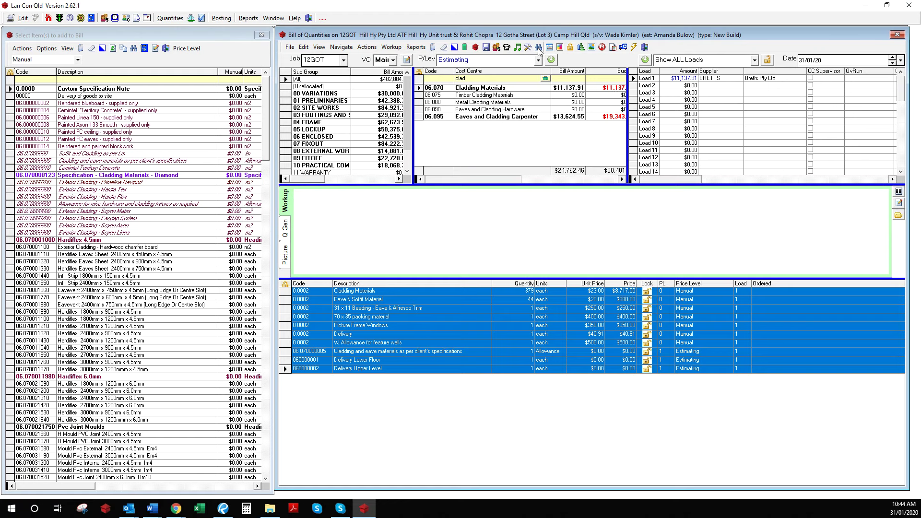
- Delete all the selected bill items from the Cladding Materials cost centre and confirm the deletion
left_click(464, 46)
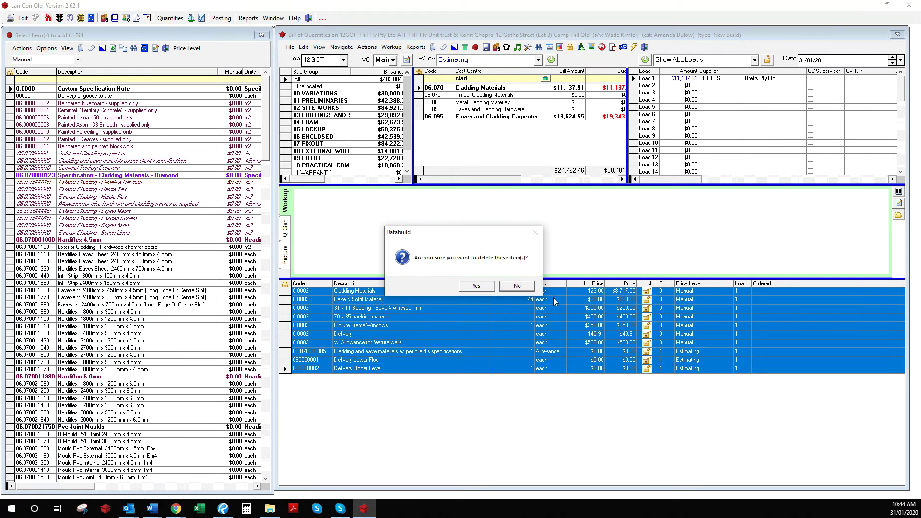
left_click(491, 287)
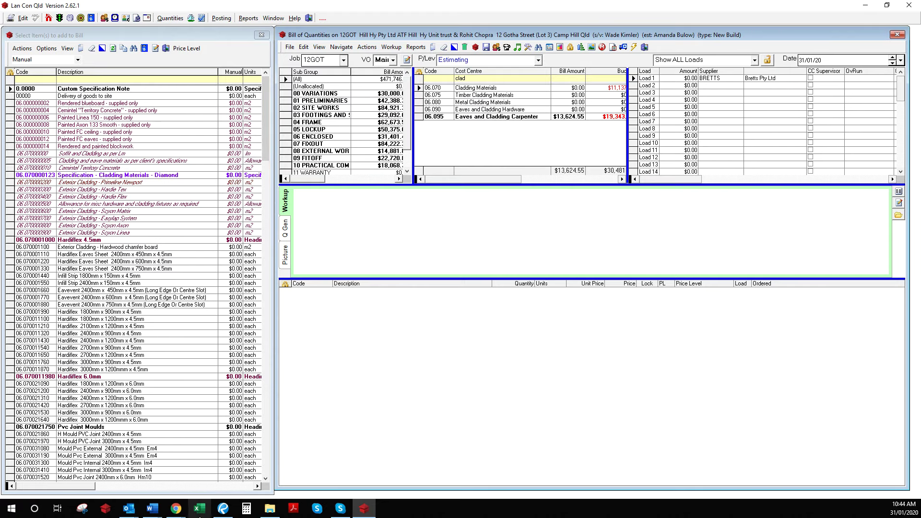
- Switch to Bluebeam Revu and examine the keynote legend and front elevation cladding on page 8 of the 12GOT plans
left_click(223, 508)
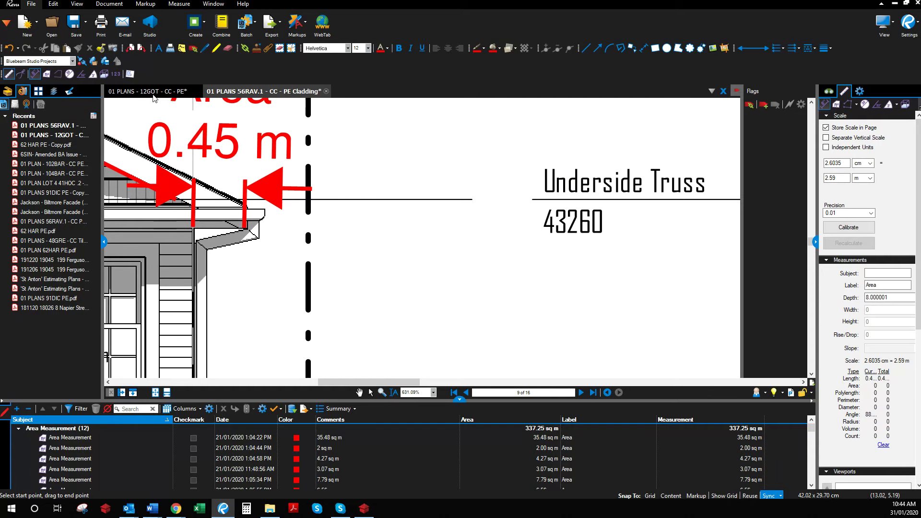
left_click(154, 92)
scroll(362, 232, "down", 8)
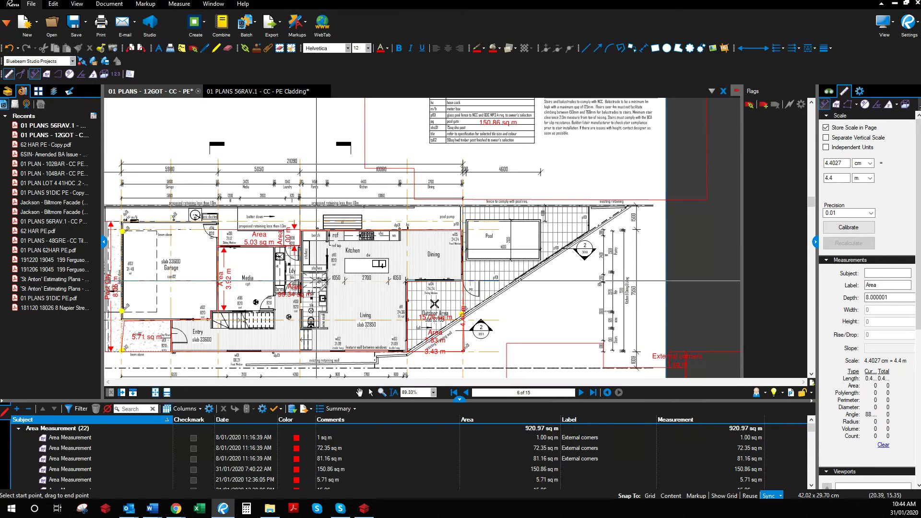
left_click(582, 393)
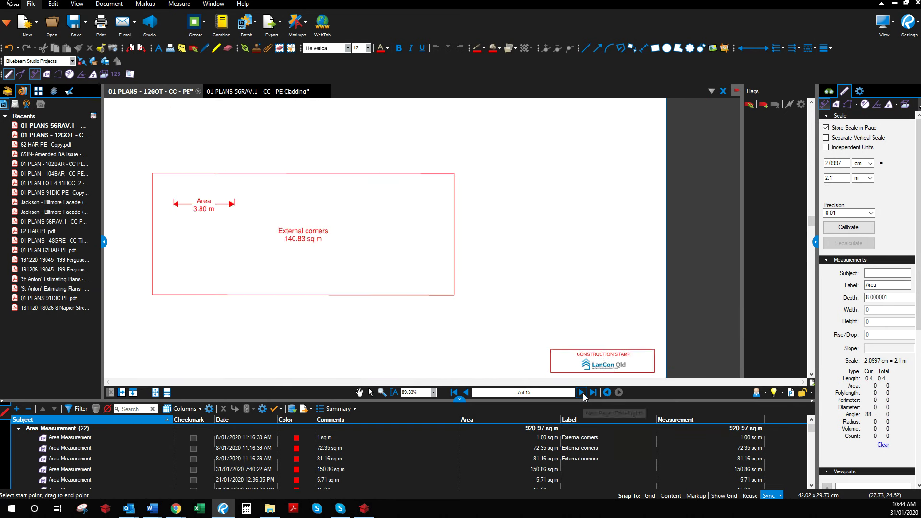
left_click(581, 392)
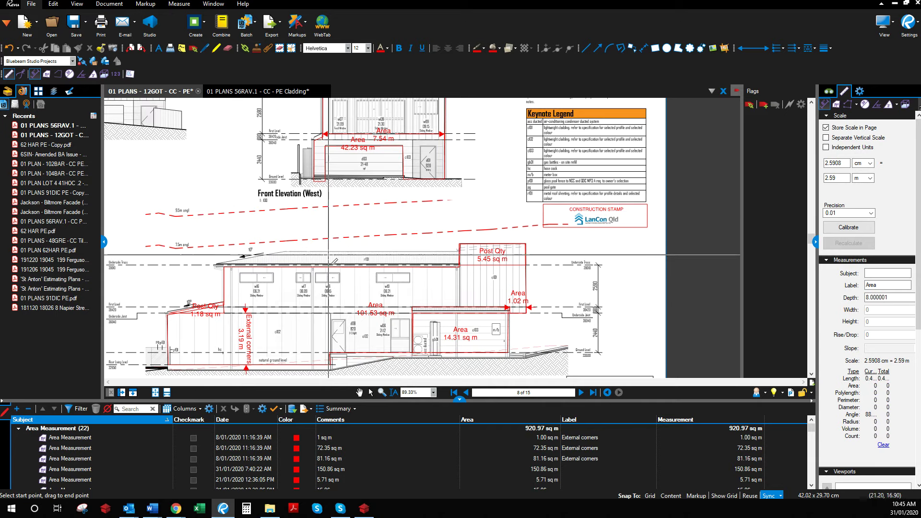
key("Escape")
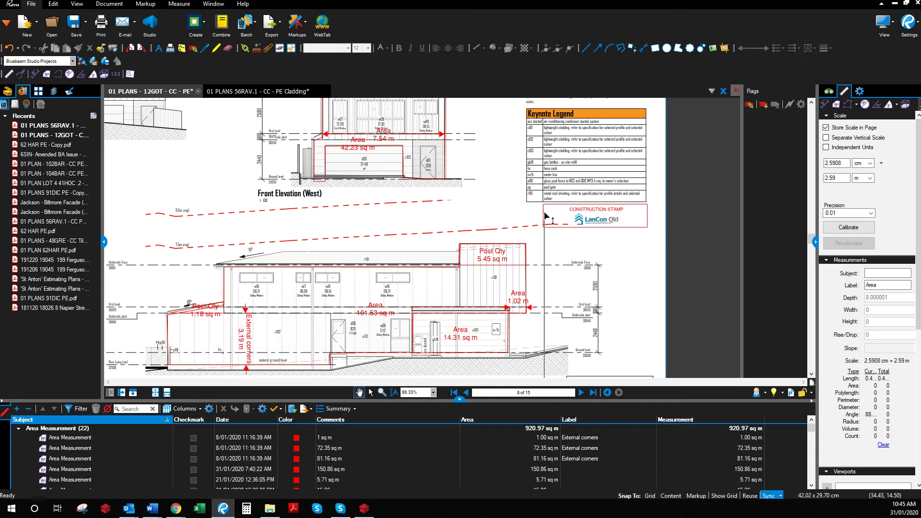
scroll(545, 216, "up", 5)
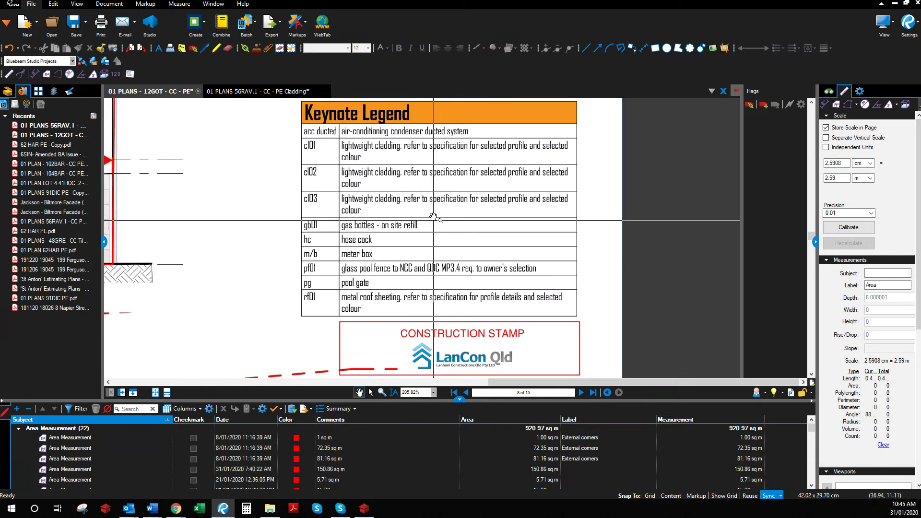
left_click_drag(494, 209, 684, 261)
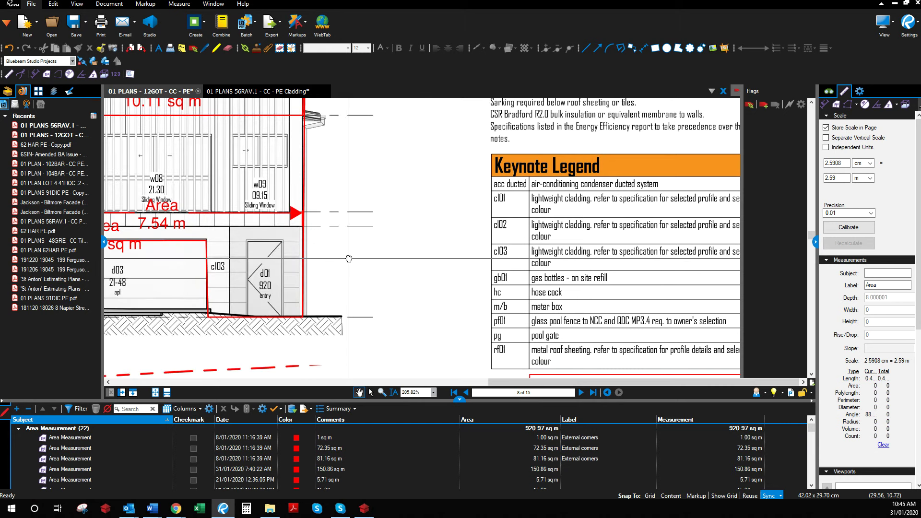
left_click_drag(349, 259, 569, 238)
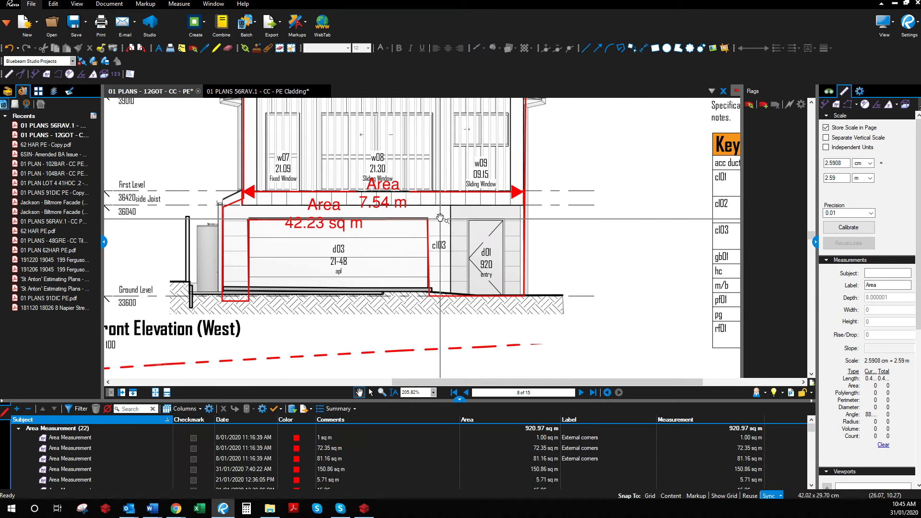
- Switch to File Explorer and open the 12GOT job's specifications, colours and selections folder under 03. CONSTRUCTION, 1. CURRENT JOBS
left_click(270, 508)
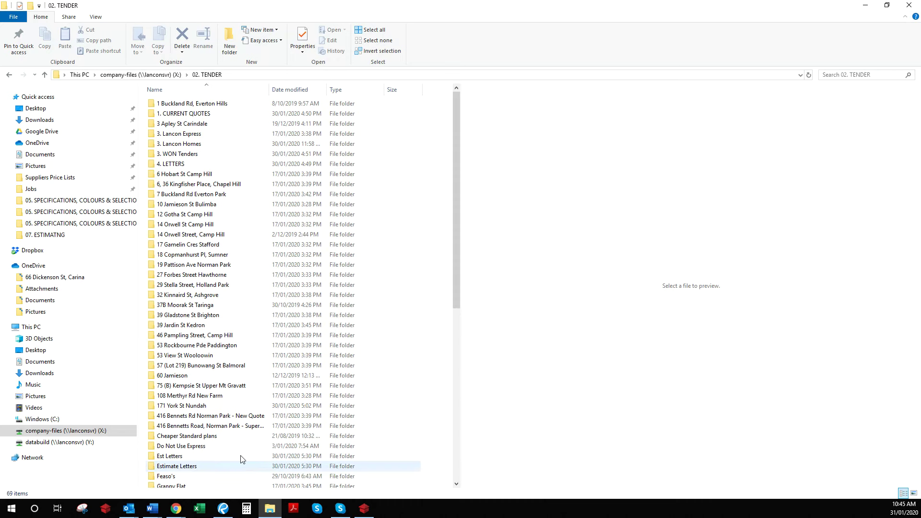
double_click(191, 214)
key("alt+Up")
key("alt+Up")
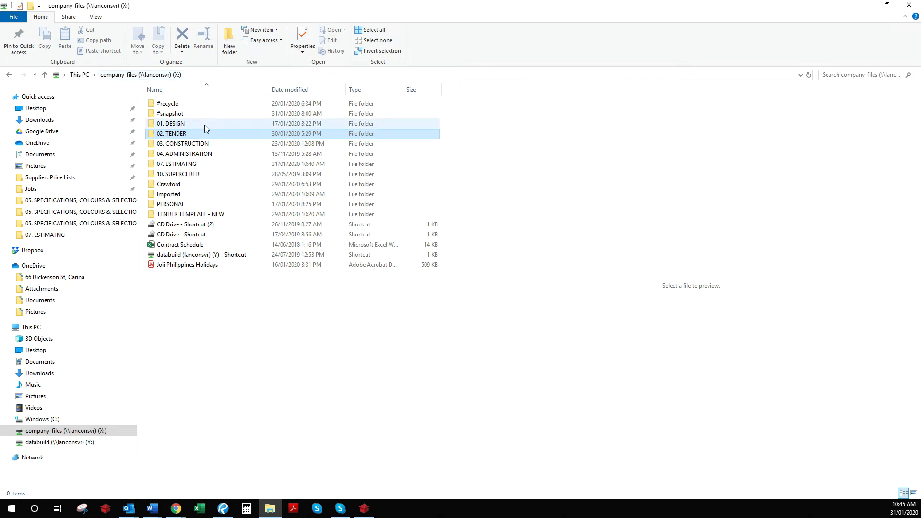
double_click(205, 144)
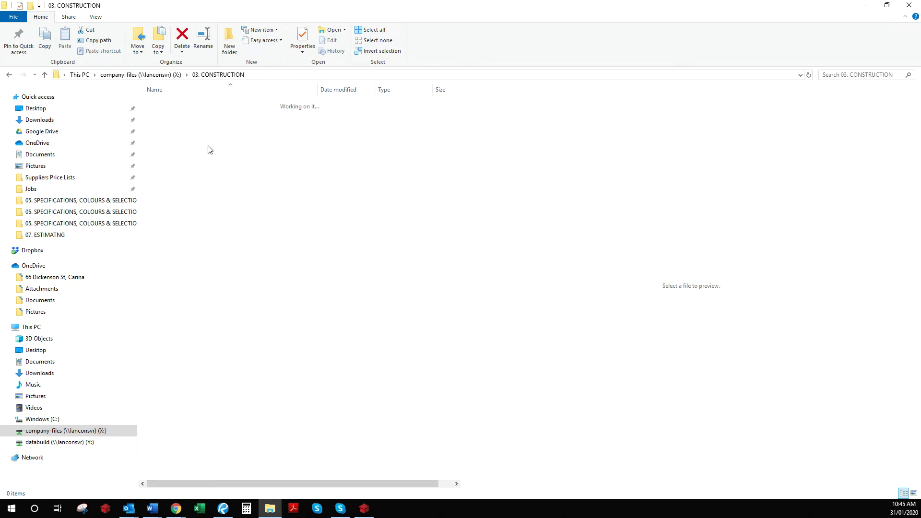
double_click(203, 107)
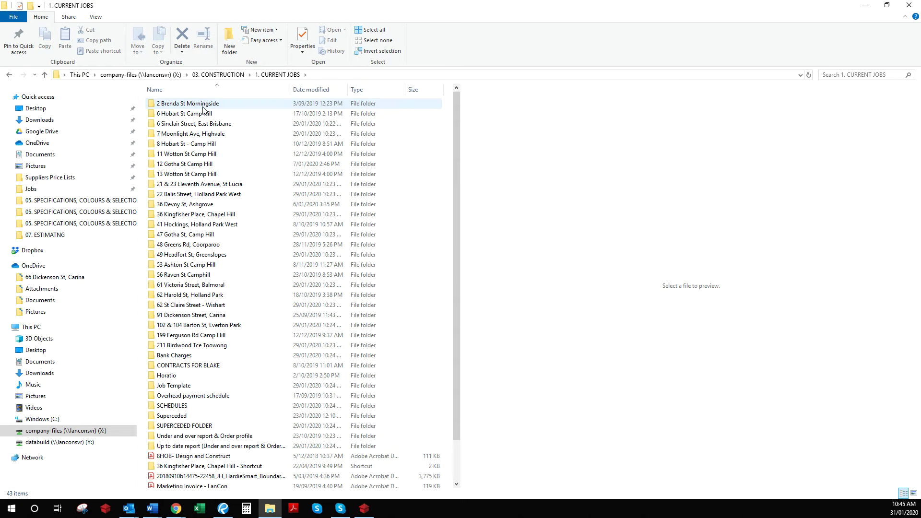
double_click(210, 166)
double_click(212, 150)
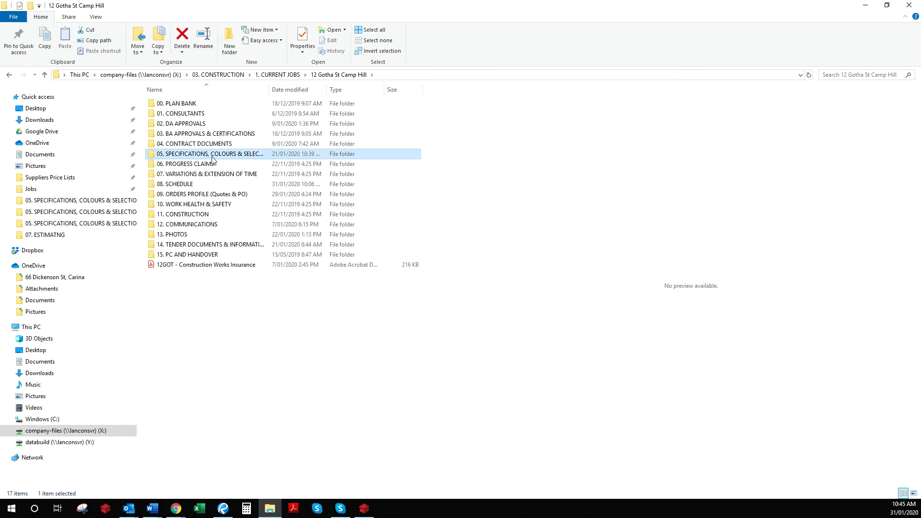
- Preview 02 SPECIFICATIONS 12GOT CC and read through its inclusions, cladding notes and PCV changes
left_click(212, 146)
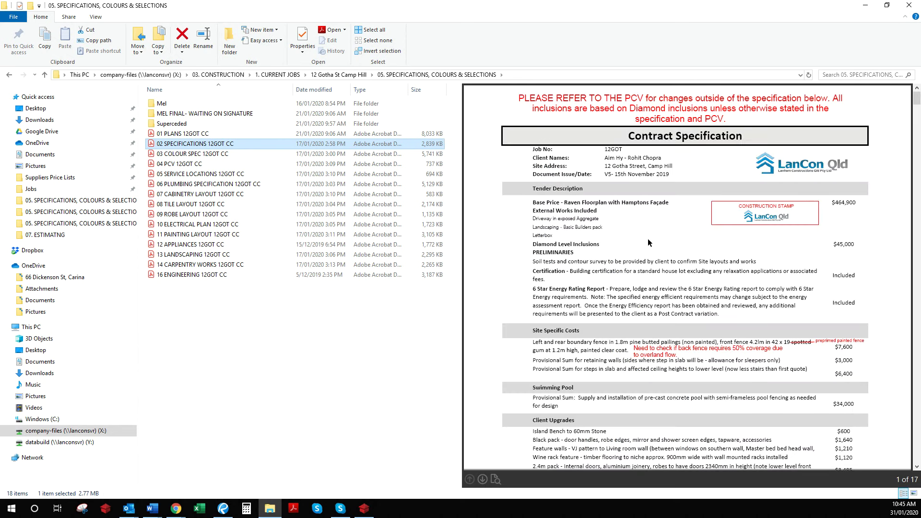
scroll(623, 239, "down", 5)
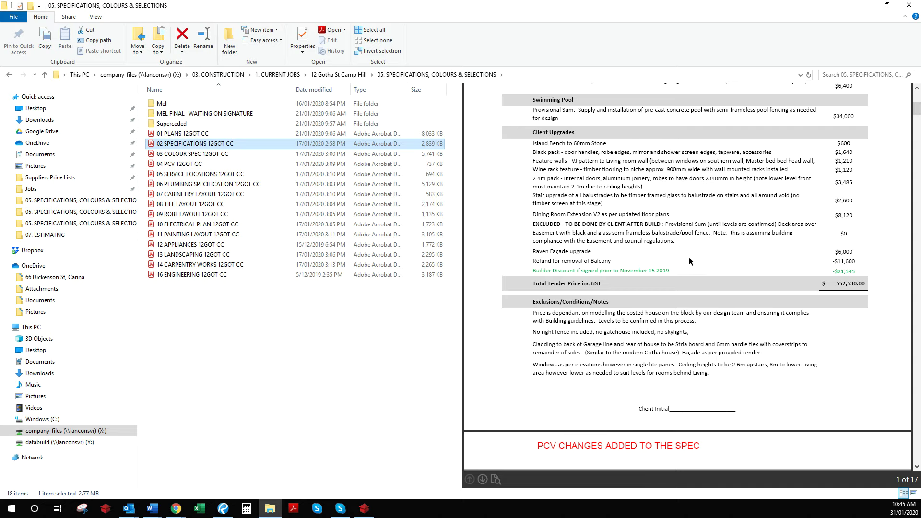
scroll(689, 260, "down", 5)
scroll(689, 259, "down", 10)
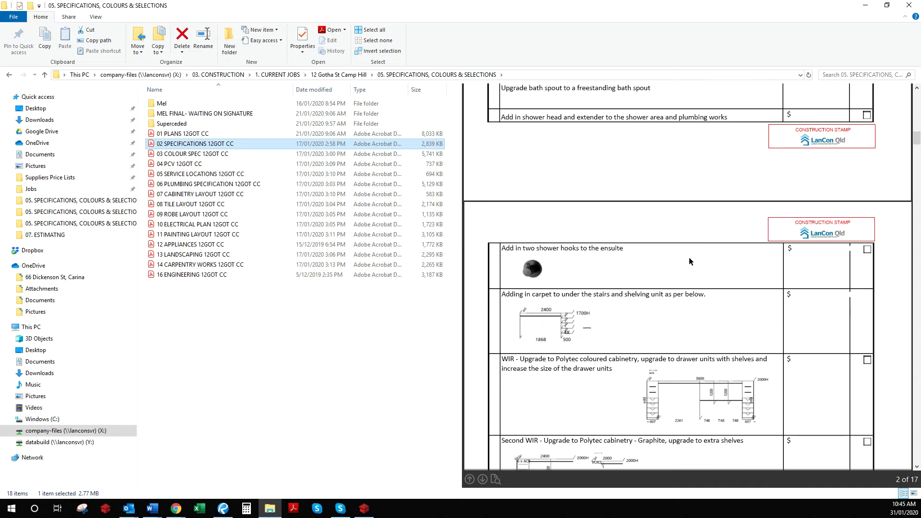
scroll(689, 257, "down", 5)
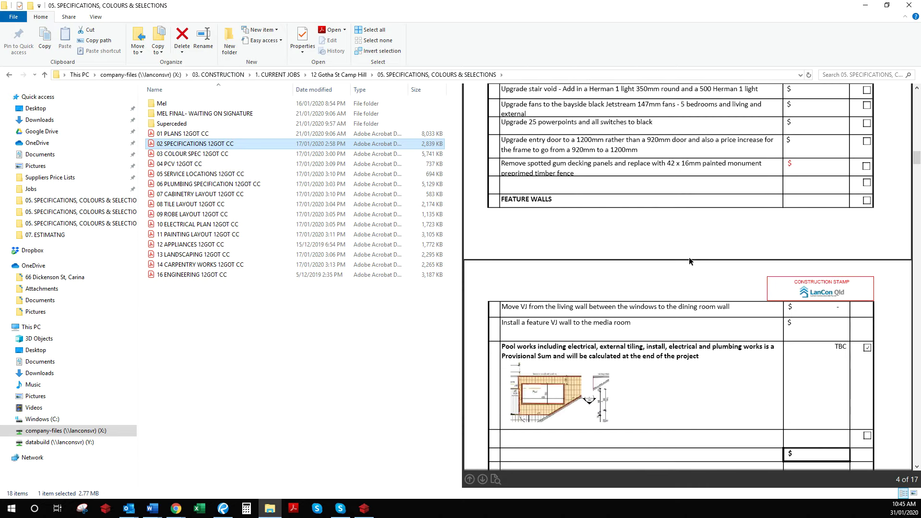
- Preview 03 COLOUR SPEC 12GOT CC and read the cladding entries in the external paint schedule
left_click(201, 154)
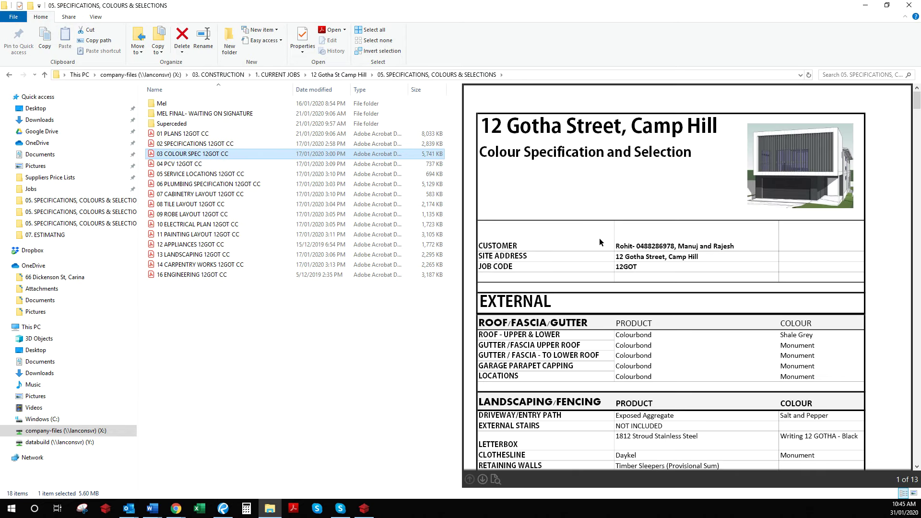
scroll(600, 238, "down", 3)
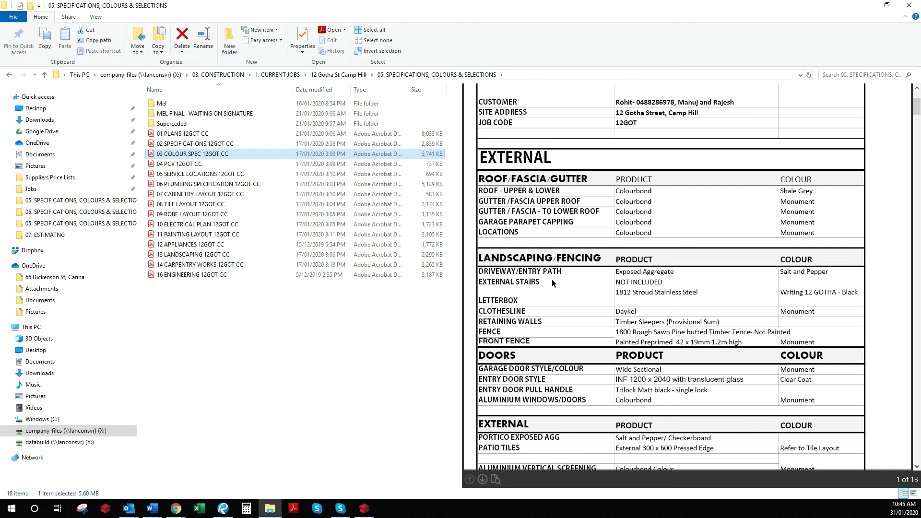
scroll(551, 279, "down", 3)
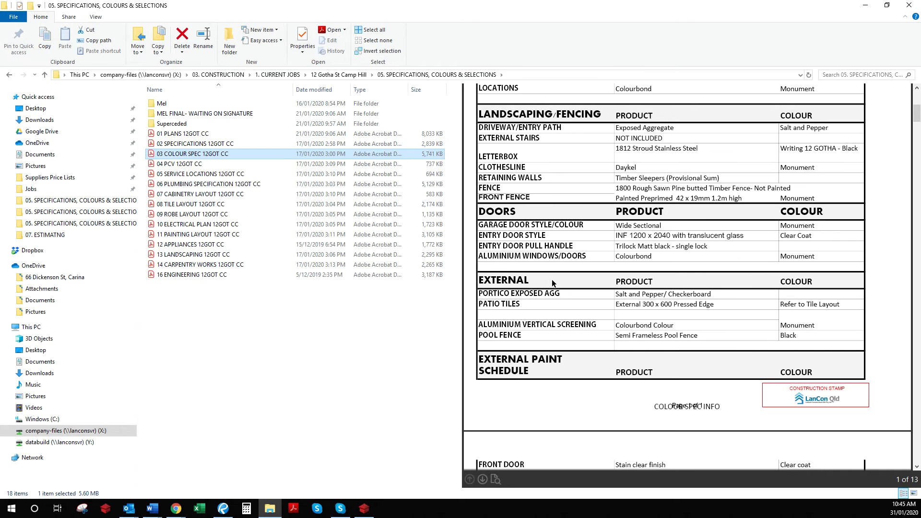
scroll(551, 280, "down", 3)
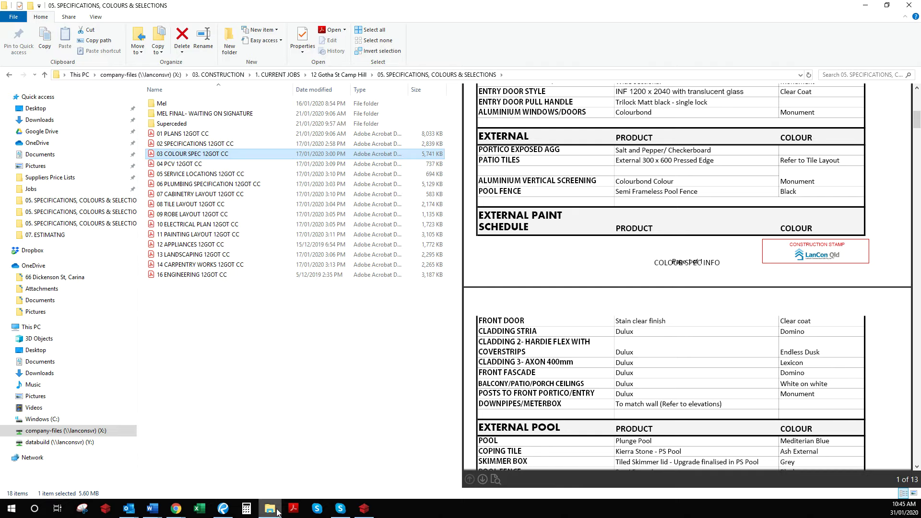
- Switch to the James Hardie external cladding page in Chrome, open Axon Cladding and examine its product specifications table
mouse_move(176, 508)
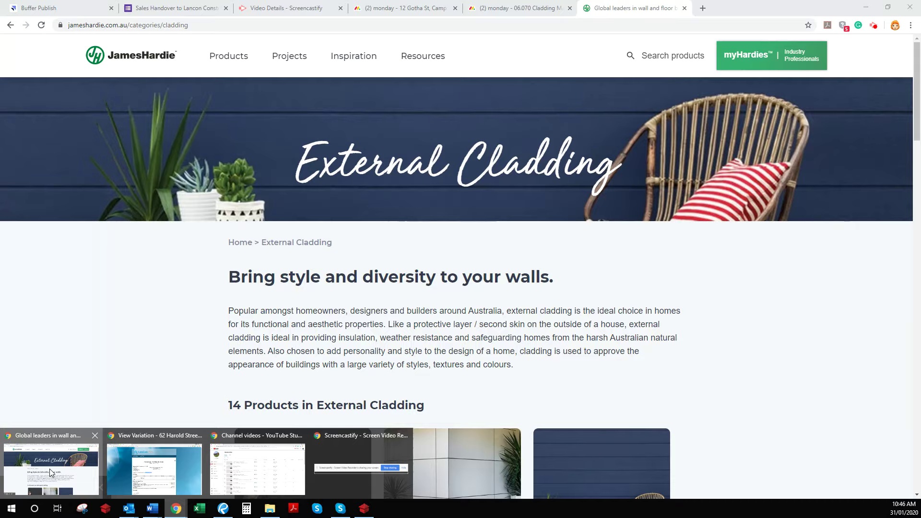
left_click(50, 468)
scroll(150, 358, "down", 5)
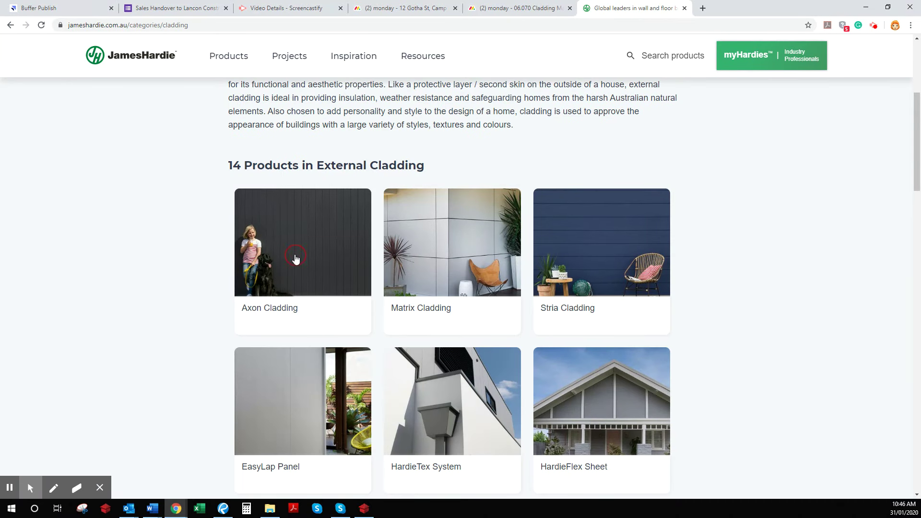
left_click(296, 259)
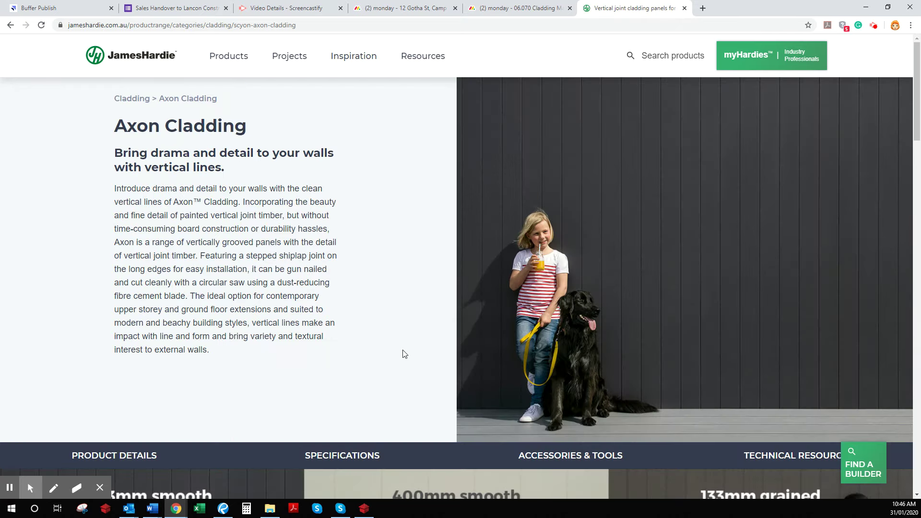
scroll(405, 353, "down", 3)
scroll(405, 353, "down", 11)
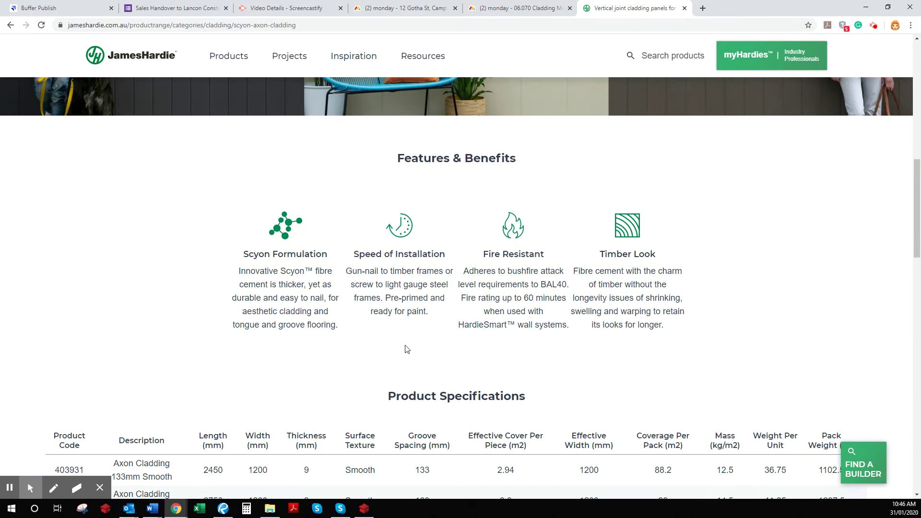
scroll(406, 349, "down", 3)
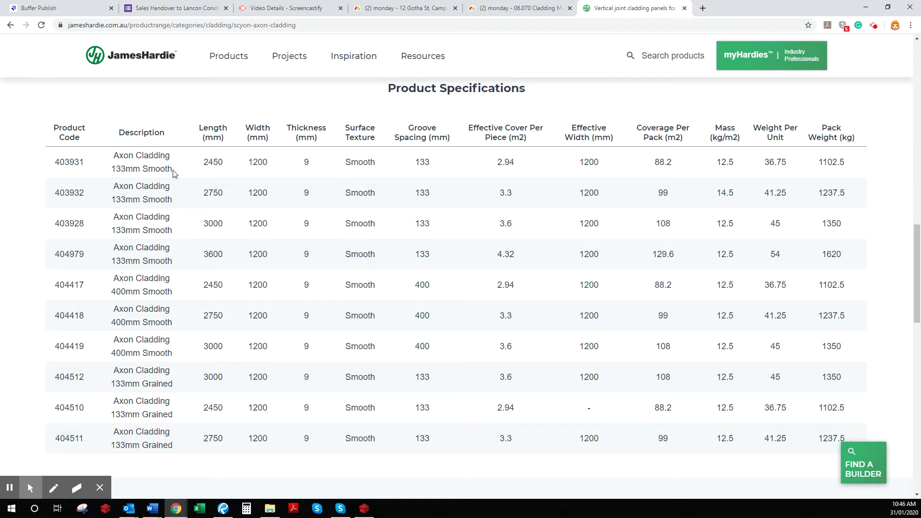
- Recheck the cladding types in the colour specification preview and return to the Axon Cladding page
left_click(294, 508)
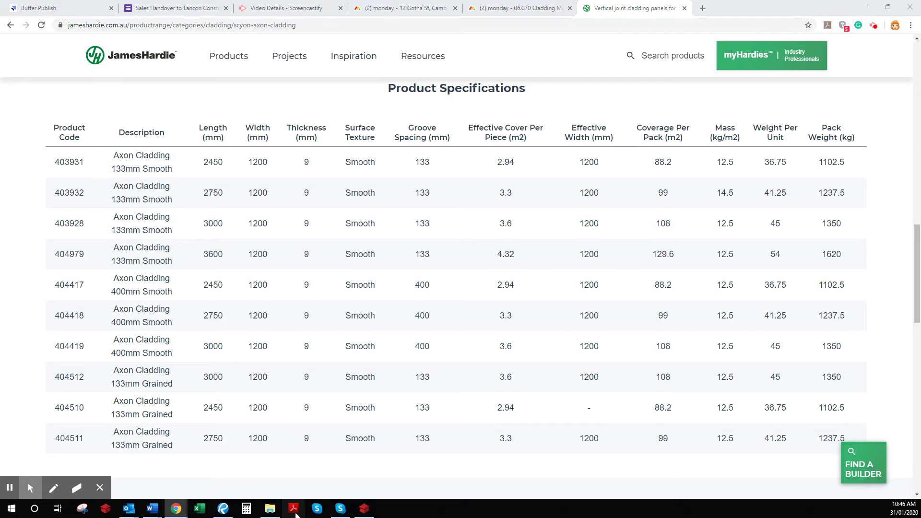
left_click(271, 511)
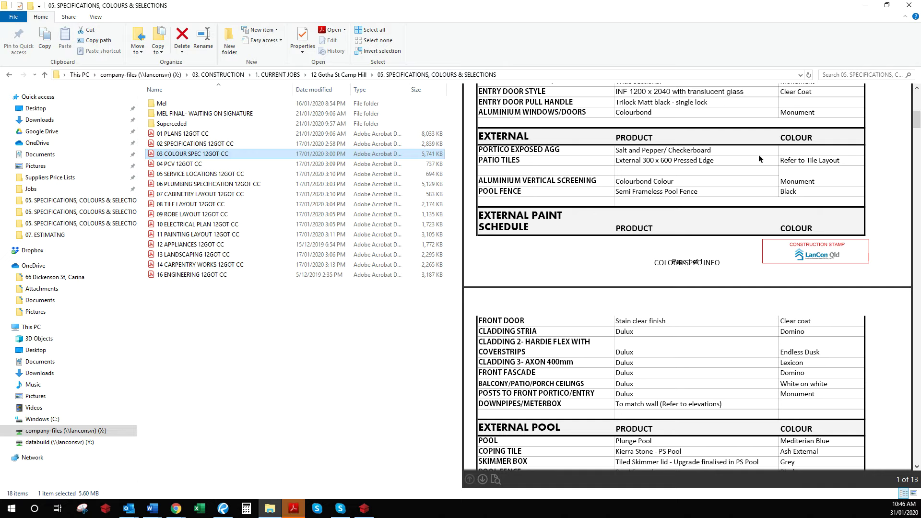
left_click(909, 5)
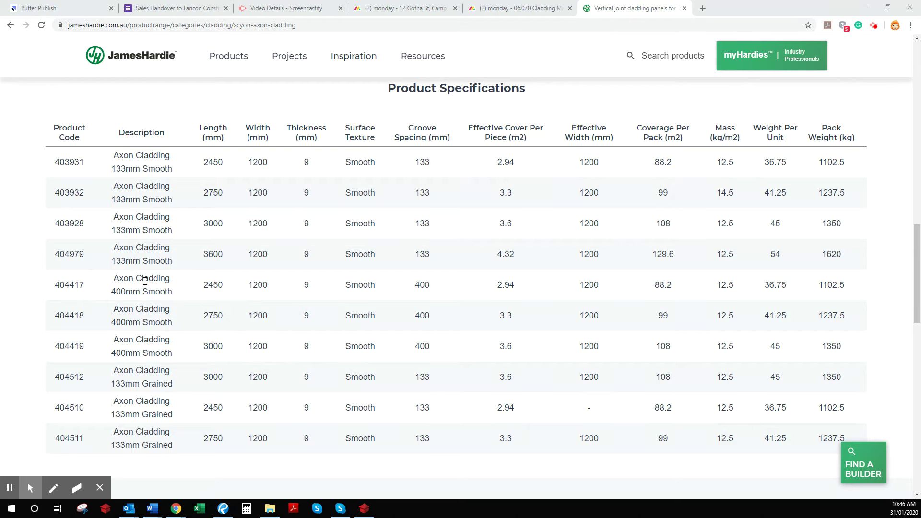
- Compare the Axon profile pictures and review the sheet sizes listed for the 400mm smooth cladding
scroll(206, 324, "up", 15)
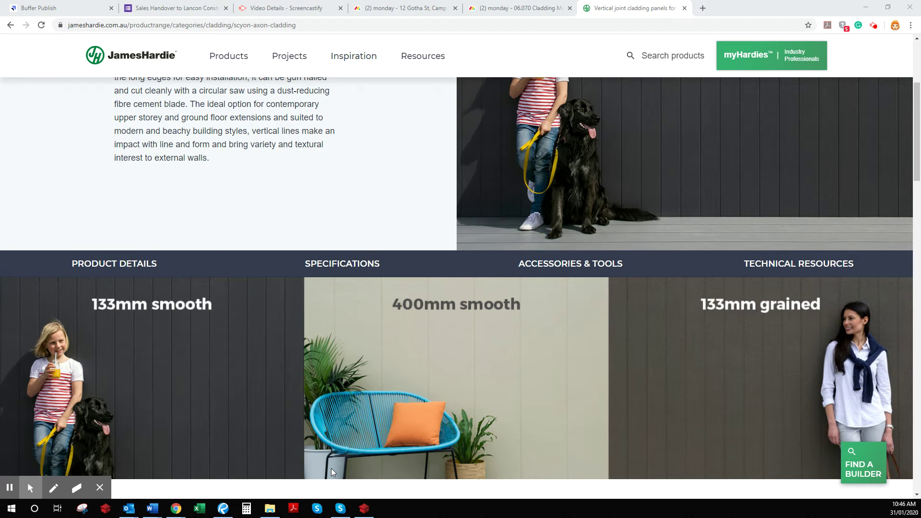
scroll(427, 400, "down", 13)
scroll(354, 425, "down", 2)
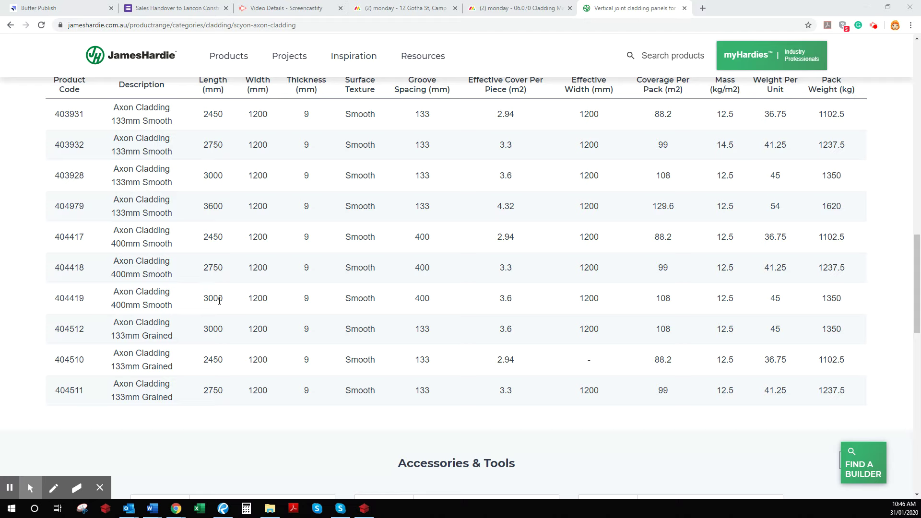
- Capture the Axon 400mm Smooth rows with Snipping Tool and mark the length column H and the width column W in red pen
left_click(80, 510)
mouse_move(50, 228)
left_mouse_down()
mouse_move(841, 301)
mouse_move(873, 315)
left_mouse_up()
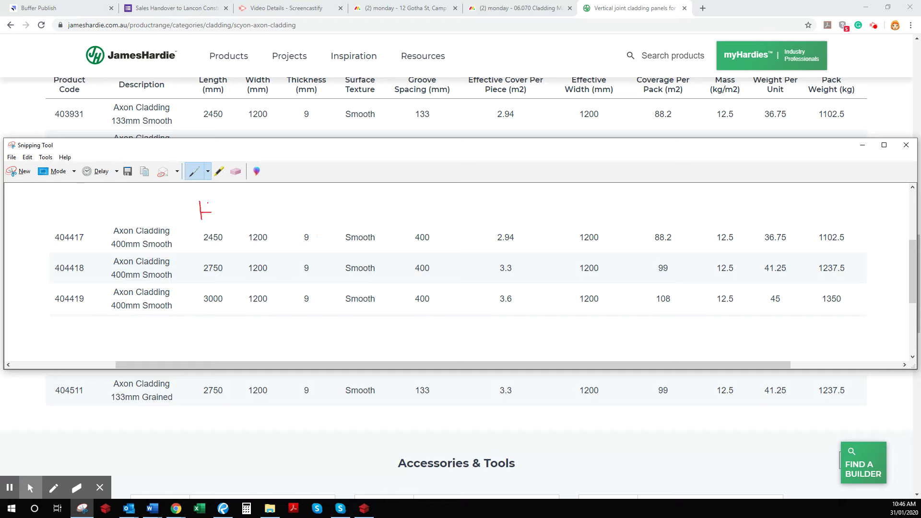
left_click_drag(187, 192, 195, 339)
left_click_drag(231, 192, 227, 316)
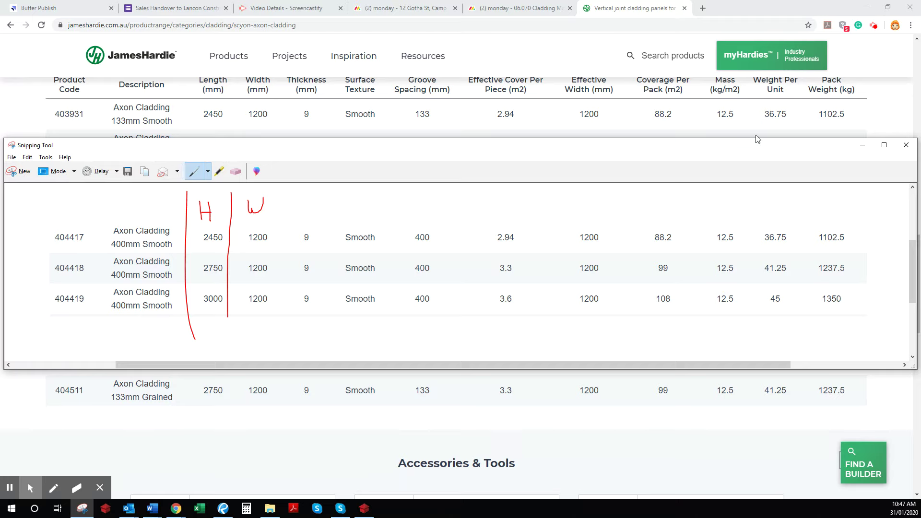
- Circle the effective width values of the Axon 400mm Smooth rows in red pen and close the snip
mouse_move(610, 224)
left_mouse_down()
mouse_move(567, 254)
mouse_move(601, 319)
mouse_move(609, 220)
left_mouse_up()
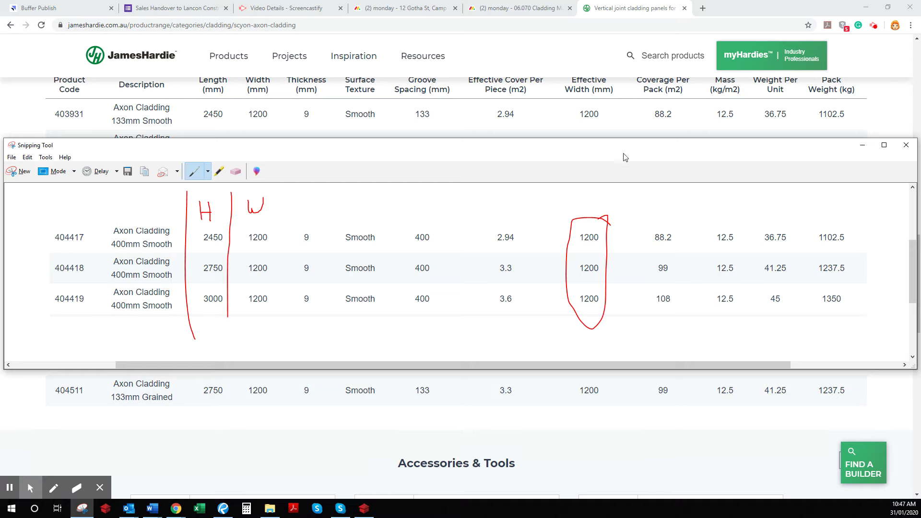
left_click(906, 145)
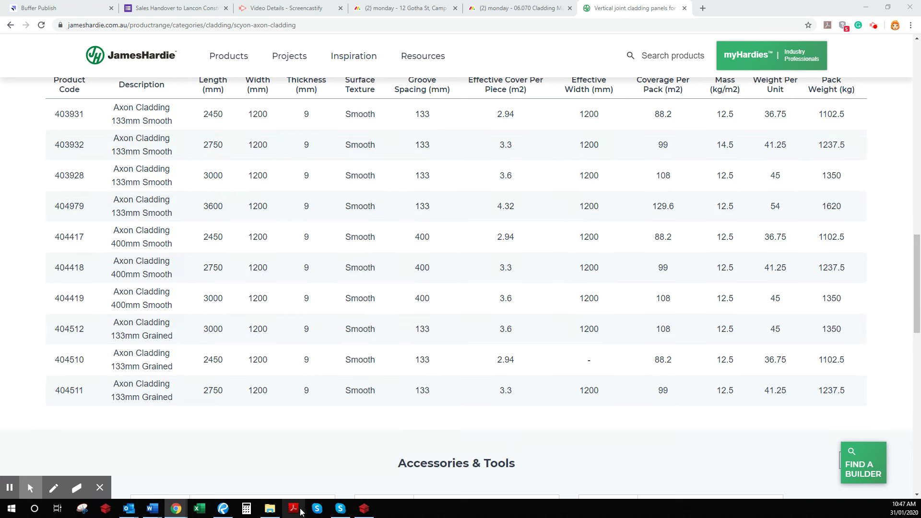
- Switch to Bluebeam Revu and delete the old area and length measurements from the Front Elevation (West) on the 12GOT plans
left_click(224, 511)
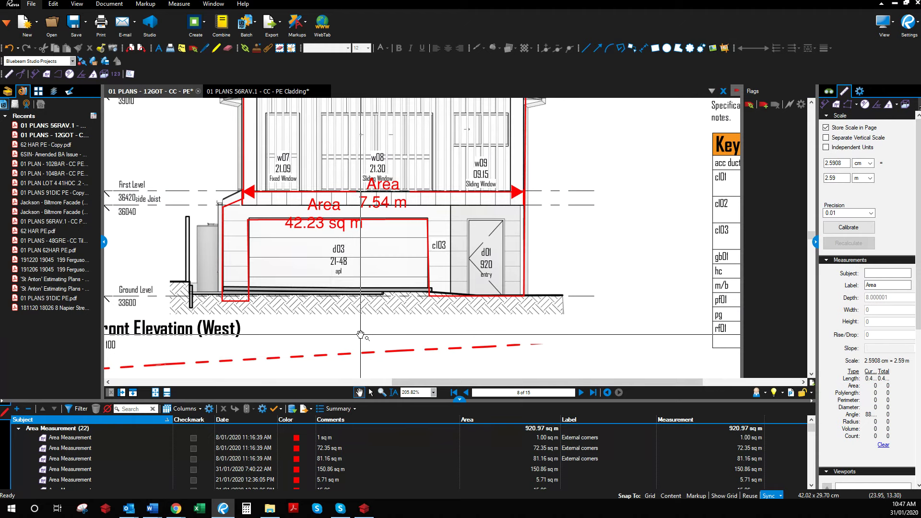
scroll(360, 335, "down", 3)
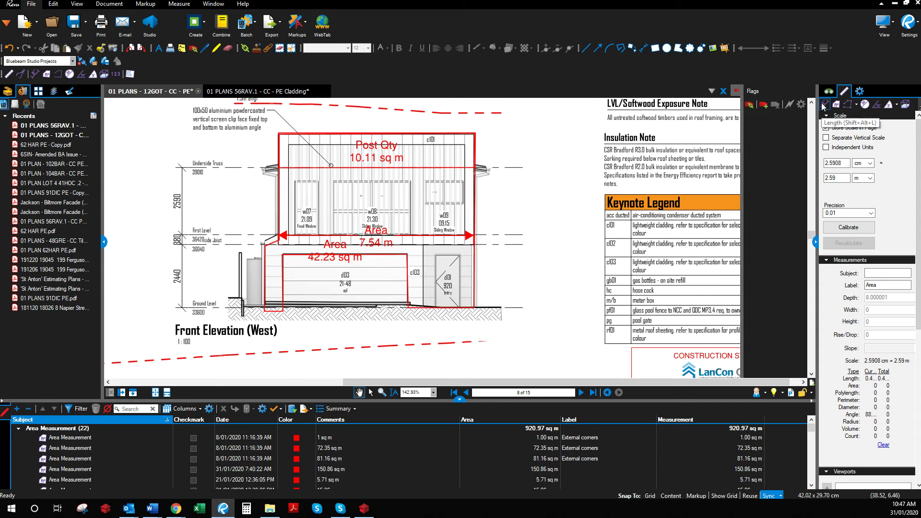
left_click(365, 139)
key("Delete")
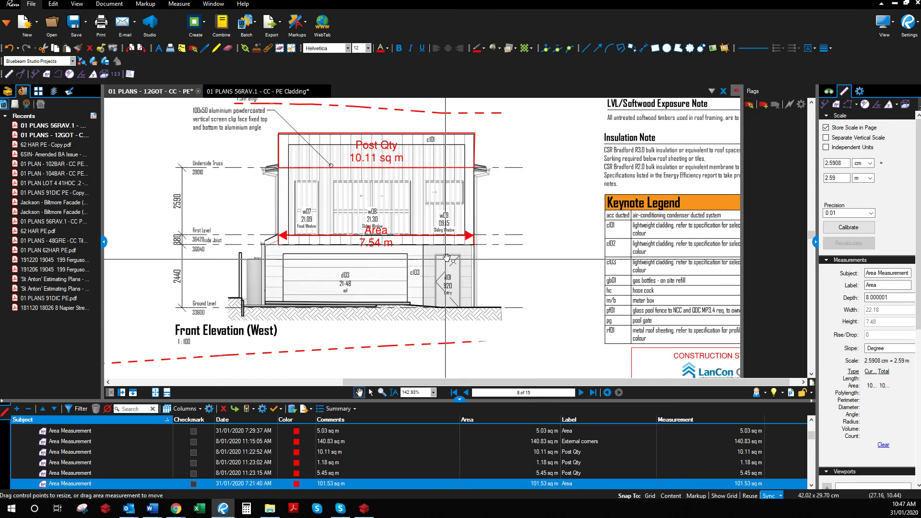
left_click(450, 238)
key("Delete")
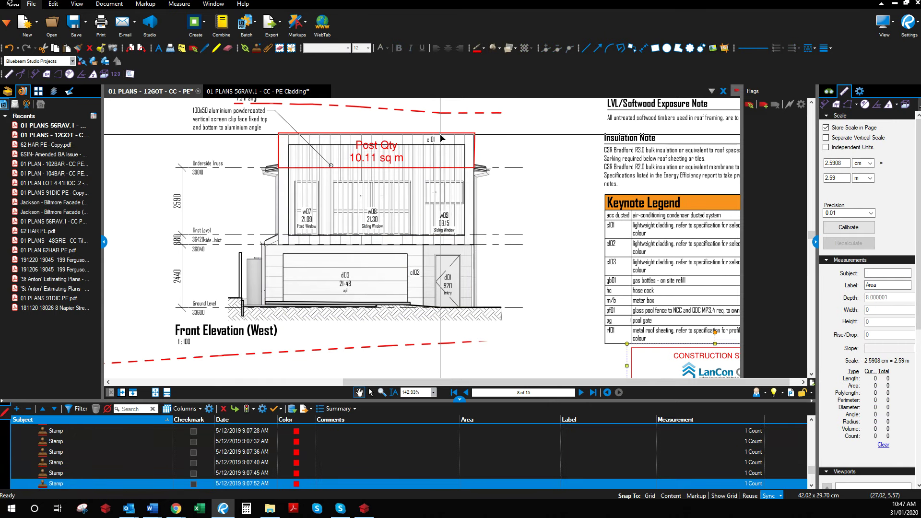
left_click(441, 135)
key("Delete")
- Measure the full height of the upper-storey cl01 cladding along the outer edge of the front elevation
scroll(448, 166, "up", 3)
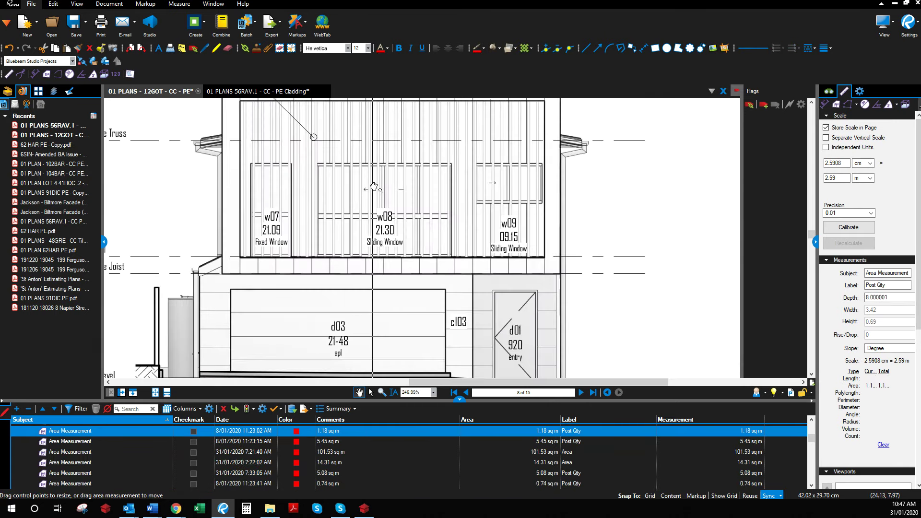
left_click(377, 206)
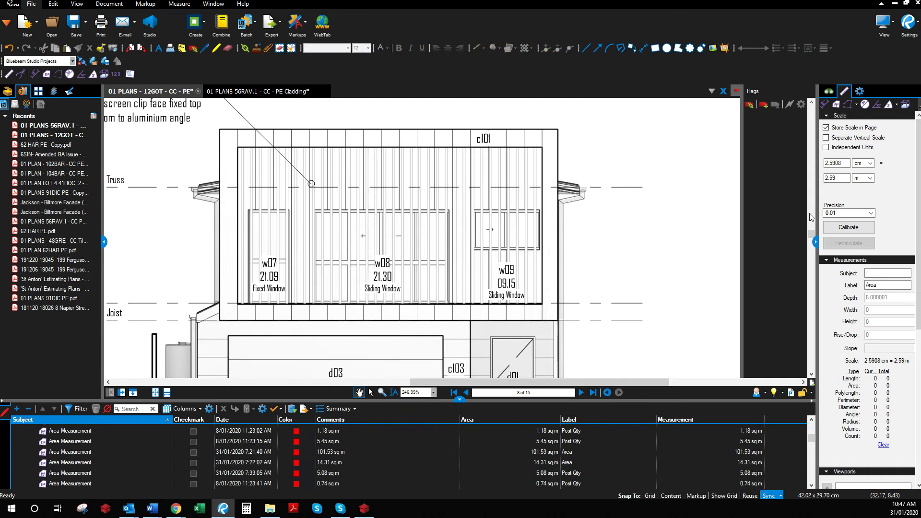
left_click(825, 104)
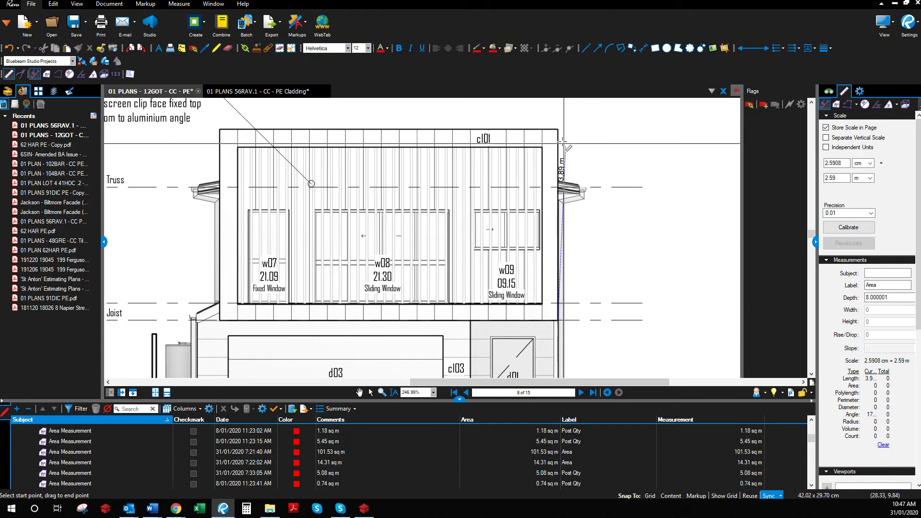
left_click(558, 320)
left_click(557, 129)
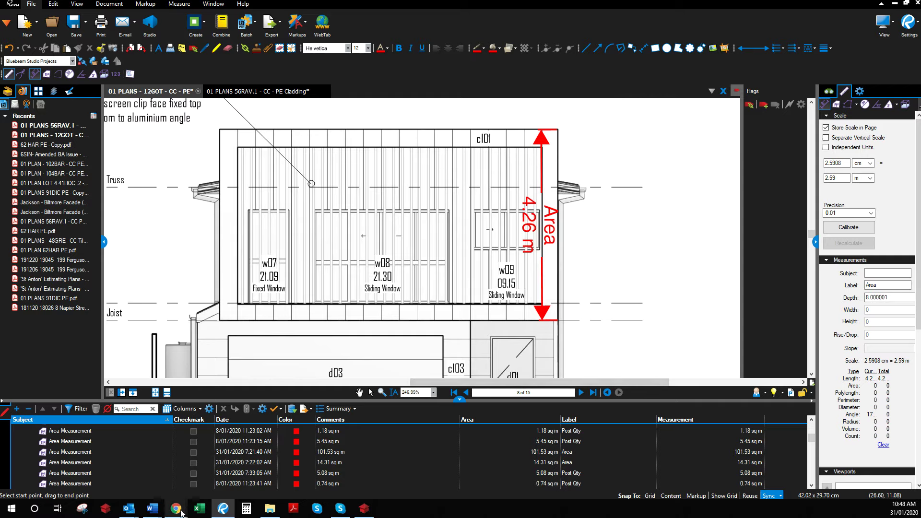
- Switch to the Axon Cladding page in Chrome and compare the available sheet lengths with the measured wall height
mouse_move(181, 513)
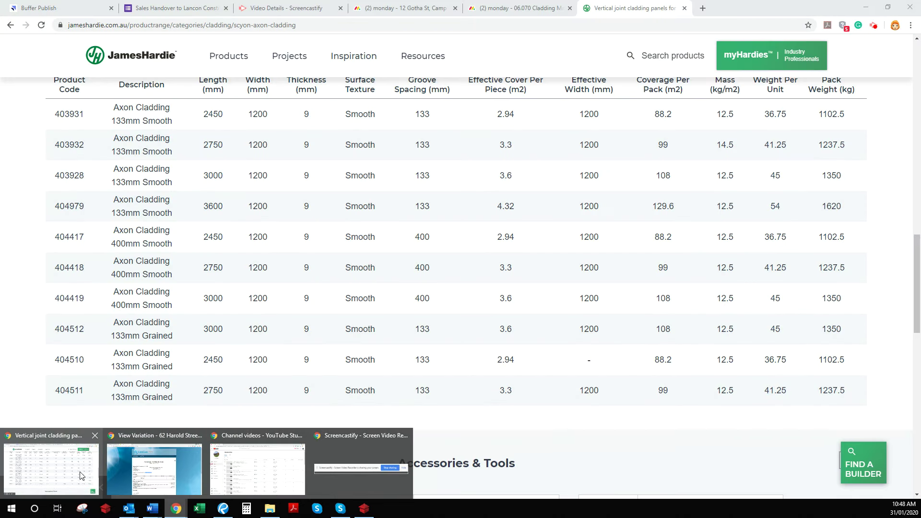
left_click(82, 475)
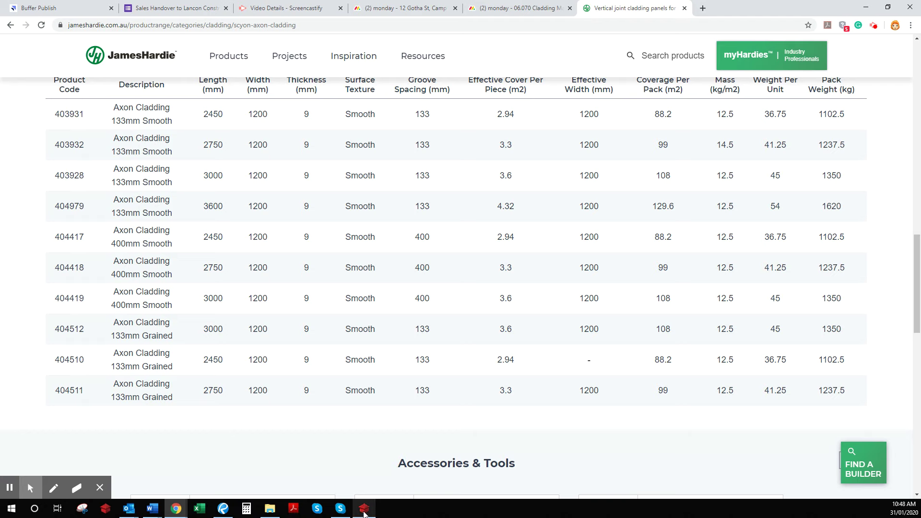
mouse_move(365, 513)
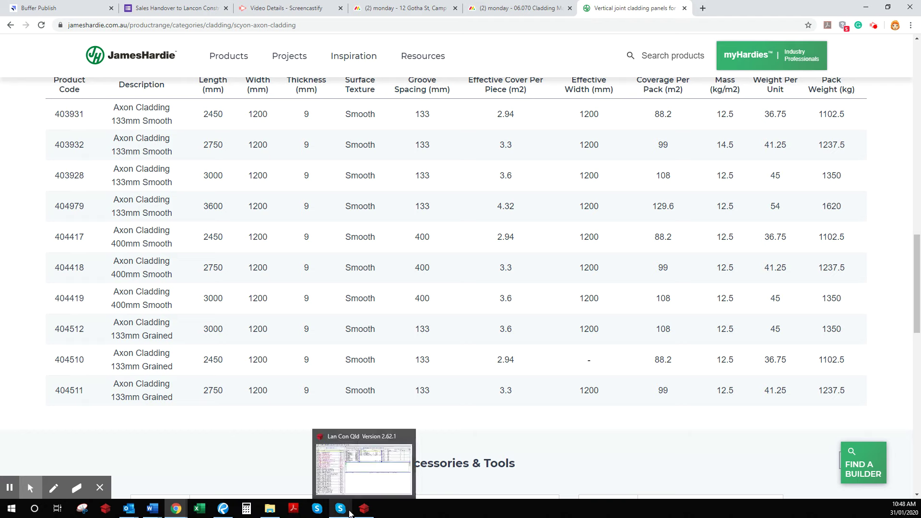
- Return to Revu and measure the width and height of the inner framed cladding area around windows w07 to w09
left_click(223, 509)
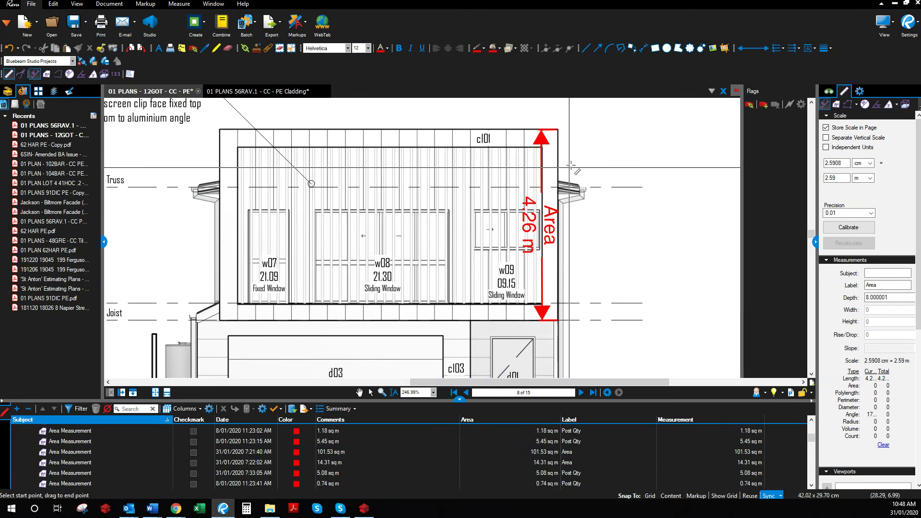
left_click(558, 130)
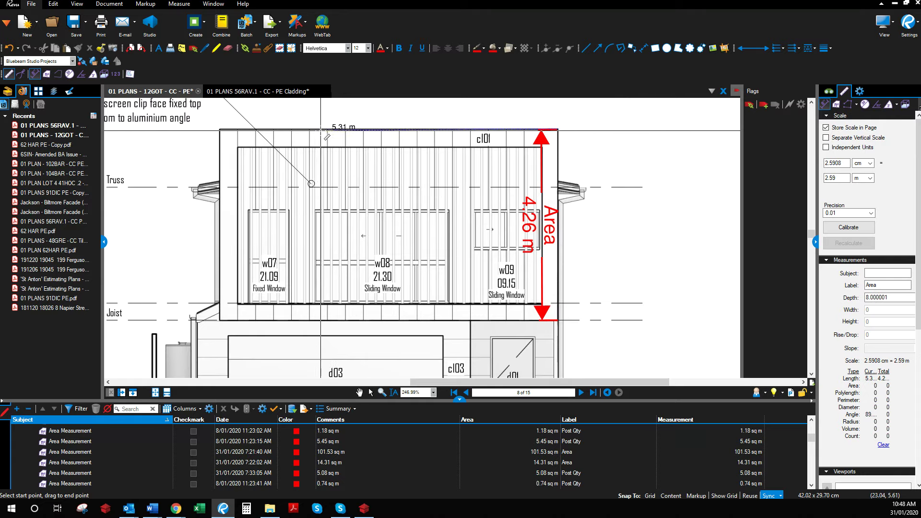
key("Escape")
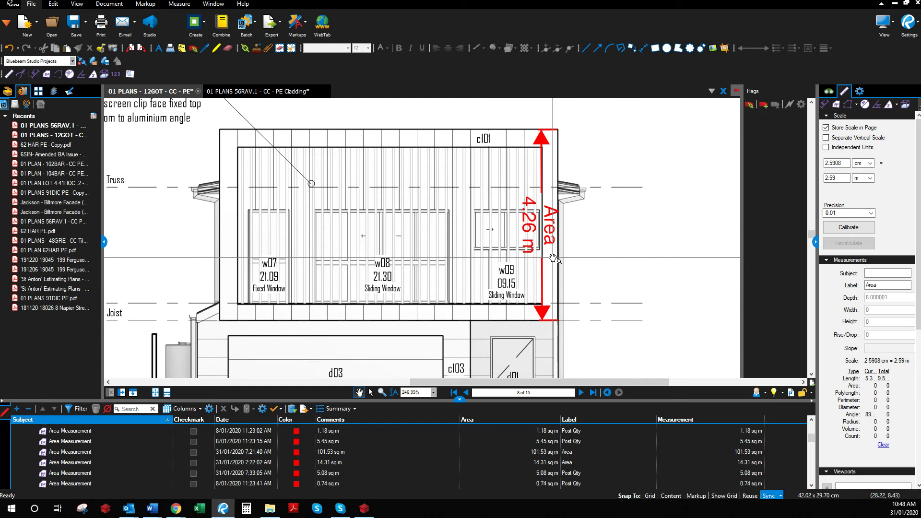
left_click(824, 104)
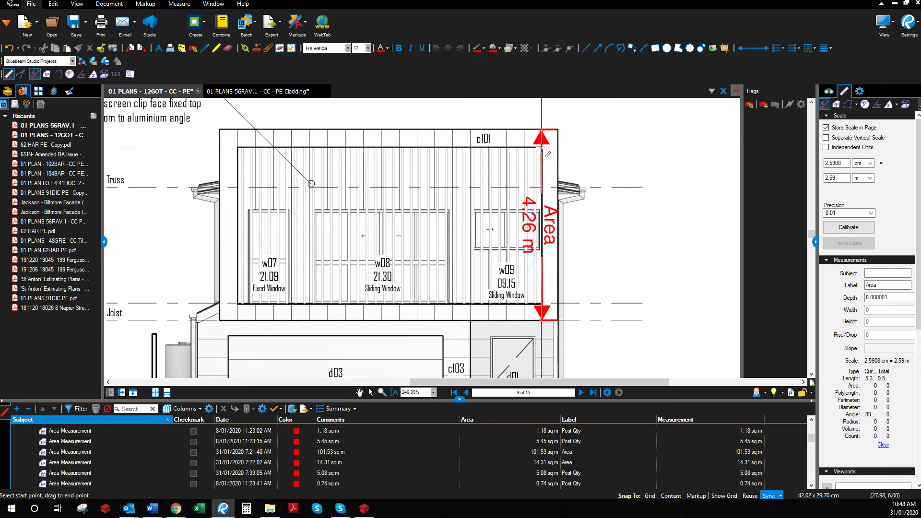
left_click_drag(537, 148, 239, 146)
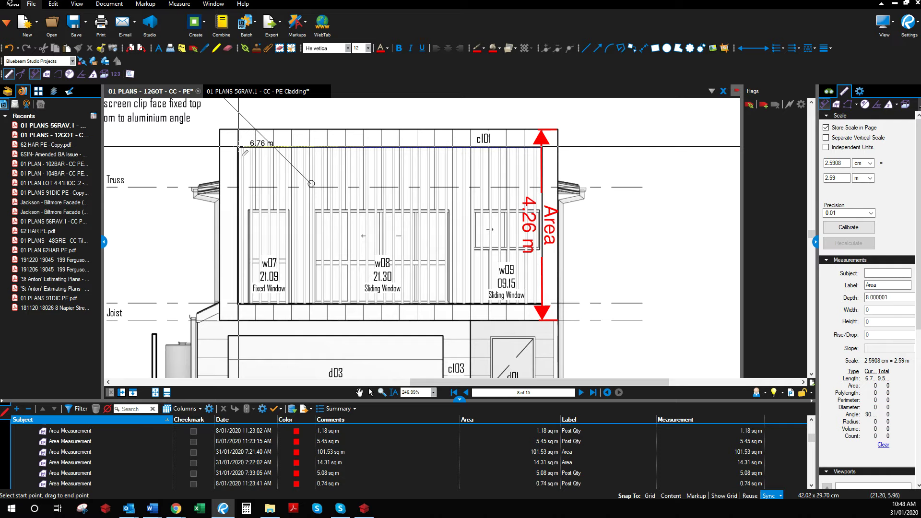
left_click_drag(238, 146, 237, 301)
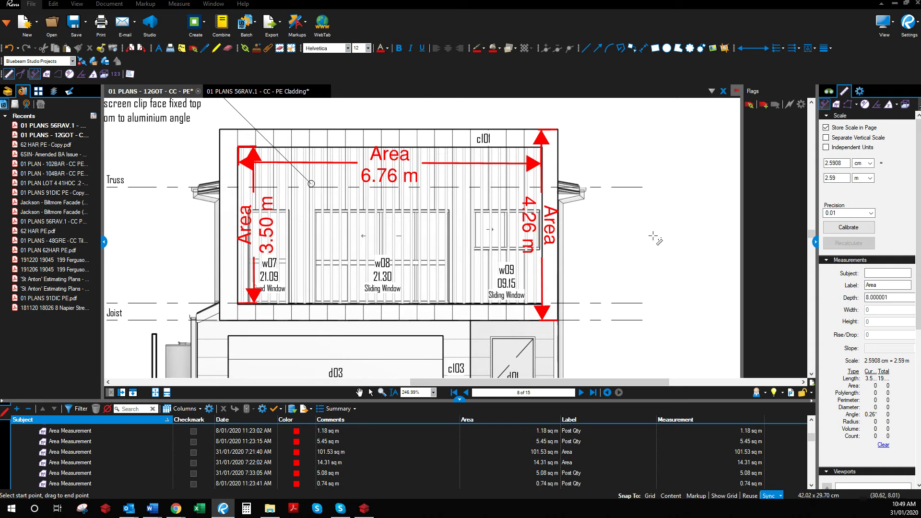
- Capture the measured upper storey with Snipping Tool and mark its inner cladding and window area in yellow highlighter
key("Print")
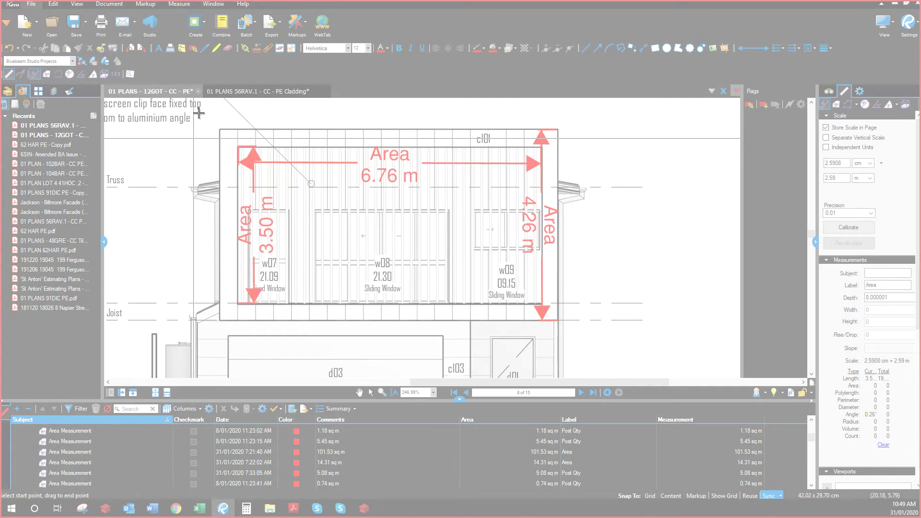
left_click_drag(189, 113, 597, 324)
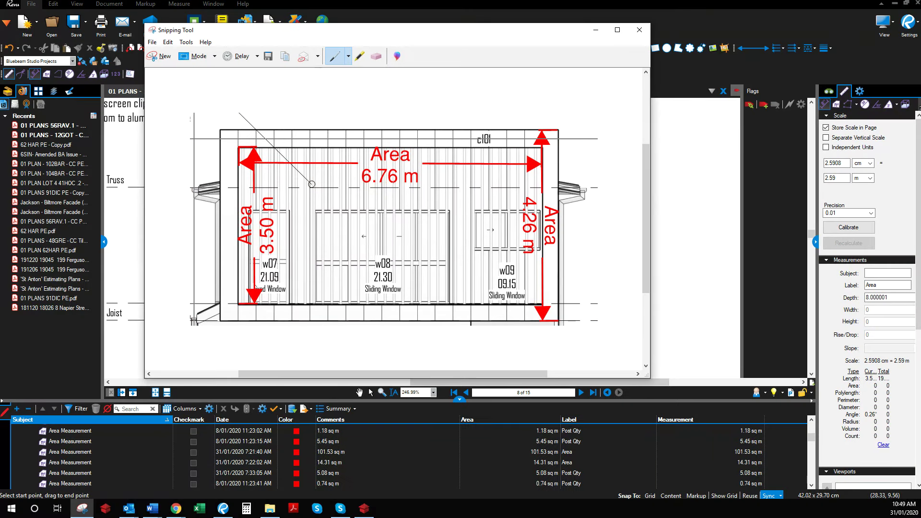
left_click(359, 56)
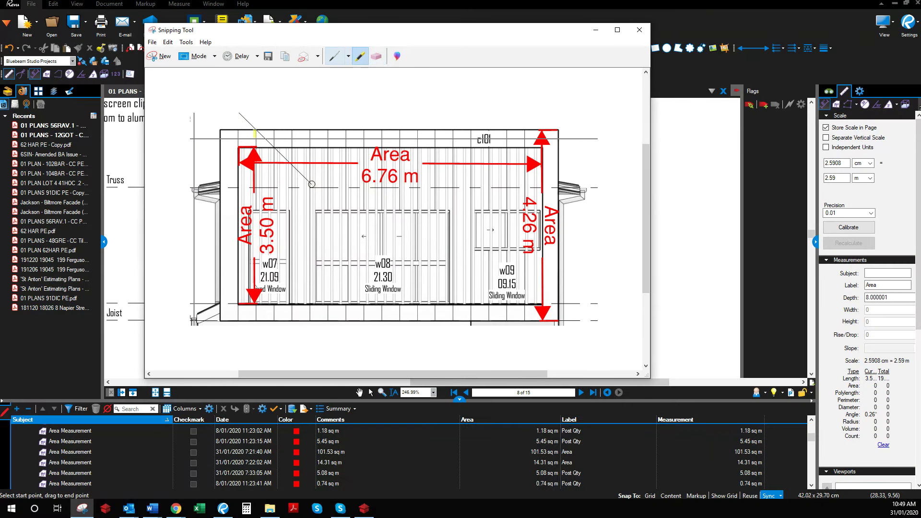
mouse_move(293, 164)
left_mouse_down()
mouse_move(259, 240)
mouse_move(316, 195)
mouse_move(342, 235)
mouse_move(393, 224)
mouse_move(470, 185)
mouse_move(440, 266)
mouse_move(509, 242)
mouse_move(505, 263)
left_mouse_up()
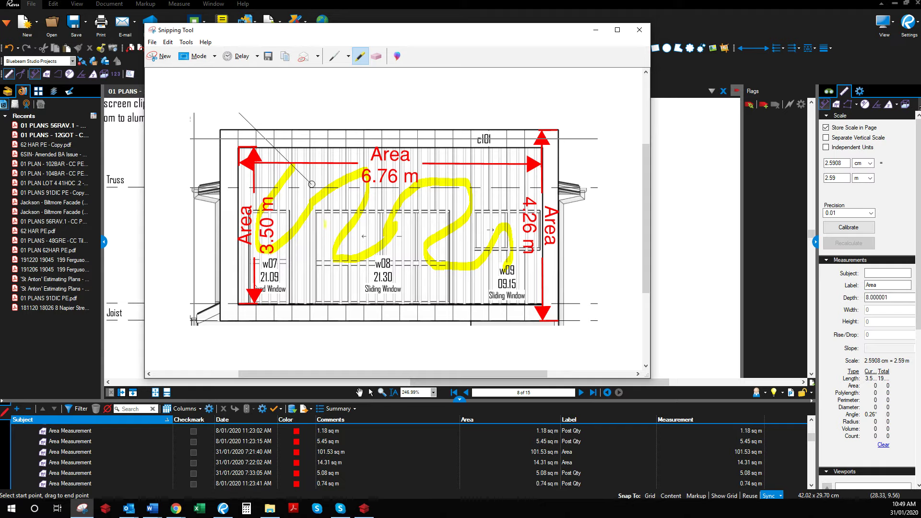
mouse_move(325, 224)
left_mouse_down()
mouse_move(418, 224)
mouse_move(428, 238)
mouse_move(422, 287)
mouse_move(323, 282)
mouse_move(318, 239)
mouse_move(344, 230)
left_mouse_up()
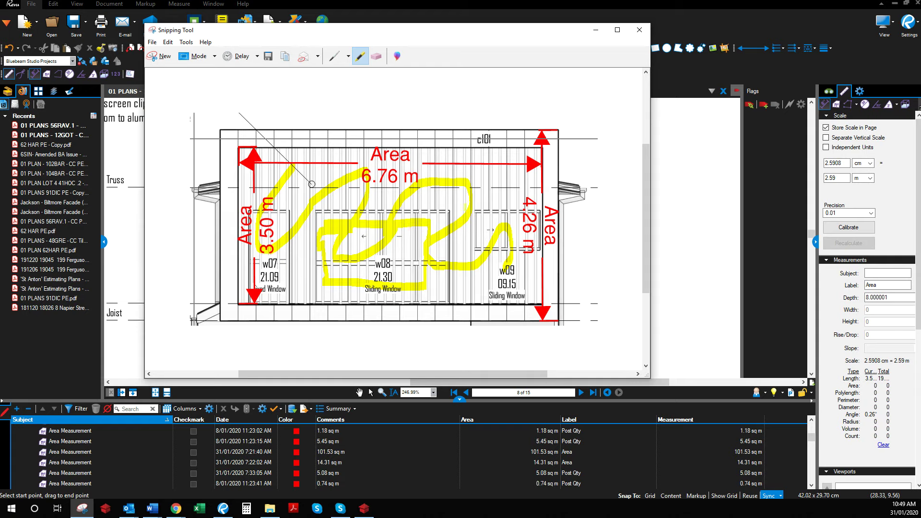
- Write the sheet numbers 1 to 6 above the elevation in highlighter and outline the inner cladding area
left_click_drag(256, 83, 259, 114)
mouse_move(312, 89)
left_mouse_down()
mouse_move(327, 103)
mouse_move(389, 101)
mouse_move(372, 109)
left_mouse_up()
mouse_move(432, 81)
left_mouse_down()
mouse_move(432, 104)
mouse_move(455, 102)
left_mouse_up()
left_click_drag(441, 89, 441, 116)
left_click_drag(487, 82, 476, 114)
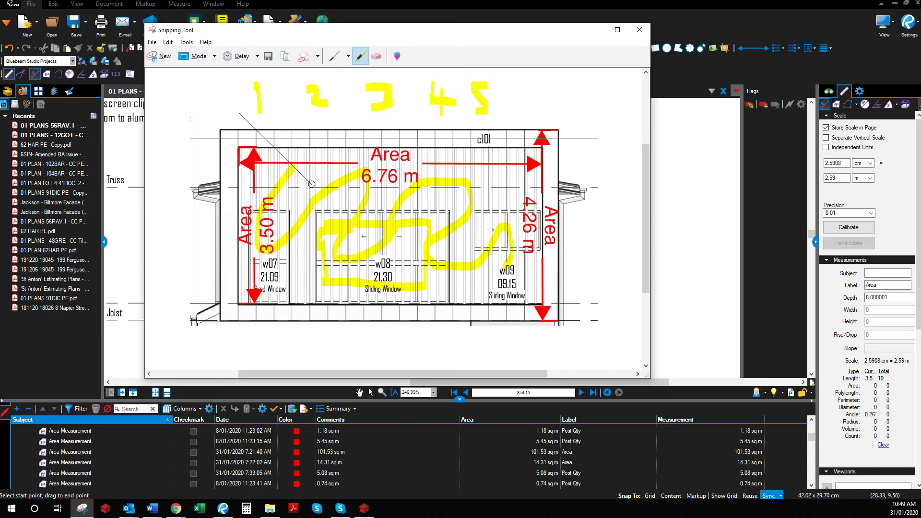
mouse_move(531, 84)
left_mouse_down()
mouse_move(530, 110)
mouse_move(516, 102)
left_mouse_up()
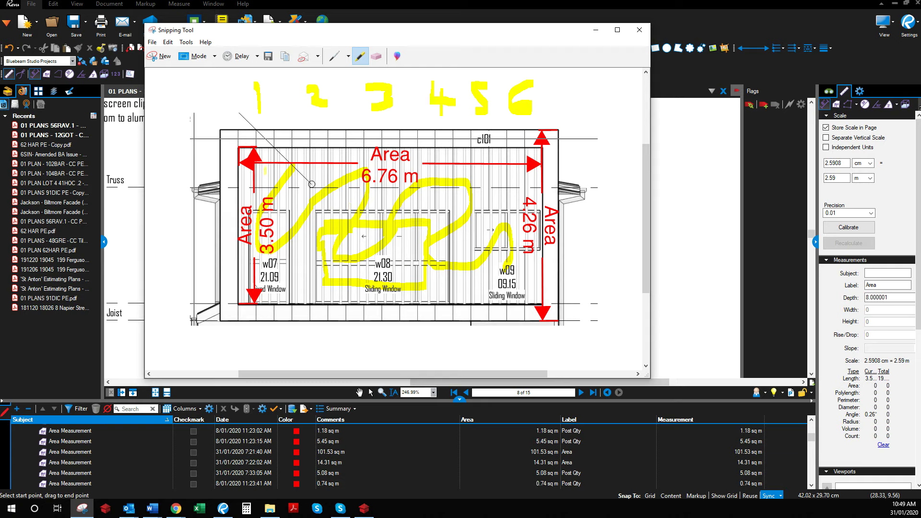
mouse_move(253, 158)
left_mouse_down()
mouse_move(519, 166)
mouse_move(521, 295)
mouse_move(271, 284)
mouse_move(252, 272)
mouse_move(244, 164)
mouse_move(437, 165)
left_mouse_up()
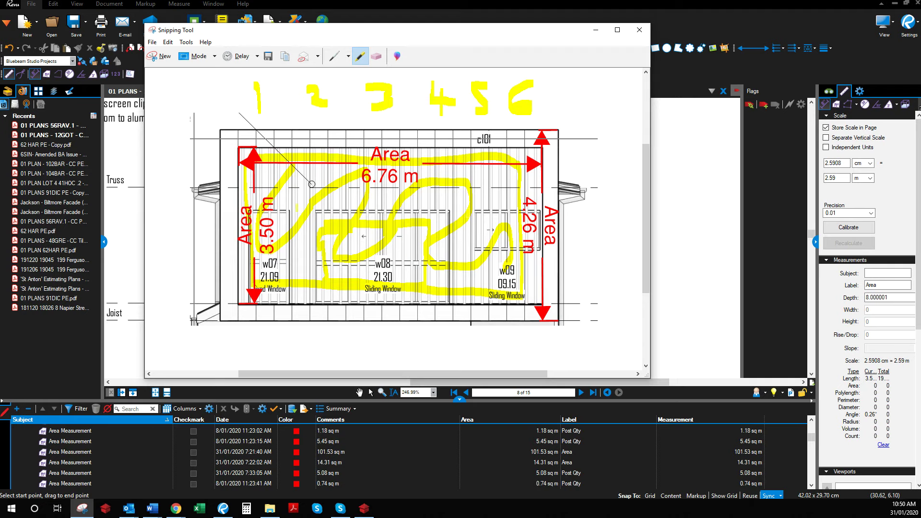
- Switch back to Chrome and recheck the Axon Cladding 400mm Smooth sheet sizes
left_click(176, 508)
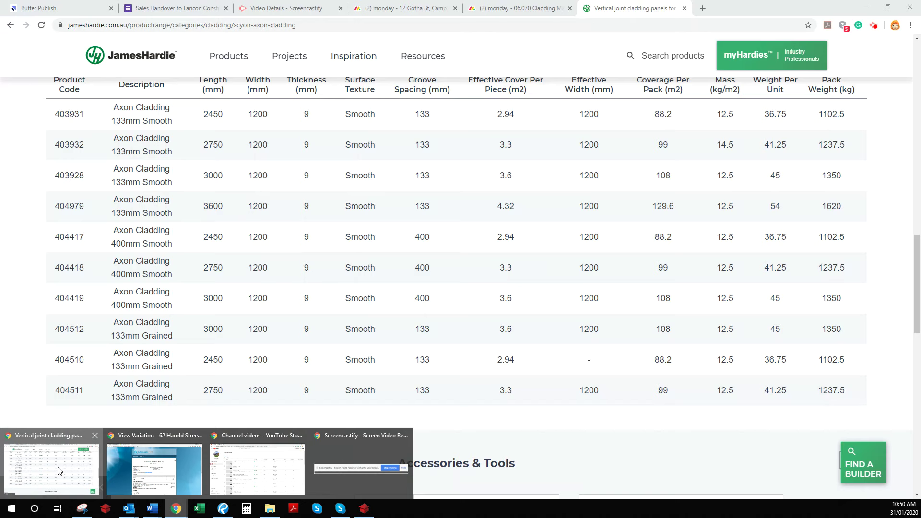
left_click(51, 468)
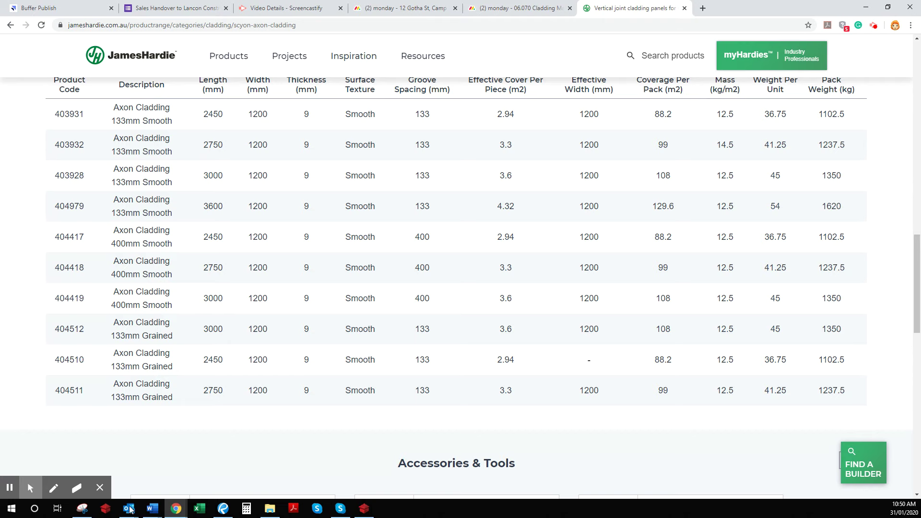
- Return to Revu and examine the front wall beside the master bedroom and ensuite on page 7 of the plans
left_click(230, 513)
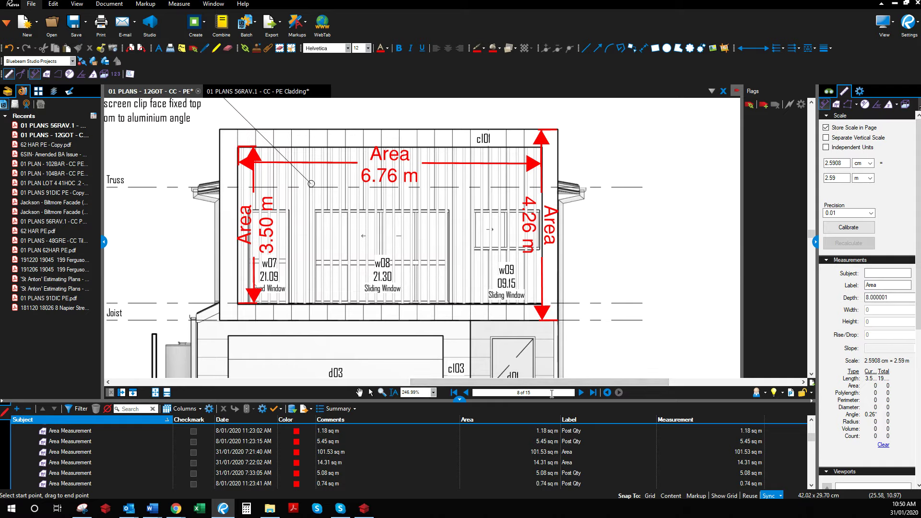
left_click(466, 393)
left_click(466, 393)
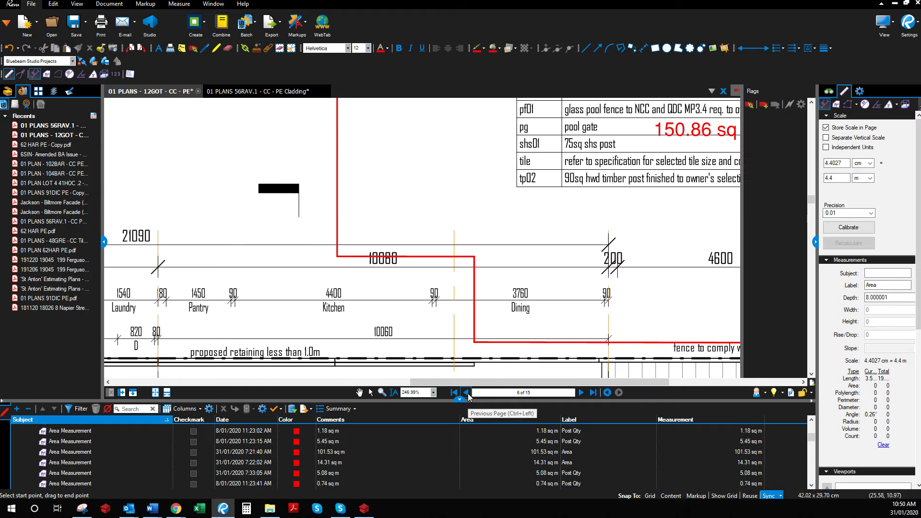
scroll(425, 313, "down", 5)
scroll(424, 313, "down", 3)
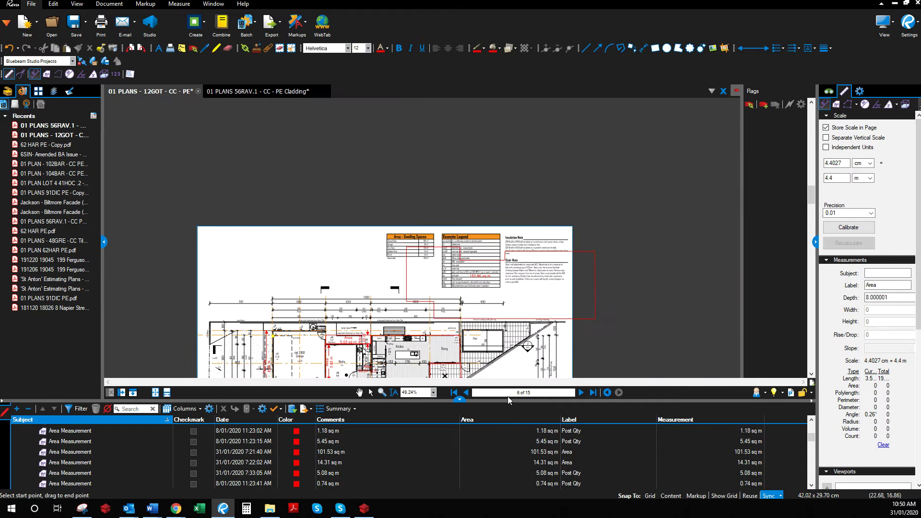
left_click(581, 393)
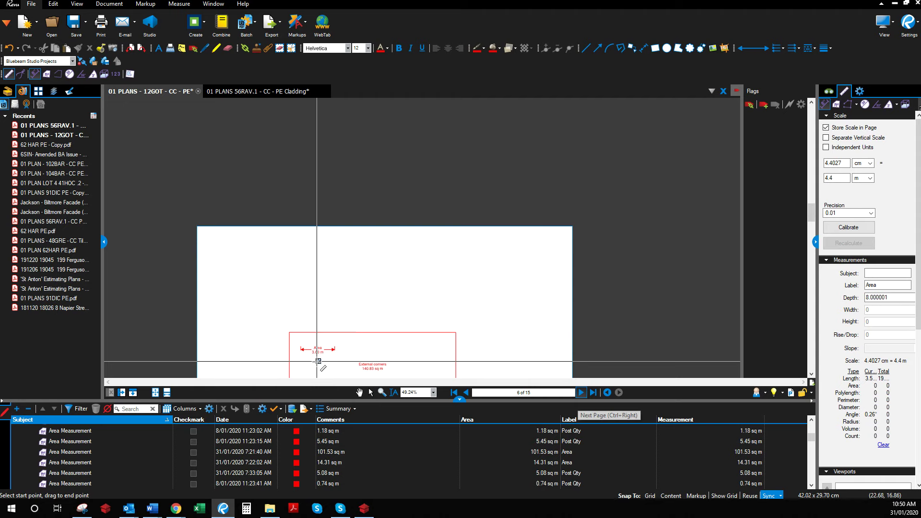
left_click(360, 393)
scroll(359, 238, "up", 8)
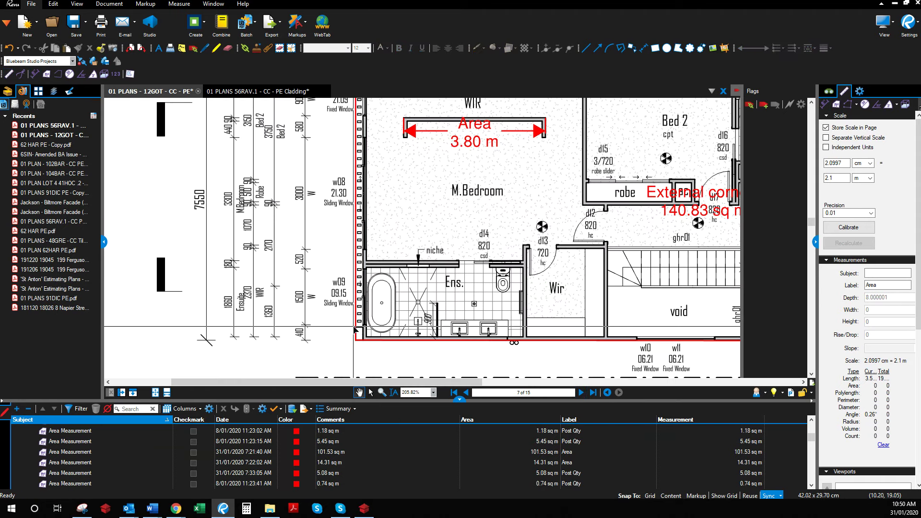
- Switch to Databuild, filter the item descriptions by "axon" and add Scyon Axon Cladding 400 2450mm x 1200mm x 9mm to the bill
left_click(364, 508)
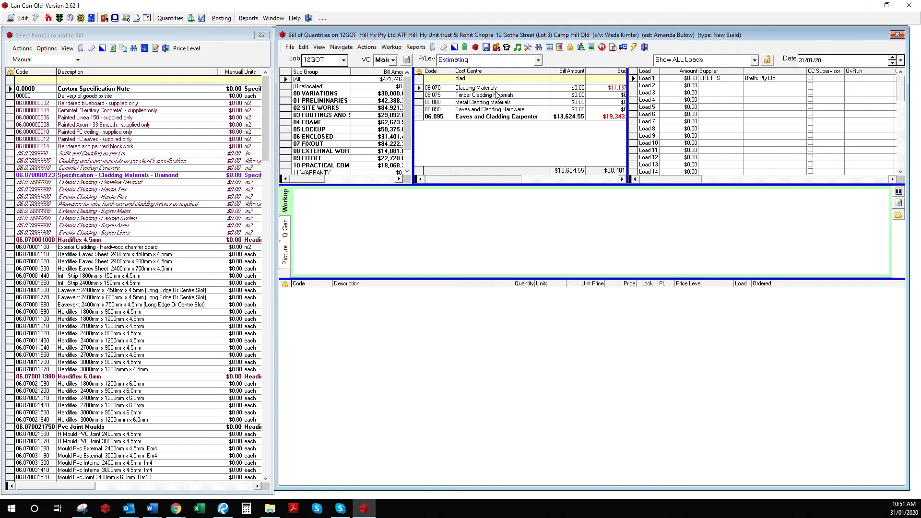
left_click(90, 81)
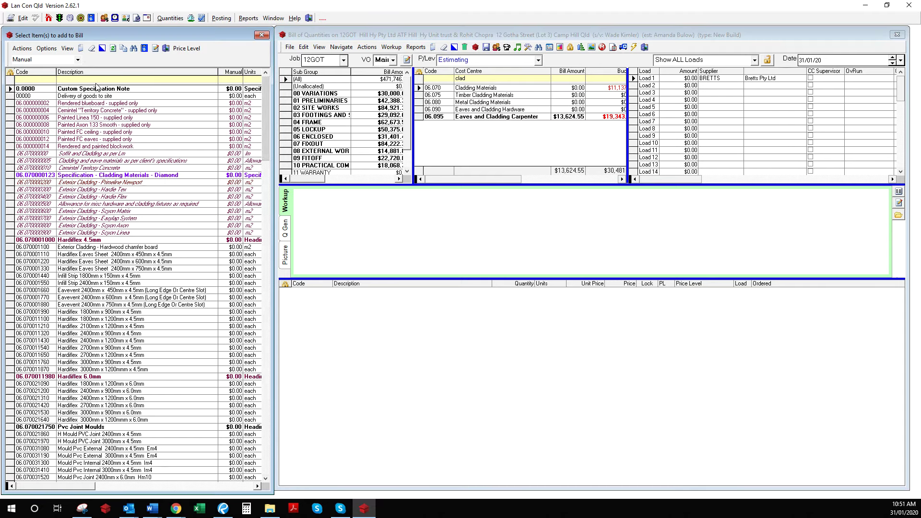
type("axon")
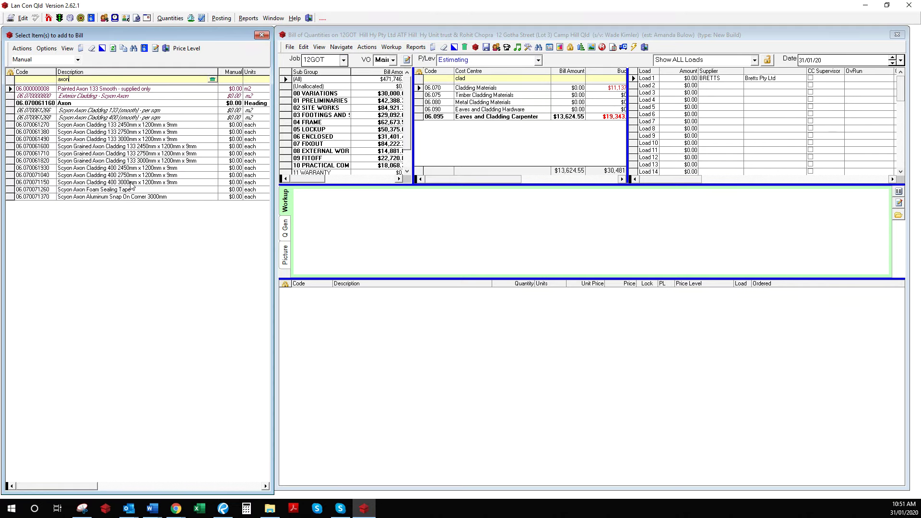
left_click_drag(132, 169, 450, 343)
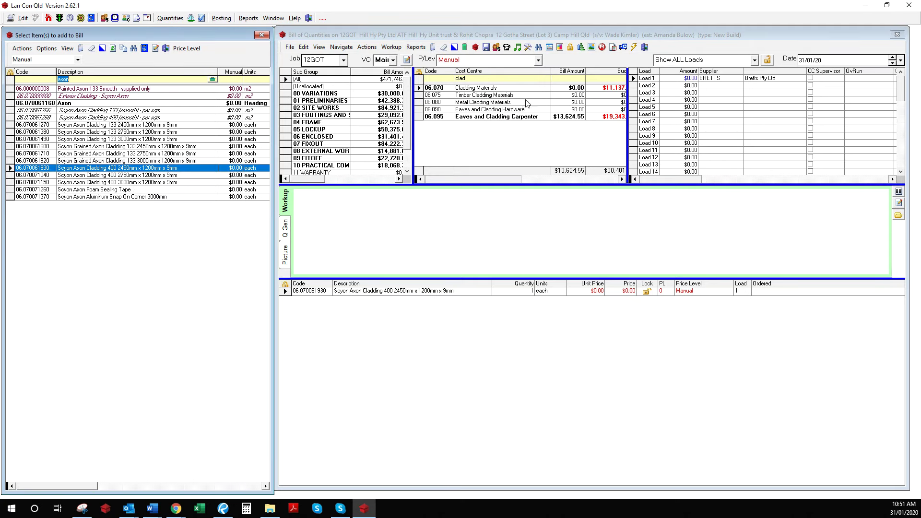
- Set the Axon cladding line's price level to Suppliers and its quantity to 14
left_click(538, 60)
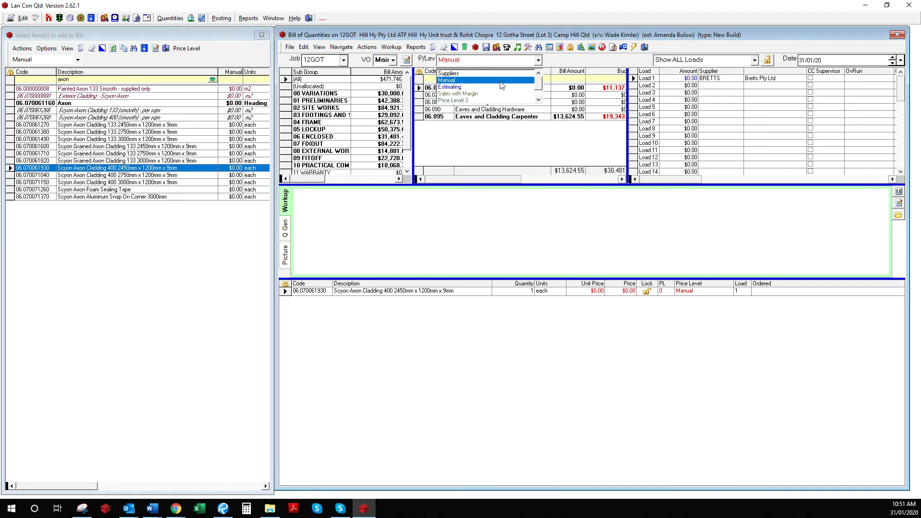
left_click(482, 74)
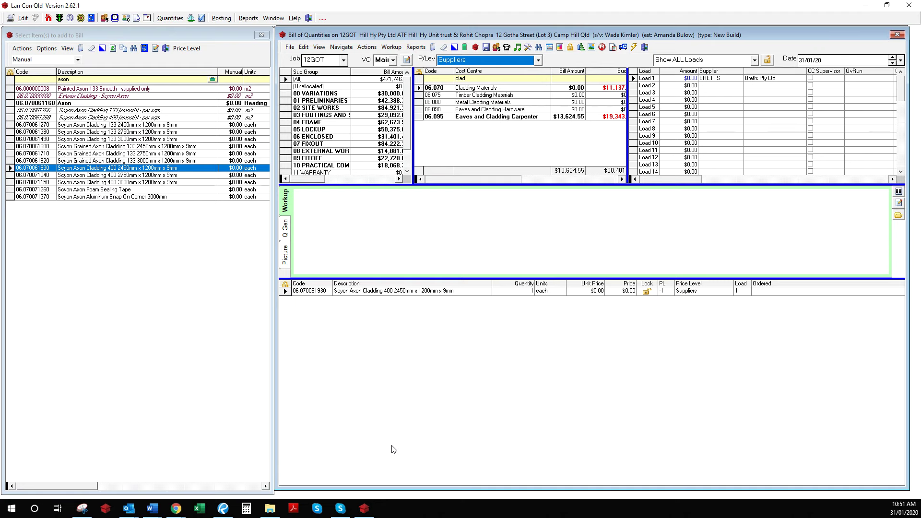
left_click(523, 293)
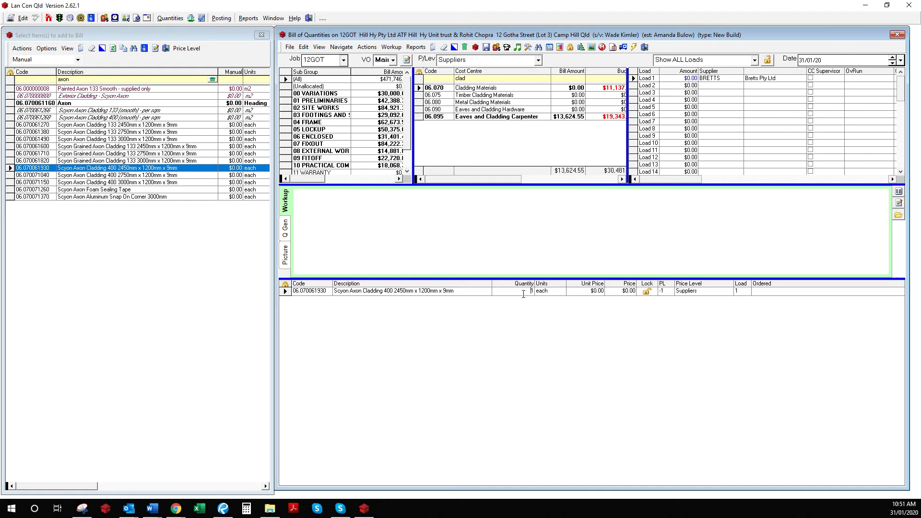
type("4")
key("Tab")
- Move the Axon cladding line to load 2 and set Bunnings as the supplier for loads 1 and 2
left_click(739, 81)
left_click(739, 78)
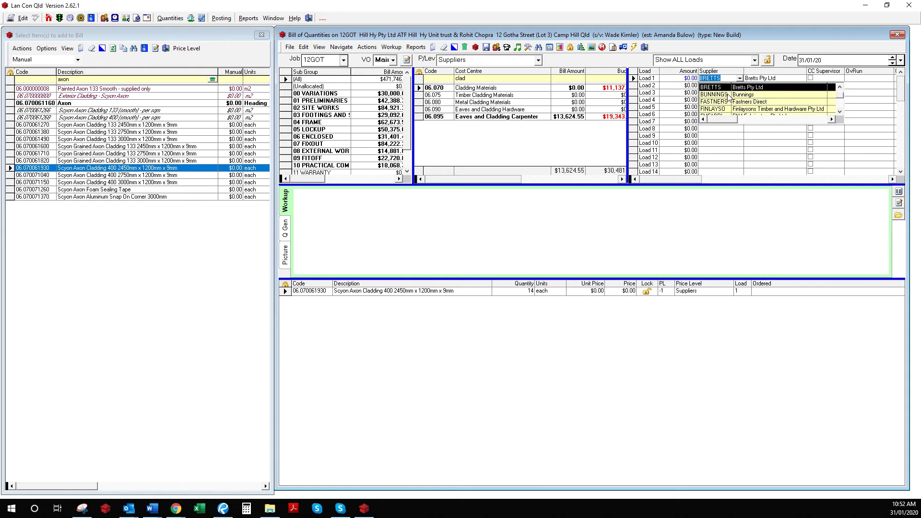
left_click(728, 95)
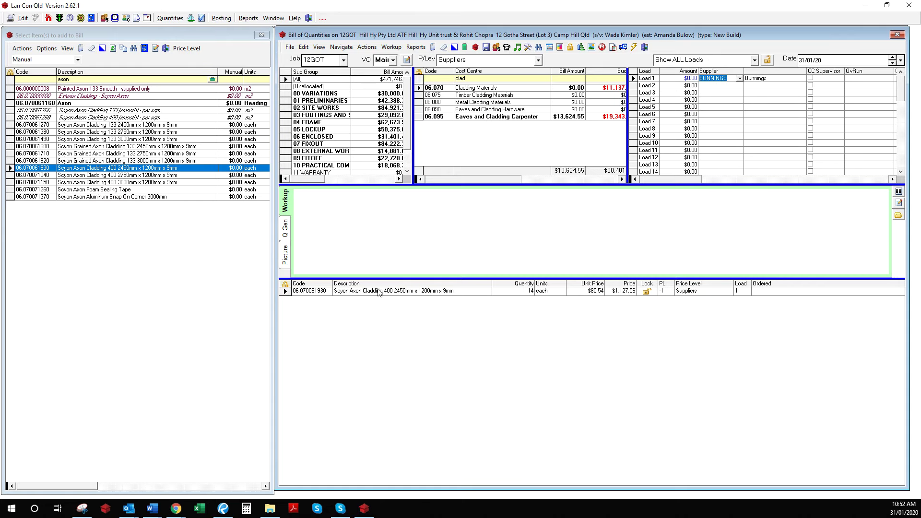
left_click(742, 292)
type("2")
key("Return")
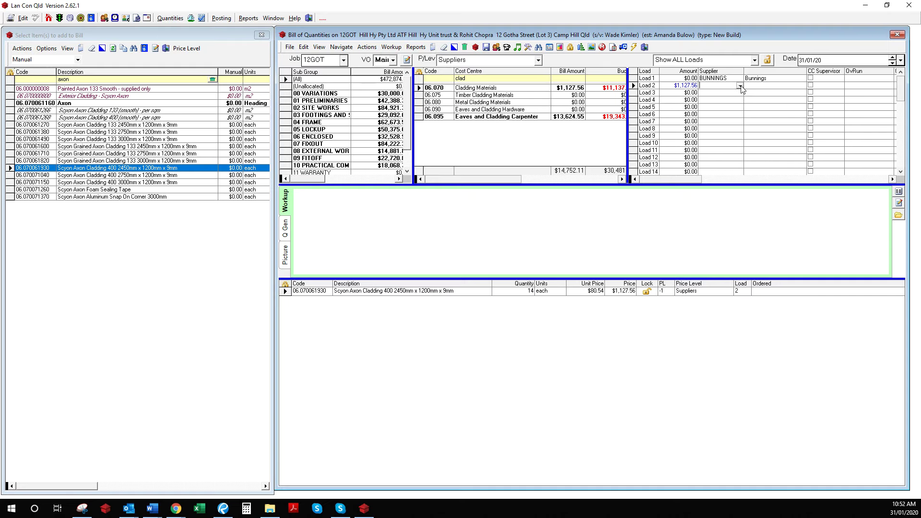
left_click(739, 86)
left_click(721, 110)
- Clear the item filter, add two "Delivery of goods to site" lines to the bill and assign the first to load 1
left_click(211, 80)
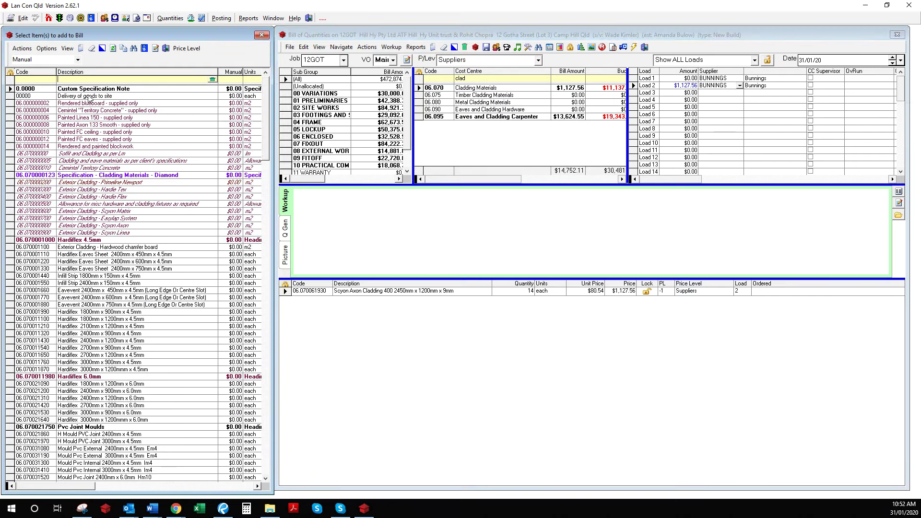
left_click_drag(85, 98, 506, 391)
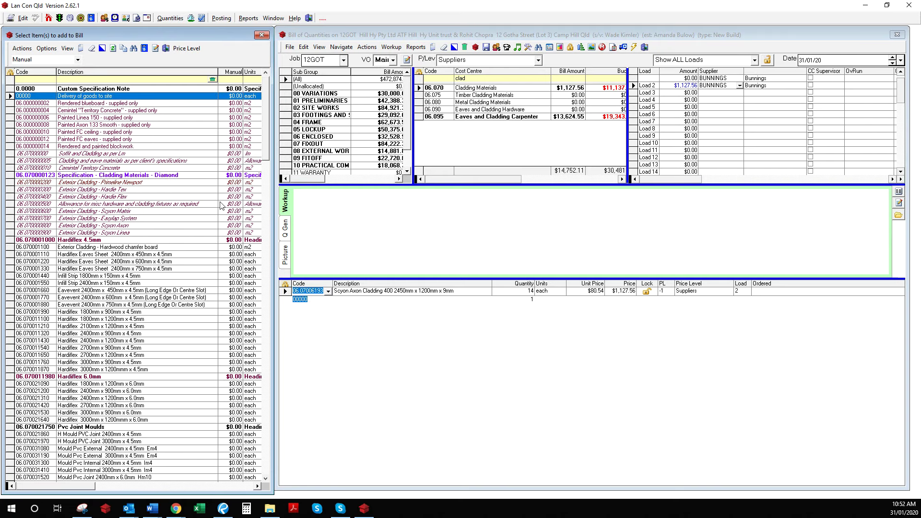
left_click_drag(79, 98, 541, 337)
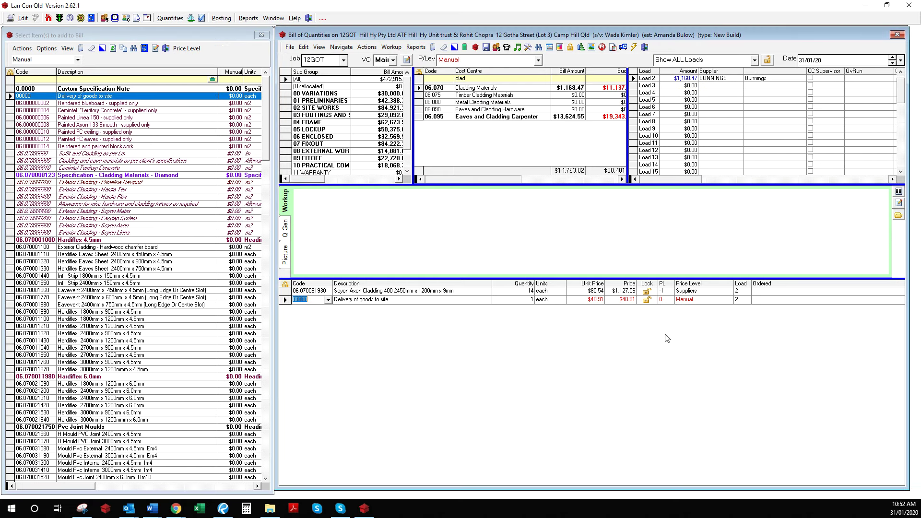
left_click(749, 299)
type("1")
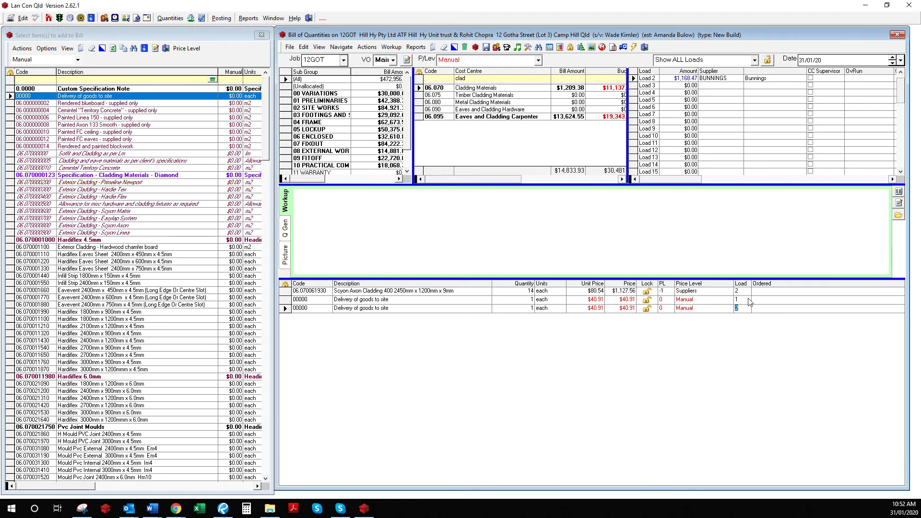
- Enter the workup note "Lower floor delivery" for the load 1 delivery and an upper floor note for the load 2 delivery
left_click(423, 205)
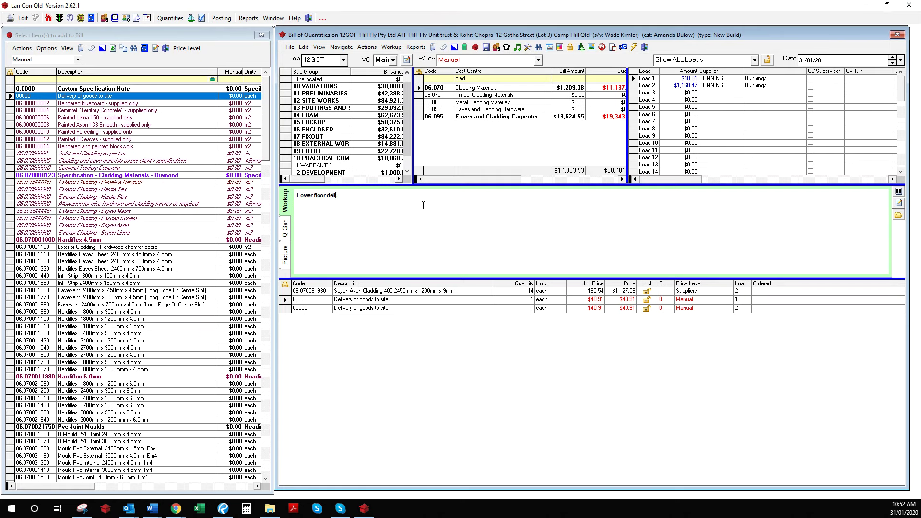
type("very")
left_click(370, 310)
type("Upper fl")
- Change the price level of both delivery lines to Suppliers and return to the Axon cladding line
left_click(665, 300)
key("Return")
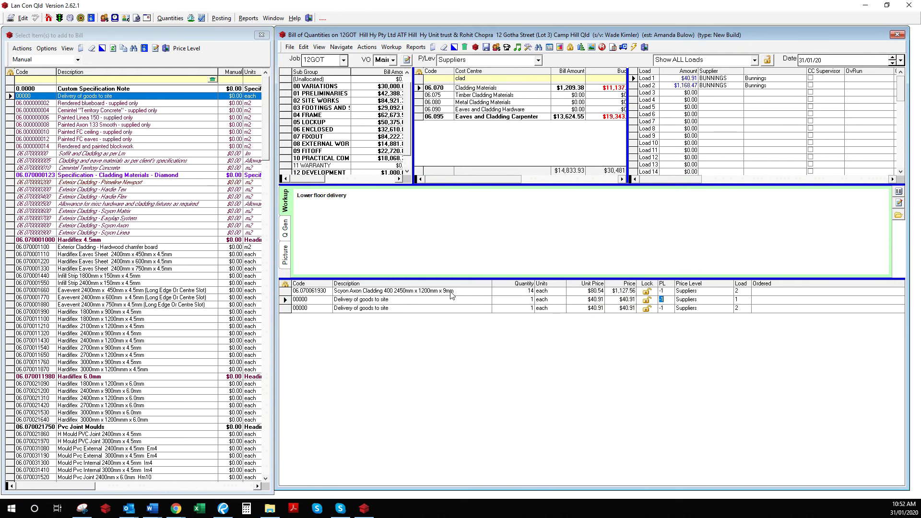
left_click(402, 292)
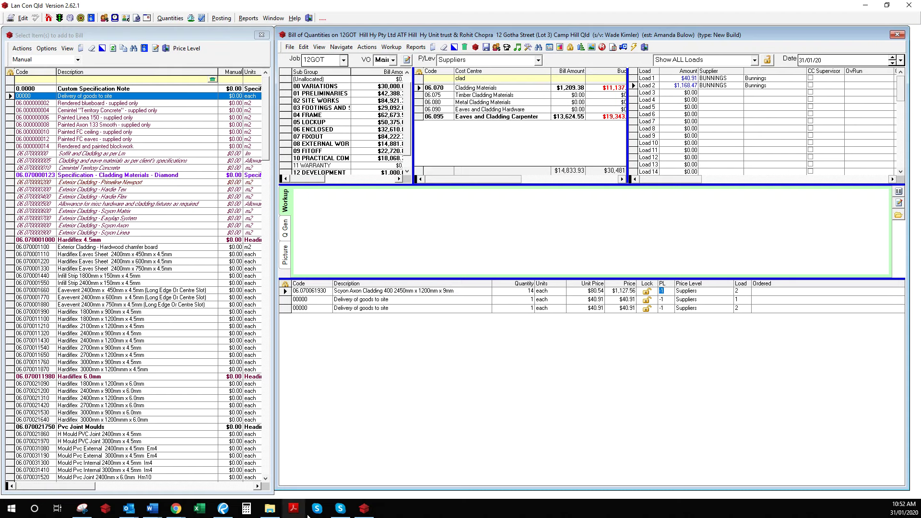
- Switch to Revu and examine the ground-level cladding around the garage and entry on the Front Elevation (West)
left_click(223, 509)
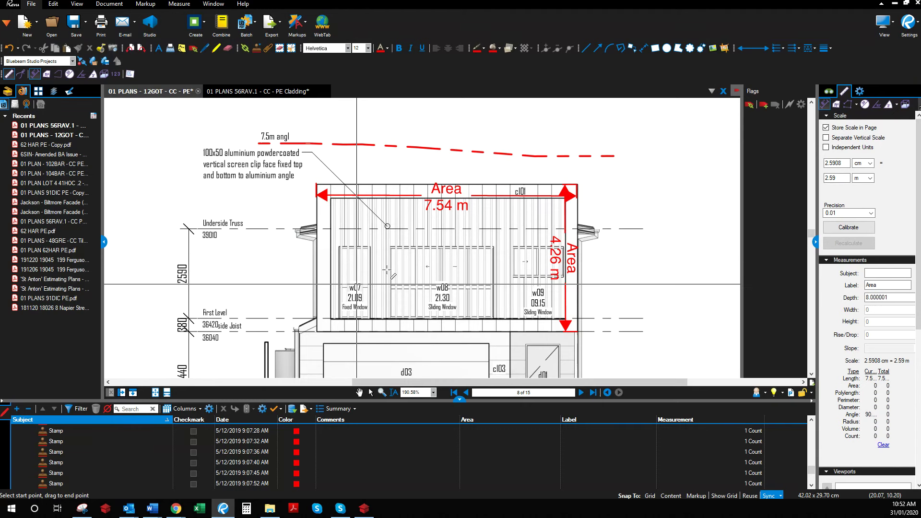
scroll(594, 290, "down", 2)
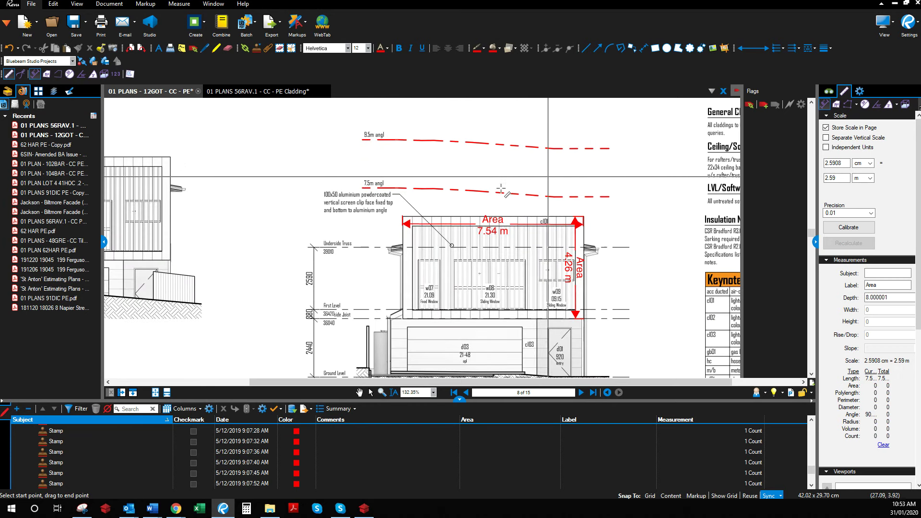
left_click(358, 392)
left_click_drag(613, 378, 616, 223)
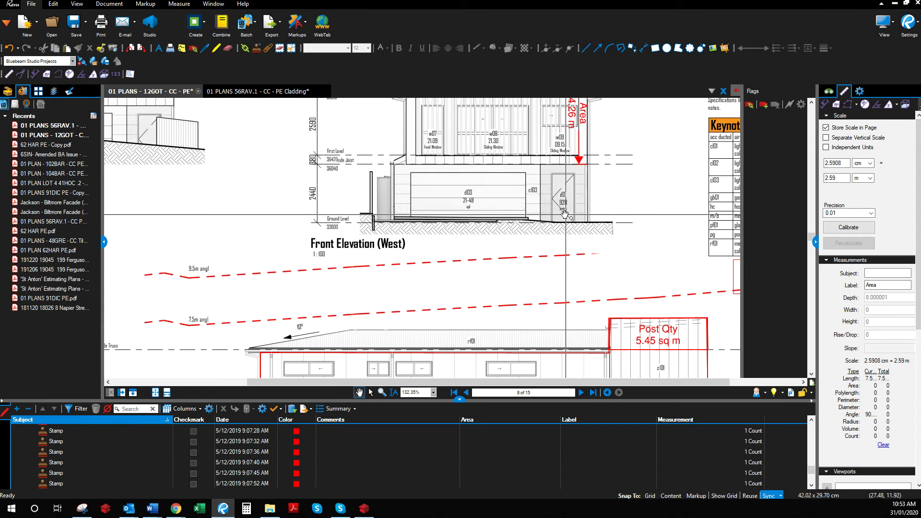
scroll(616, 223, "up", 2)
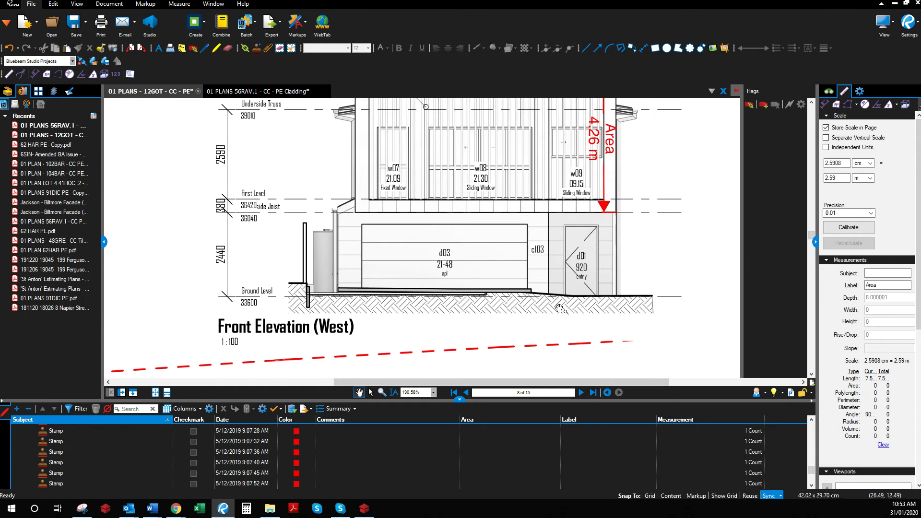
- Switch to File Explorer and open the file 03 COLOUR SPEC 12GOT CC
left_click(270, 508)
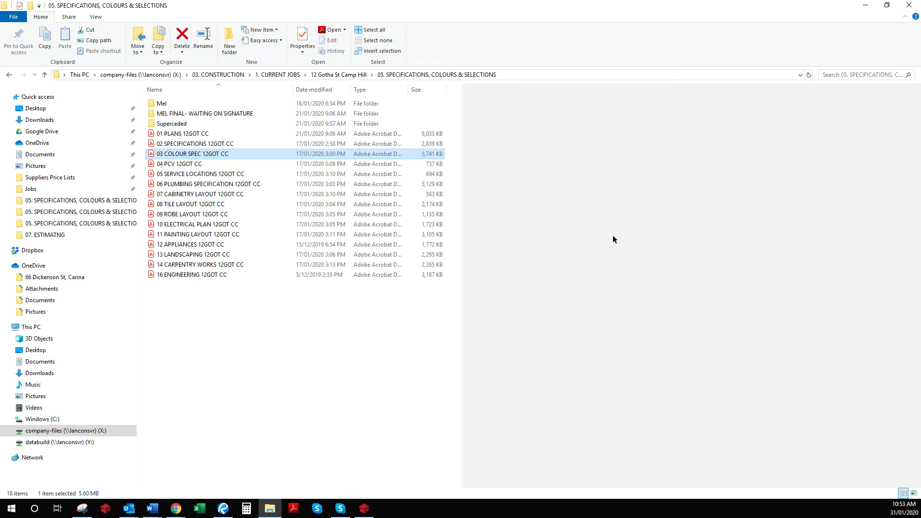
left_click(181, 162)
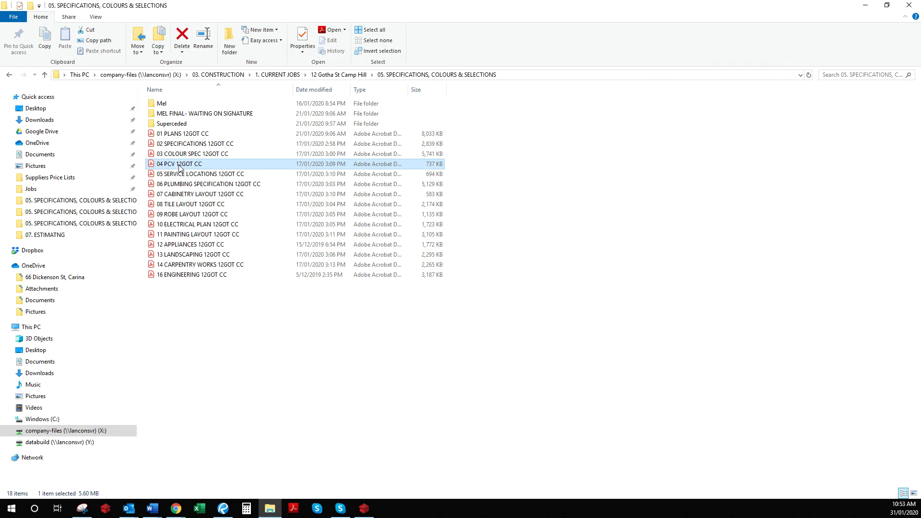
left_click(181, 154)
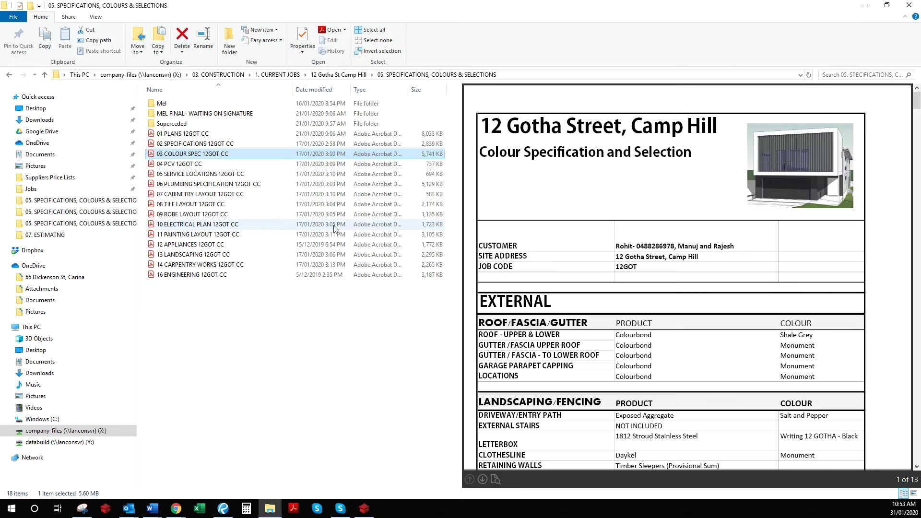
double_click(254, 157)
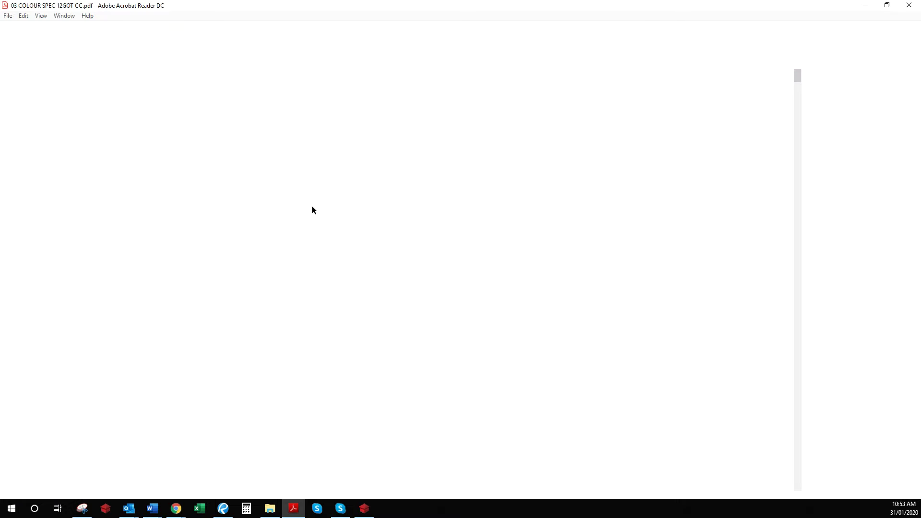
- Look through the colour specification for the external cladding types on page 2
scroll(321, 241, "down", 20)
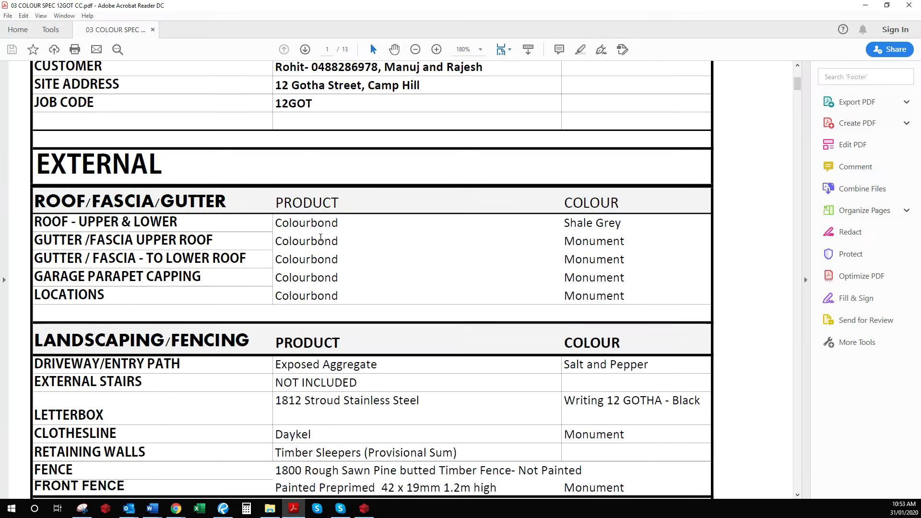
scroll(324, 237, "down", 20)
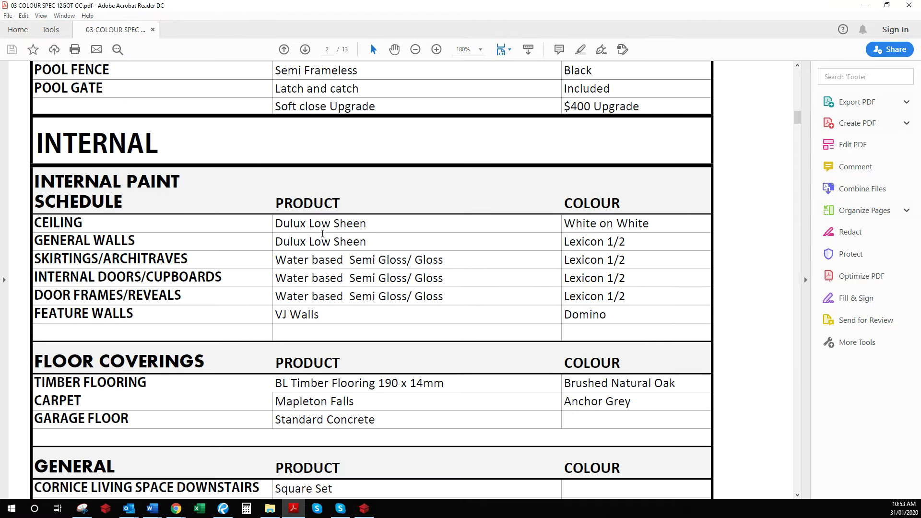
scroll(321, 236, "down", 20)
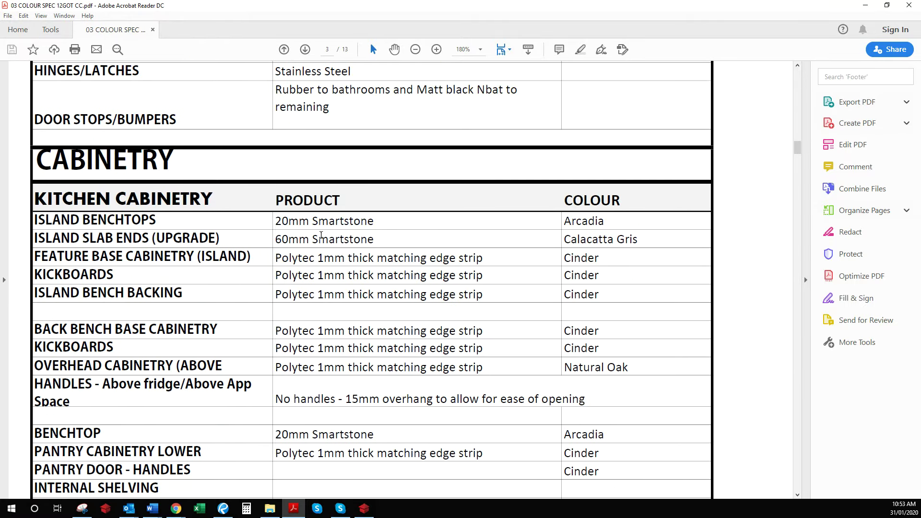
scroll(321, 238, "up", 20)
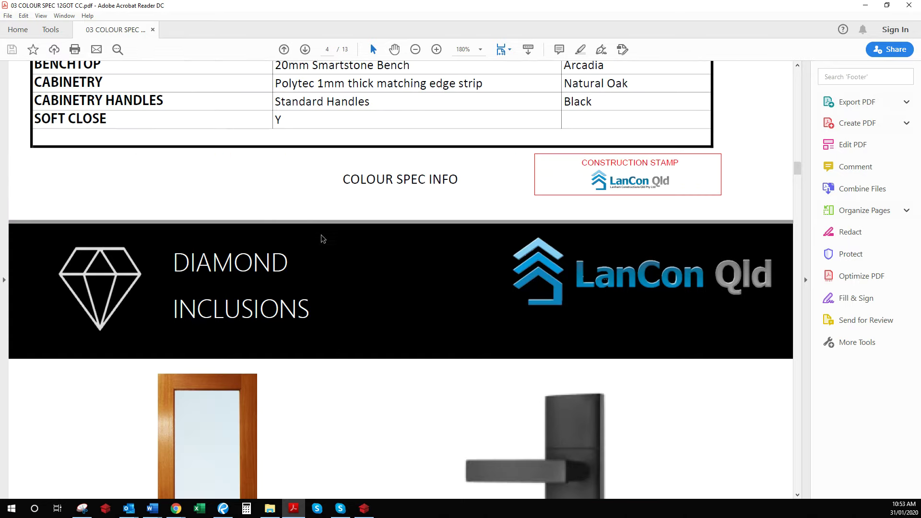
scroll(321, 232, "up", 20)
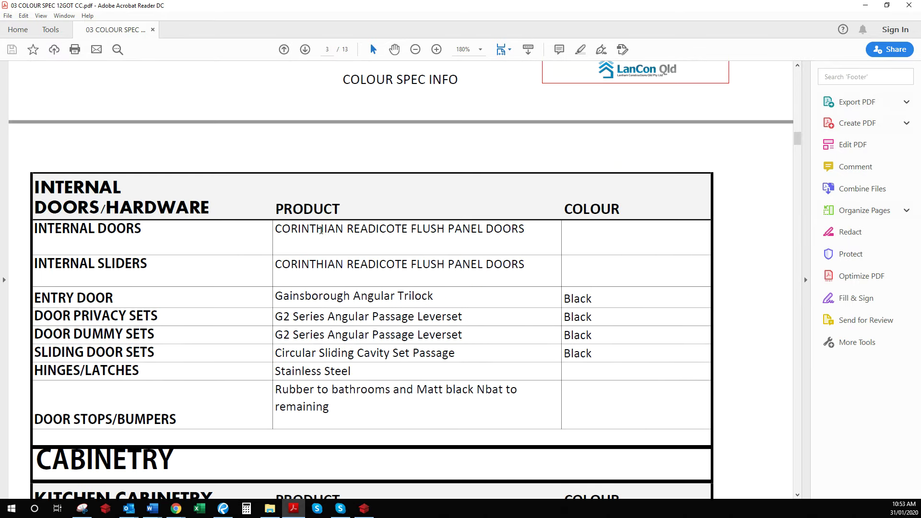
scroll(282, 221, "up", 10)
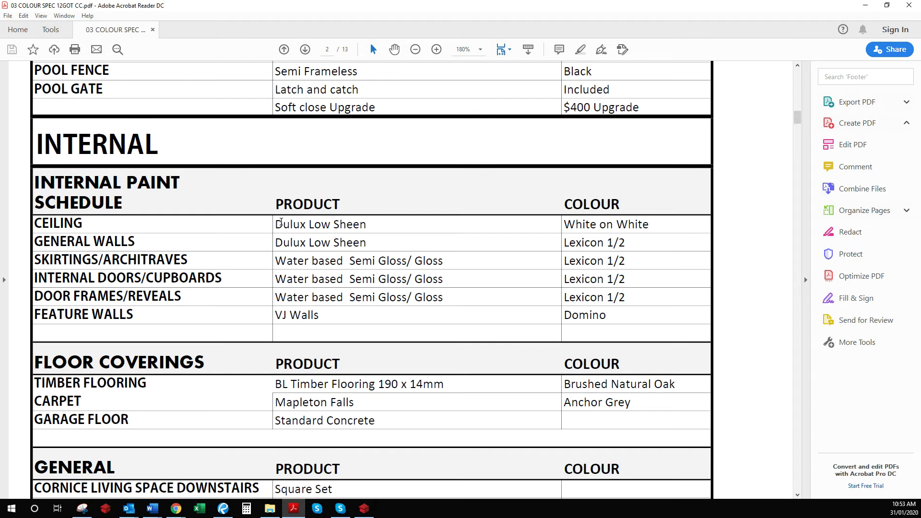
scroll(281, 222, "up", 8)
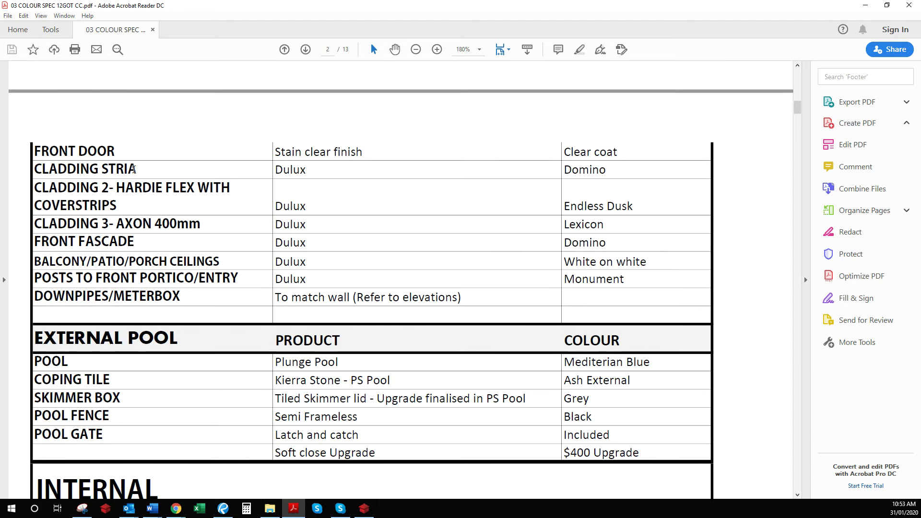
- Switch to Chrome and open the Stria Cladding product page from James Hardie's external cladding range to review its board profiles
mouse_move(176, 511)
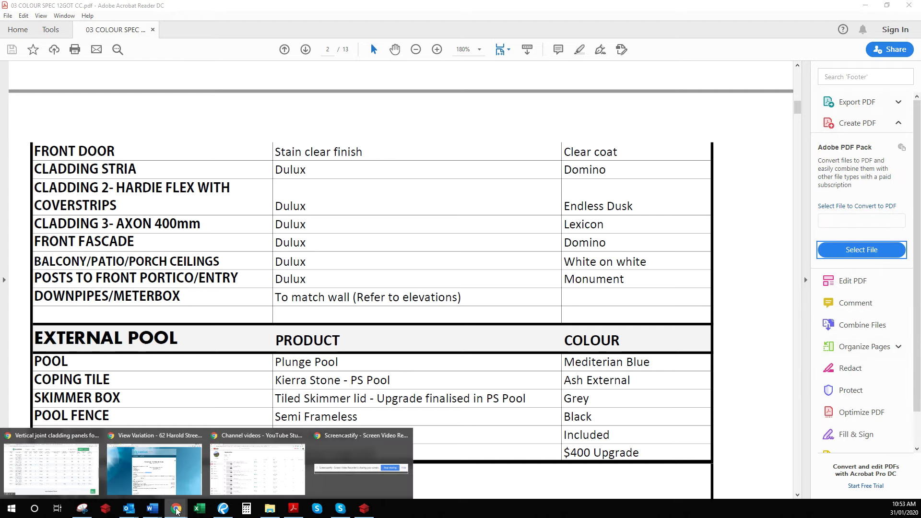
left_click(52, 457)
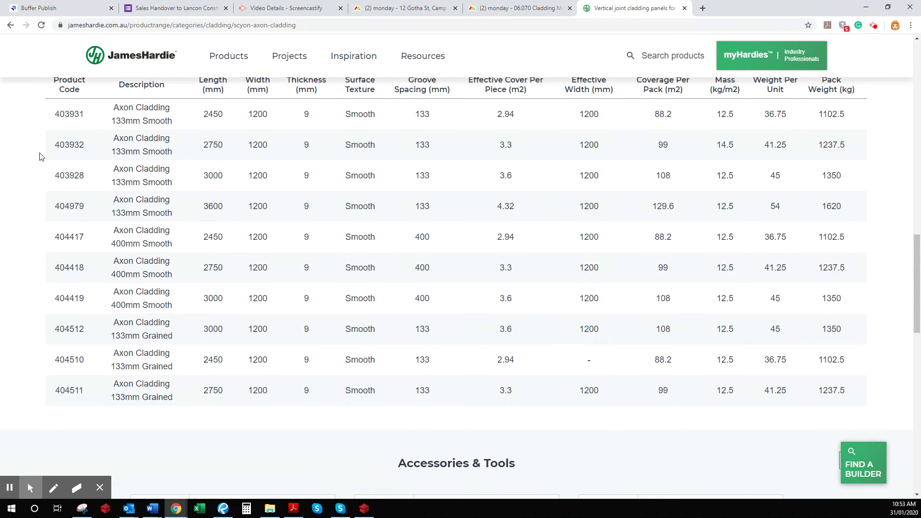
left_click(10, 25)
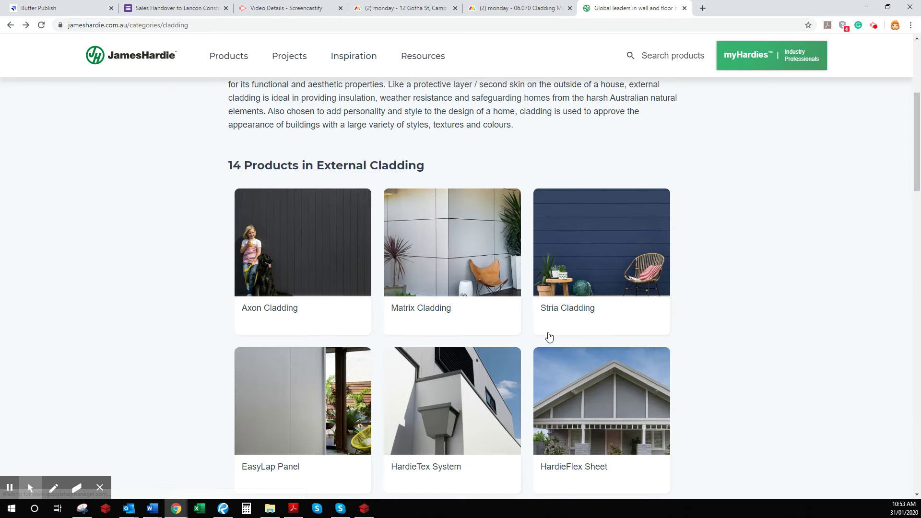
left_click(592, 226)
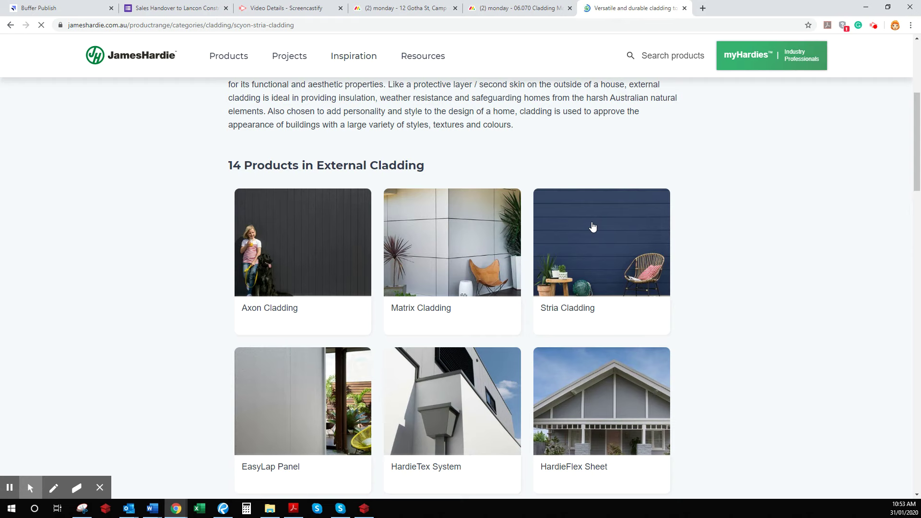
scroll(367, 382, "down", 8)
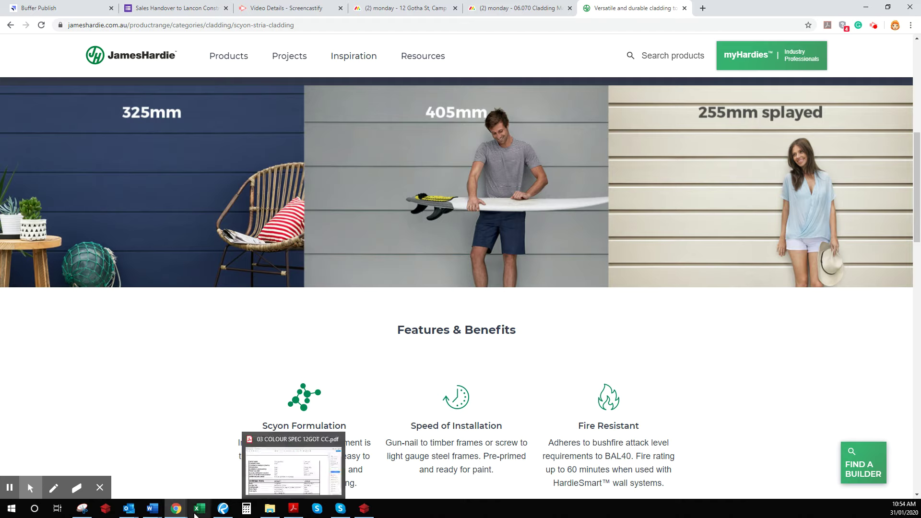
- Recheck the Stria entry in the colour specification, then in Revu measure one cladding board's height beside the garage door
left_click(293, 508)
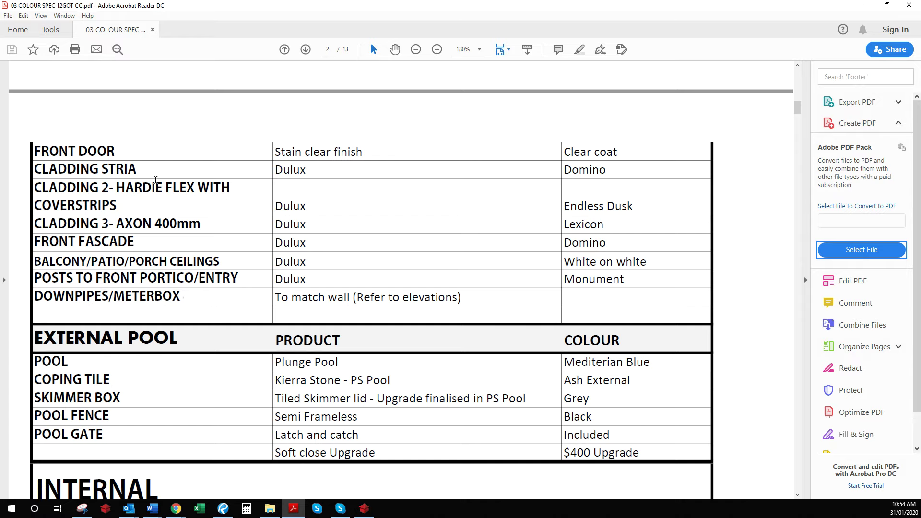
left_click(223, 509)
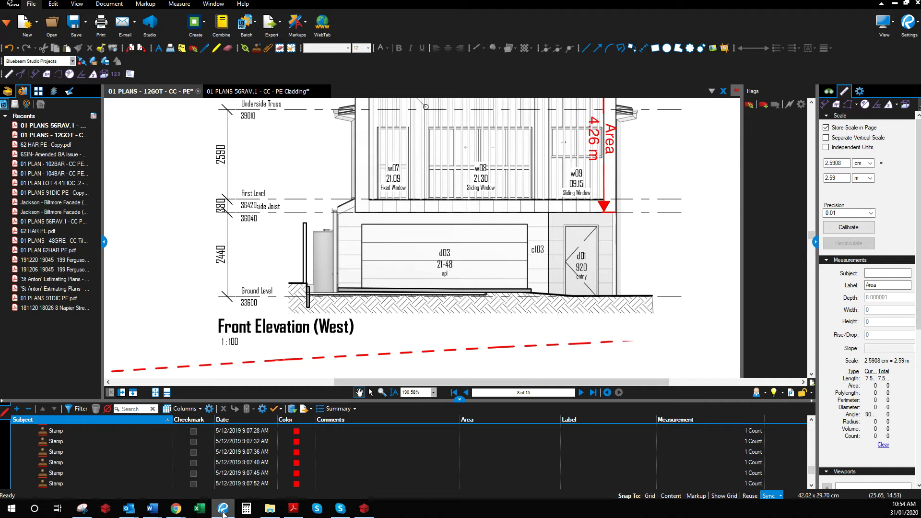
scroll(369, 276, "up", 4)
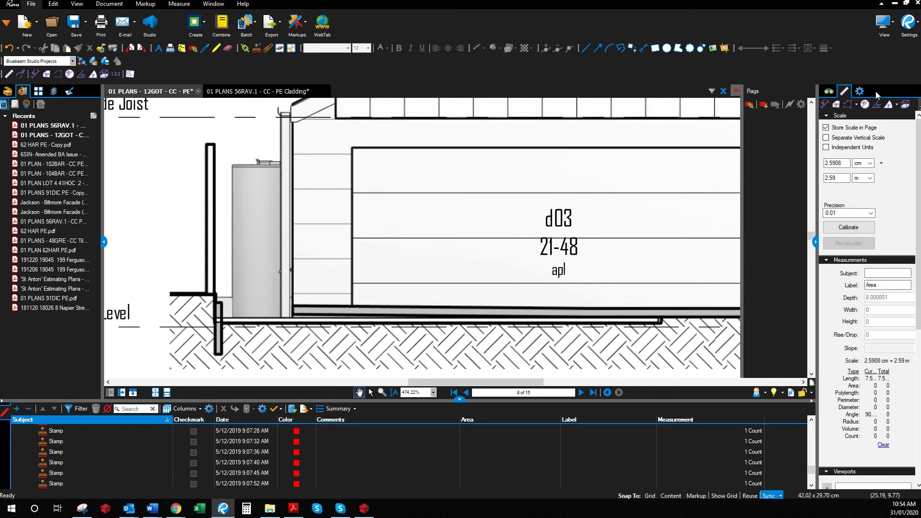
left_click(824, 104)
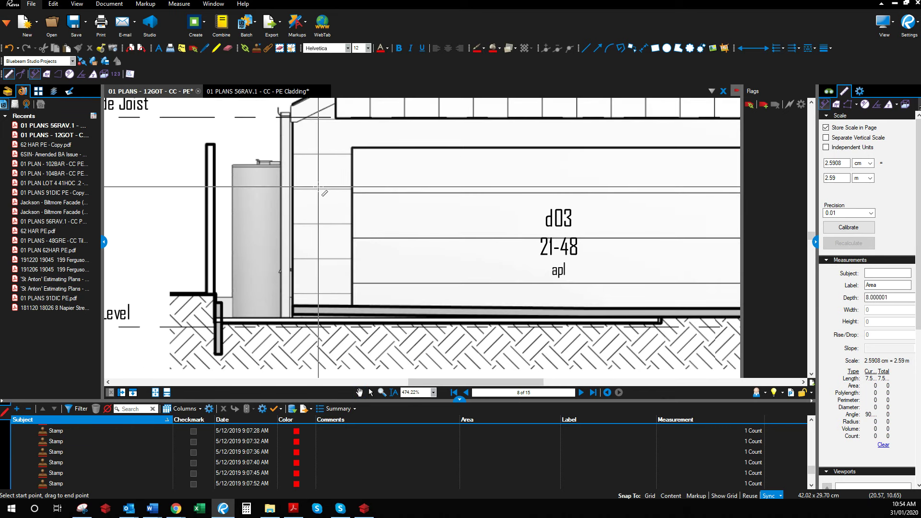
left_click_drag(319, 188, 319, 155)
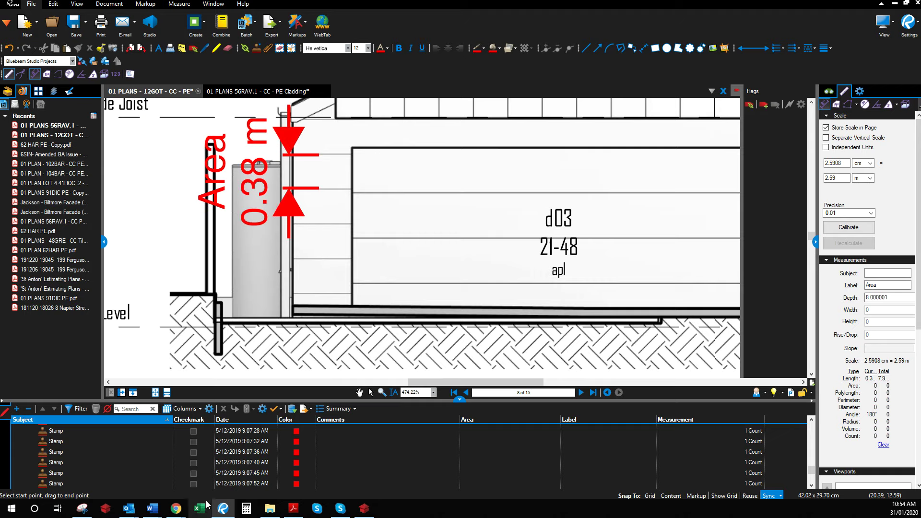
- Switch to Chrome and check the effective width of the 405mm Stria board and the accessories on the Stria Cladding page
left_click(177, 510)
left_click(73, 464)
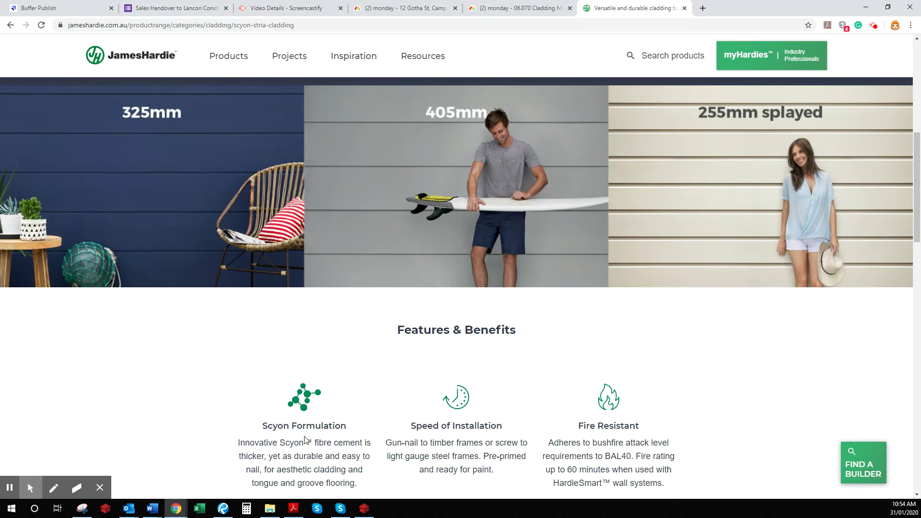
scroll(242, 386, "down", 6)
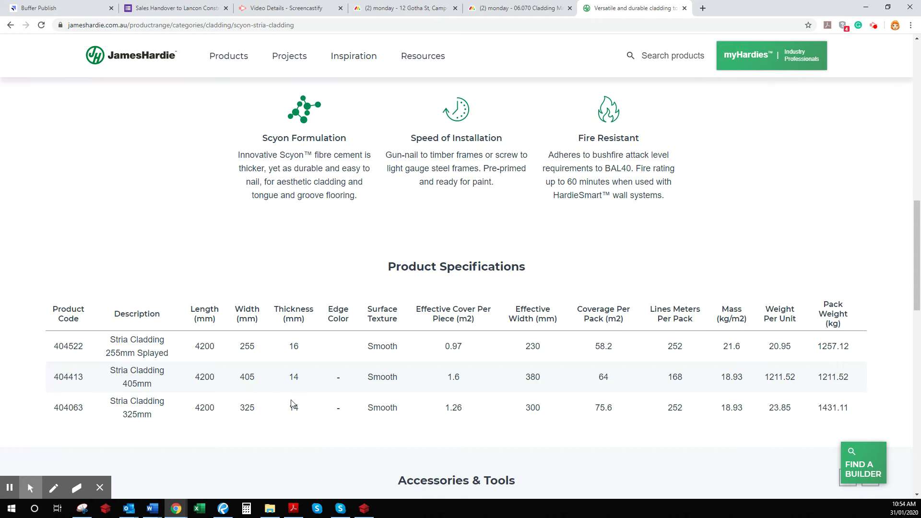
double_click(535, 378)
scroll(307, 457, "down", 7)
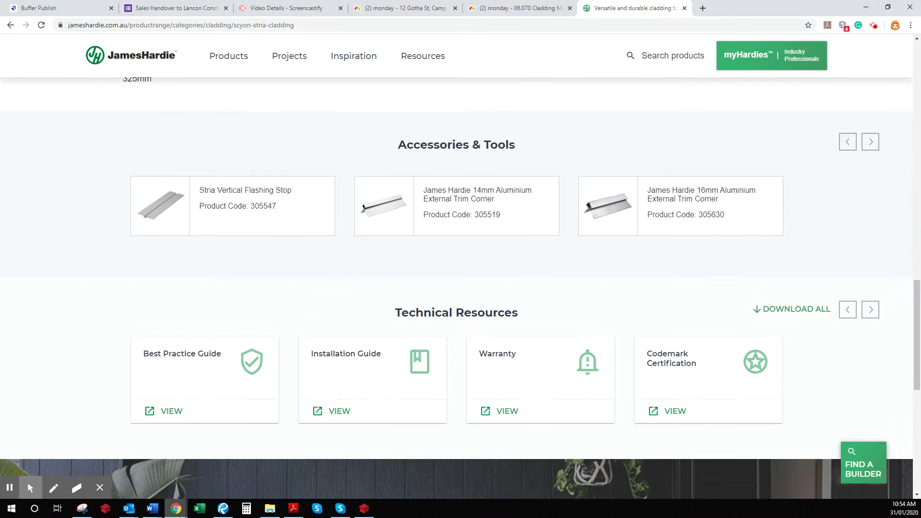
scroll(366, 338, "up", 4)
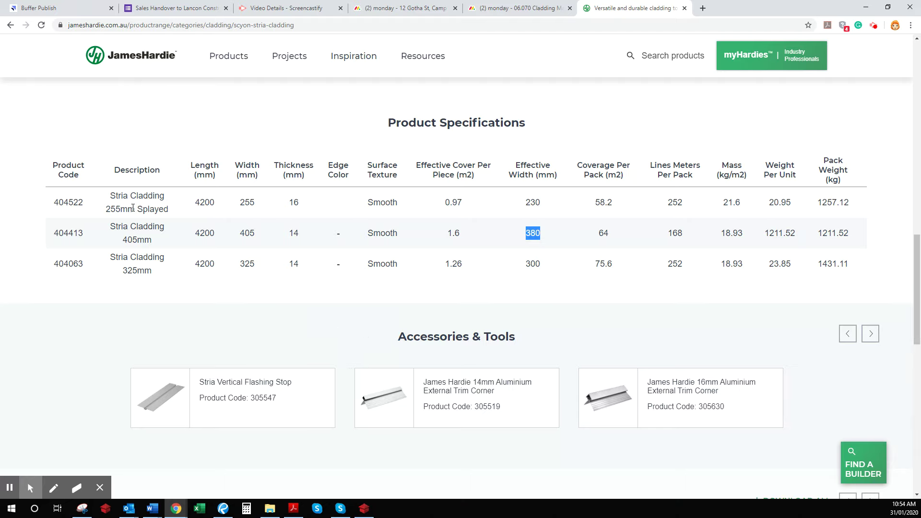
- Switch to the Bill of Quantities for 12GOT and filter the selectable items by the description "stria"
left_click(111, 514)
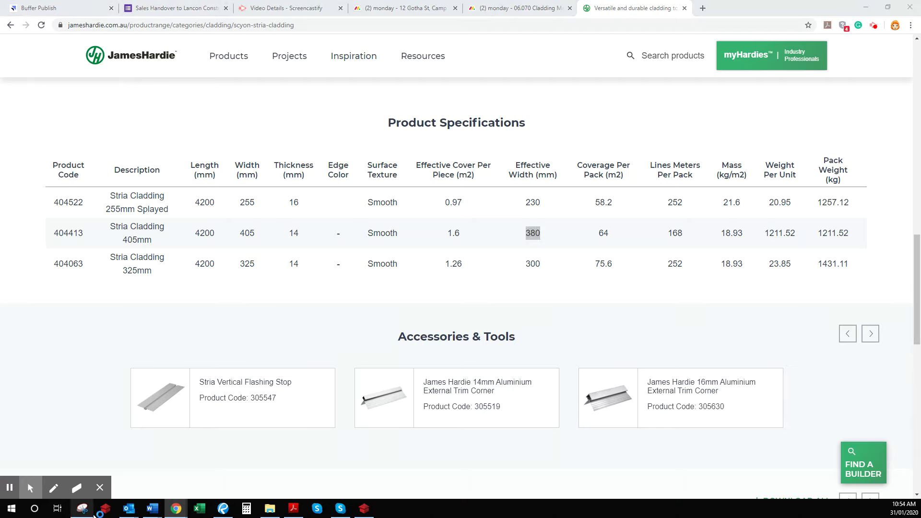
left_click(367, 513)
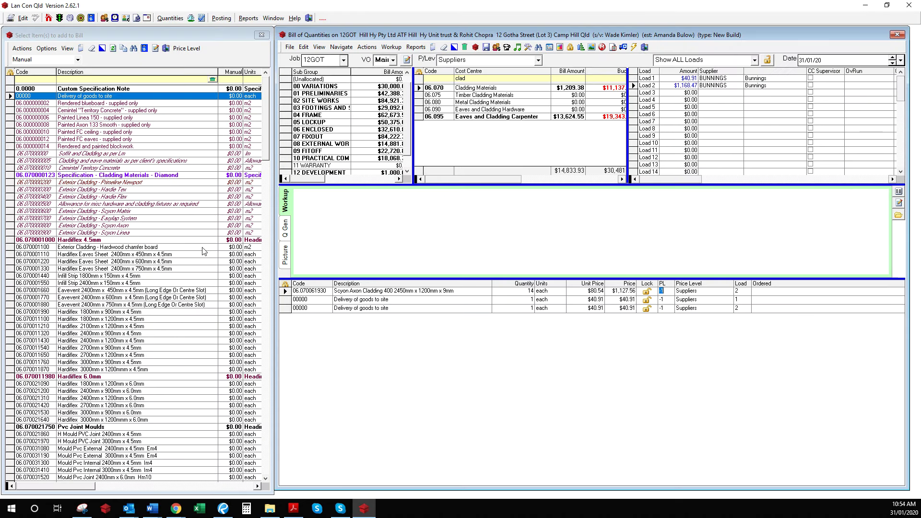
left_click(88, 87)
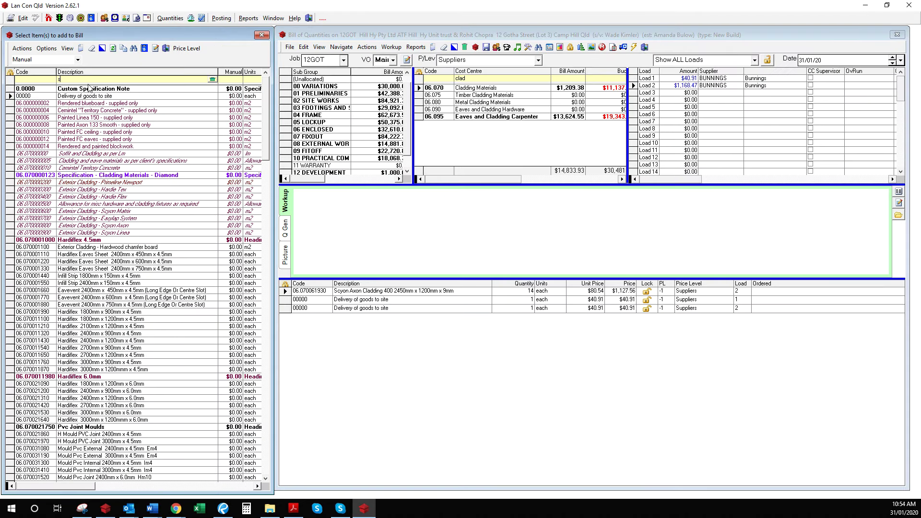
type("stria")
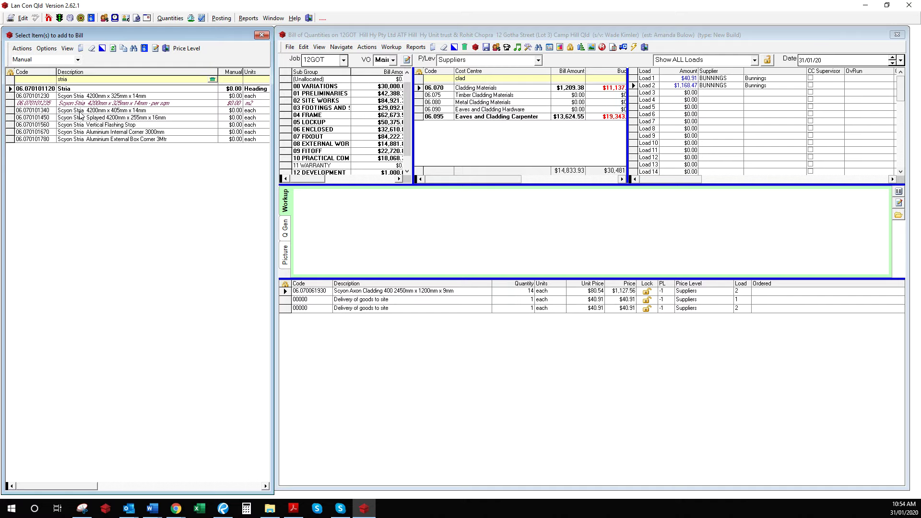
- Add Scyon Stria 4200mm x 405mm x 14mm, the Vertical Flashing Stop and the Aluminium Internal Corner 3000mm to the bill
left_click_drag(80, 112, 449, 320)
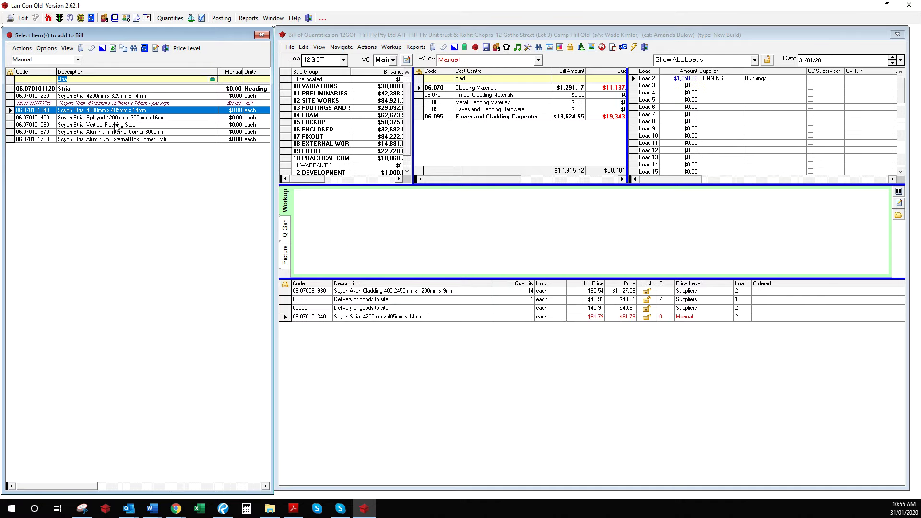
left_click_drag(96, 124, 421, 366)
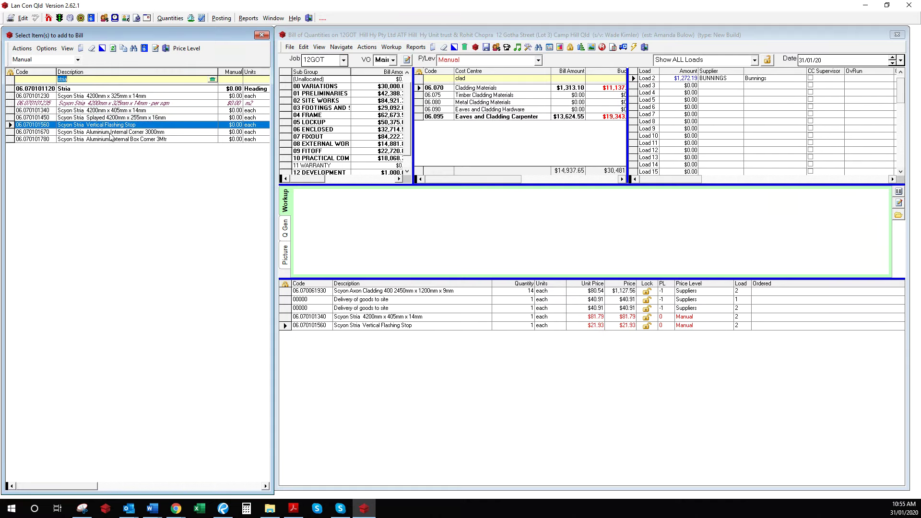
left_click_drag(111, 133, 140, 154)
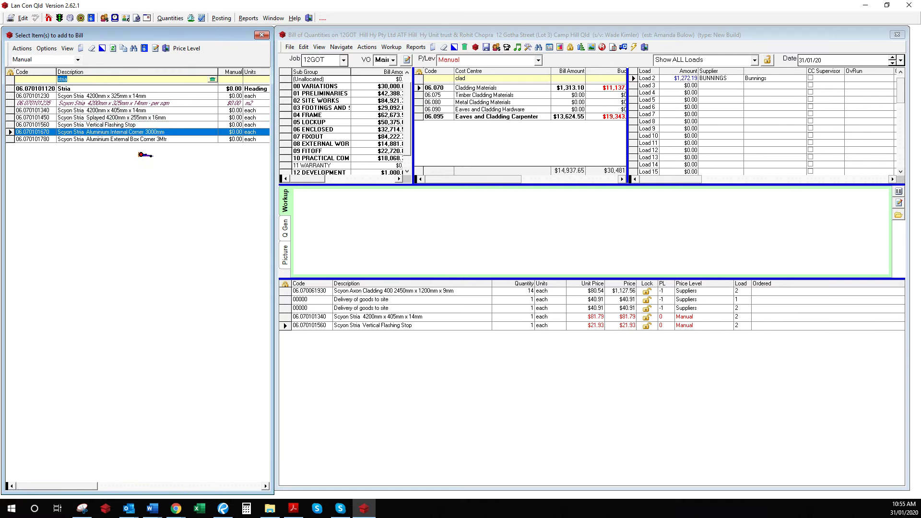
left_click_drag(416, 352, 414, 352)
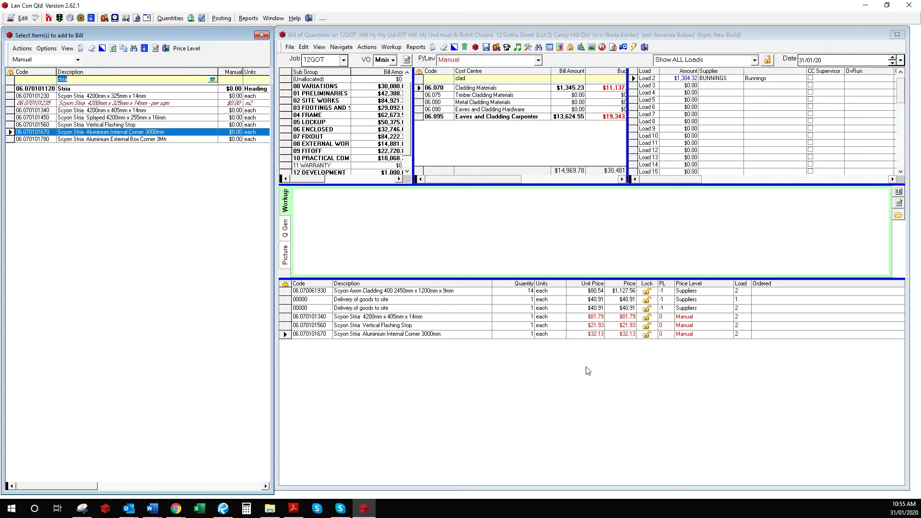
- Set the price level of the three Stria lines to -1 (Suppliers) and return to the Stria board line
left_click(673, 317)
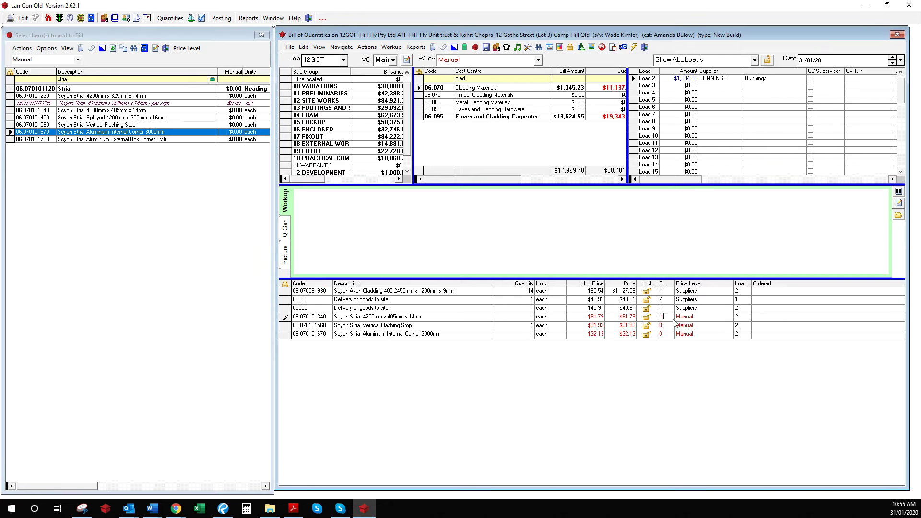
key("Down")
type("-1")
key("Down")
type("-")
key("Up")
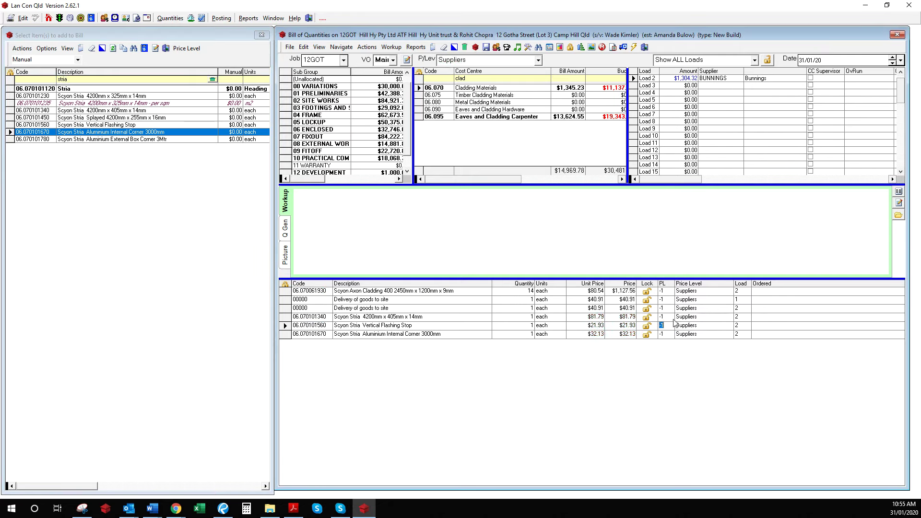
key("Up")
- Compare the ground-level cladding on the Front Elevation in Revu with the Stria board sizes in Chrome, and return to Revu
left_click(224, 509)
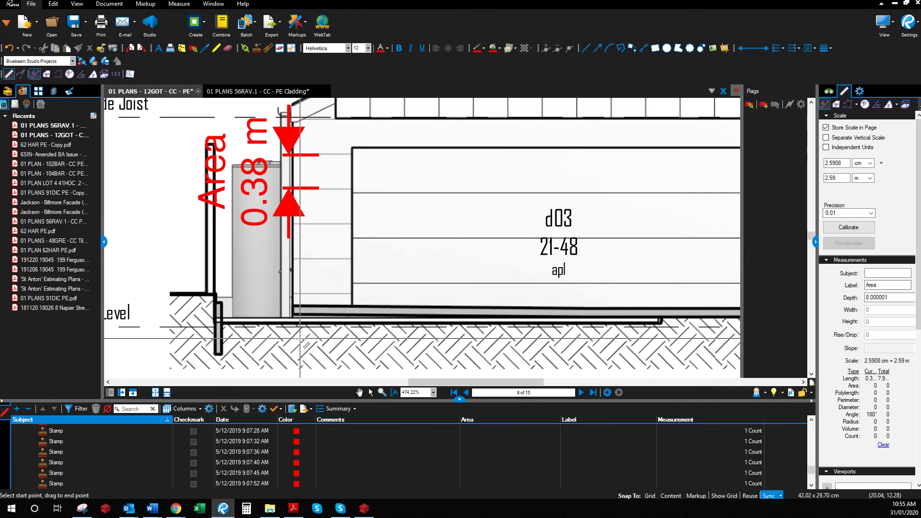
scroll(315, 310, "down", 1)
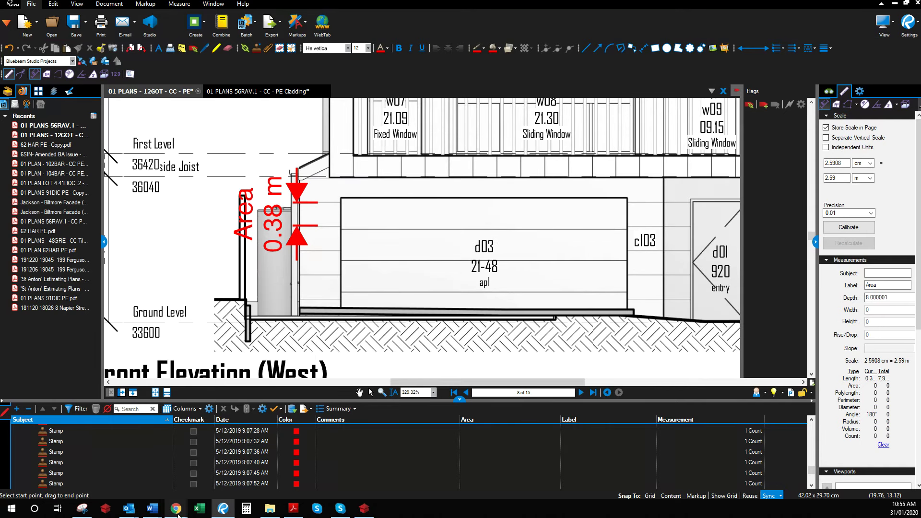
mouse_move(177, 515)
left_click(27, 482)
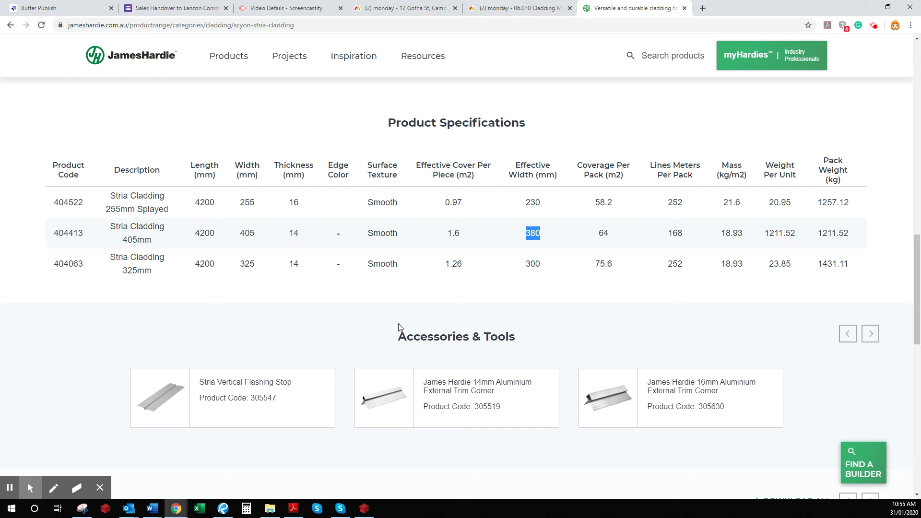
left_click(868, 8)
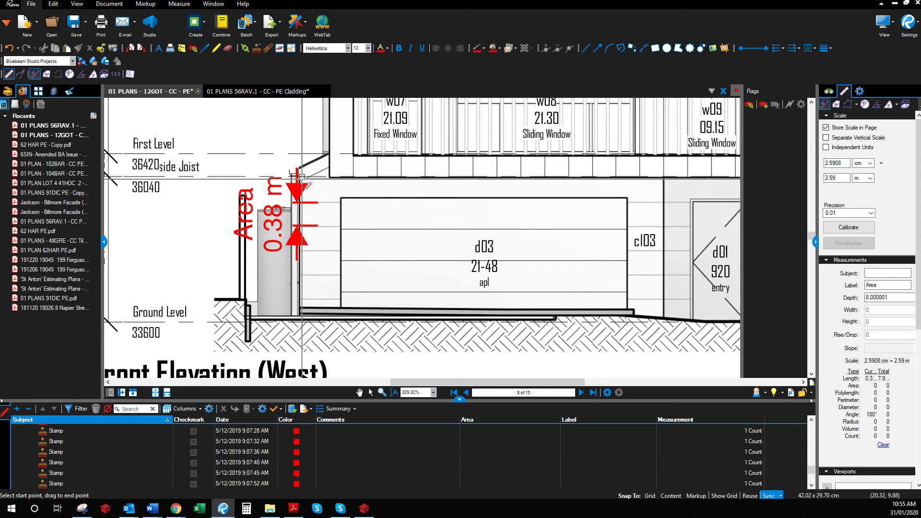
- Measure one board run from the garage wall's outer edge and the ground-level wall height on the Front Elevation (West)
left_click(301, 177)
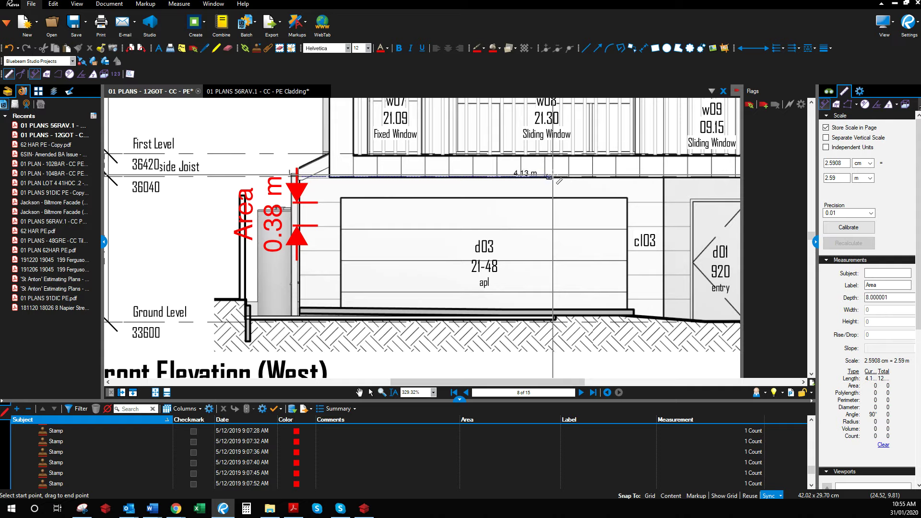
left_click(550, 177)
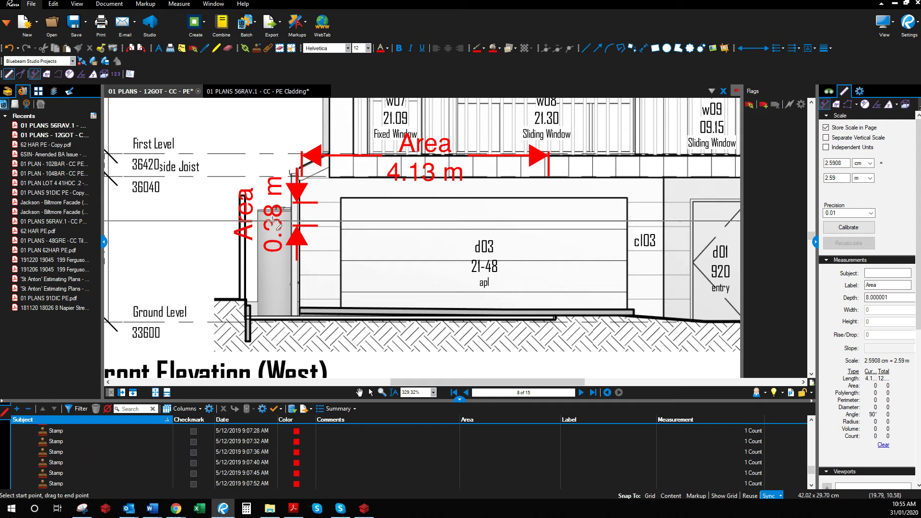
scroll(455, 354, "down", 1)
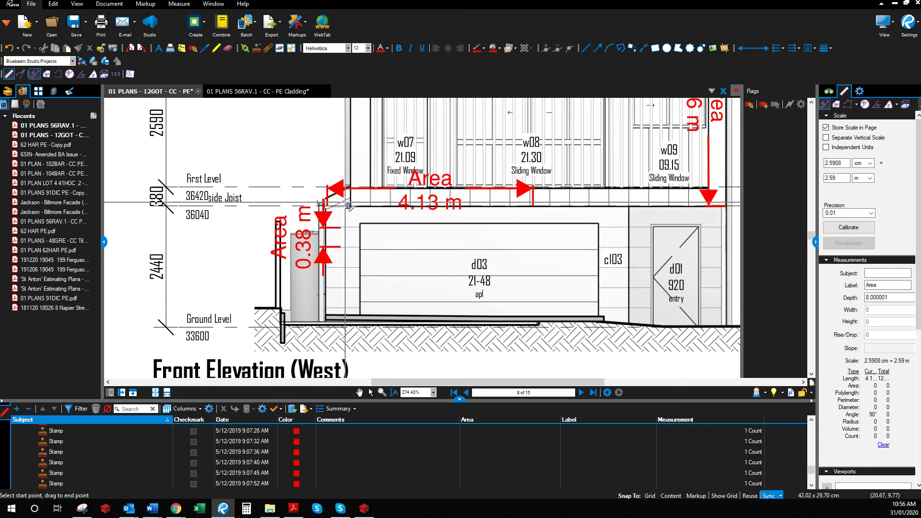
left_click(629, 208)
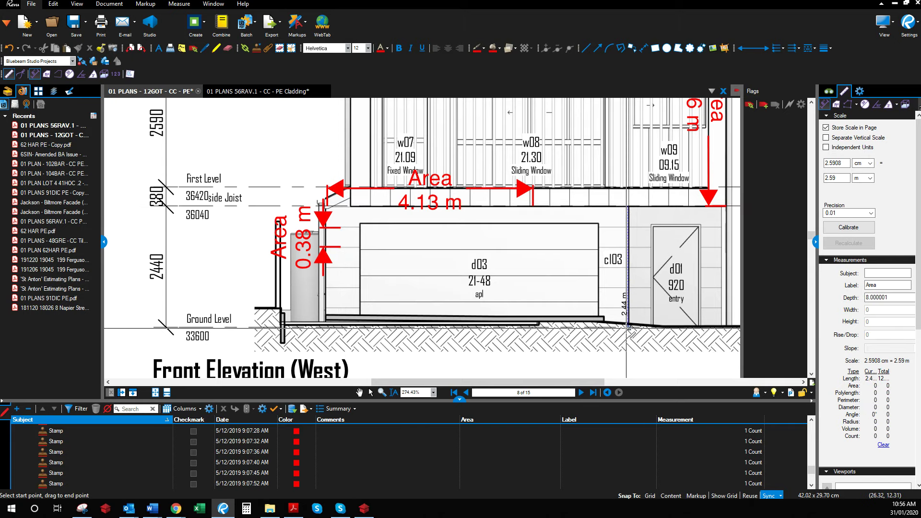
left_click(626, 326)
- Measure the remaining ground-level width from the end of the first board run to the wall's corner beyond the entry
scroll(626, 328, "down", 2)
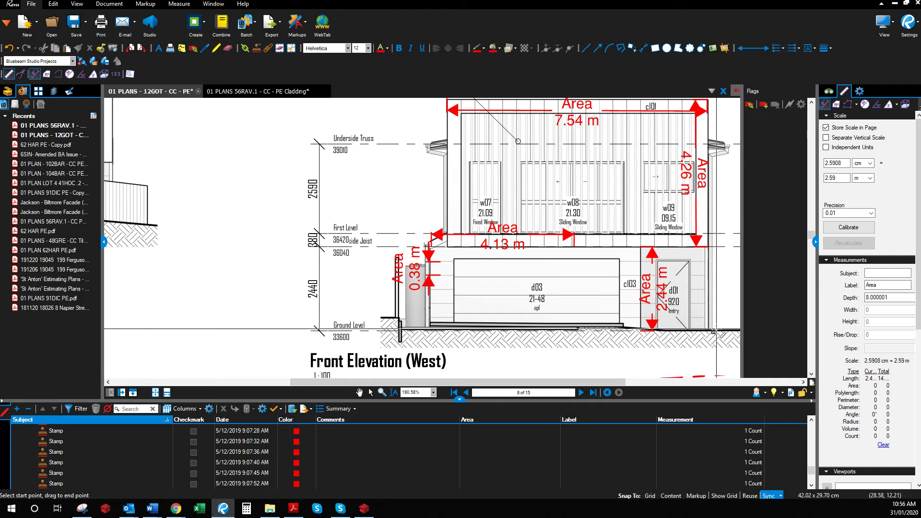
left_click(574, 247)
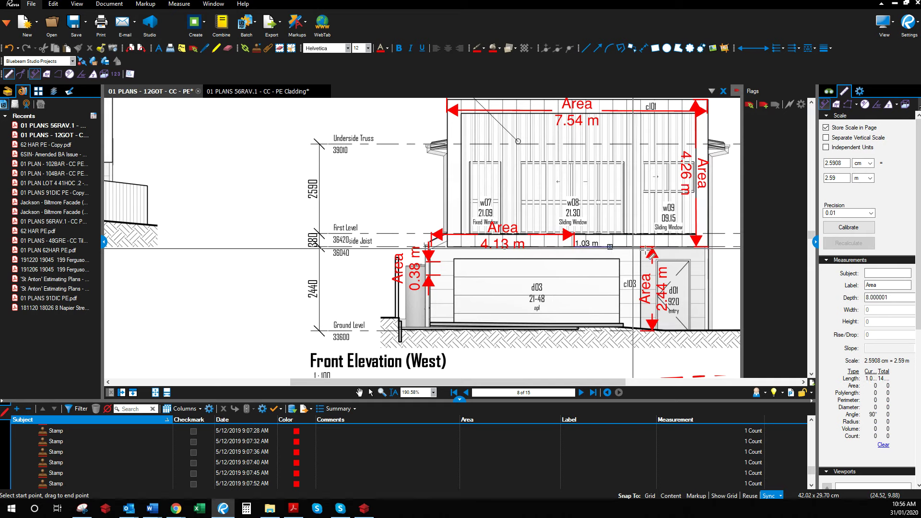
left_click(709, 246)
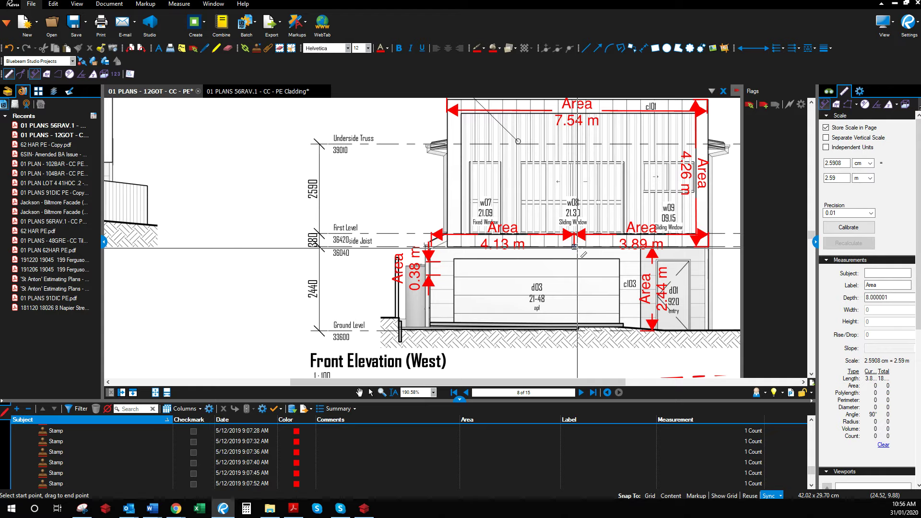
- Start a count measurement and mark seven Stria boards up the narrow wall strip beyond the entry door on the Front Elevation (West)
left_click(145, 4)
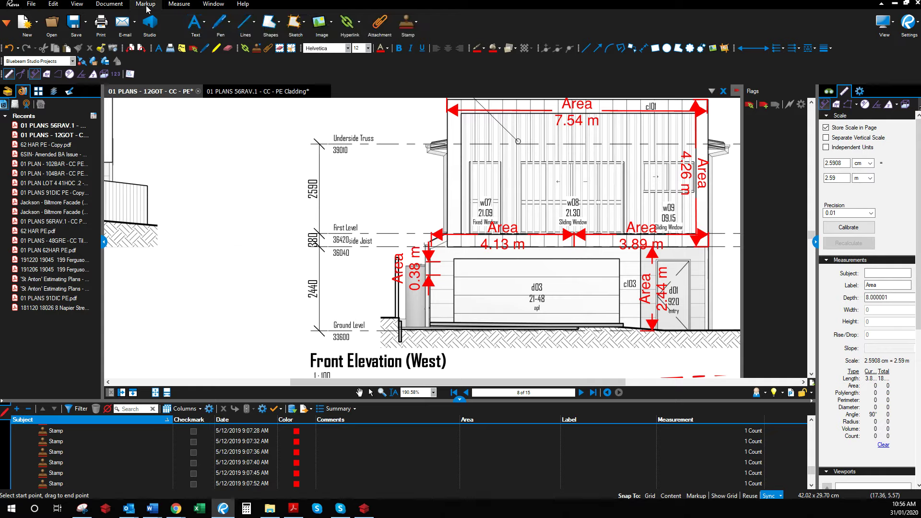
left_click(181, 6)
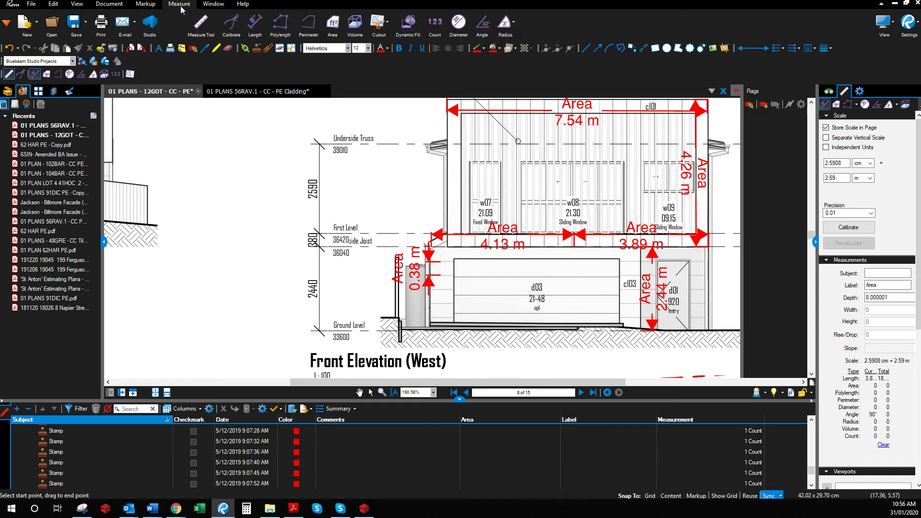
left_click(434, 21)
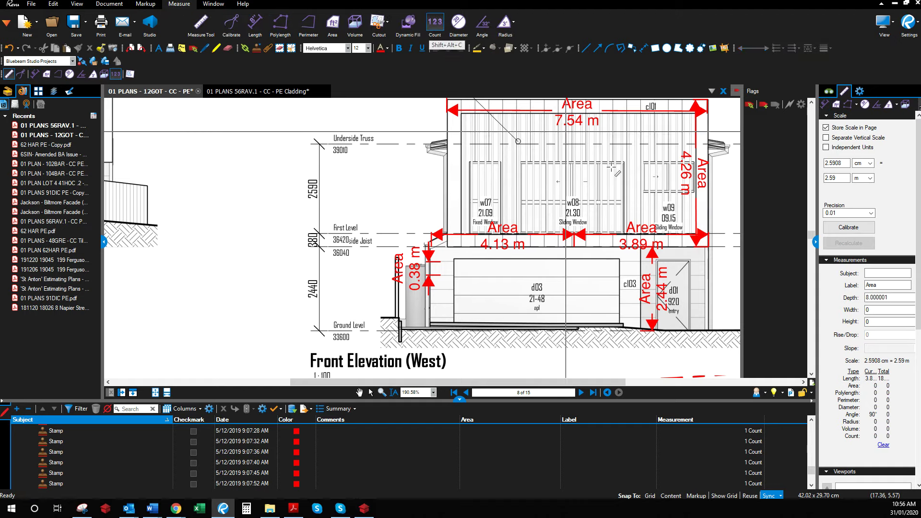
left_click(696, 325)
left_click(696, 306)
left_click(700, 294)
left_click(696, 281)
left_click(696, 269)
left_click(698, 255)
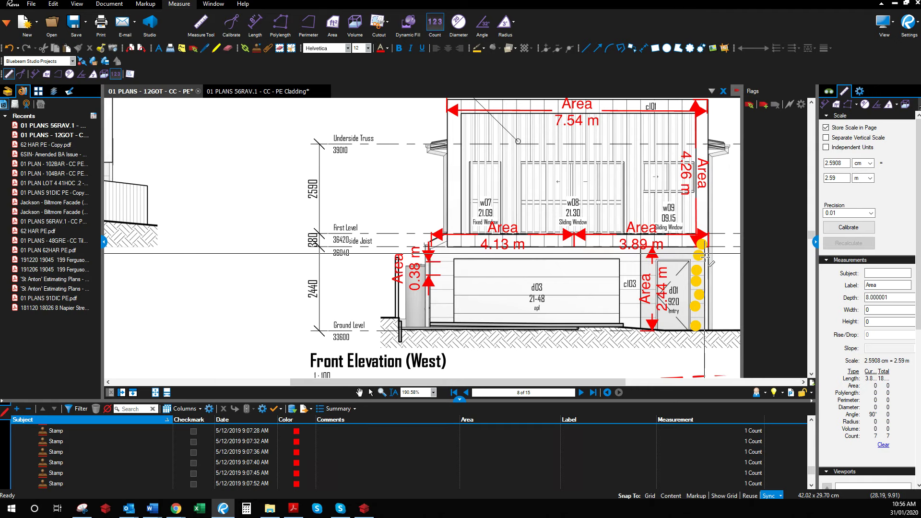
- Add count markers for five boards on the entry side of the garage door and one on the band above it
left_click(605, 265)
left_click(605, 283)
left_click(605, 301)
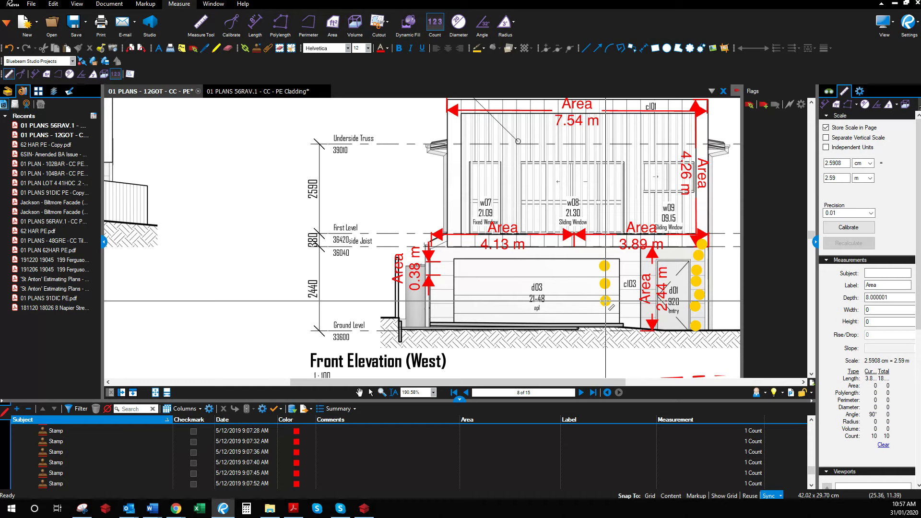
left_click(578, 240)
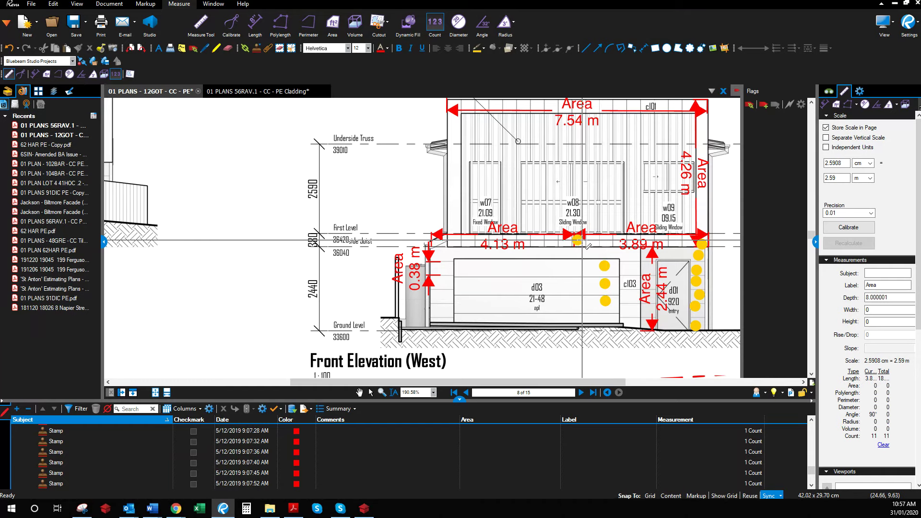
left_click(608, 309)
left_click(604, 319)
- Add count markers for five boards on the outer side of the garage door and two more above it
left_click(443, 265)
left_click(444, 278)
left_click(445, 295)
left_click(443, 309)
left_click(443, 319)
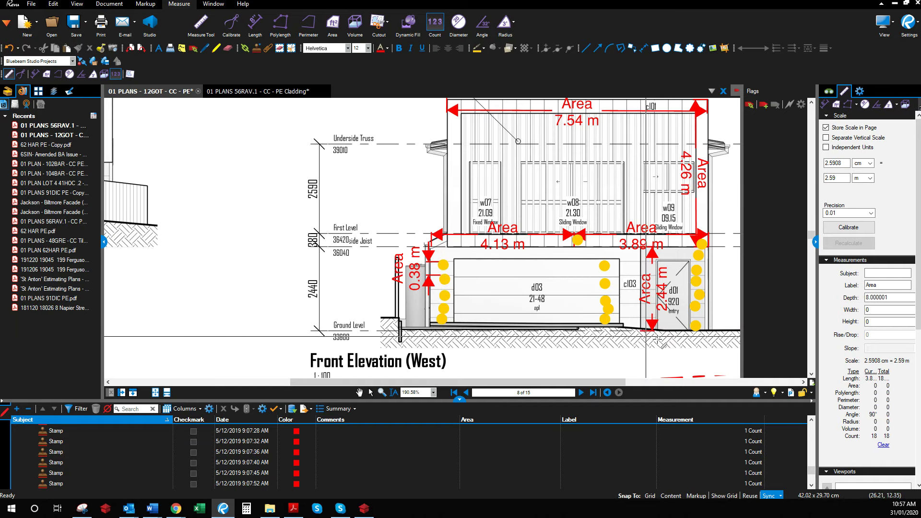
left_click(548, 253)
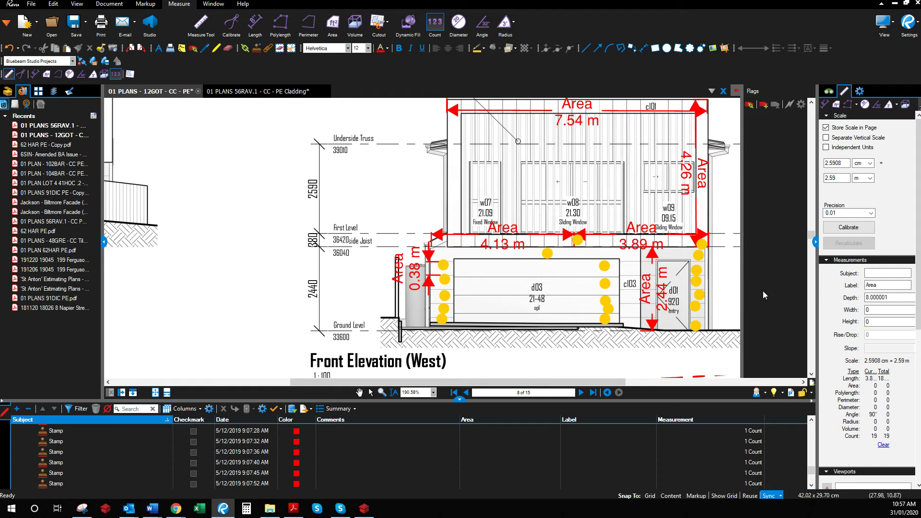
left_click(444, 244)
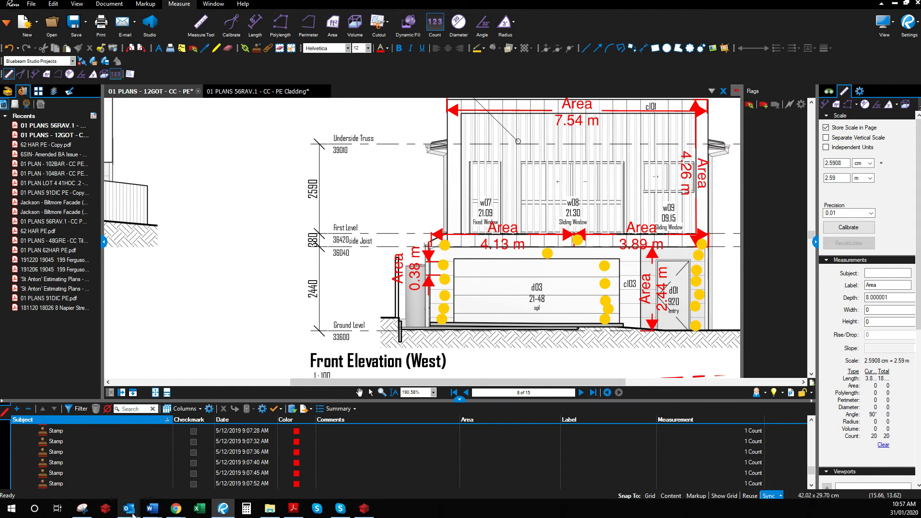
- Switch to the Lan Con Qld bill and set the Scyon Stria 4200mm x 405mm x 14mm quantity to 9
left_click(106, 510)
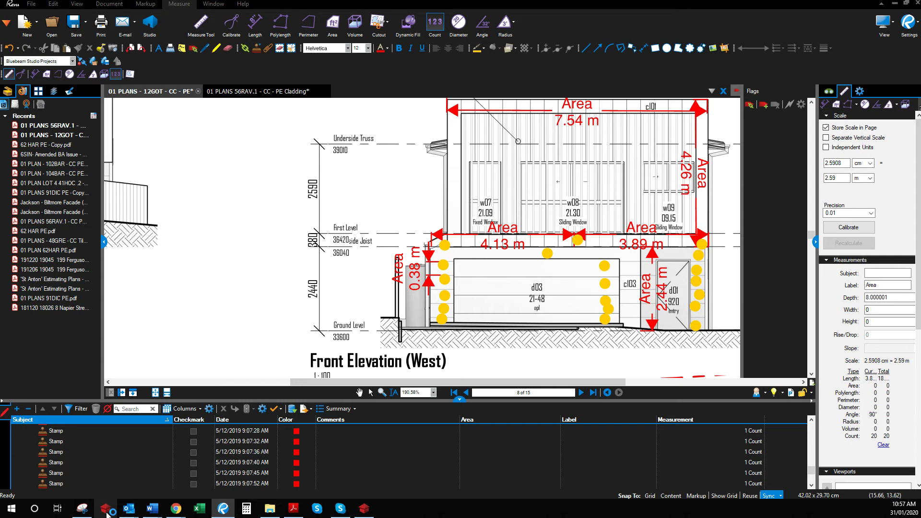
left_click(364, 509)
left_click(516, 318)
type("9")
key("Tab")
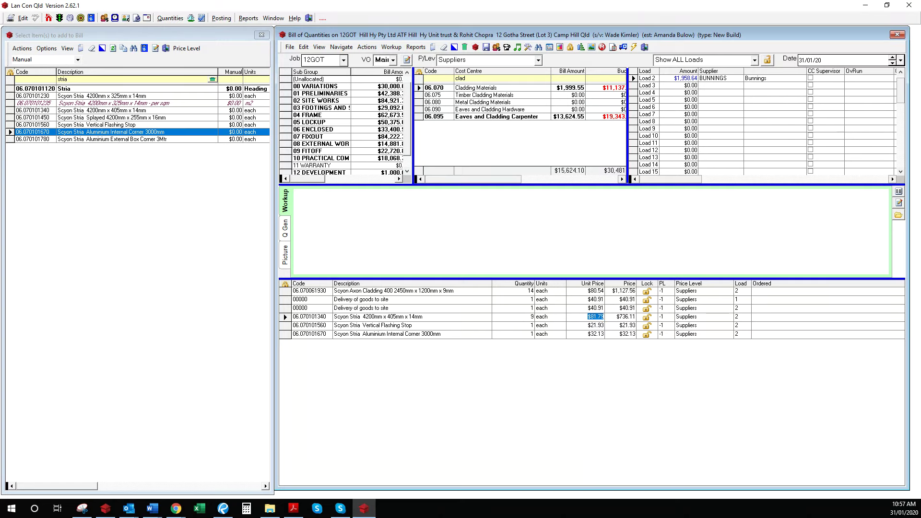
- Assign the Stria board, Vertical Flashing Stop and Aluminium Internal Corner lines to load 1
left_click(741, 319)
type("1")
left_click(743, 323)
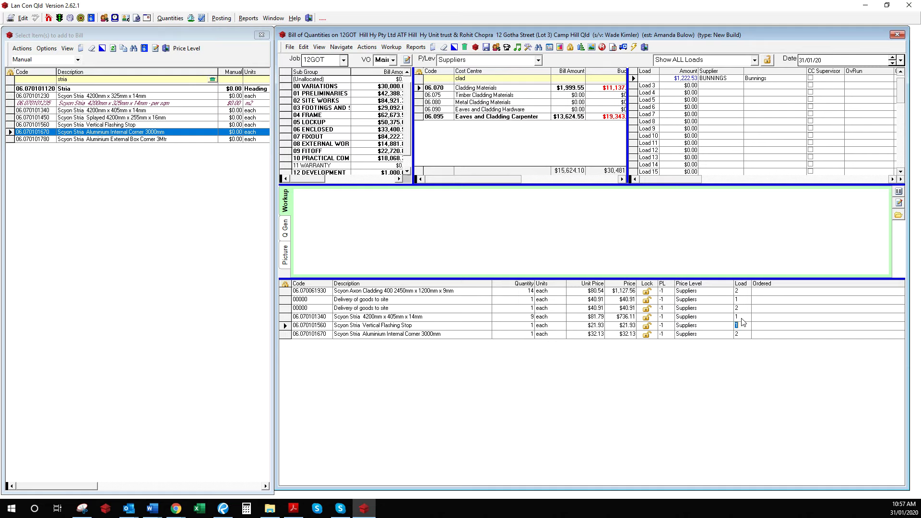
key("Down")
type("1")
key("Up")
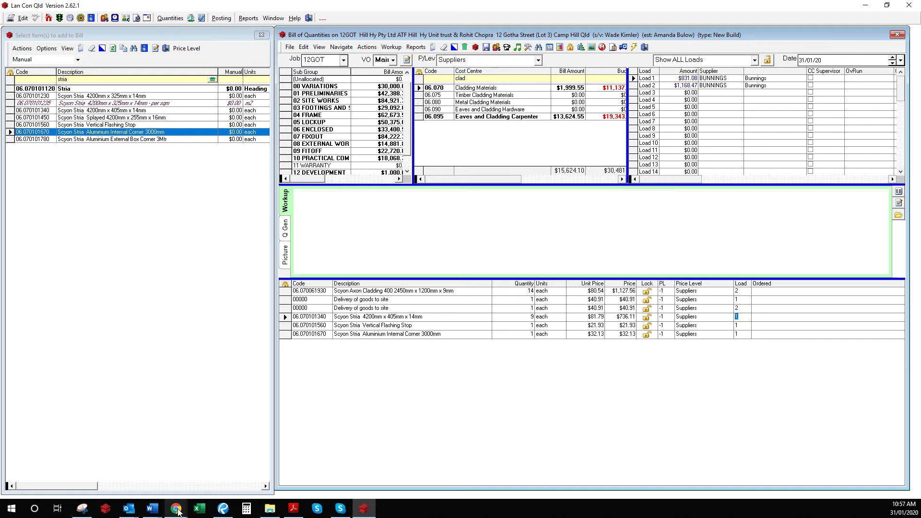
- Open the Stria Installation Guide from the James Hardie page in Chrome and examine the cladding size and coverage table
mouse_move(177, 513)
left_click(77, 468)
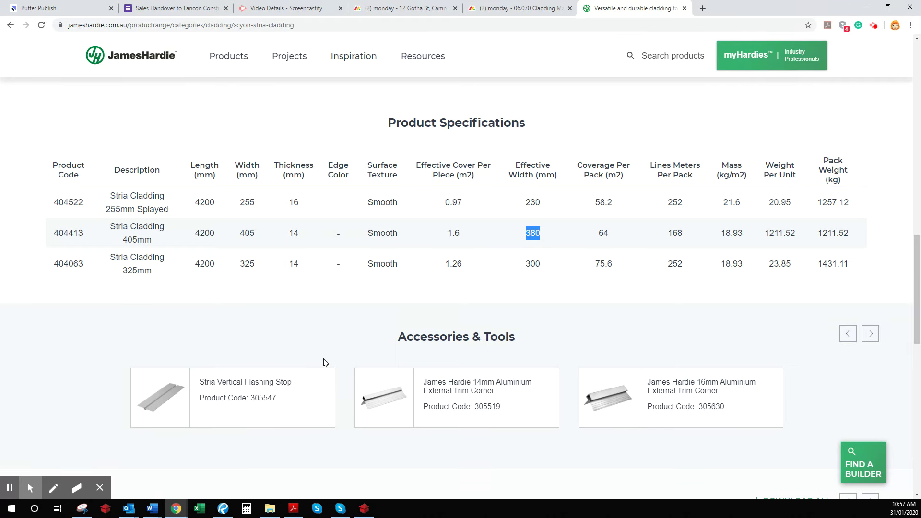
scroll(324, 362, "down", 5)
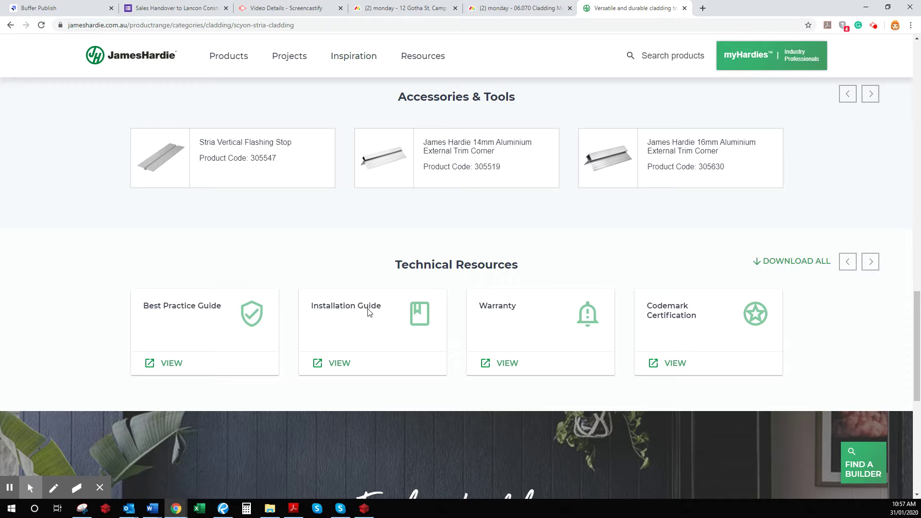
left_click(342, 363)
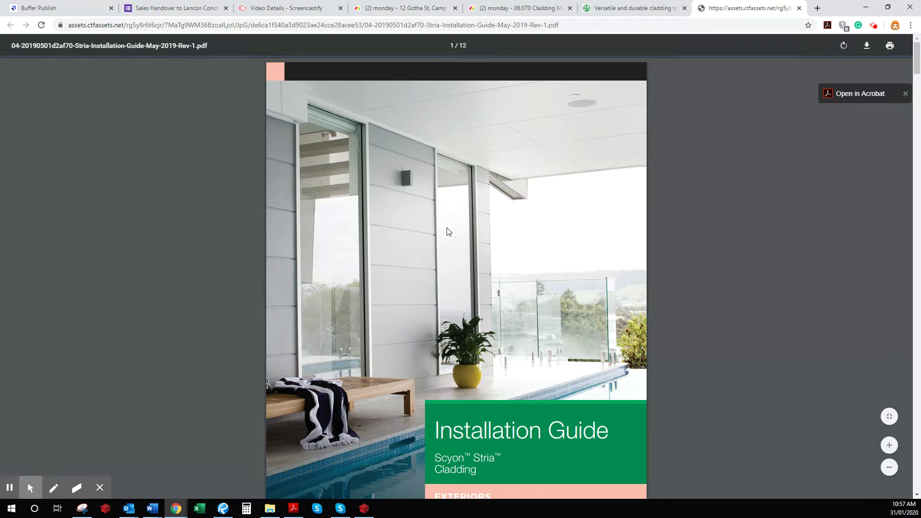
scroll(369, 243, "down", 5)
scroll(366, 246, "down", 6)
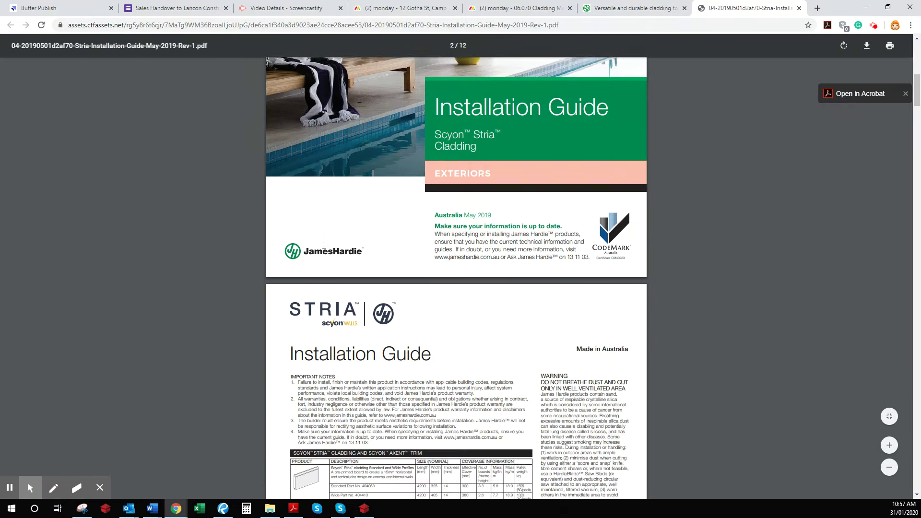
scroll(242, 313, "up", 5, "ctrl")
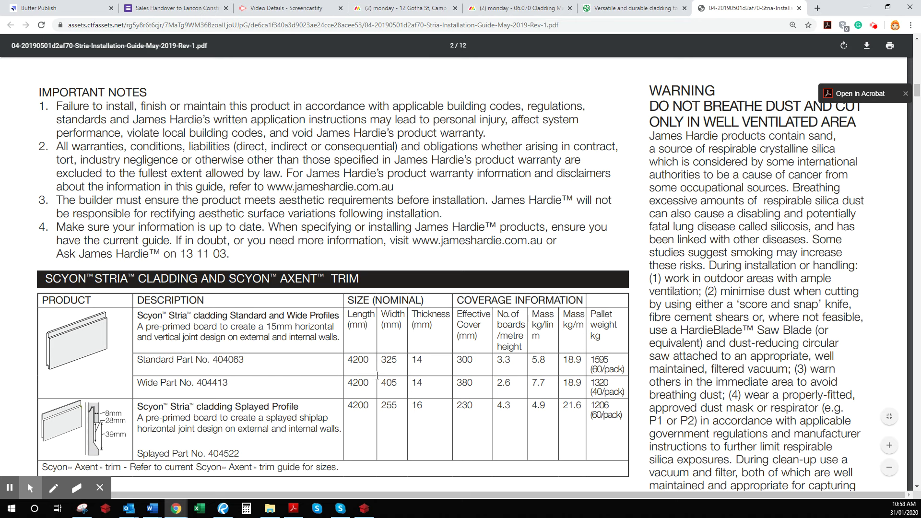
- Review the accessories and fixings in the Stria Installation Guide against the Front Elevation in Revu and the bill lines
scroll(378, 378, "down", 8)
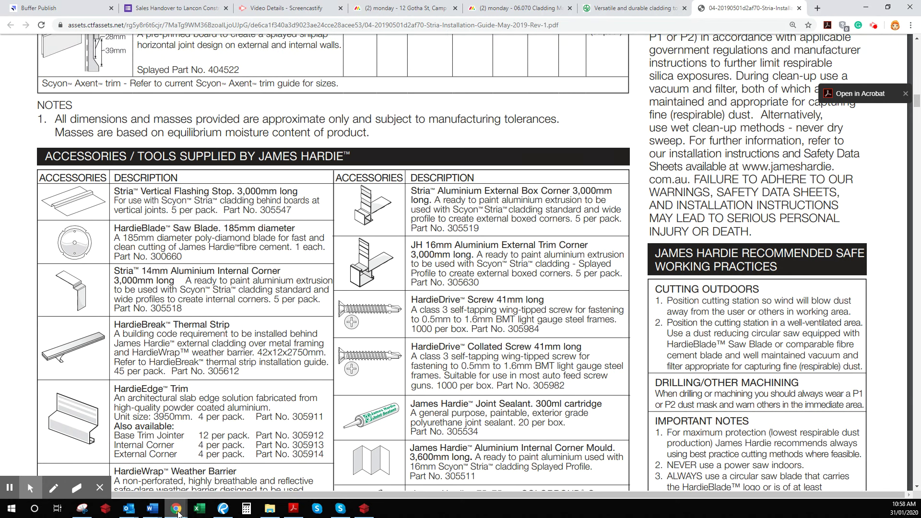
mouse_move(177, 512)
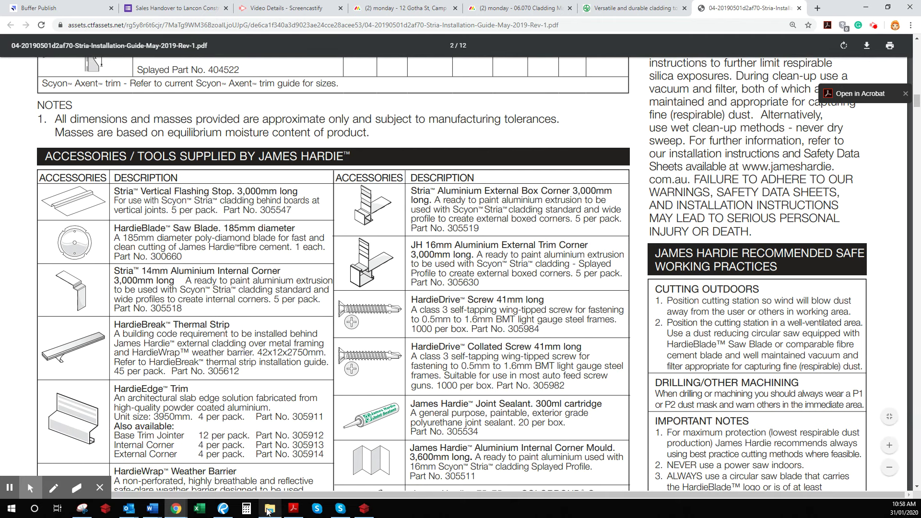
left_click(223, 509)
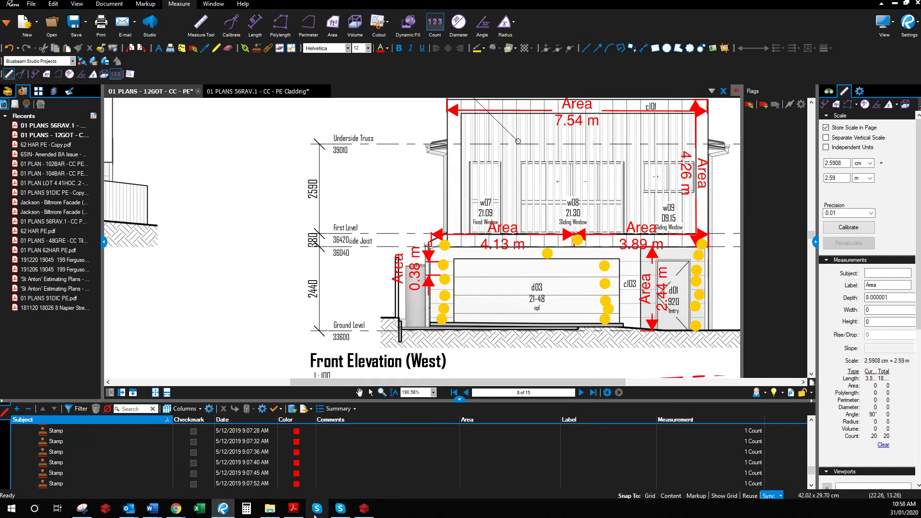
left_click(365, 509)
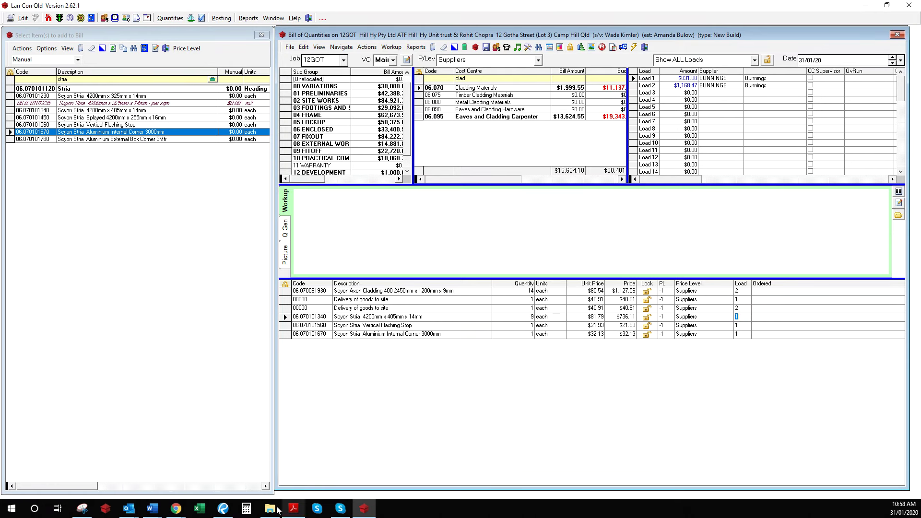
left_click(223, 509)
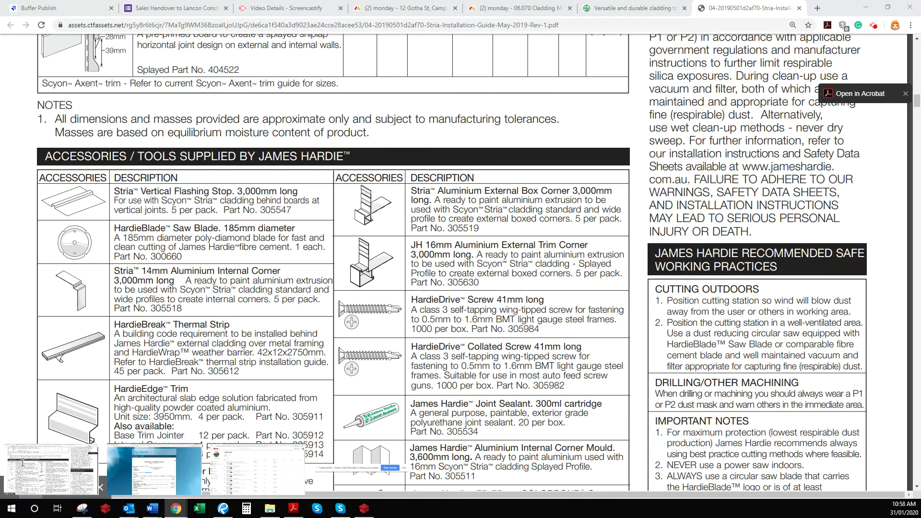
left_click(22, 462)
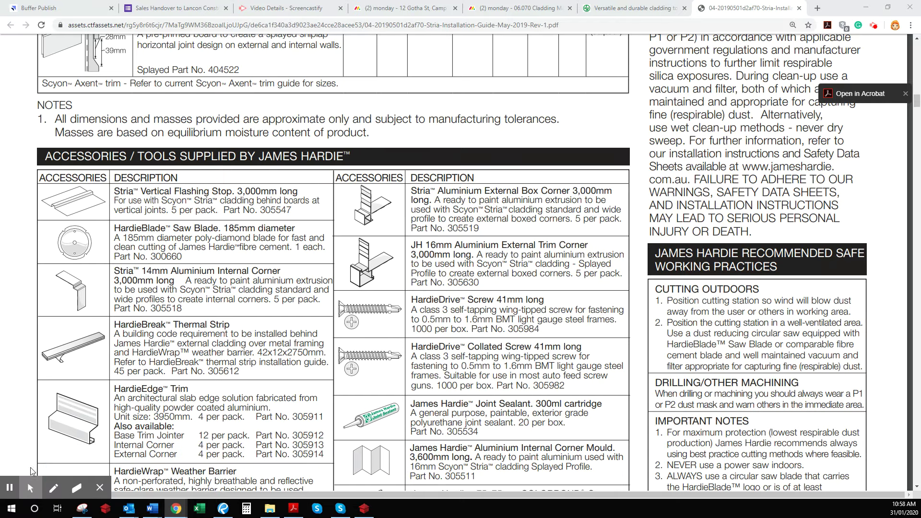
scroll(283, 385, "down", 2)
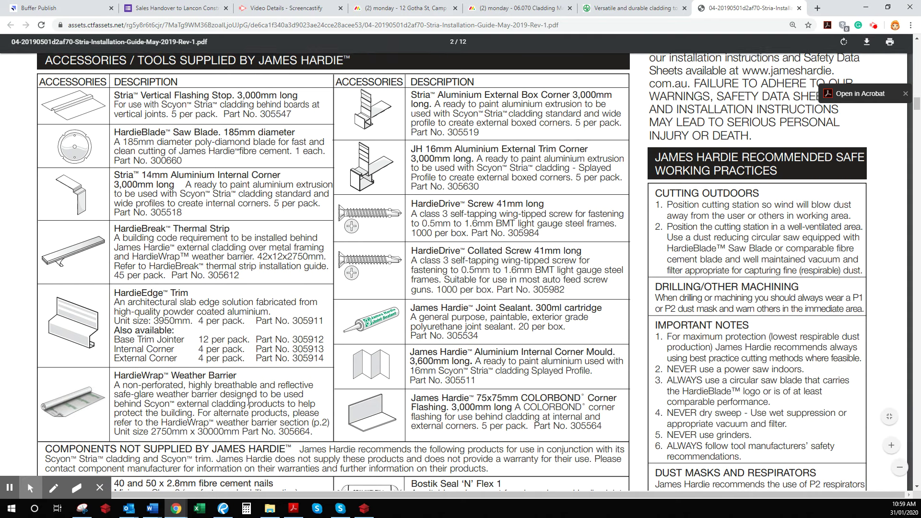
scroll(247, 401, "down", 5)
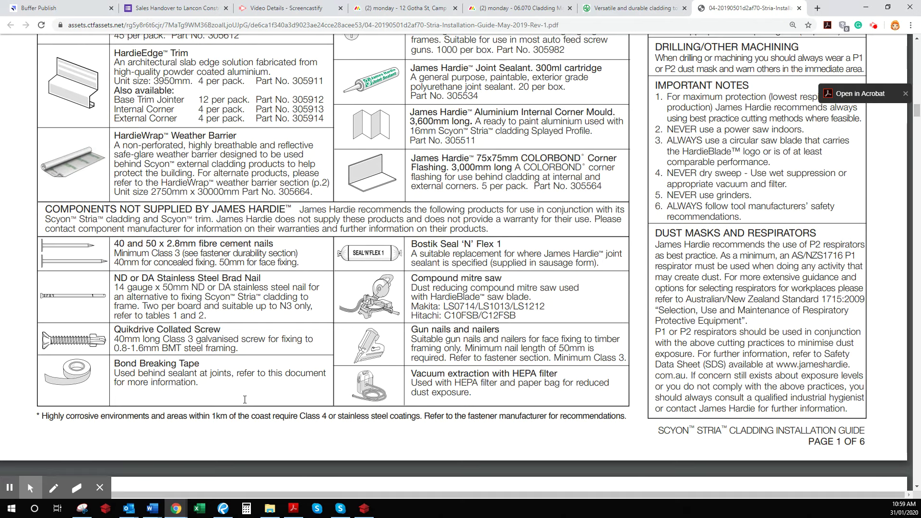
scroll(244, 400, "up", 4)
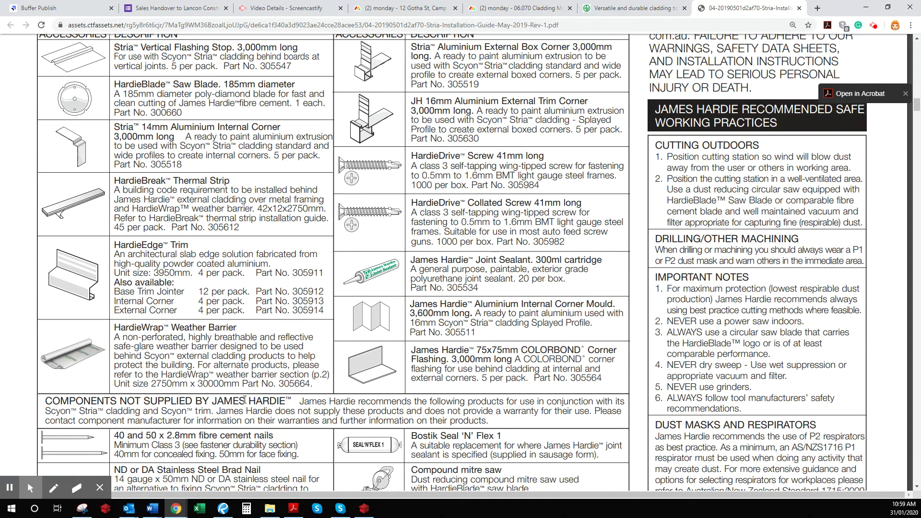
scroll(245, 400, "up", 1)
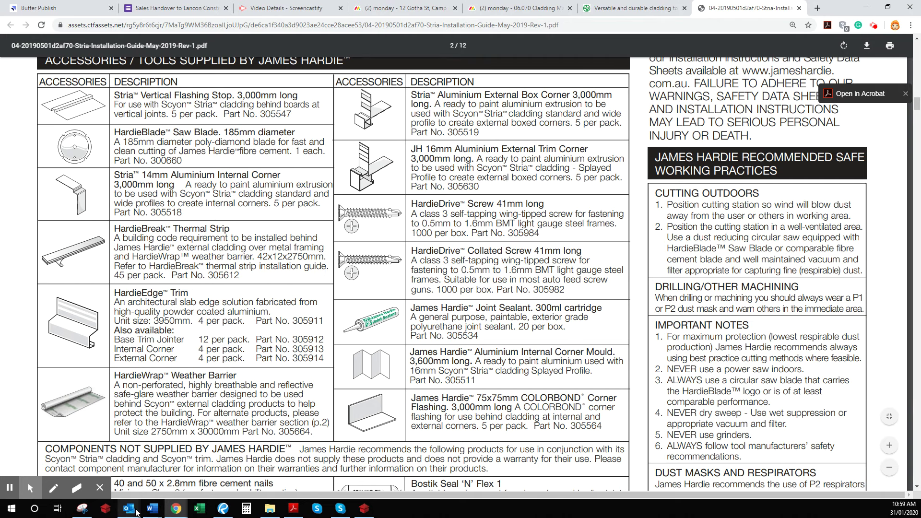
- Return to Revu and move the existing area markups, including the 14.31 and 5.45 sq m ones, clear of the Left Side Elevation (North)
left_click(224, 508)
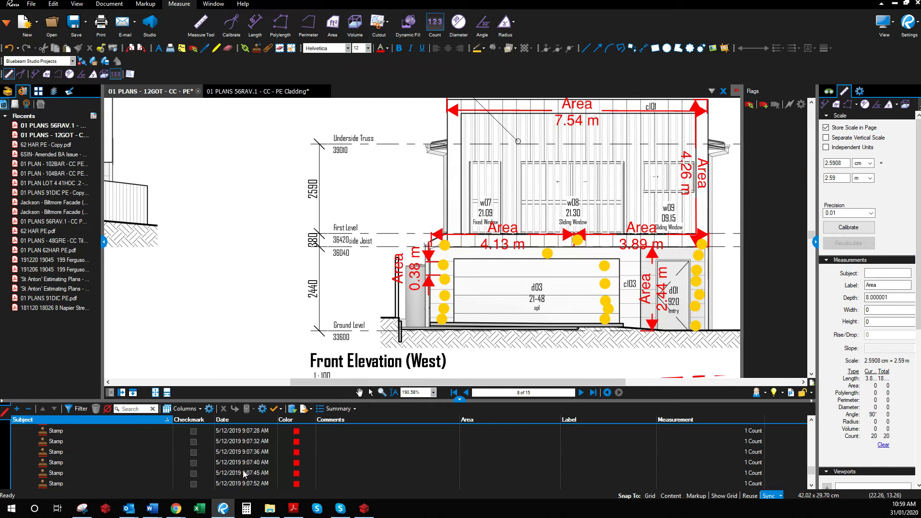
scroll(486, 296, "down", 4)
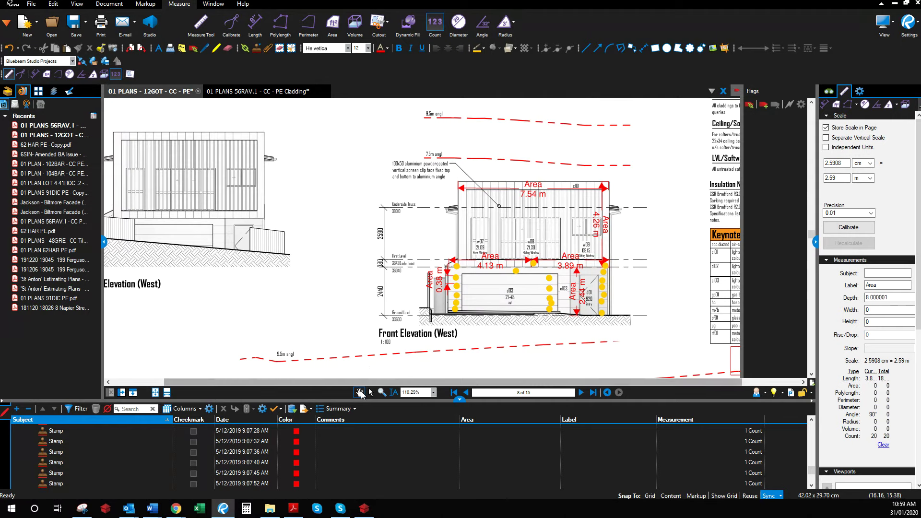
left_click(359, 392)
left_click_drag(318, 338, 375, 137)
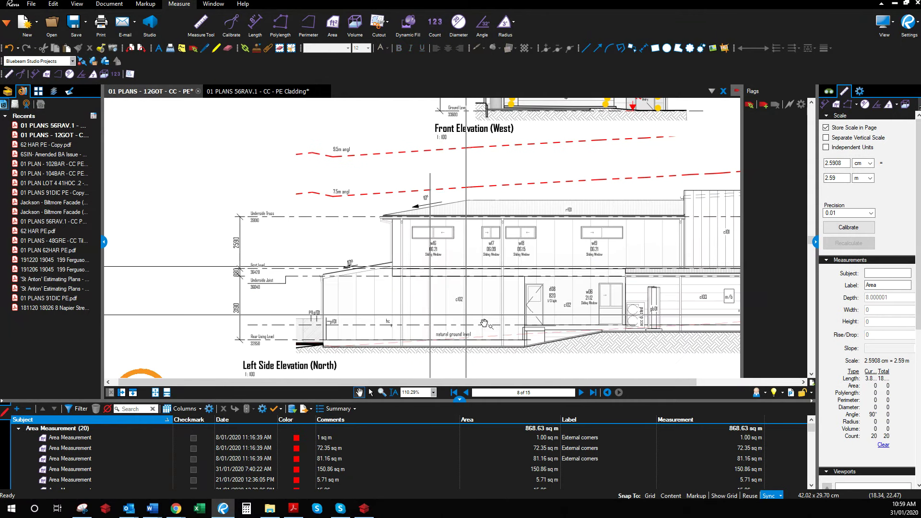
mouse_move(556, 330)
left_mouse_down()
mouse_move(432, 288)
mouse_move(383, 215)
mouse_move(369, 158)
mouse_move(290, 124)
left_mouse_up()
left_click_drag(419, 272, 219, 203)
left_click_drag(366, 267, 265, 224)
left_click_drag(624, 246, 322, 215)
left_click_drag(423, 246, 615, 238)
left_click_drag(422, 178, 583, 177)
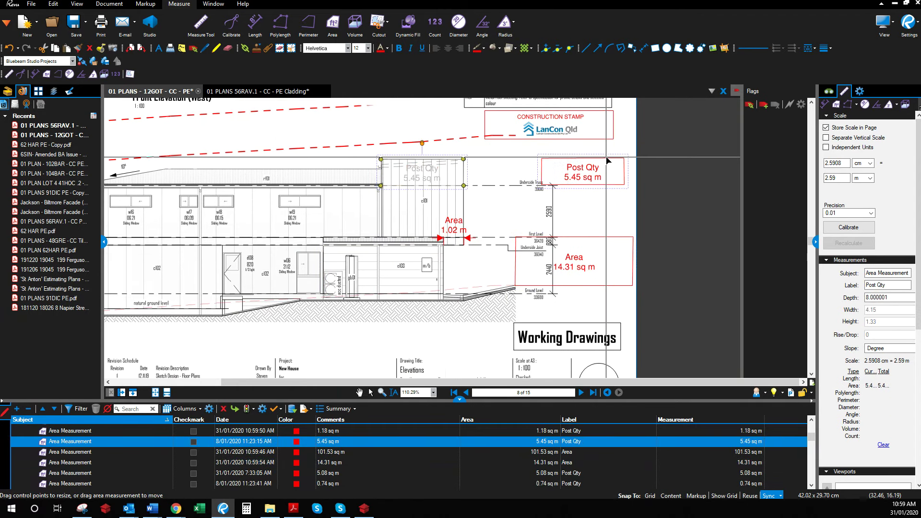
- Measure one board run along the top of the cl03 wall from its front corner on the Left Side Elevation (North)
scroll(398, 290, "up", 4)
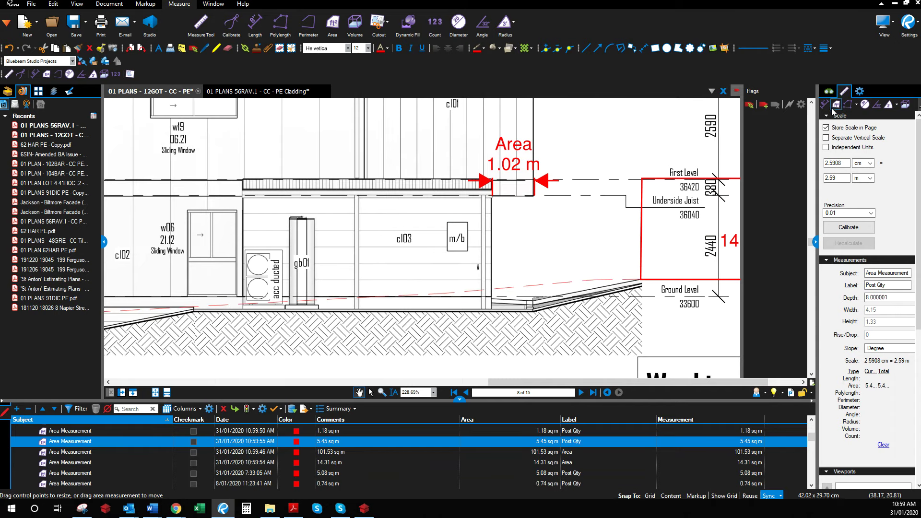
left_click(713, 137)
key("shift+alt+l")
left_click(490, 196)
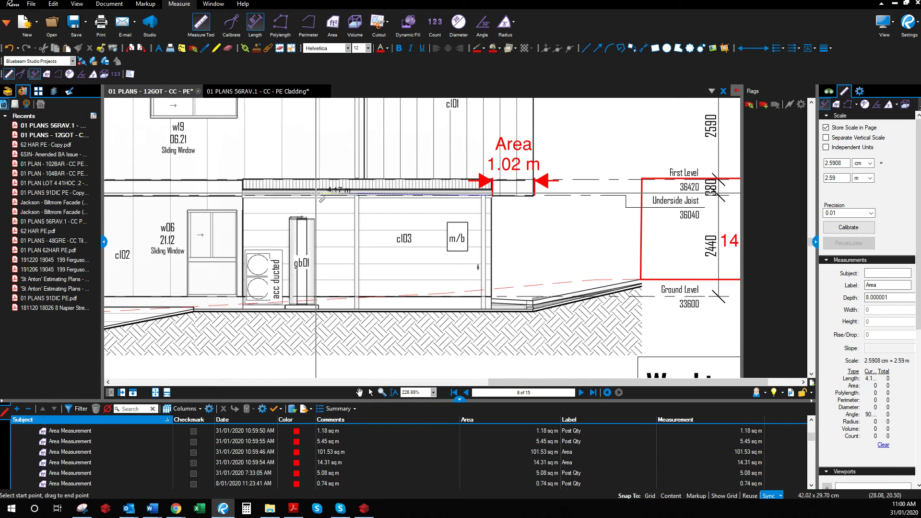
left_click(315, 194)
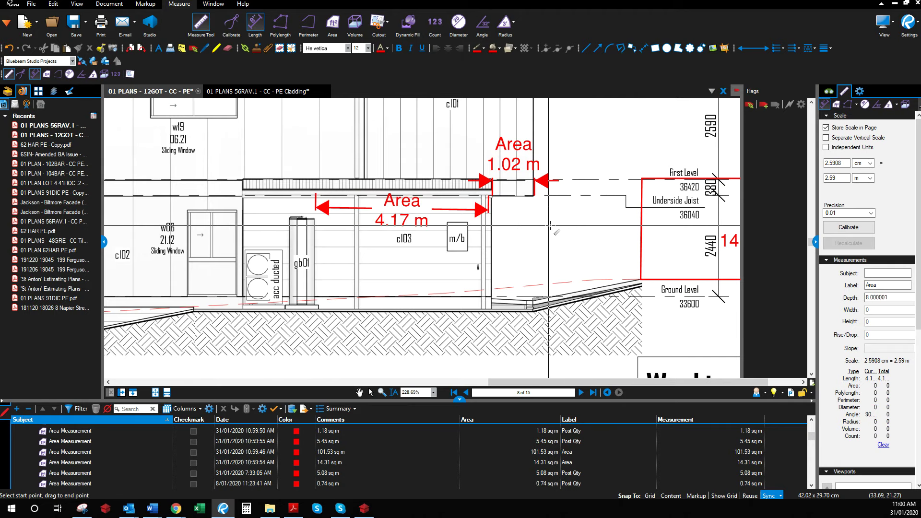
- Measure the height of the cl03 wall at its front corner on the Left Side Elevation (North)
left_click(487, 297)
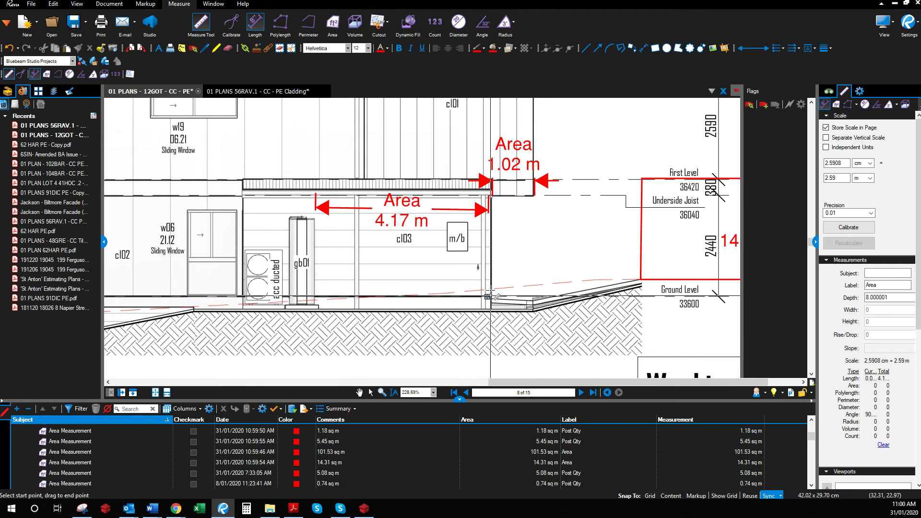
left_click(488, 197)
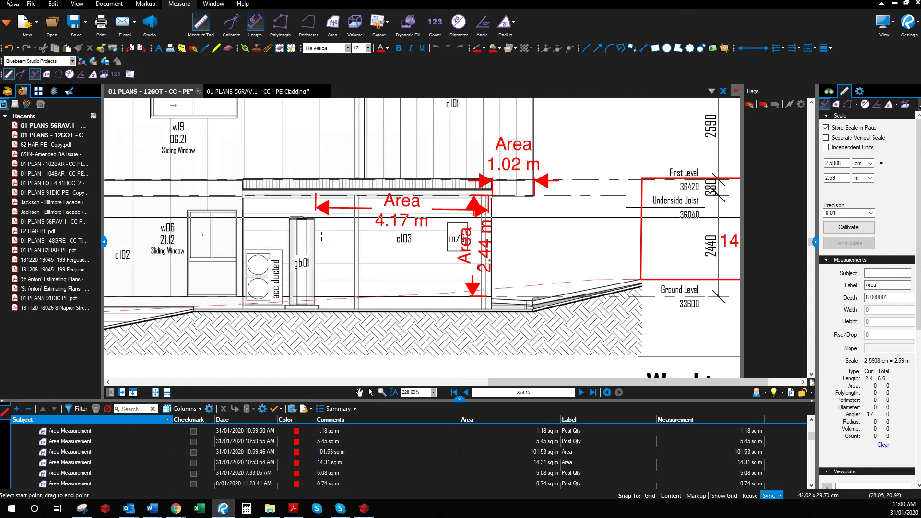
- Switch to the Bill of Quantities, duplicate the Scyon Stria 4200mm x 405mm line with quantity 11, and set the Vertical Flashing Stop quantity to 2
left_click(364, 509)
left_click_drag(368, 320, 364, 362)
type("11")
key("Tab")
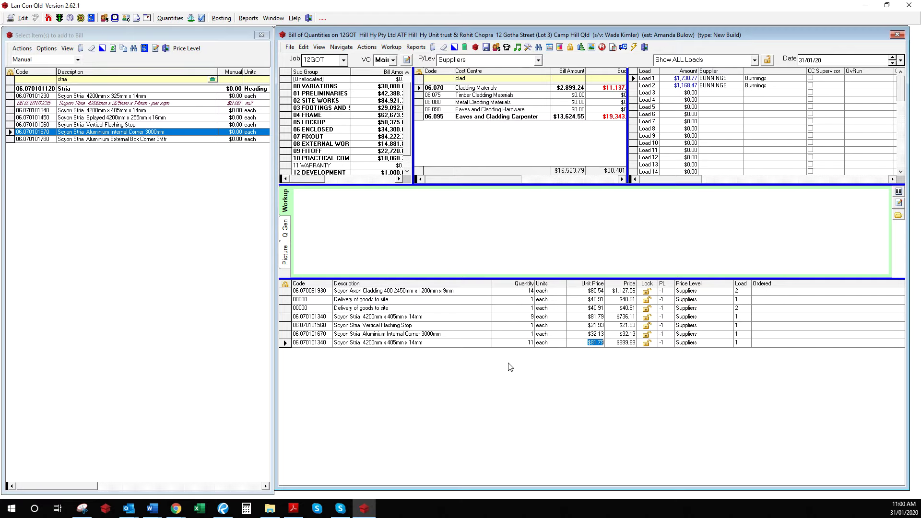
left_click(524, 326)
type("2")
key("Down")
- Return to Revu and measure the full height of the cl01 wall along its front edge on the Left Side Elevation
left_click(224, 512)
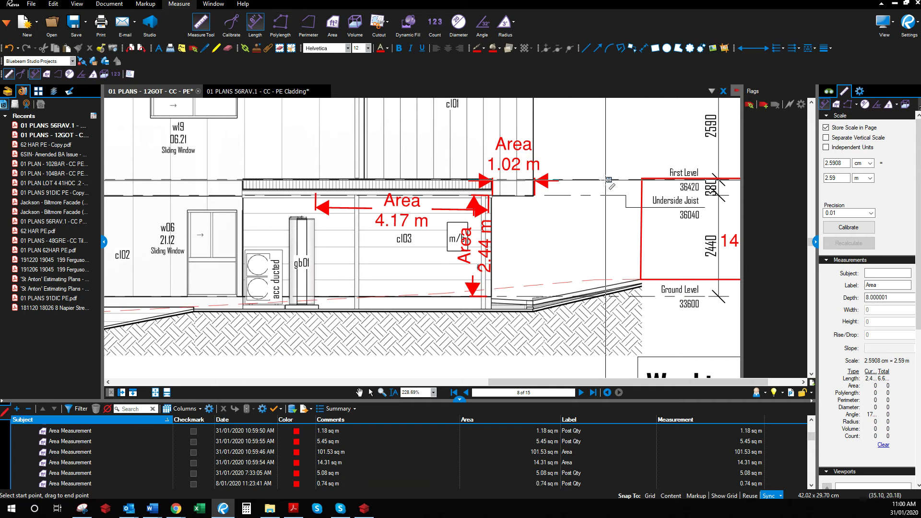
key("Escape")
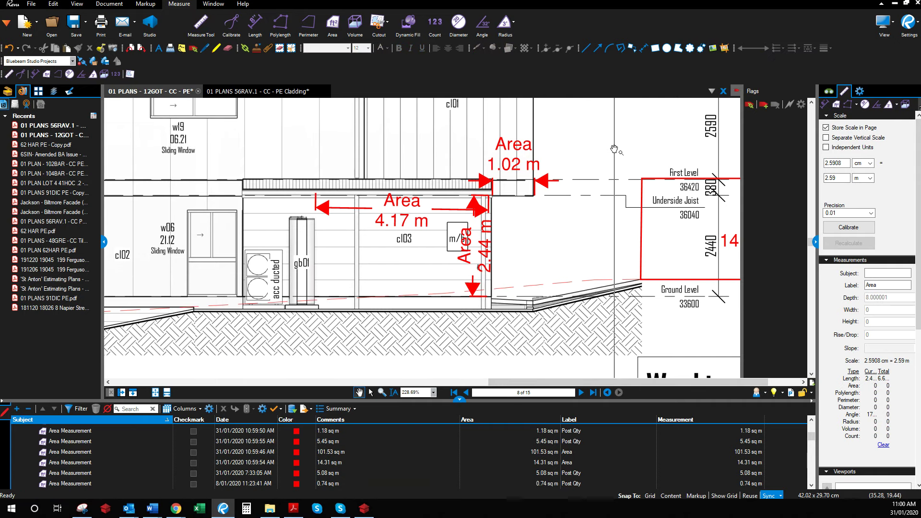
left_click_drag(615, 145, 604, 294)
left_click_drag(589, 262, 622, 252)
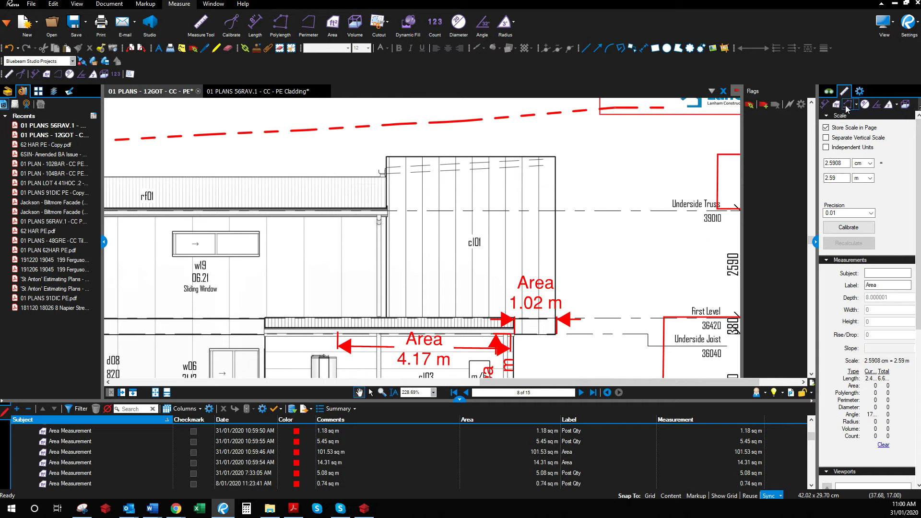
left_click(825, 104)
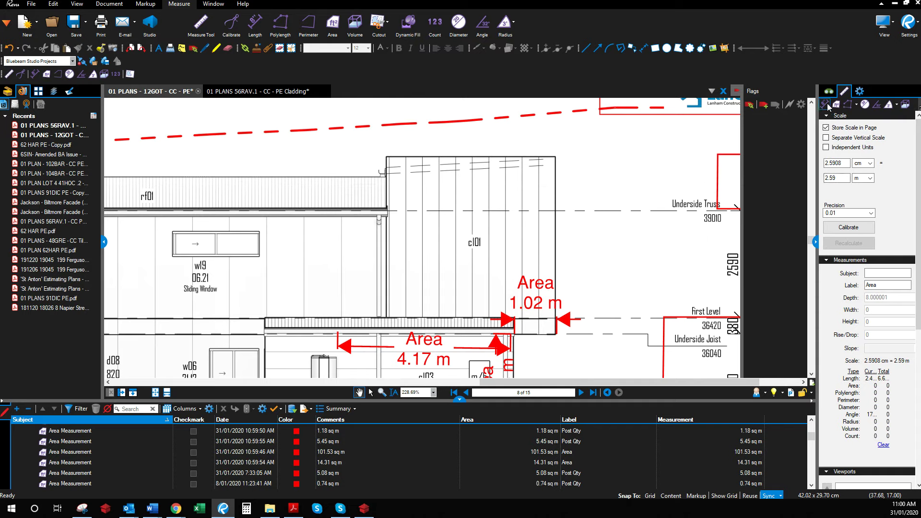
left_click(556, 334)
left_click(555, 157)
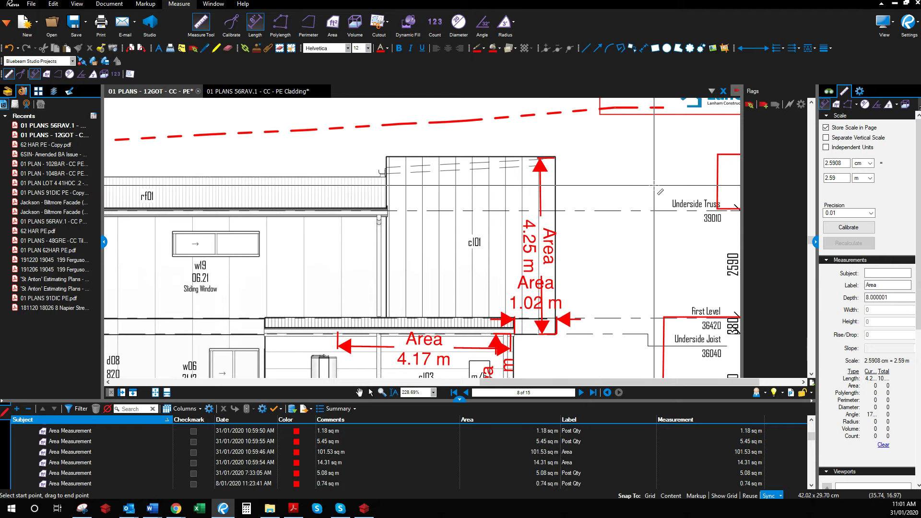
- Measure the width of the cl01 wall along its top edge, offsetting the dimension line just below it
left_click(555, 156)
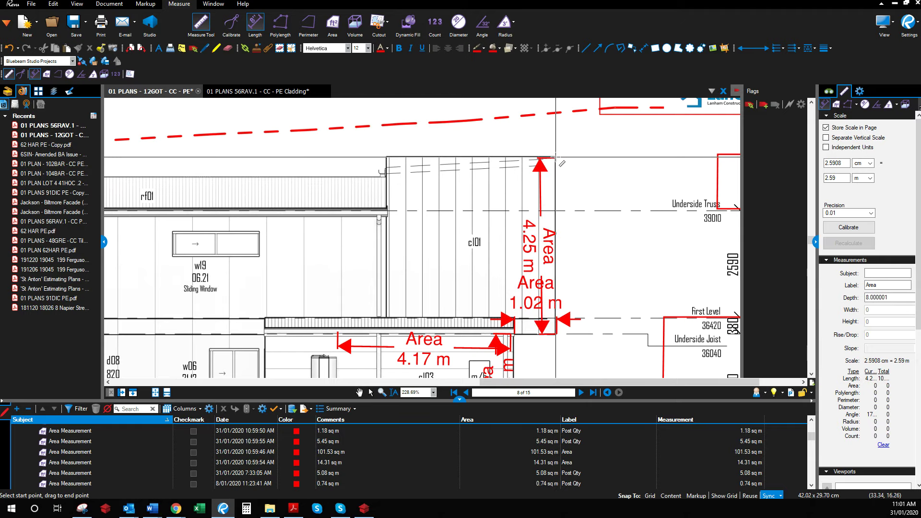
left_click(387, 156)
left_click(387, 171)
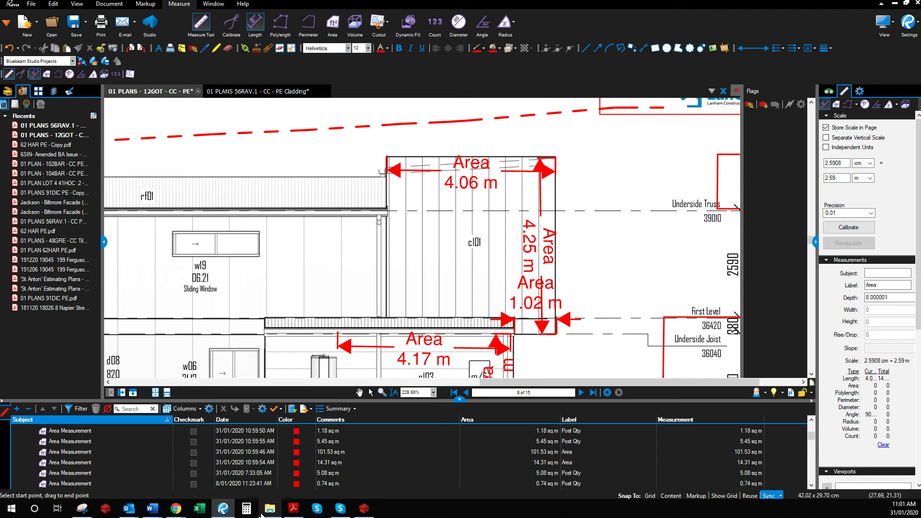
- Switch to the Bill of Quantities and duplicate the Scyon Axon Cladding 400 2450mm x 1200mm line with quantity 8 in load 2
left_click(363, 508)
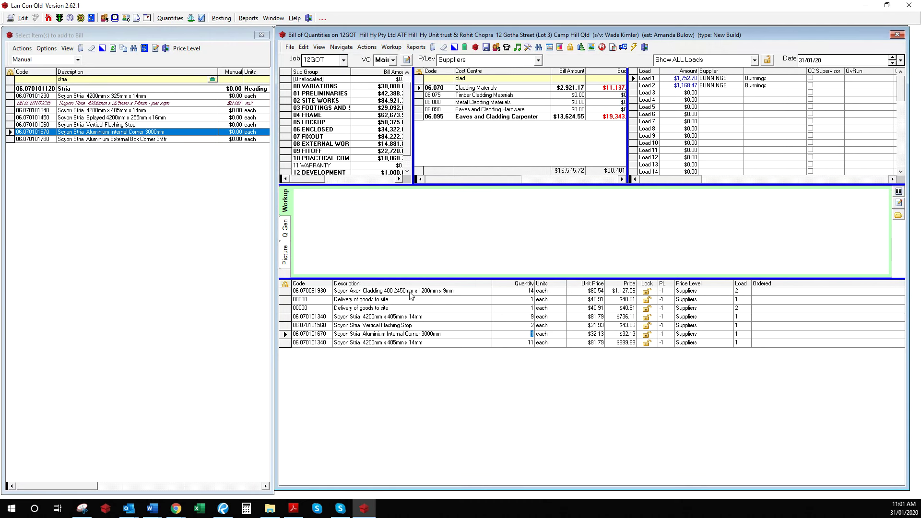
left_click_drag(411, 295, 385, 362)
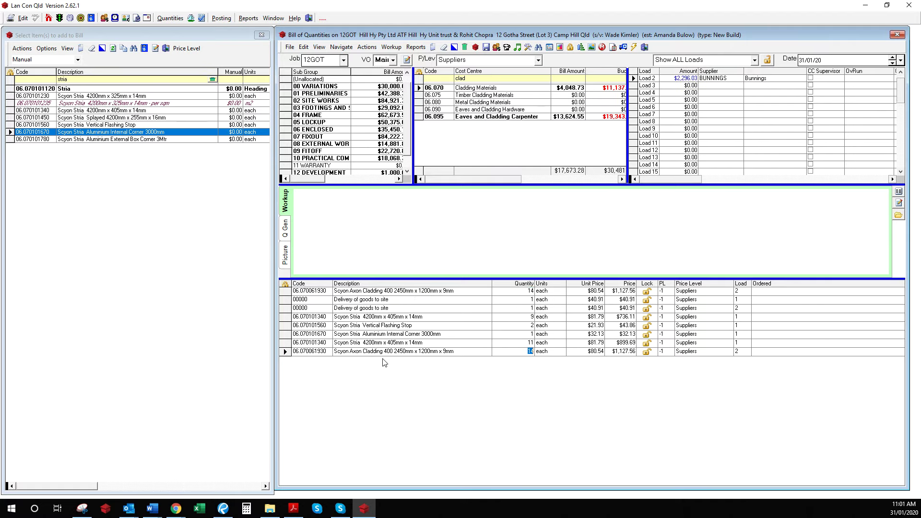
key("Tab")
key("Tab")
key("Tab")
key("Tab")
key("Tab")
key("Tab")
key("Tab")
- Sort the bill for this cost centre by load, with combining of like quantities turned off
left_click(581, 48)
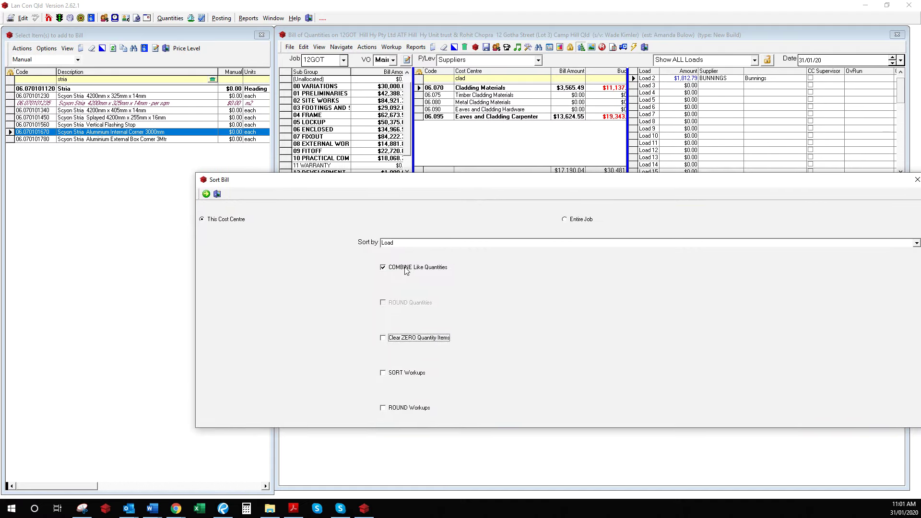
left_click(406, 270)
left_click(206, 194)
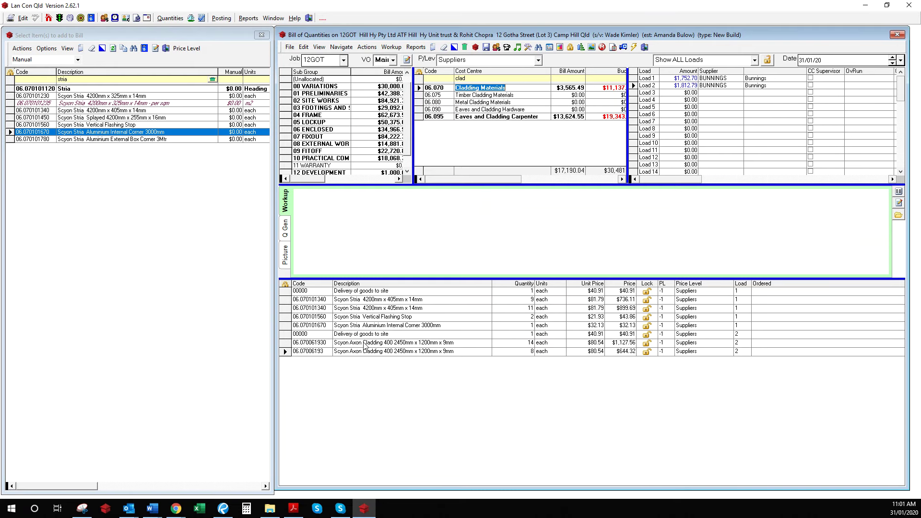
- Check the cl02 walls on the Left Side Elevation in Revu, and open the HardieFlex Sheet page of the James Hardie cladding range in Chrome
left_click(225, 511)
scroll(286, 317, "down", 2)
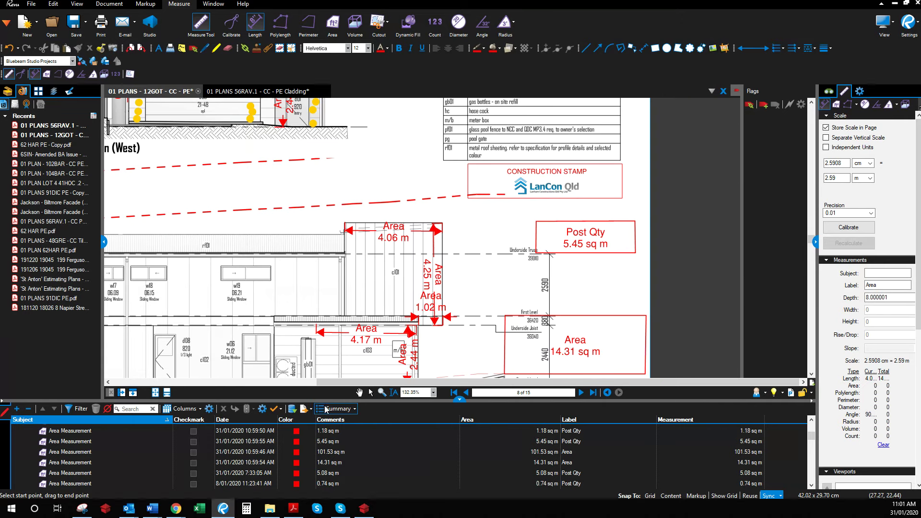
key("Escape")
mouse_move(213, 362)
left_mouse_down()
mouse_move(464, 292)
mouse_move(475, 273)
left_mouse_up()
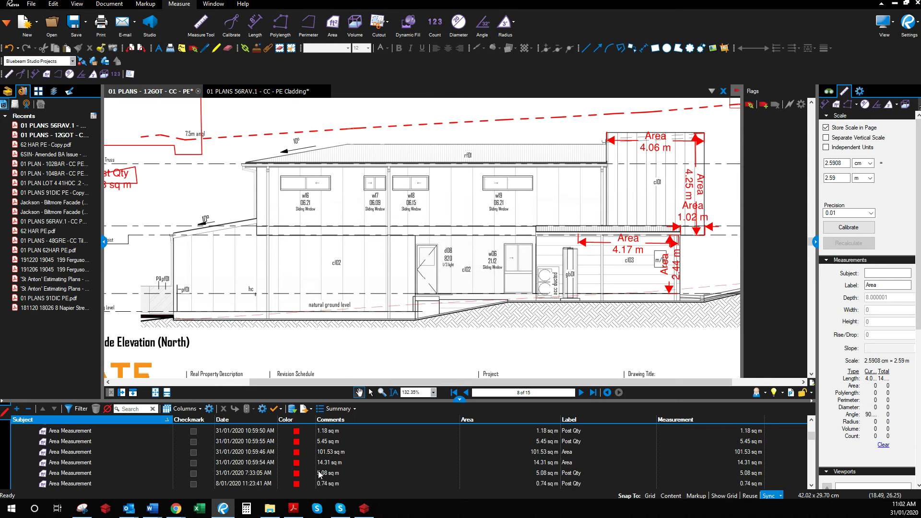
mouse_move(176, 508)
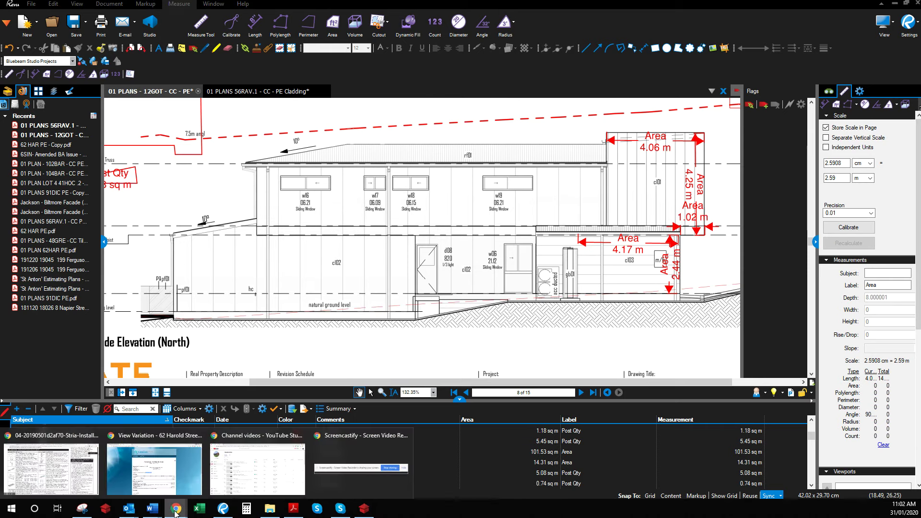
left_click(17, 453)
left_click(614, 15)
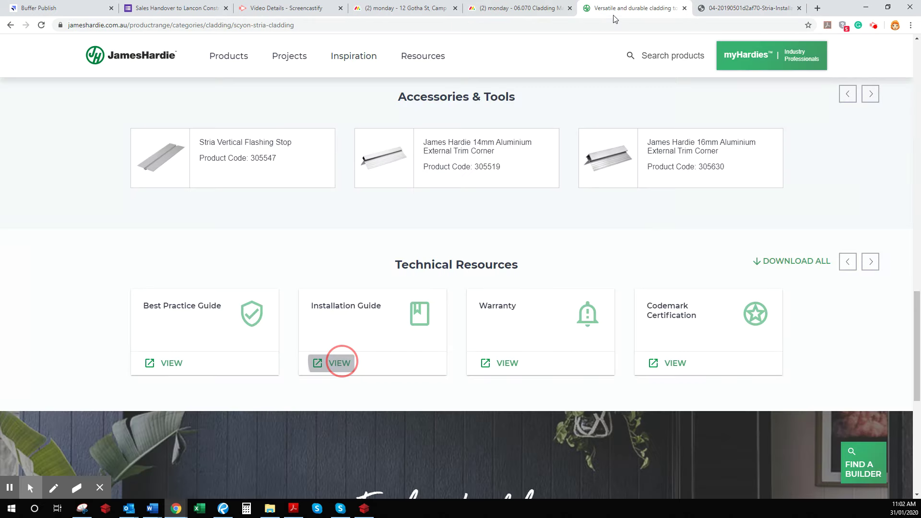
scroll(370, 290, "up", 9)
left_click(12, 25)
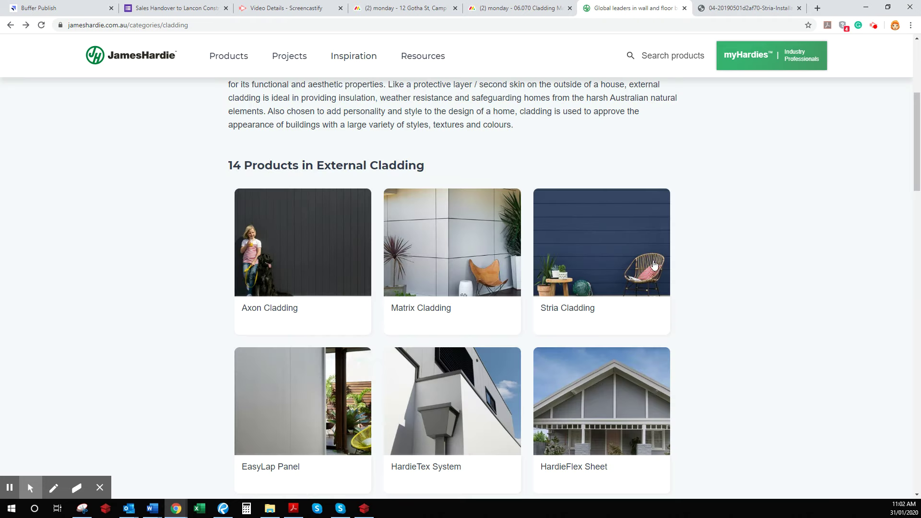
scroll(724, 281, "down", 4)
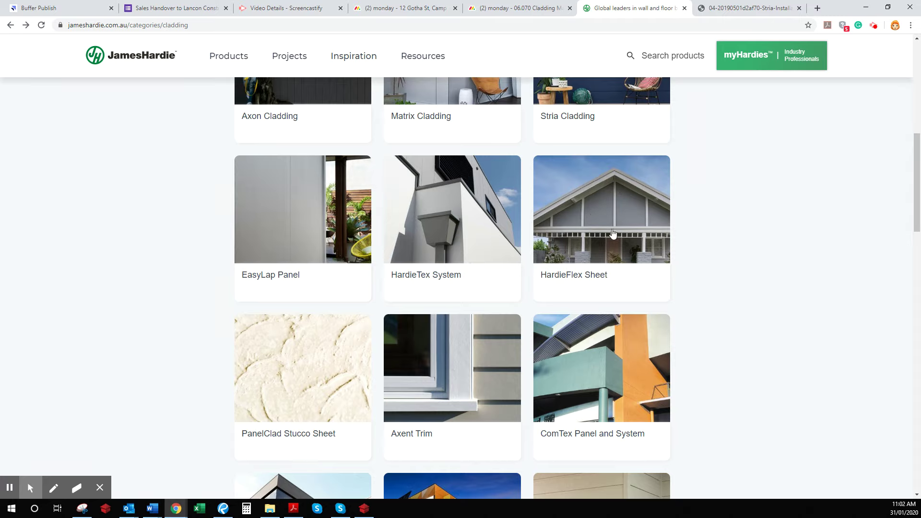
left_click(626, 217)
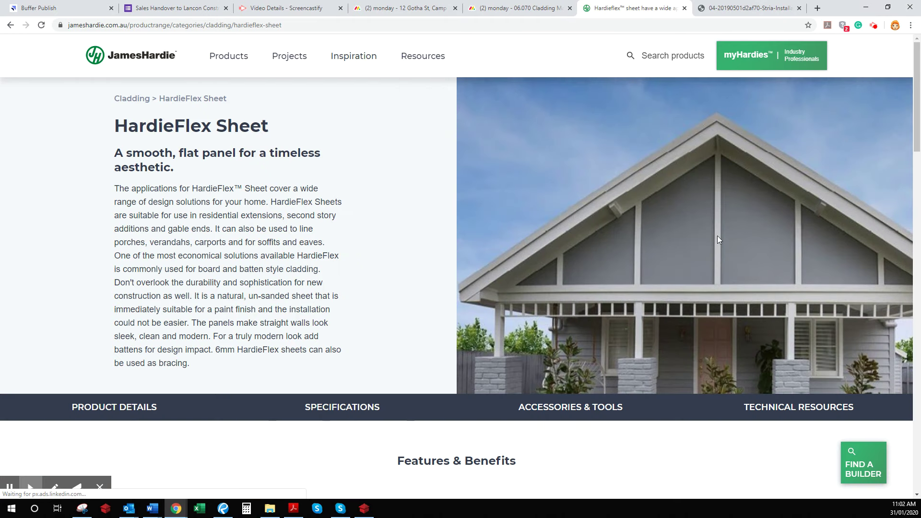
- Examine the HardieFlex Sheet product specifications for available lengths, widths and thicknesses
scroll(470, 359, "down", 12)
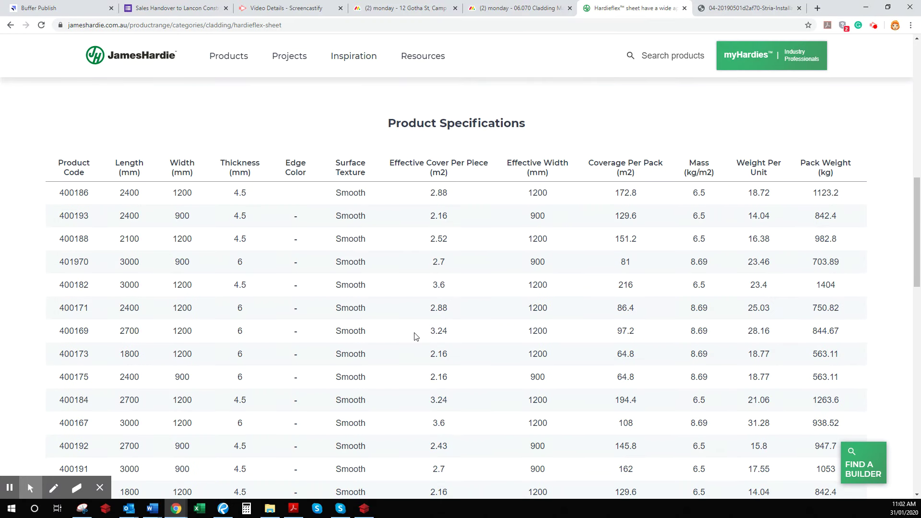
scroll(416, 336, "up", 12)
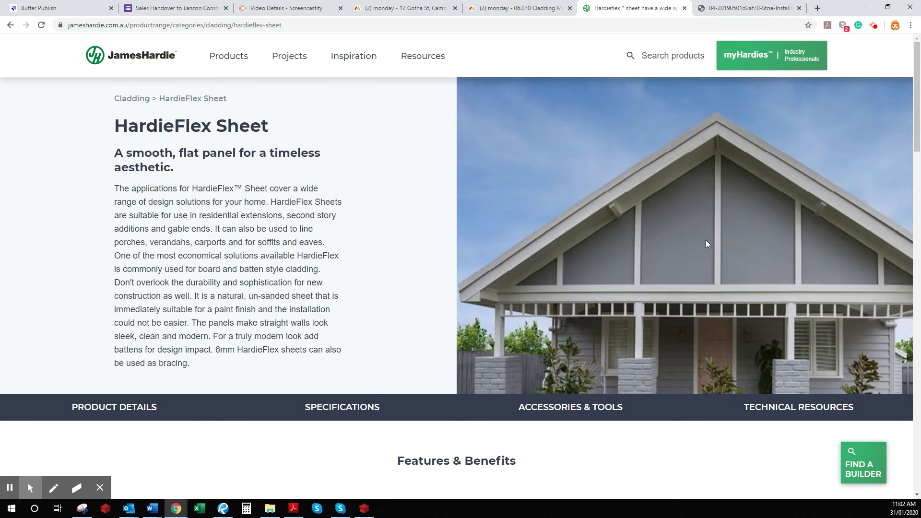
scroll(230, 445, "down", 10)
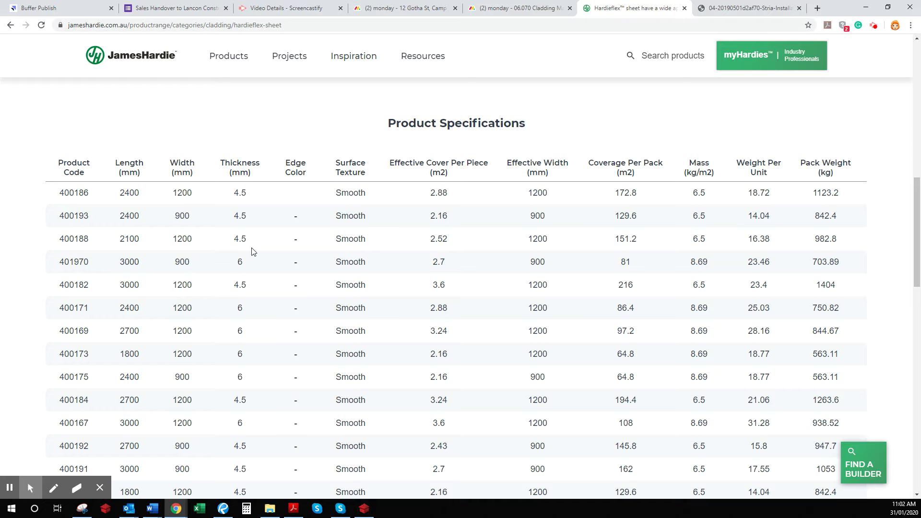
scroll(241, 256, "down", 3)
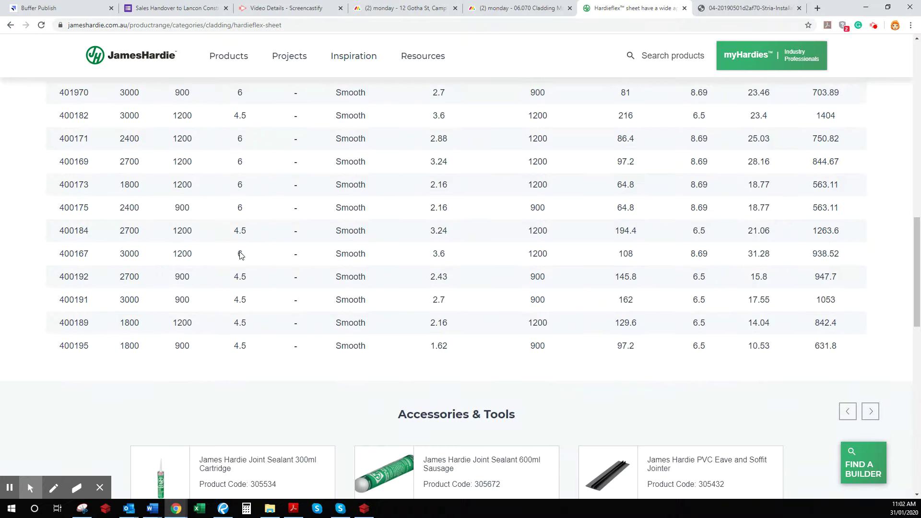
scroll(221, 301, "up", 3)
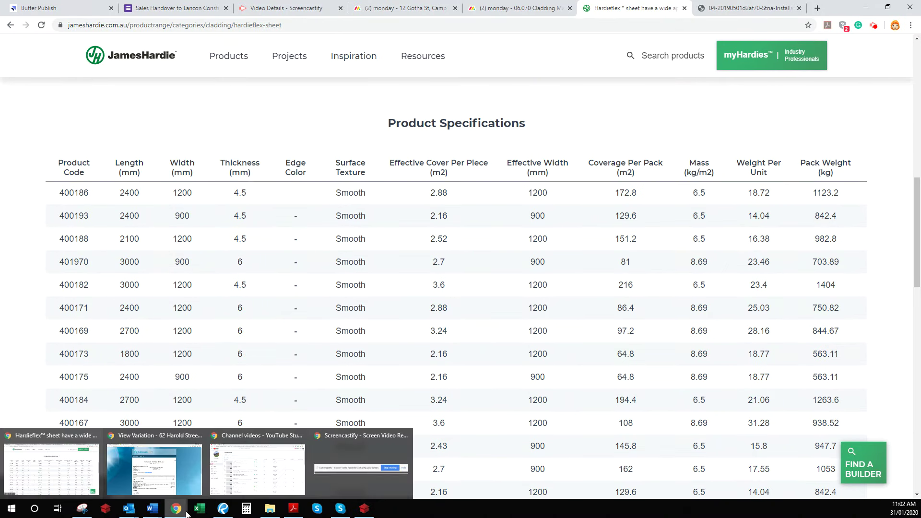
- Return to Revu, measure the spacing between two joint lines on the cl02 wall, and delete that measurement
left_click(228, 512)
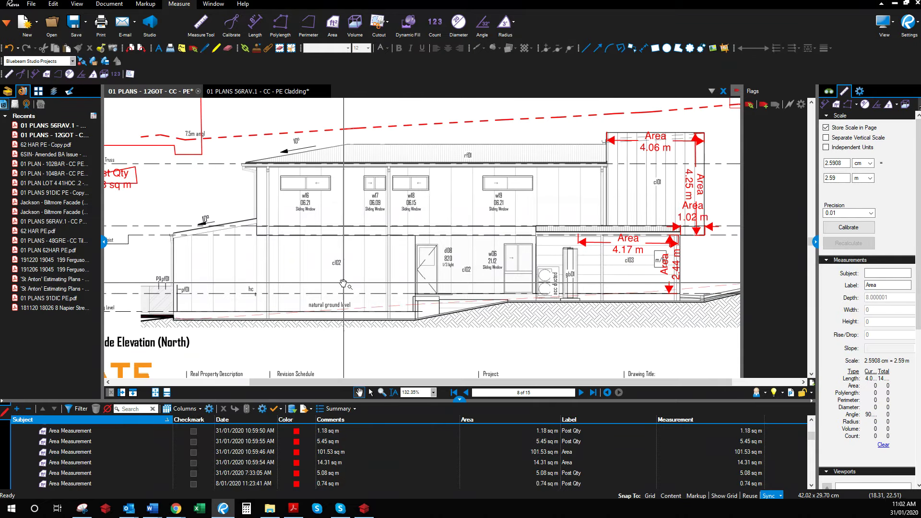
scroll(337, 232, "up", 3)
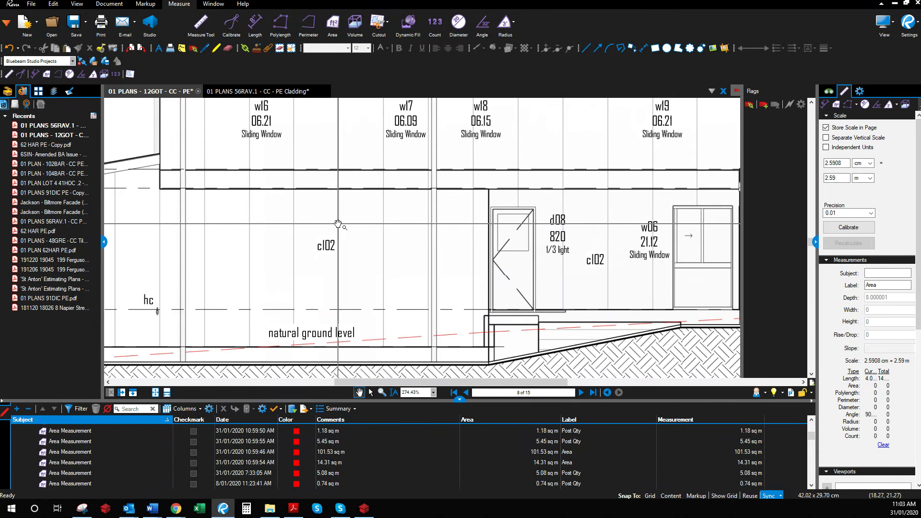
left_click(825, 104)
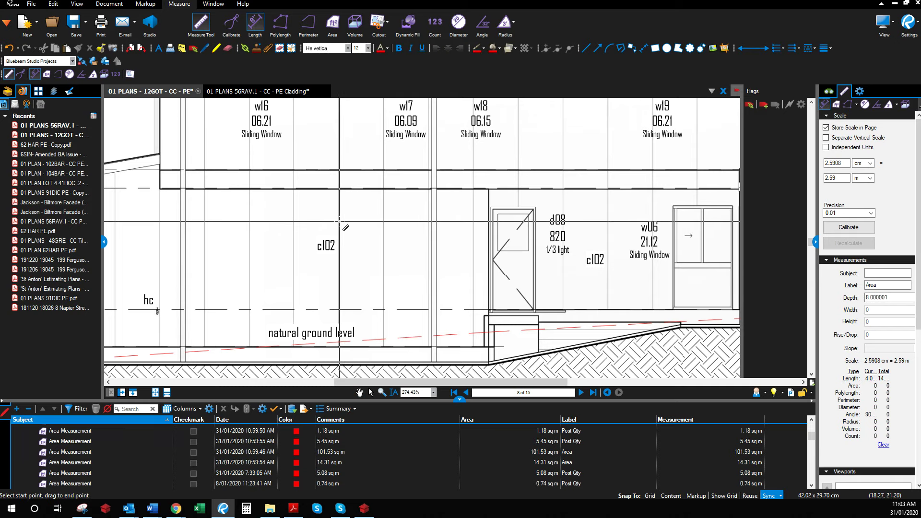
left_click(339, 221)
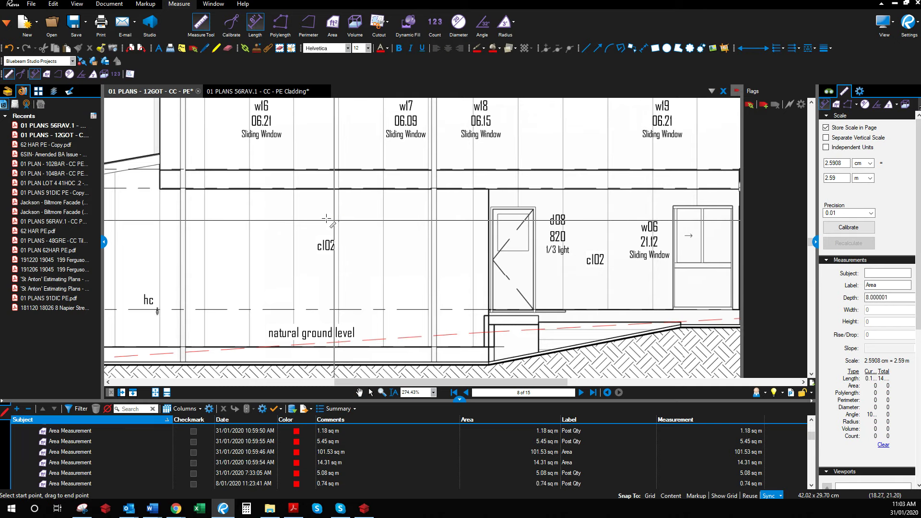
left_click(294, 221)
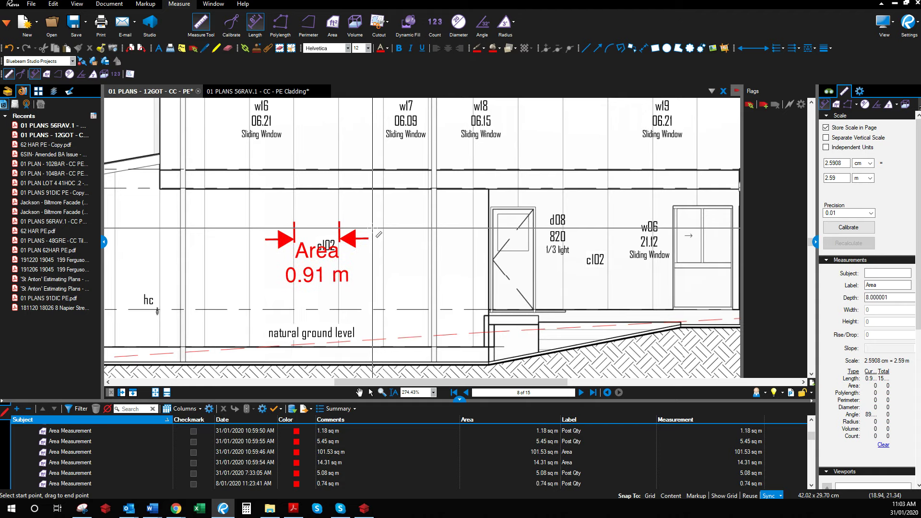
left_click(371, 393)
left_click(339, 242)
key("Delete")
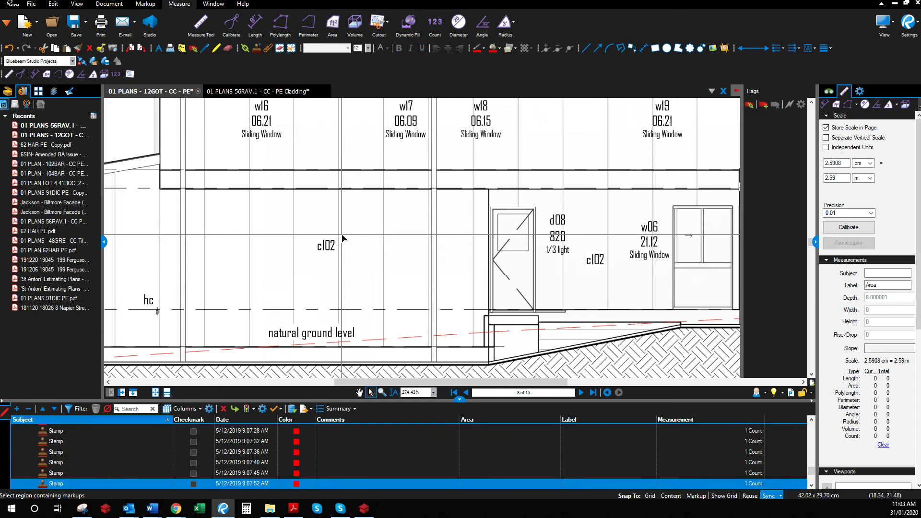
- Switch to Lan Con Qld and filter the item list by descriptions containing "hardi"
scroll(398, 271, "down", 5)
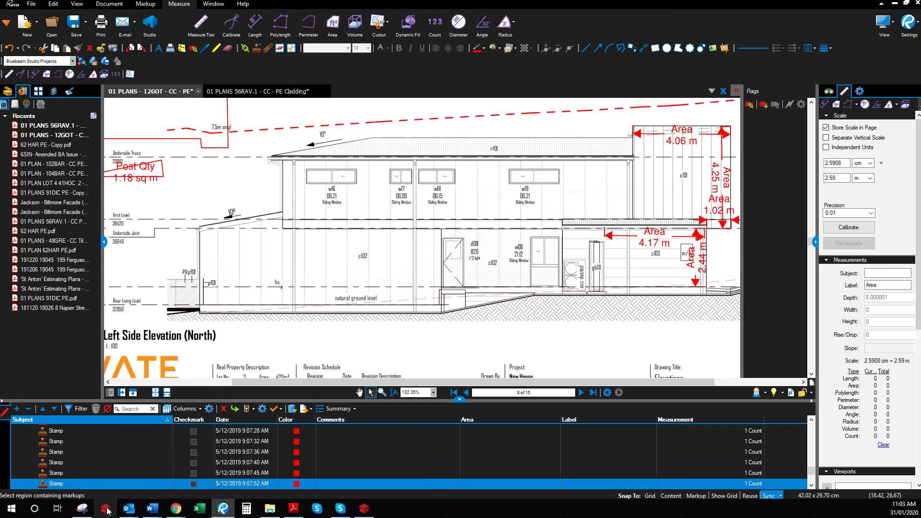
left_click(367, 510)
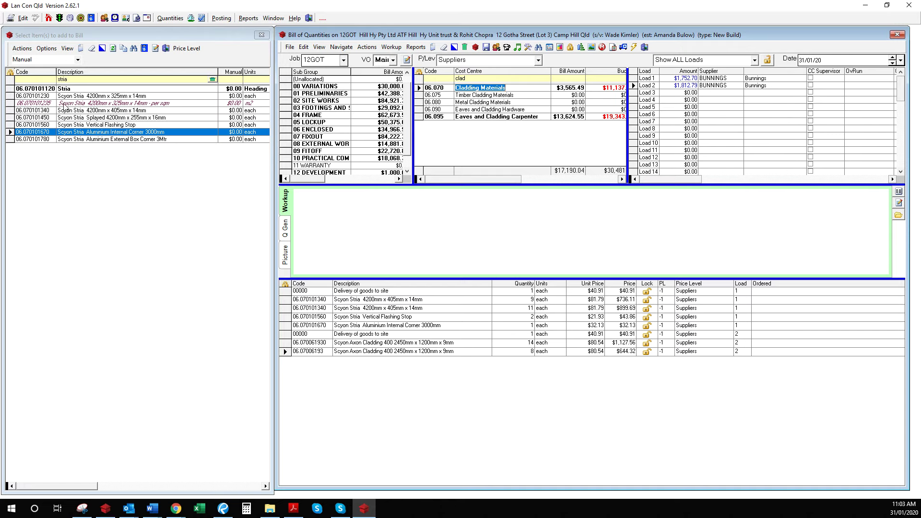
left_click(73, 79)
double_click(68, 78)
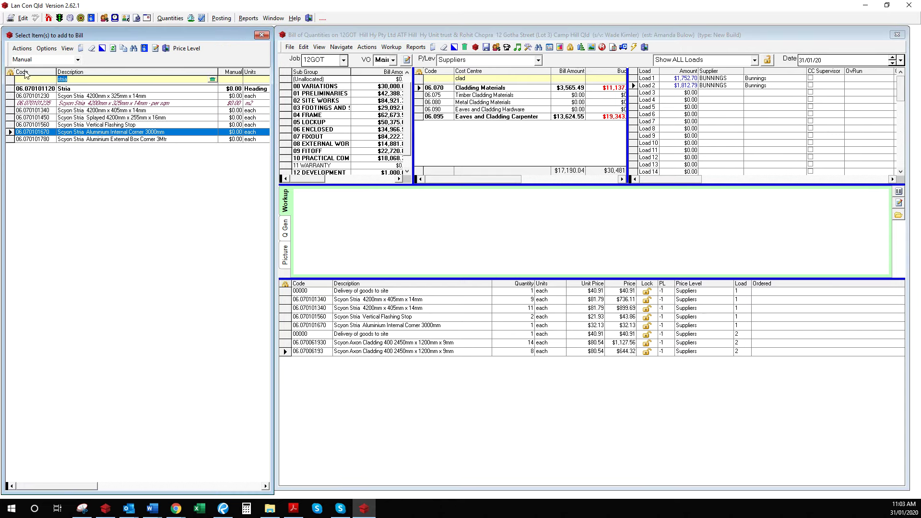
type("fibr")
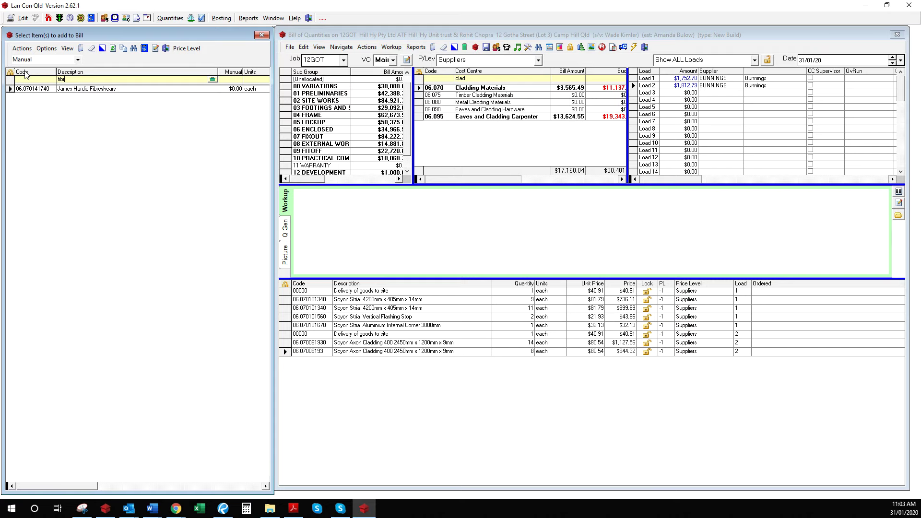
key("BackSpace")
type("hardi")
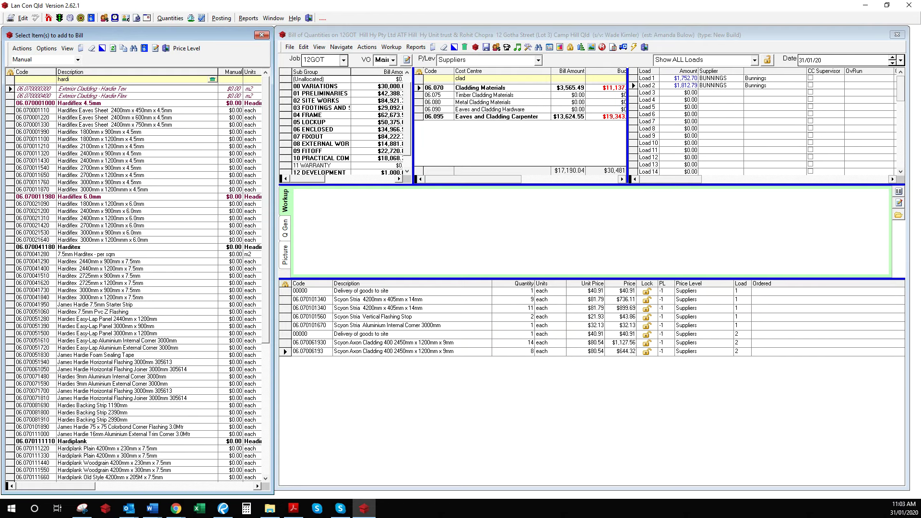
- Add the Hardiflex 2400mm x 900mm x 6.0mm and 3000mm x 900mm x 6.0mm sheets to the bill with price level -1 (Suppliers)
double_click(94, 212)
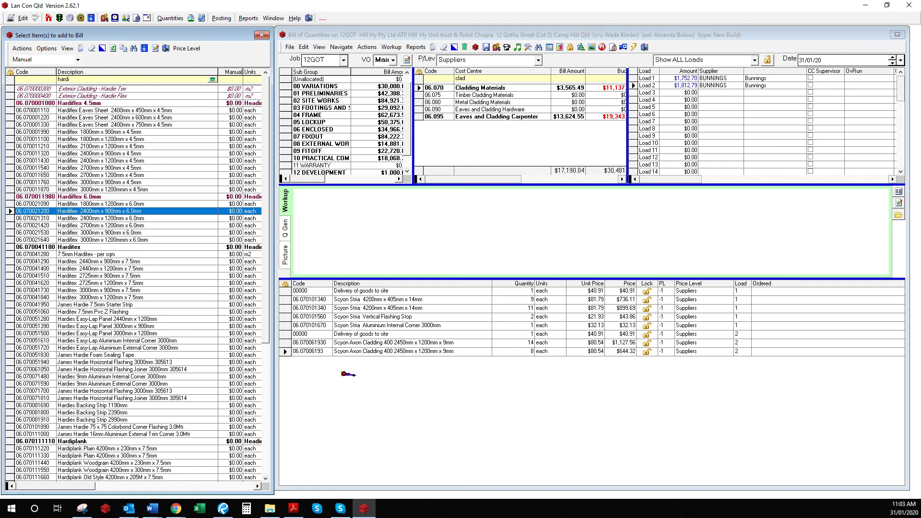
double_click(126, 234)
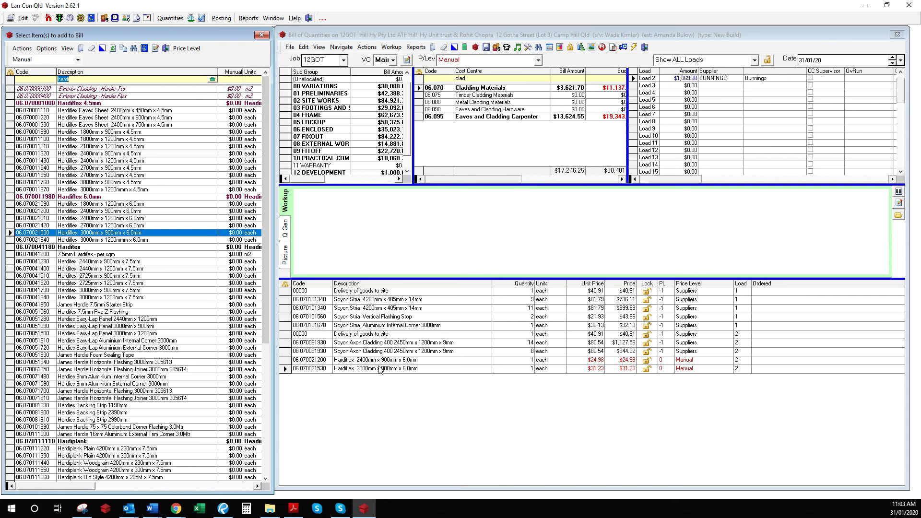
left_click(667, 362)
left_click(667, 362)
type("-1")
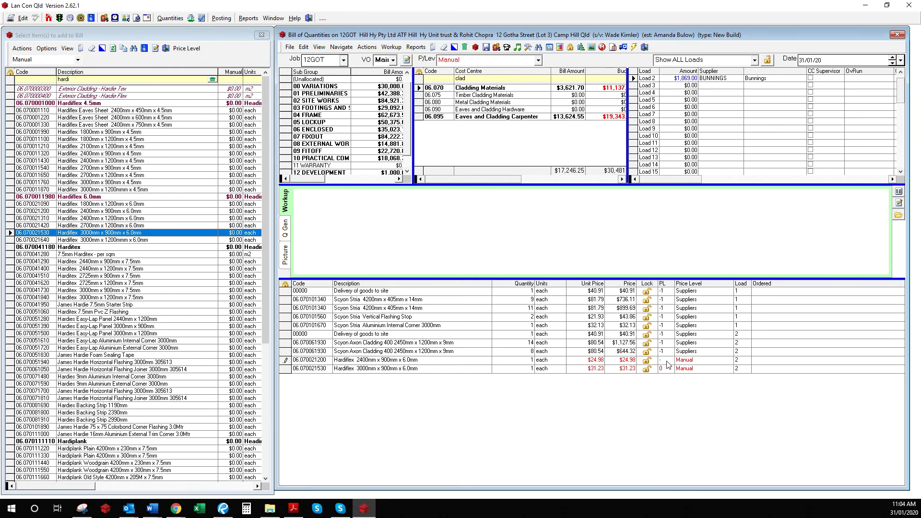
key("Return")
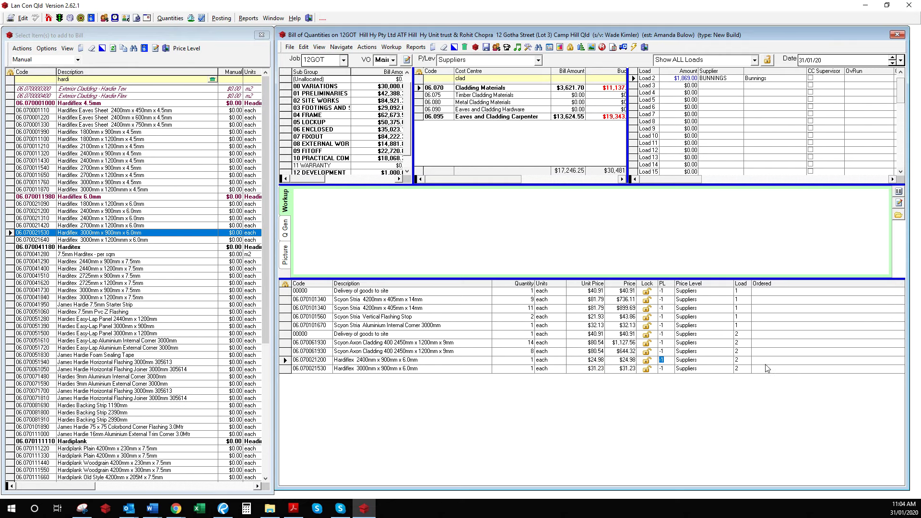
- Assign both 6.0mm Hardiflex sheet items to load 1
left_click(748, 361)
type("1")
key("Down")
type("1")
left_click(747, 361)
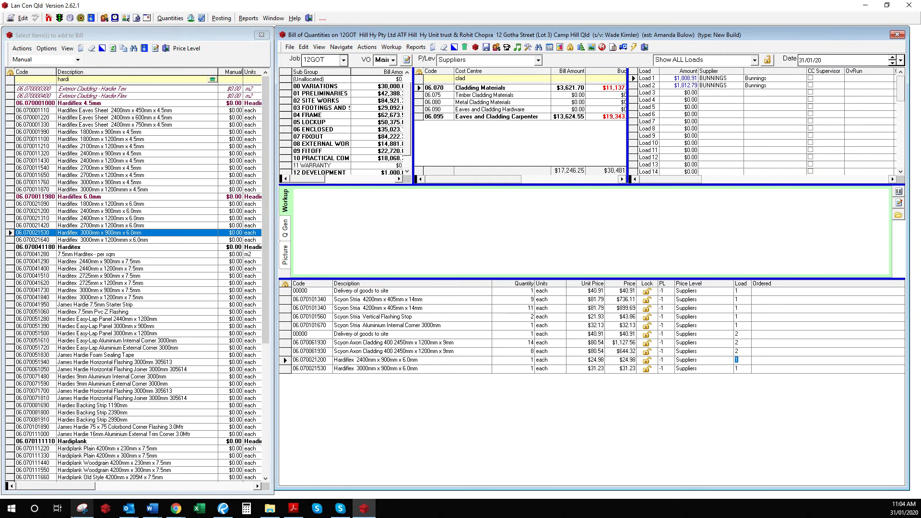
- In Revu, measure the height and width of the cl02 wall containing door d08 and window w06 on the Left Side Elevation
left_click(227, 510)
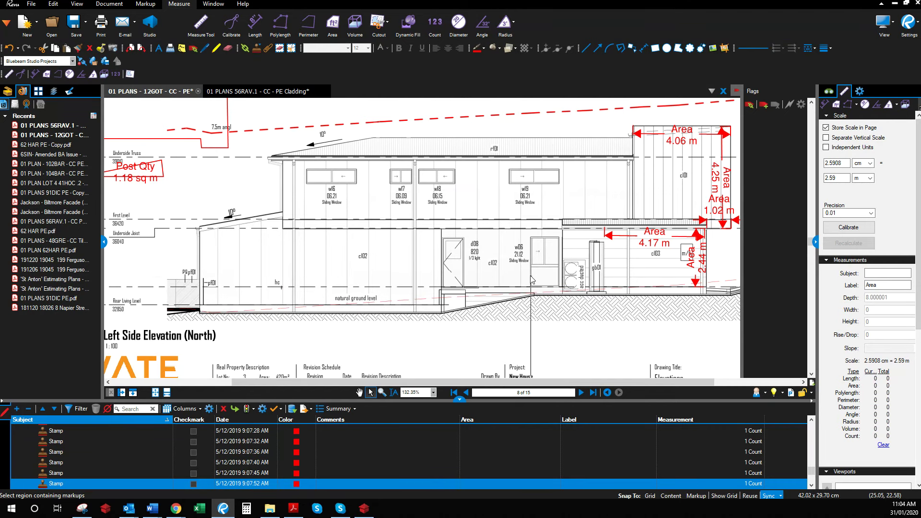
scroll(528, 292, "up", 4)
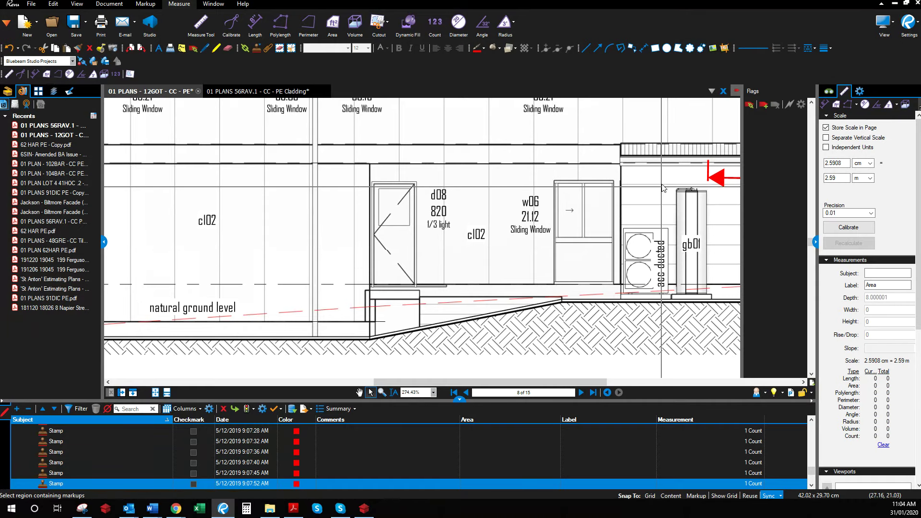
scroll(551, 221, "down", 3)
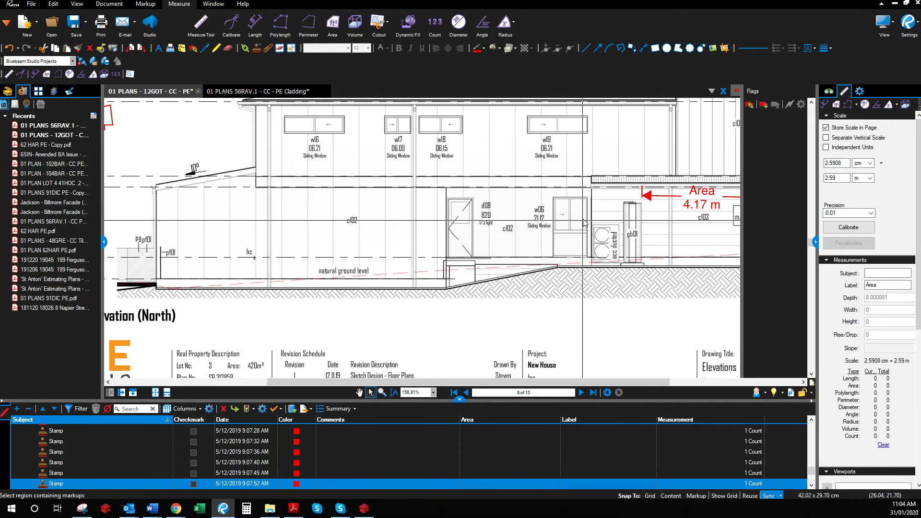
key("shift+alt+l")
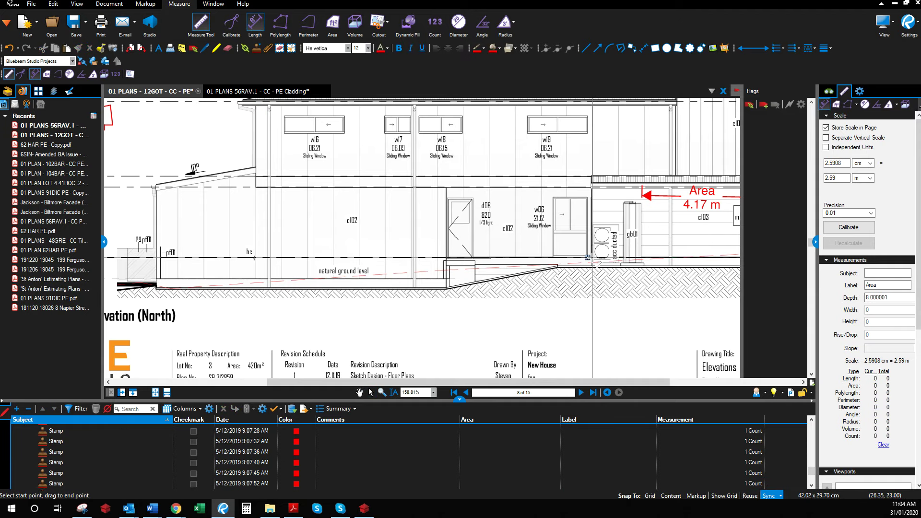
left_click_drag(587, 258, 588, 190)
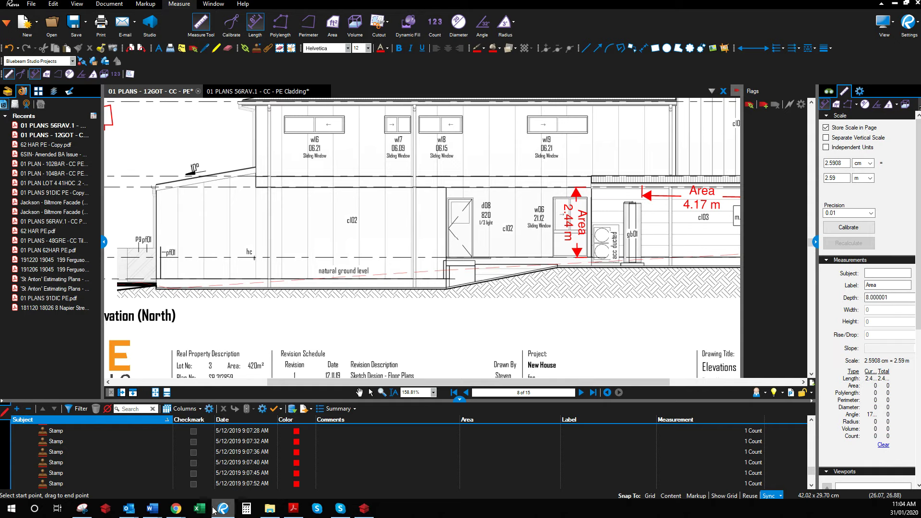
left_click_drag(591, 186, 447, 187)
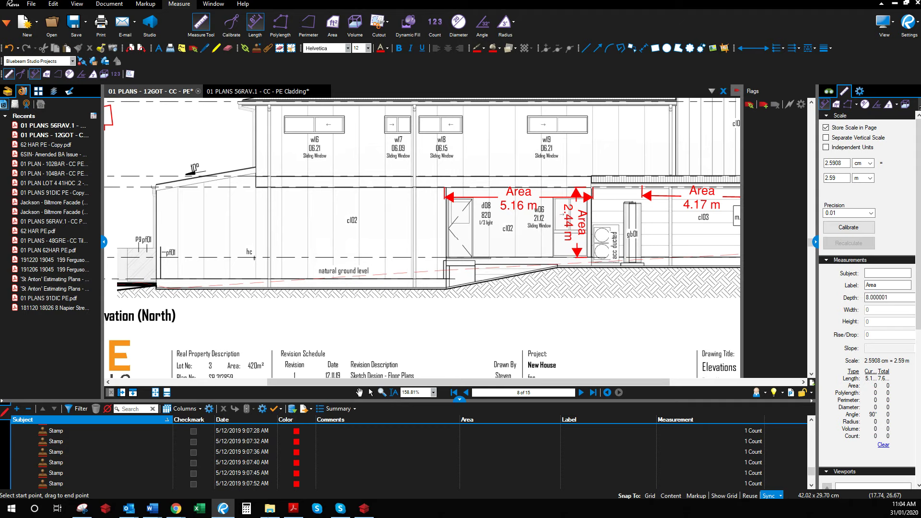
- Return to the bill in Lan Con Qld and set the Hardiflex 2400mm x 900mm x 6.0mm quantity to 6
left_click(363, 507)
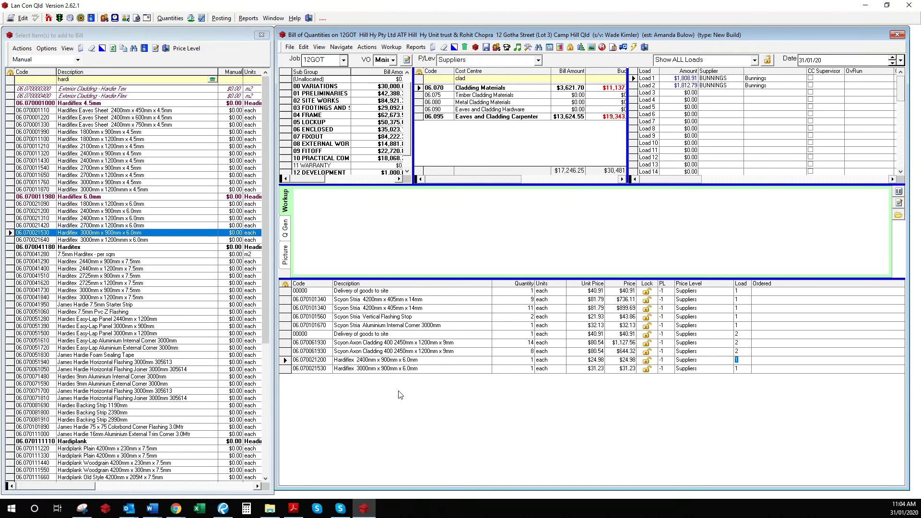
left_click(515, 362)
type("6")
key("Tab")
- Check the recessed wall around window w06 and door d08 on the ground floor plan, page 6, in Revu
left_click(223, 509)
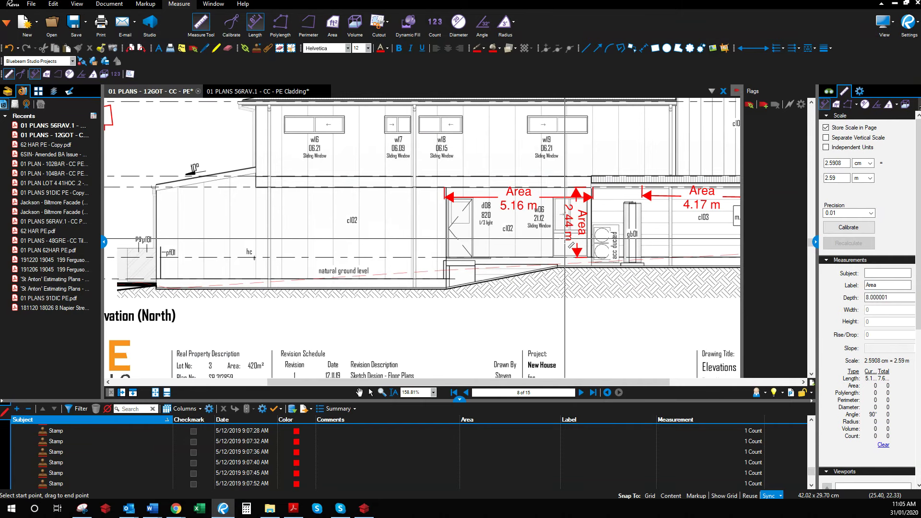
left_click(468, 393)
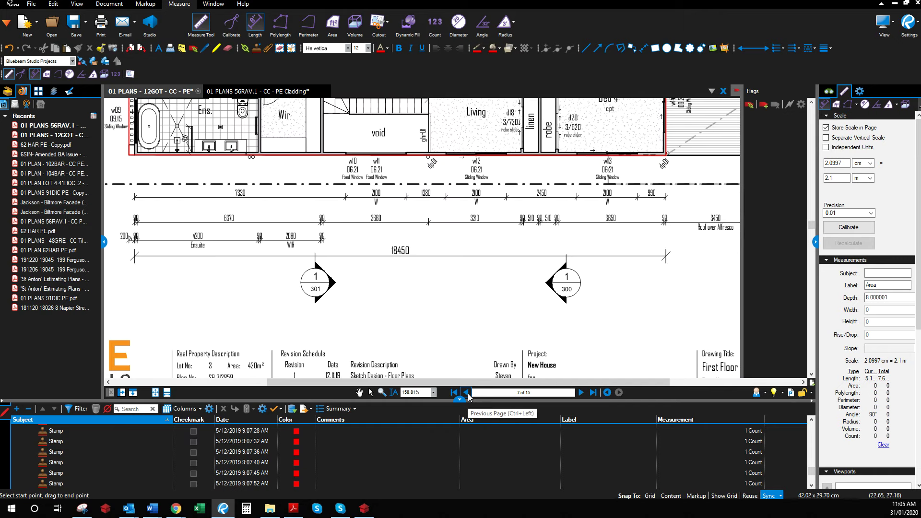
left_click(466, 393)
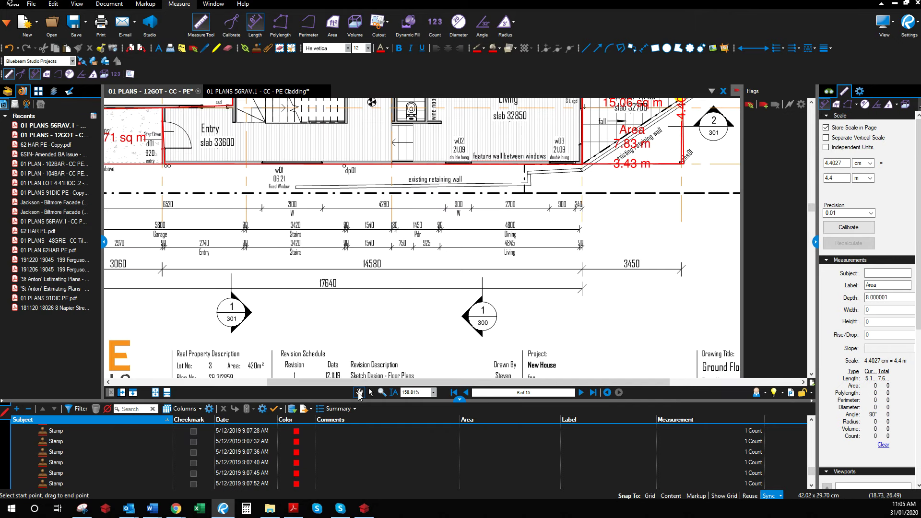
left_click(359, 392)
left_click_drag(408, 126, 432, 291)
left_click_drag(294, 117, 377, 317)
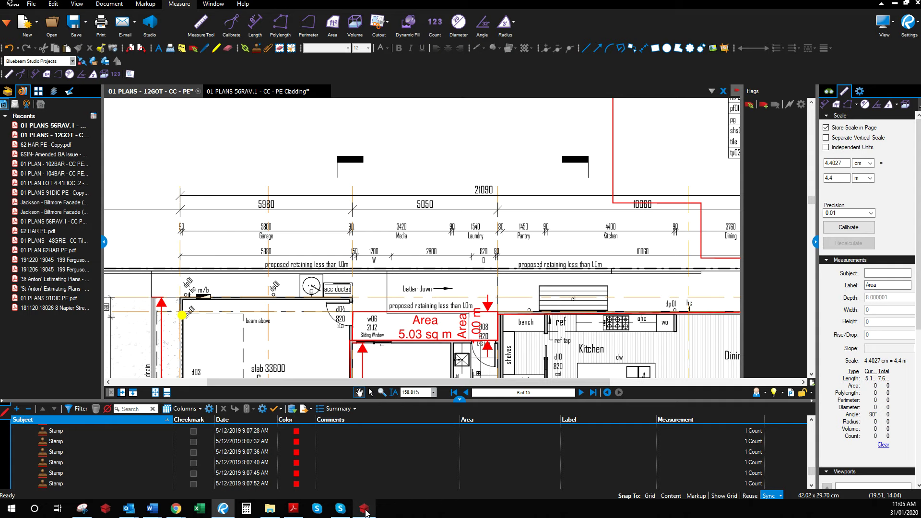
mouse_move(366, 512)
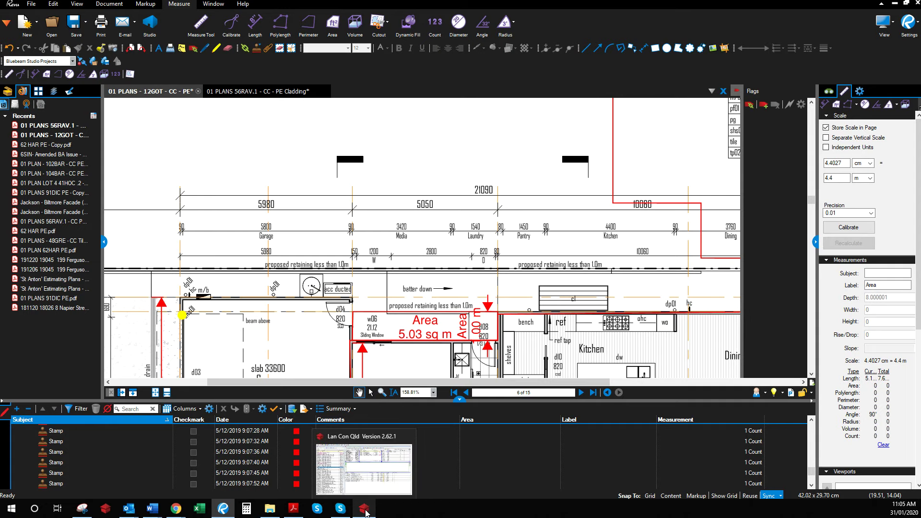
- Back in Lan Con Qld, set the Hardiflex 2400mm x 900mm x 6.0mm quantity to 9
left_click(364, 510)
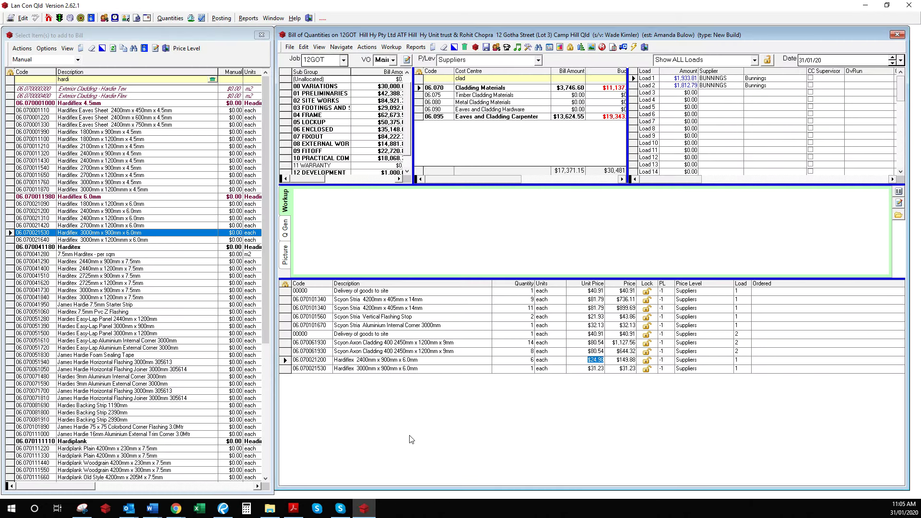
left_click(524, 360)
type("9")
- Open the Estimating Manual in Word and check the internal corner size listed under 06.070 Cladding Materials
left_click(152, 509)
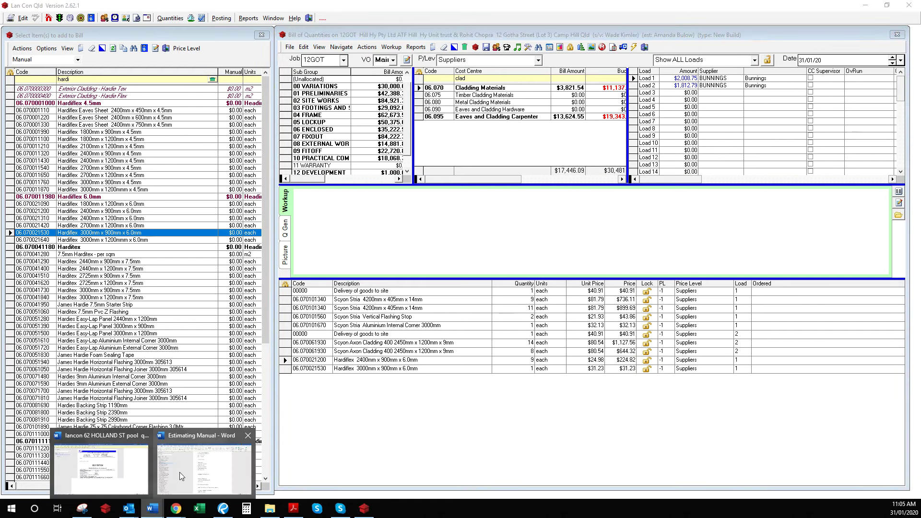
left_click(212, 472)
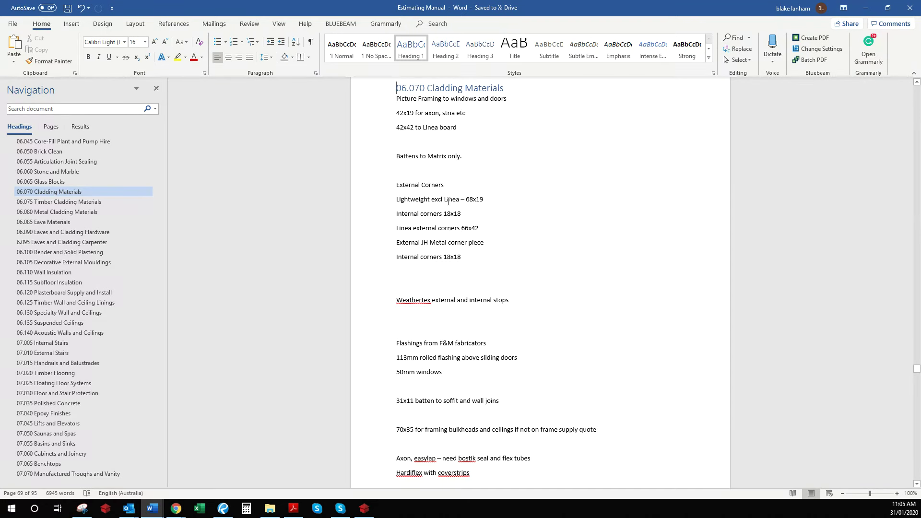
triple_click(464, 214)
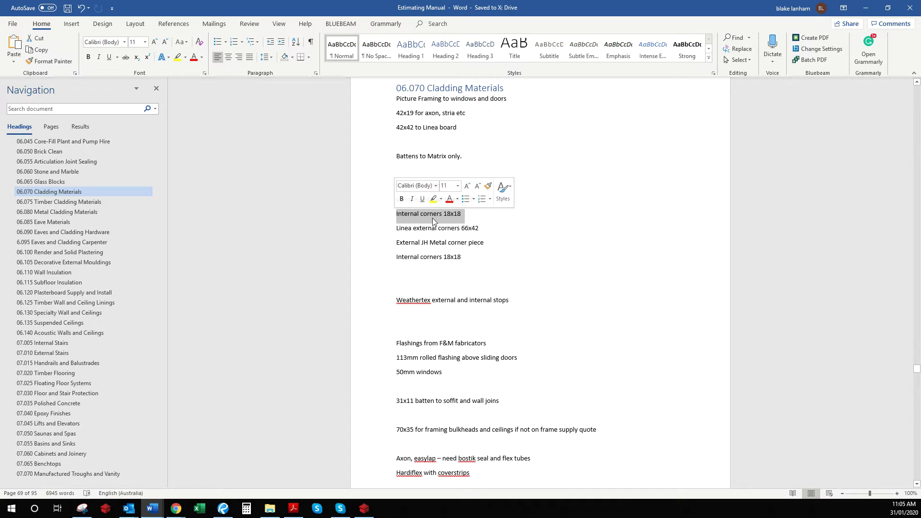
left_click(471, 219)
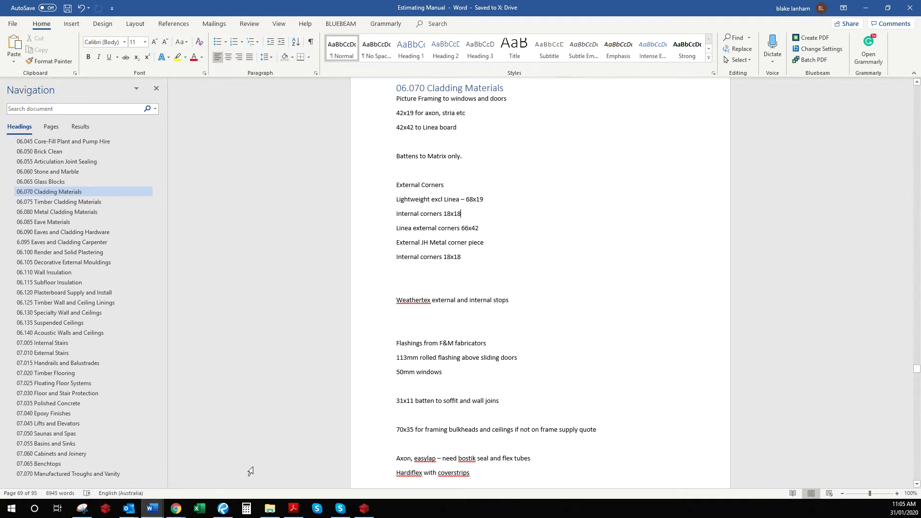
mouse_move(133, 514)
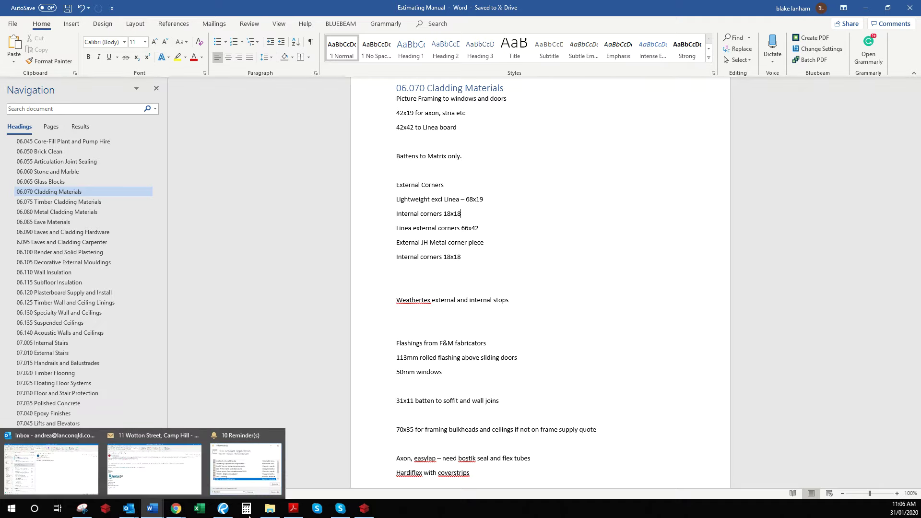
mouse_move(227, 514)
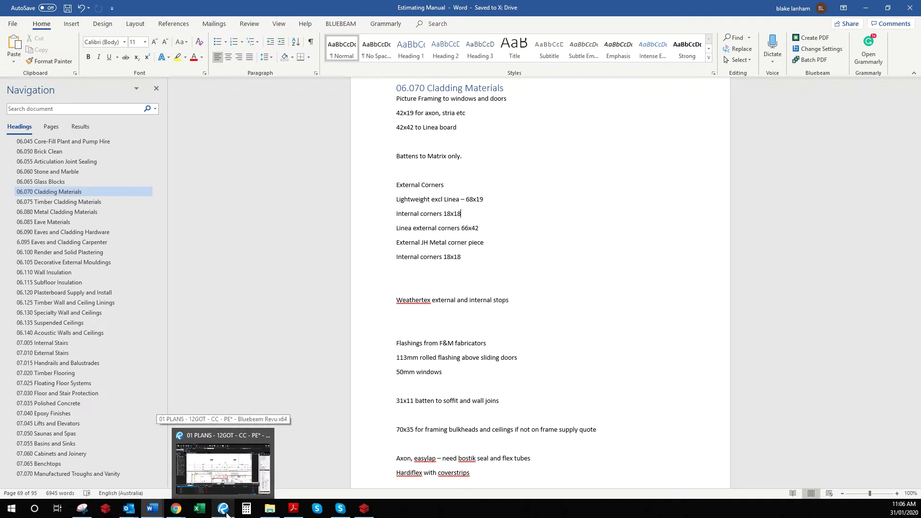
- In Lan Con Qld, filter the item list by "18" and add 18x18 Primed FJ Pine LOSP H3 DAR to the bill
left_click(364, 509)
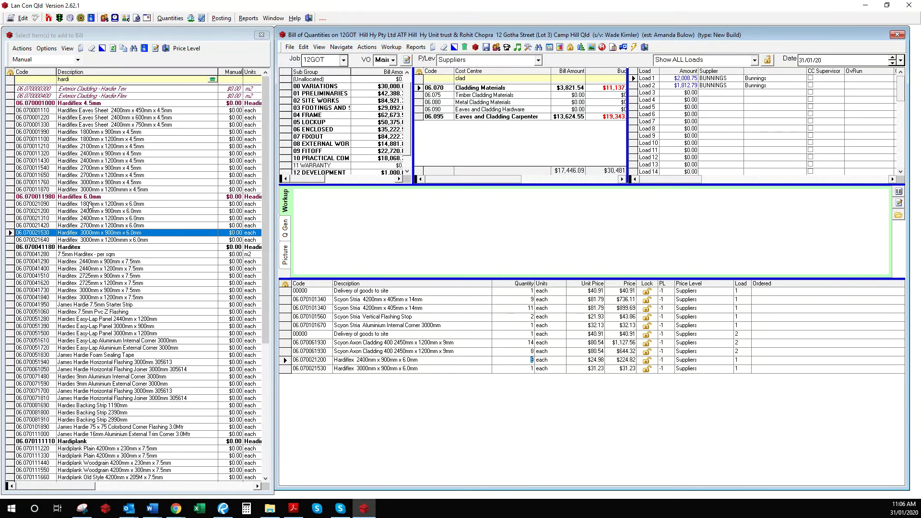
left_click(213, 79)
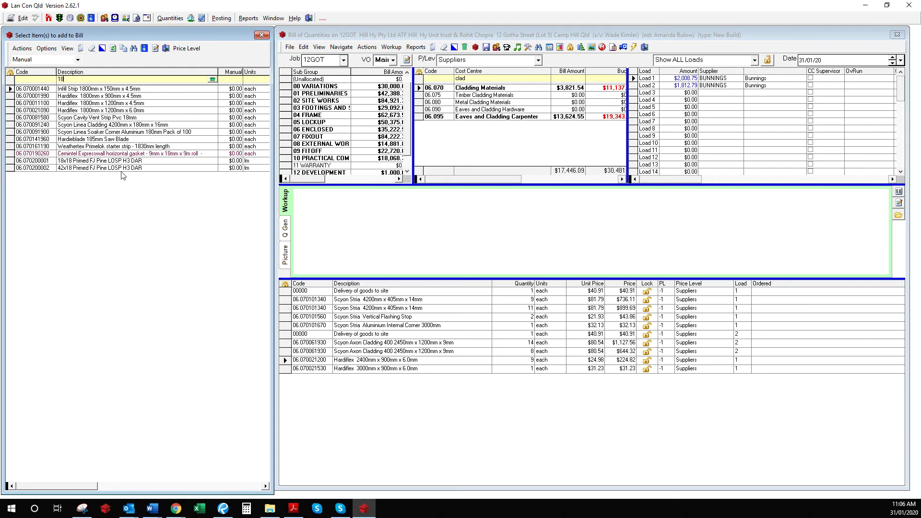
left_click_drag(122, 162, 375, 386)
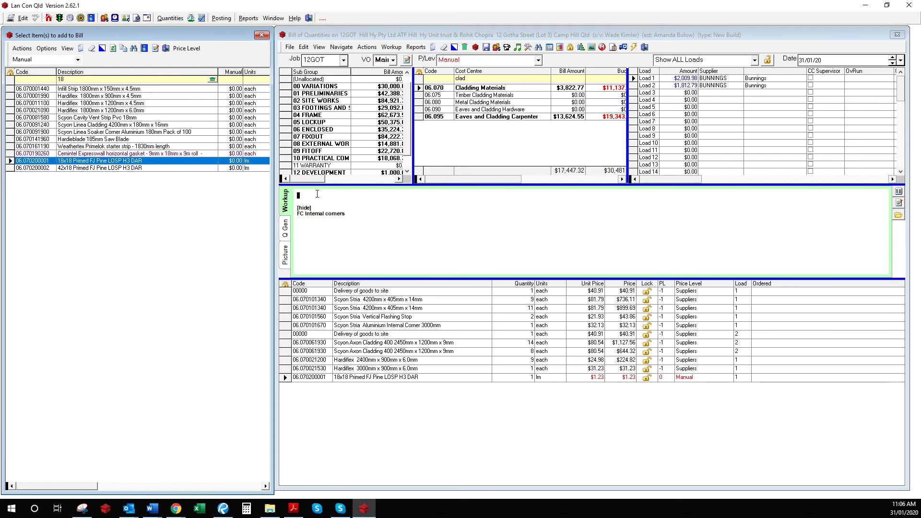
- Enter the workup 2/5.4 for the 18x18 pine internal corners and set their price level to -1 (Suppliers)
type("2.")
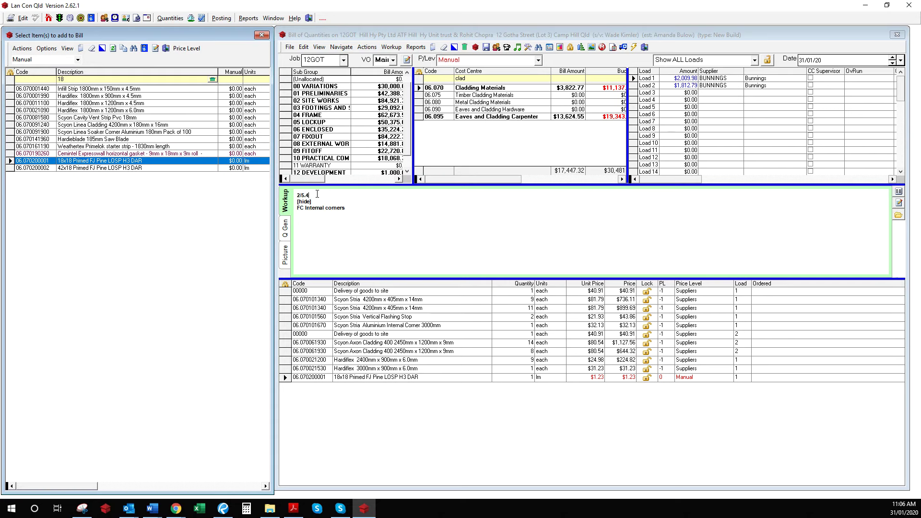
left_click(583, 375)
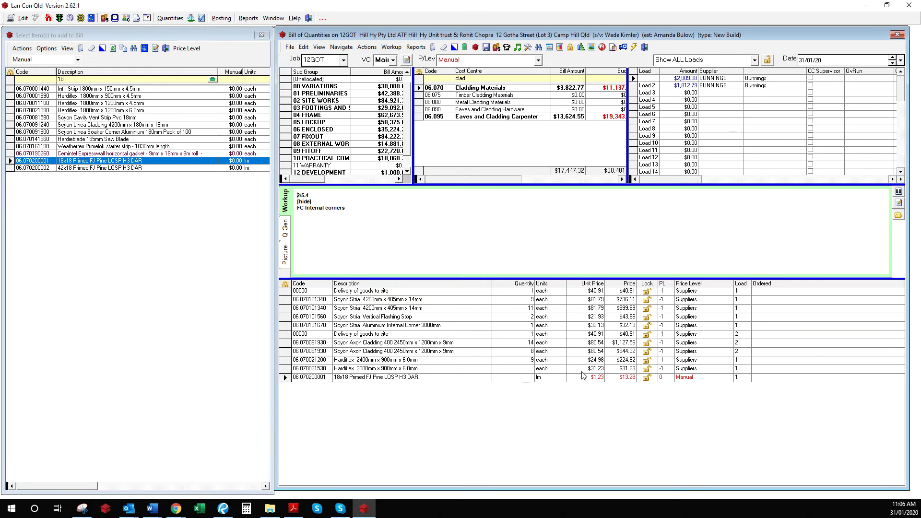
left_click(667, 379)
type("-1")
key("Tab")
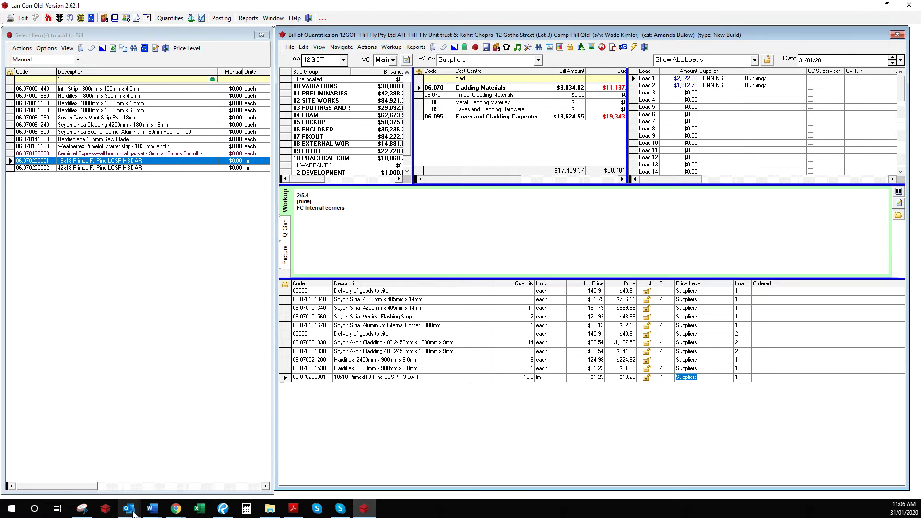
- Return to the elevations on page 8 of the 12GOT plans in Revu
left_click(223, 509)
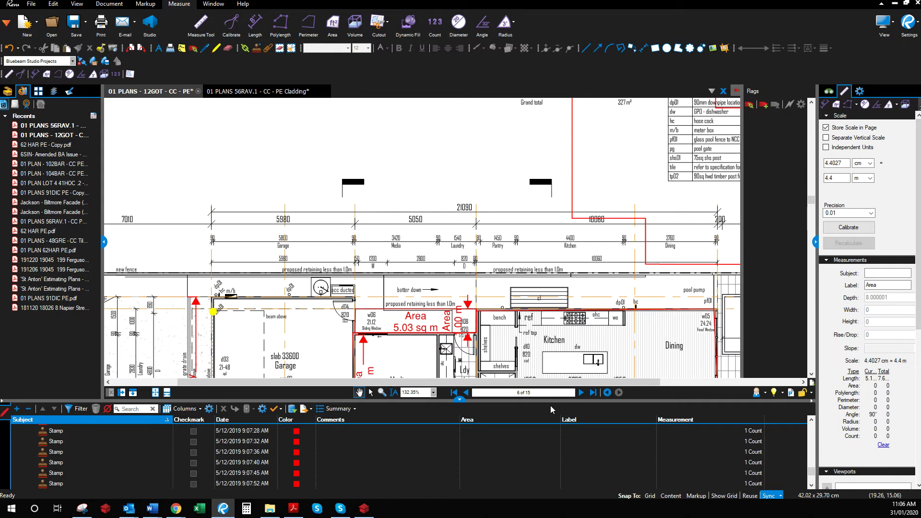
left_click(580, 392)
left_click(580, 393)
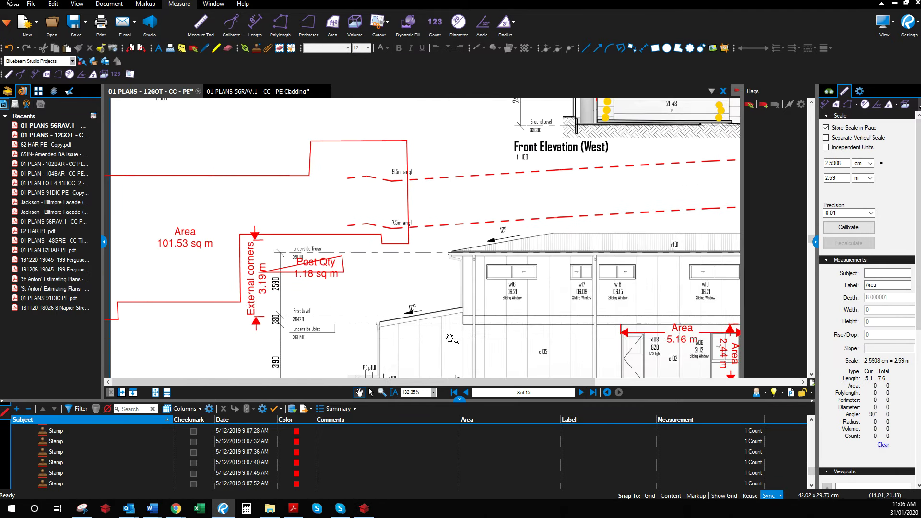
- Measure the height and length of the lower-level c102 cladding wall on the Left Side Elevation (North)
scroll(417, 143, "down", 3)
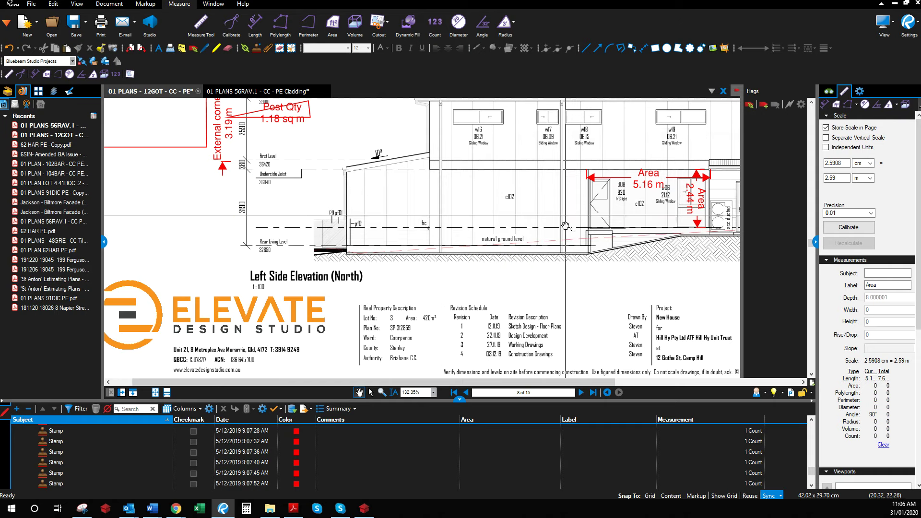
left_click_drag(567, 235, 596, 280)
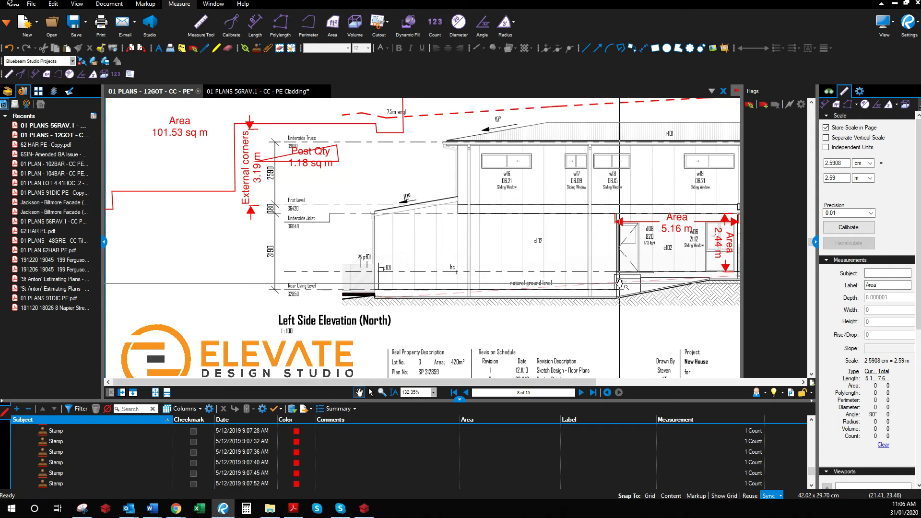
scroll(593, 257, "up", 2)
mouse_move(593, 258)
left_mouse_down()
mouse_move(628, 302)
mouse_move(633, 276)
left_mouse_up()
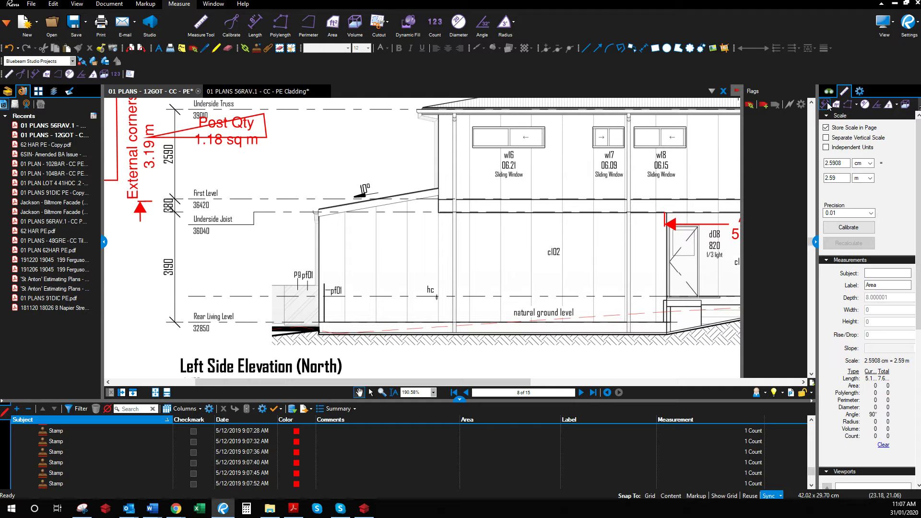
left_click(827, 102)
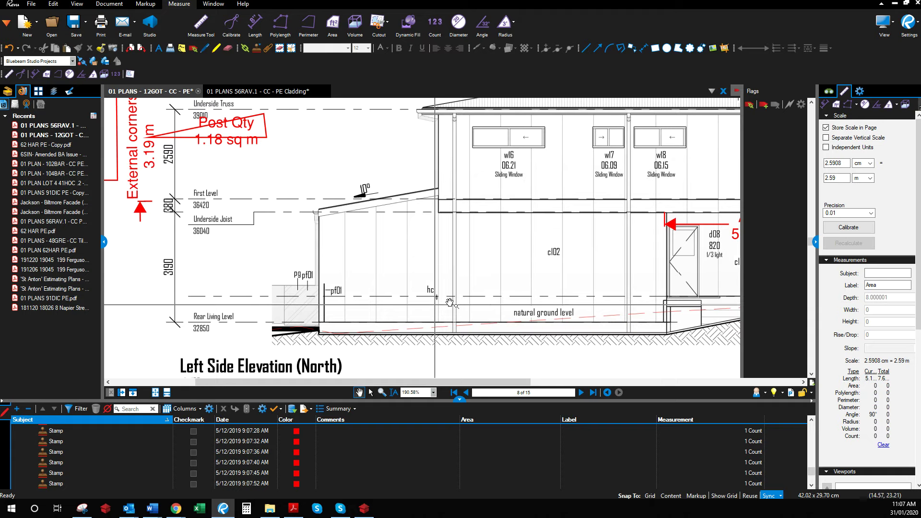
left_click(825, 104)
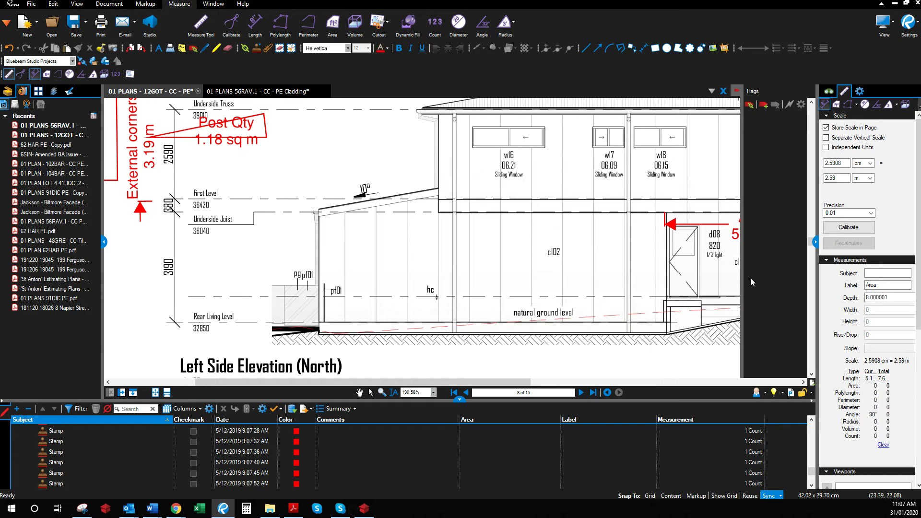
left_click(656, 321)
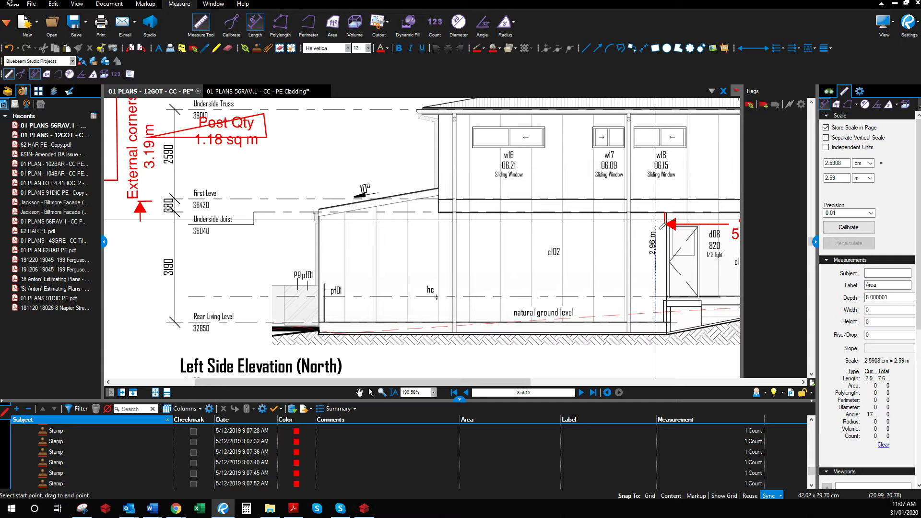
left_click(656, 220)
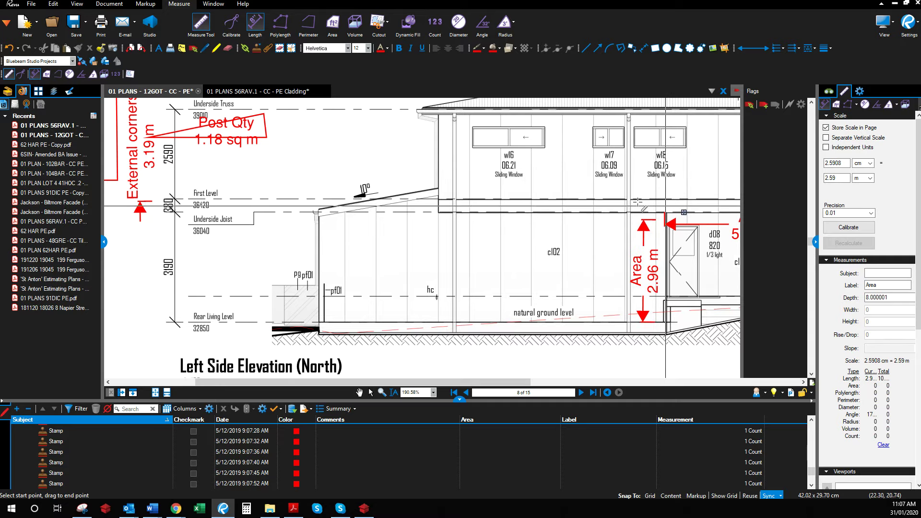
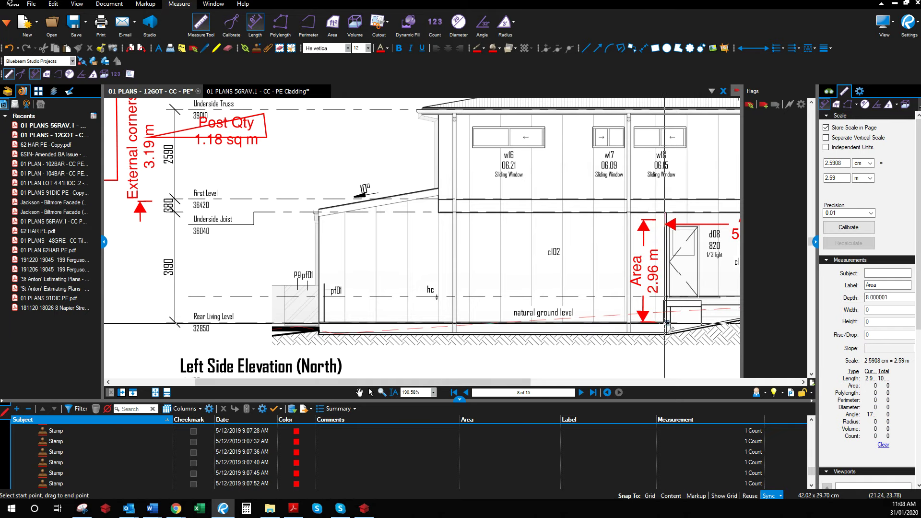
left_click_drag(665, 323, 321, 325)
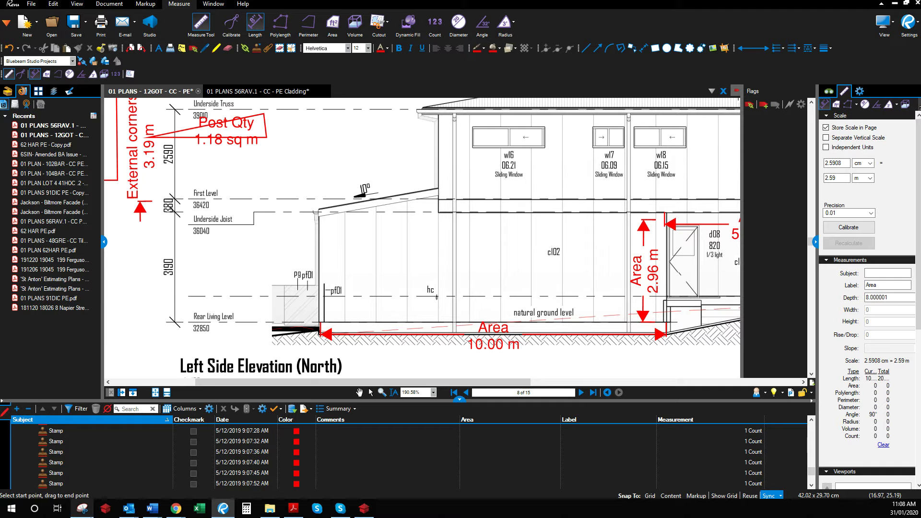
- Switch to the Lan Con Qld Bill of Quantities and set the Hardiflex 3000mm x 900mm x 6.0mm quantity to 12
left_click(106, 509)
left_click(366, 511)
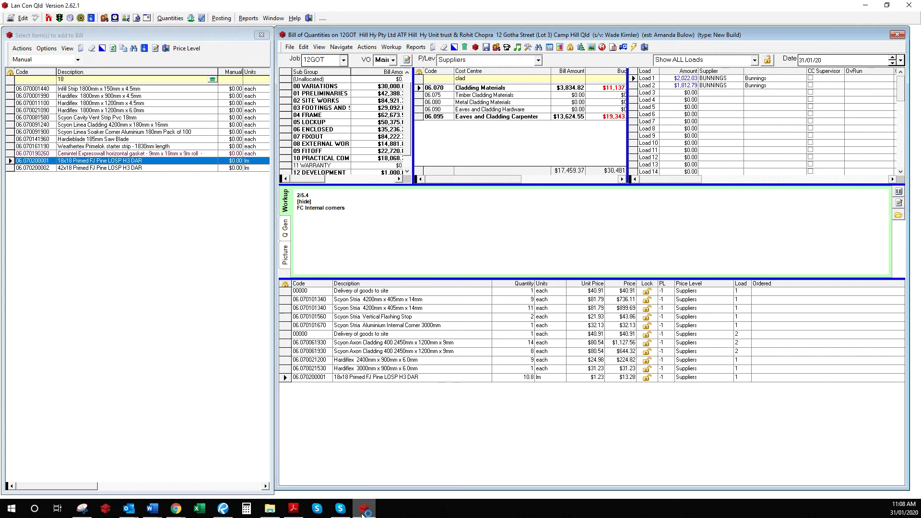
left_click(527, 368)
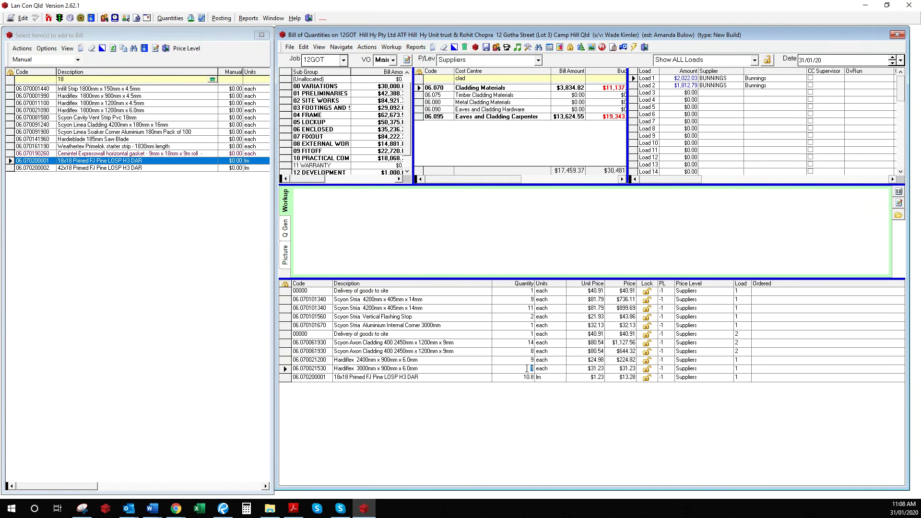
type("12")
key("Tab")
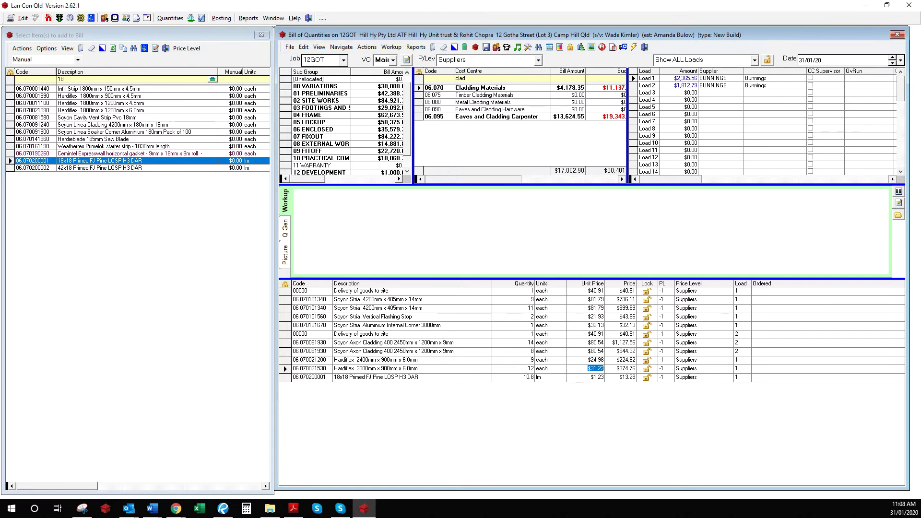
- Recheck the lower wall dimensions in the Revu plans and set the Hardiflex 3000mm x 900mm x 6.0mm quantity in the bill to 16
left_click(223, 508)
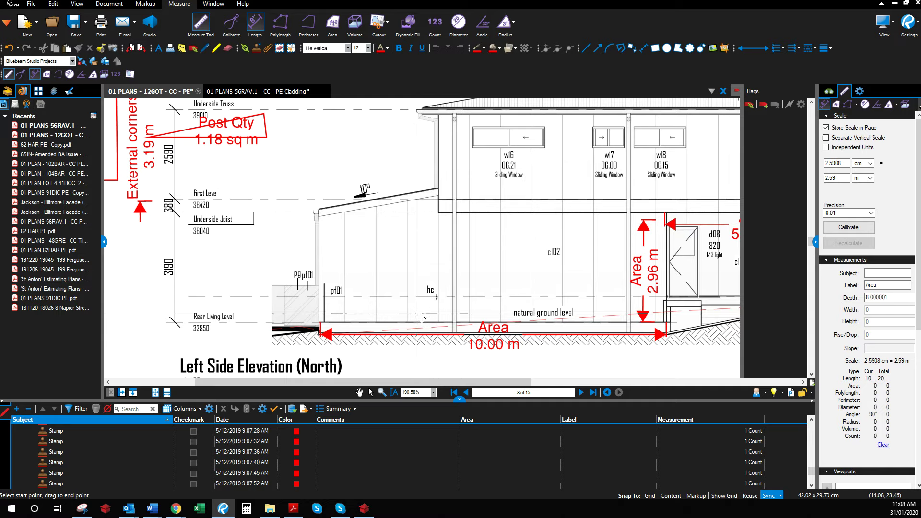
left_click(364, 508)
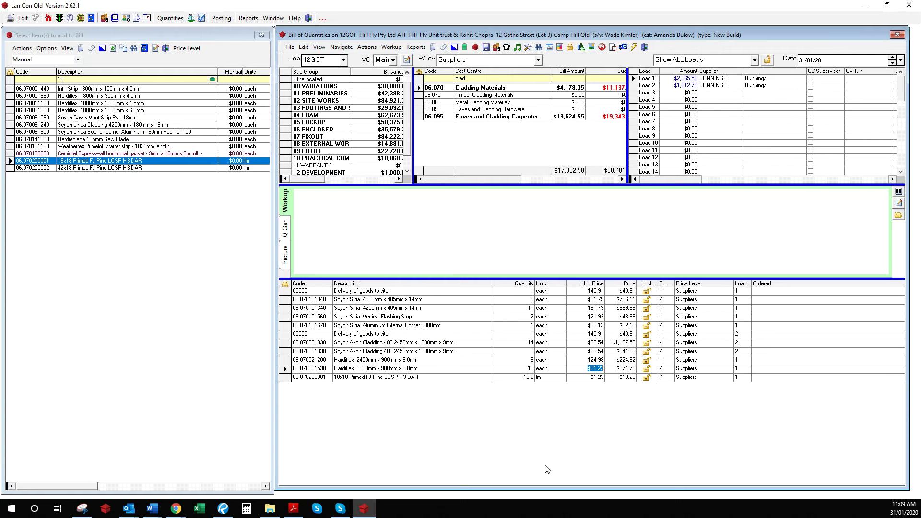
left_click(528, 369)
key("Tab")
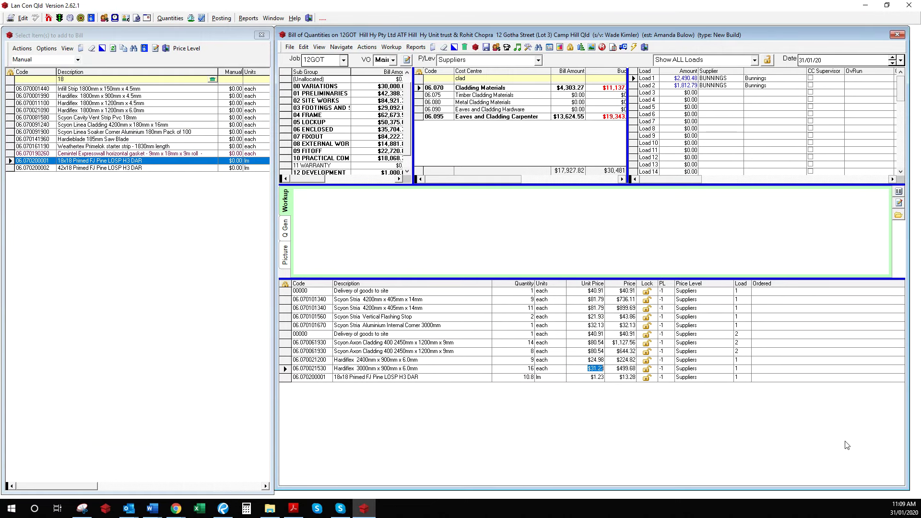
- Switch back to the Revu plans and examine the c102 cladding areas across both levels of the Left Side Elevation (North)
left_click(223, 508)
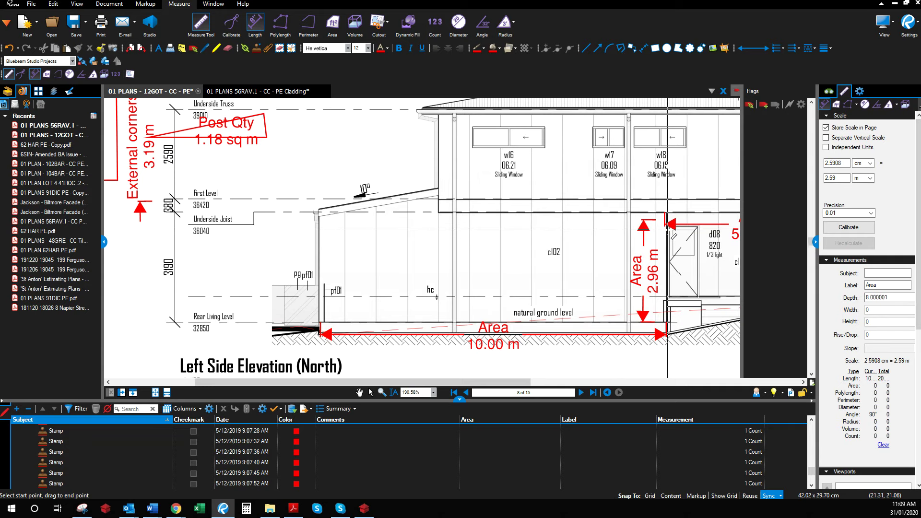
scroll(542, 249, "down", 1)
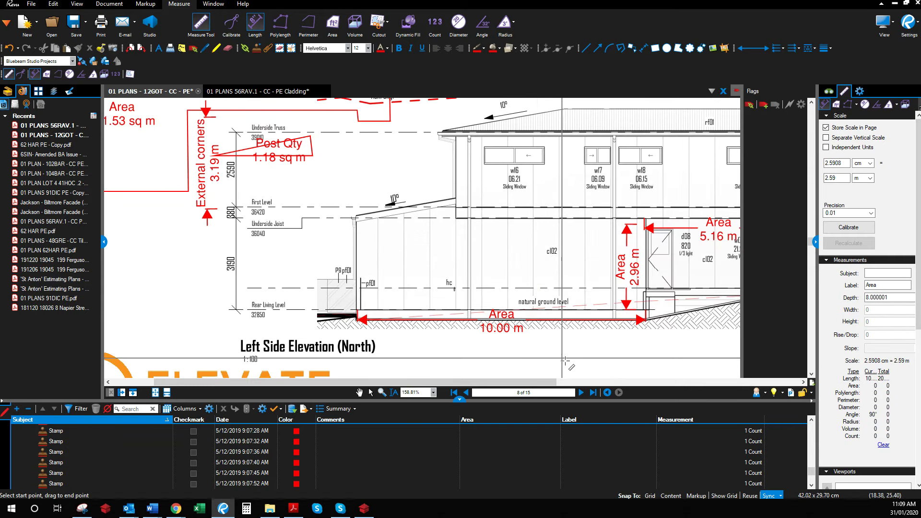
left_click(359, 392)
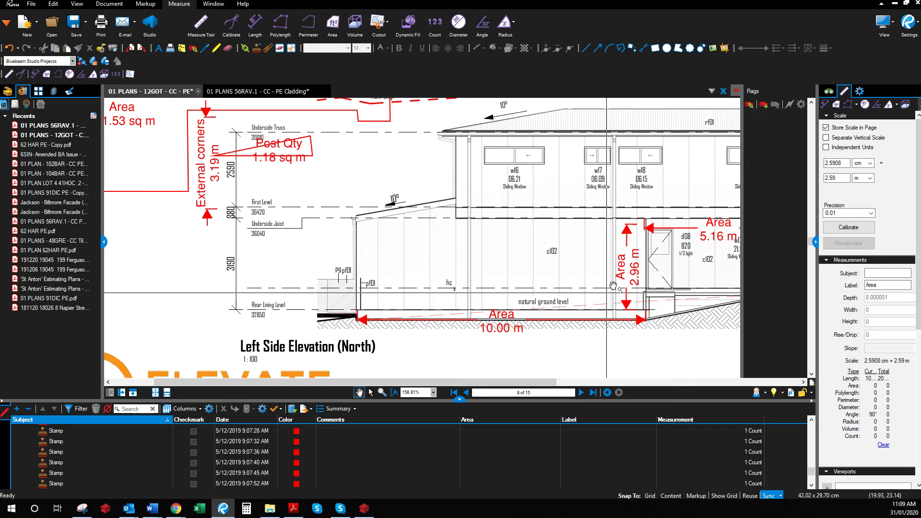
mouse_move(706, 179)
left_mouse_down()
mouse_move(683, 198)
mouse_move(491, 250)
left_mouse_up()
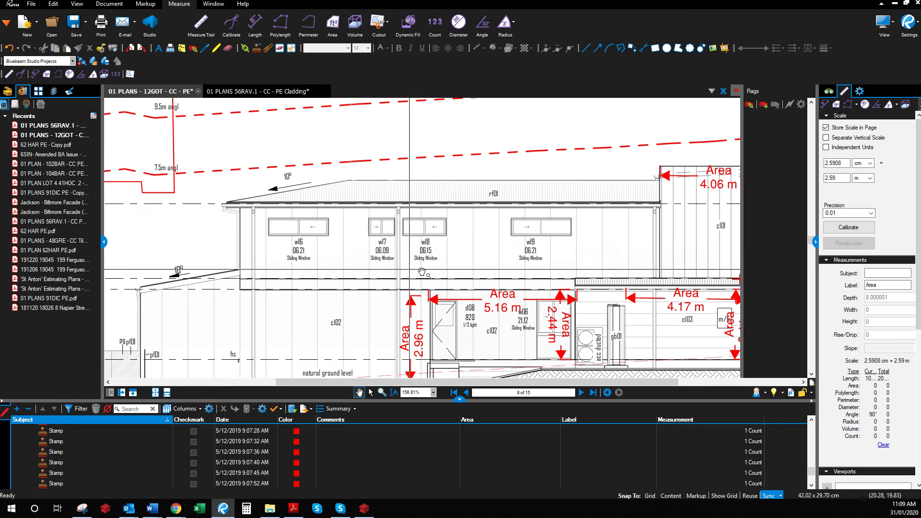
scroll(589, 253, "up", 1)
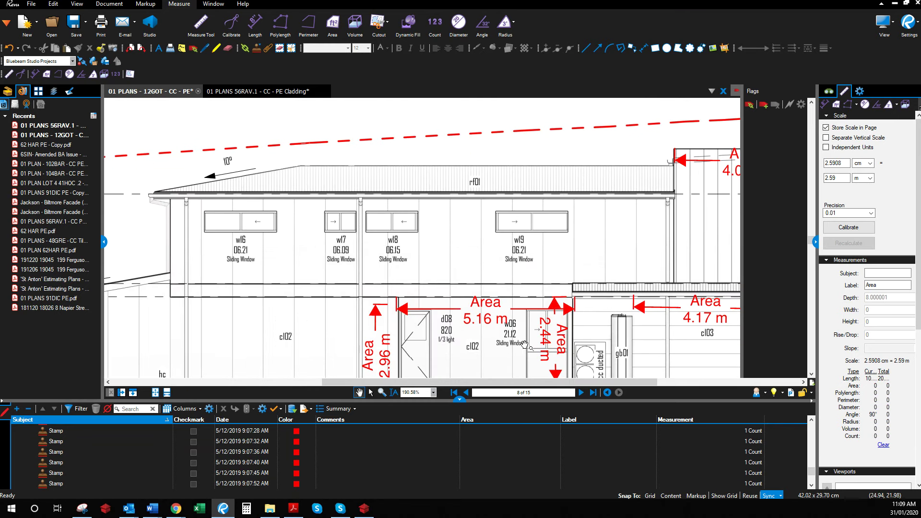
scroll(491, 328, "down", 1)
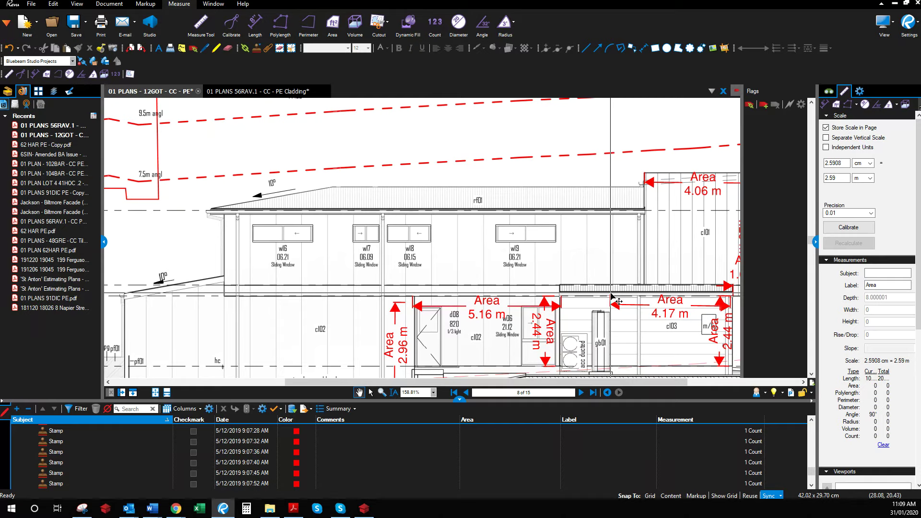
scroll(529, 290, "up", 1)
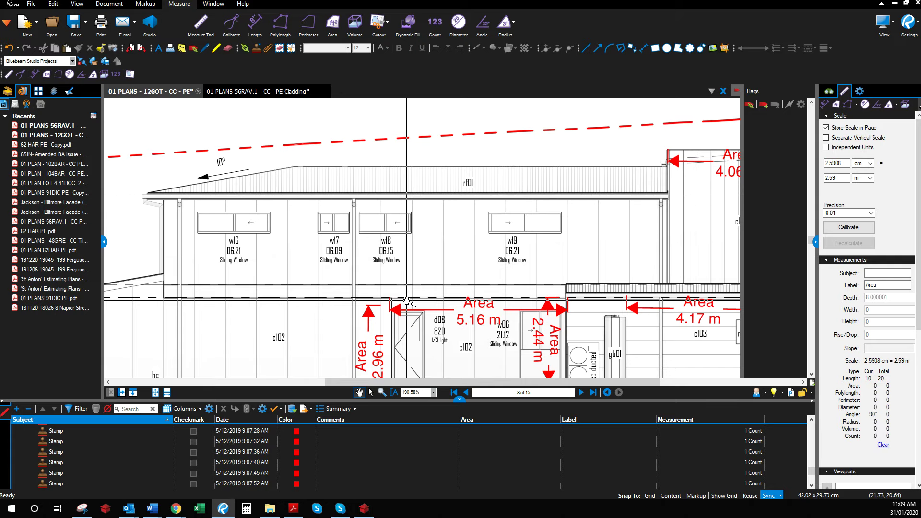
scroll(403, 288, "left", 6)
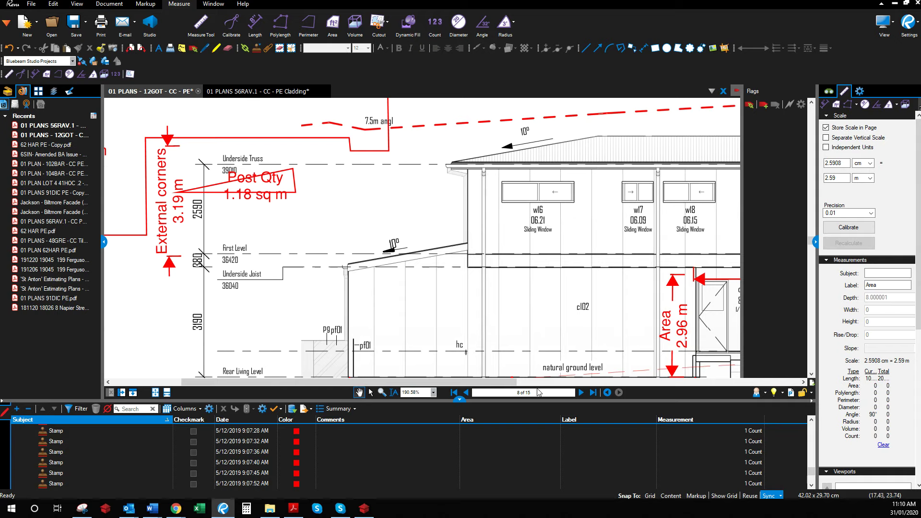
mouse_move(537, 330)
left_mouse_down()
mouse_move(340, 344)
mouse_move(327, 325)
left_mouse_up()
left_click_drag(638, 226, 539, 219)
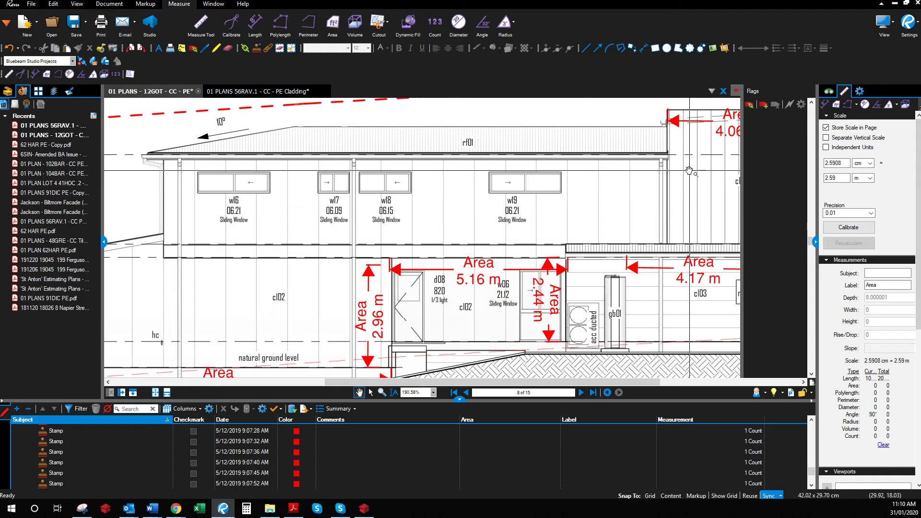
- Measure the length of the upper-level wall below the eaves on the Left Side Elevation (North)
left_click(824, 103)
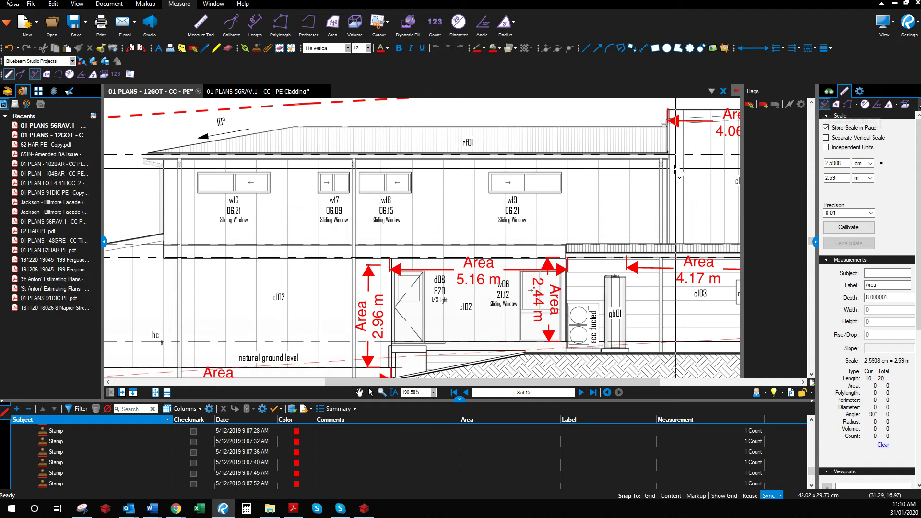
left_click(668, 159)
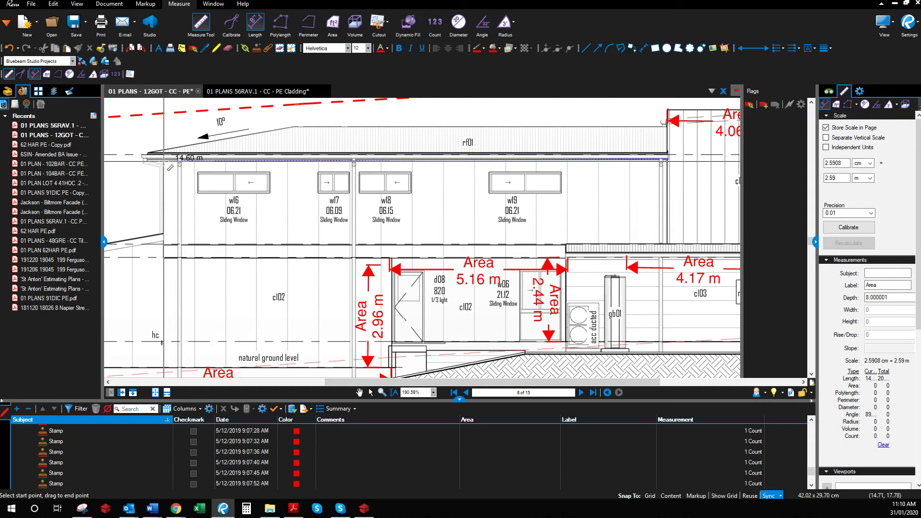
left_click(170, 168)
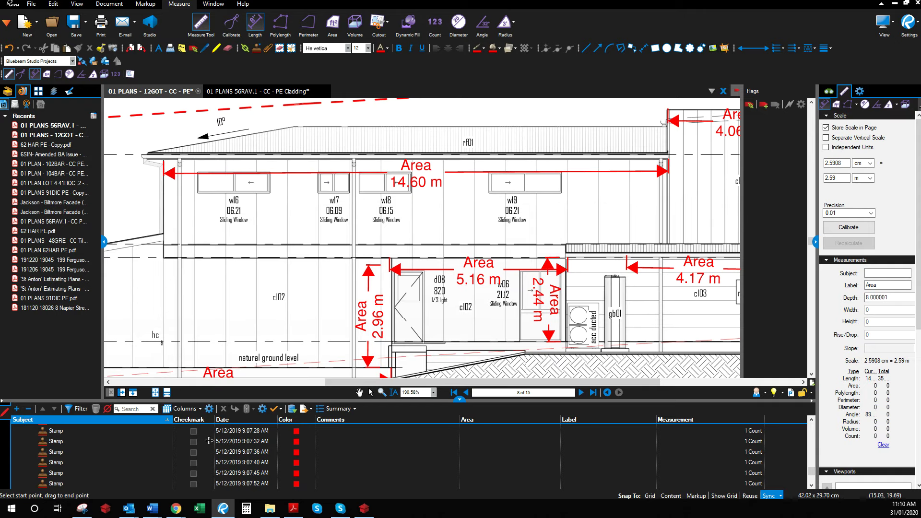
- In the Lan Con Qld bill, duplicate the Hardiflex 3000mm x 900mm x 6.0mm line and set the copy's quantity to 17
left_click(366, 510)
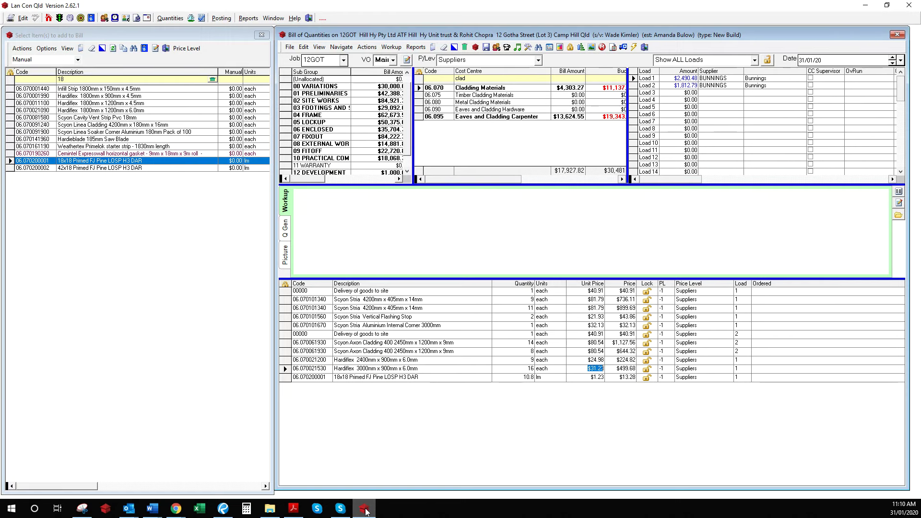
left_click_drag(284, 369, 291, 394)
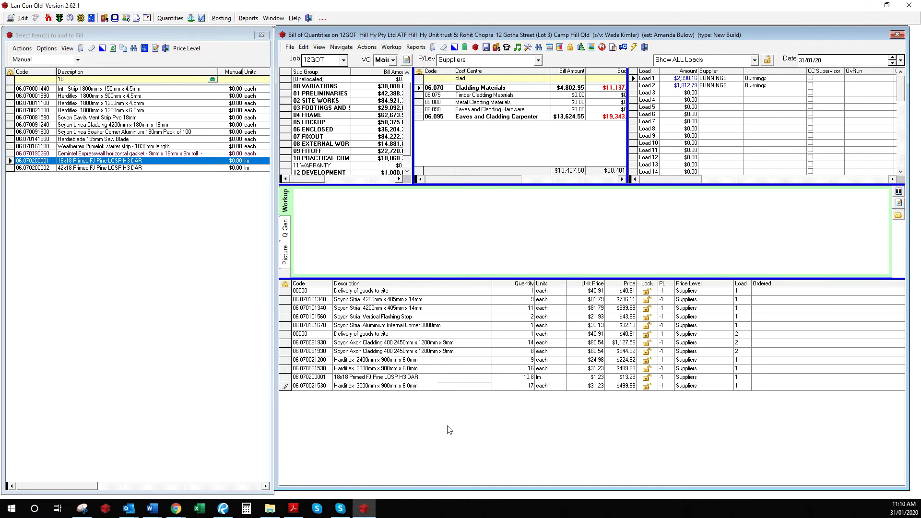
key("Return")
key("Return")
key("Return")
key("Return")
- Return to the Revu plans, review the whole elevation sheet, and go back to the Ground Level floor plan on page 6
left_click(223, 508)
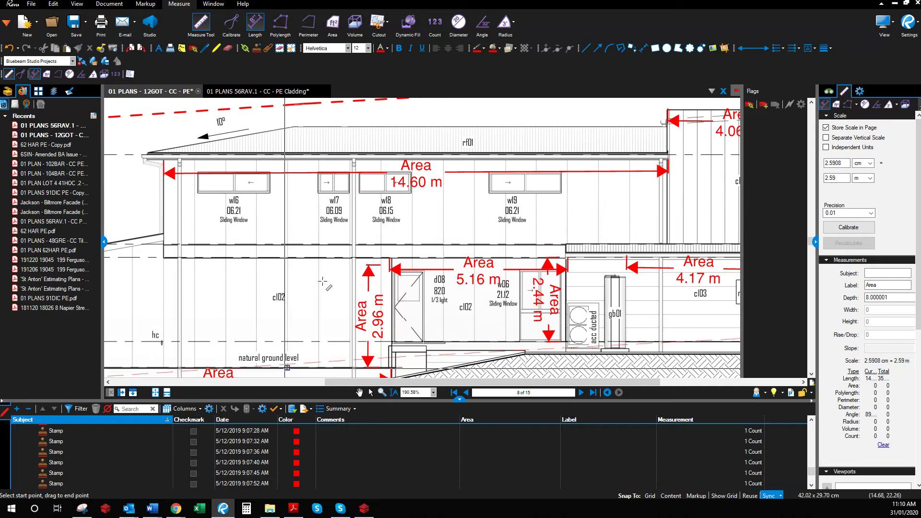
scroll(323, 282, "down", 4)
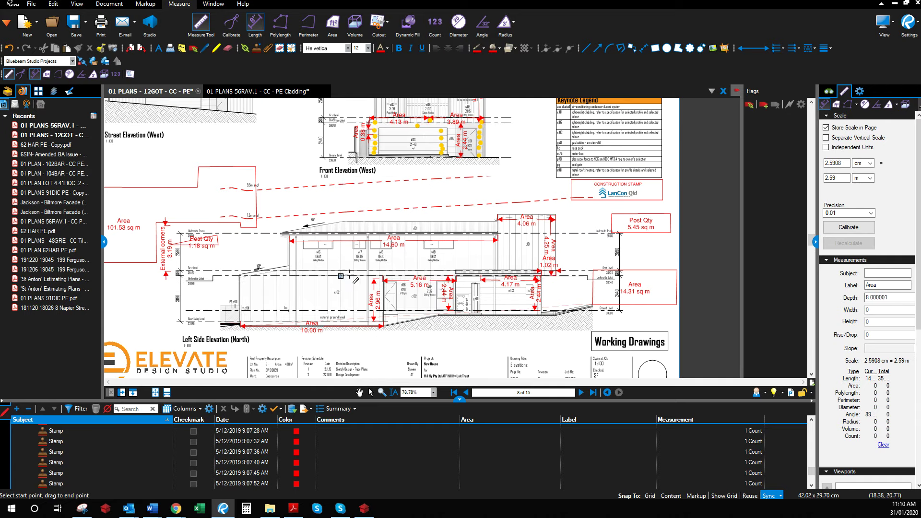
left_click(359, 393)
left_click_drag(426, 197, 455, 228)
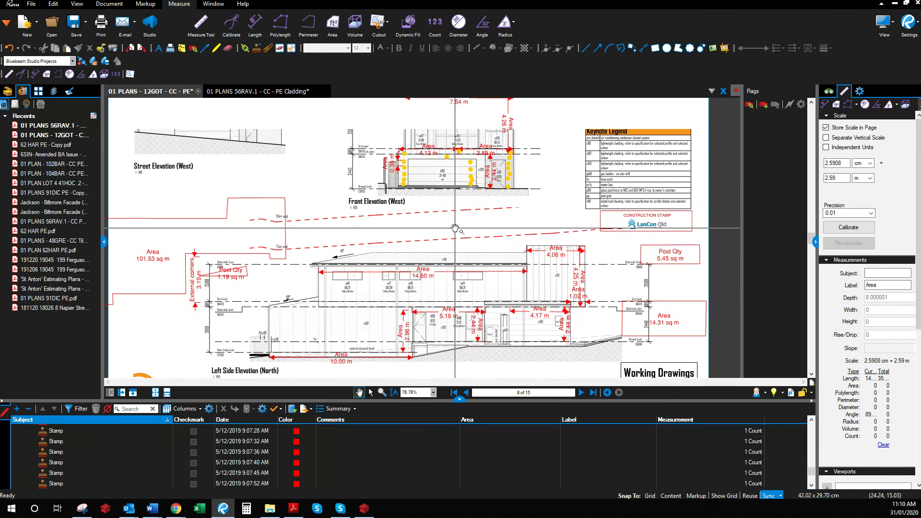
left_click(466, 393)
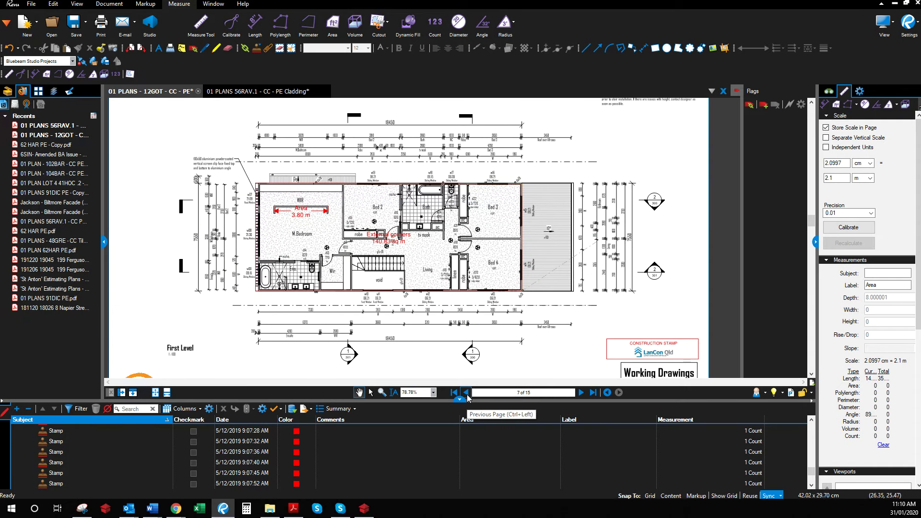
left_click(465, 393)
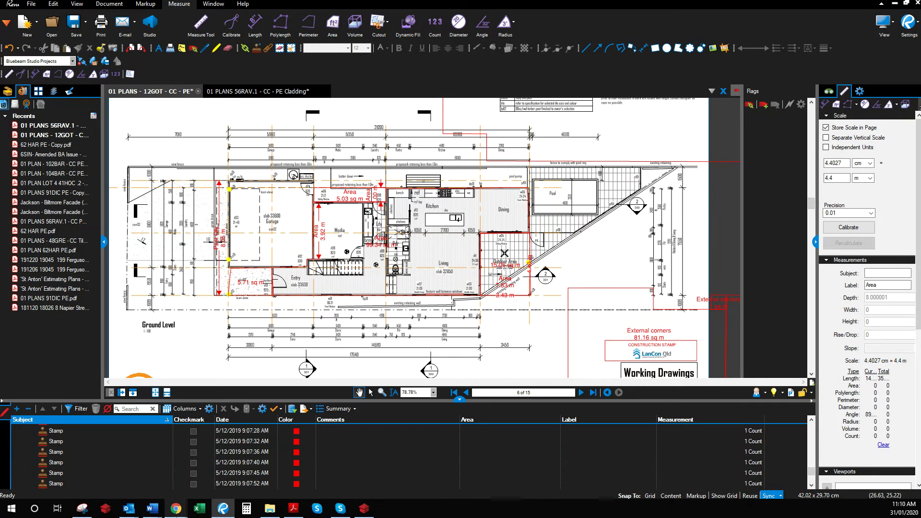
mouse_move(152, 510)
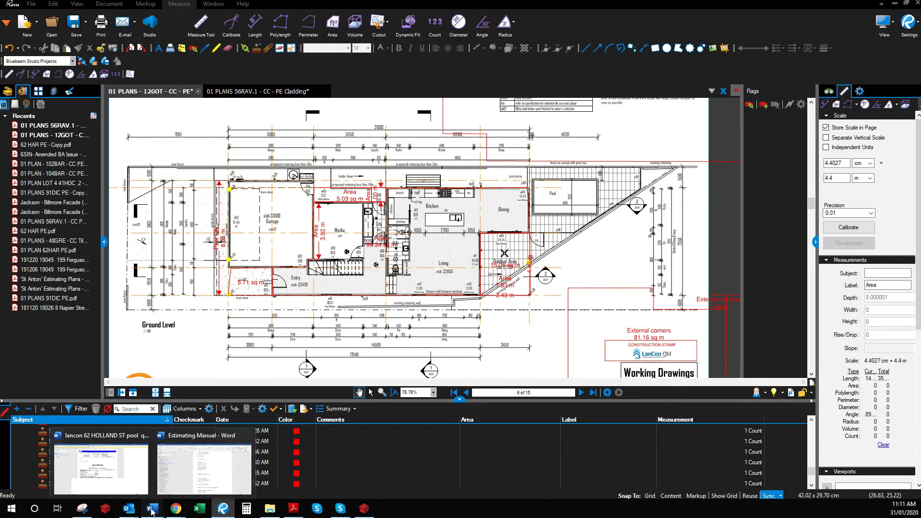
- Open the Estimating Manual in Word and reword the 68x19 external corners line to "Lightweight fibre cement sheets excl Linea board – 68x19"
left_click(211, 480)
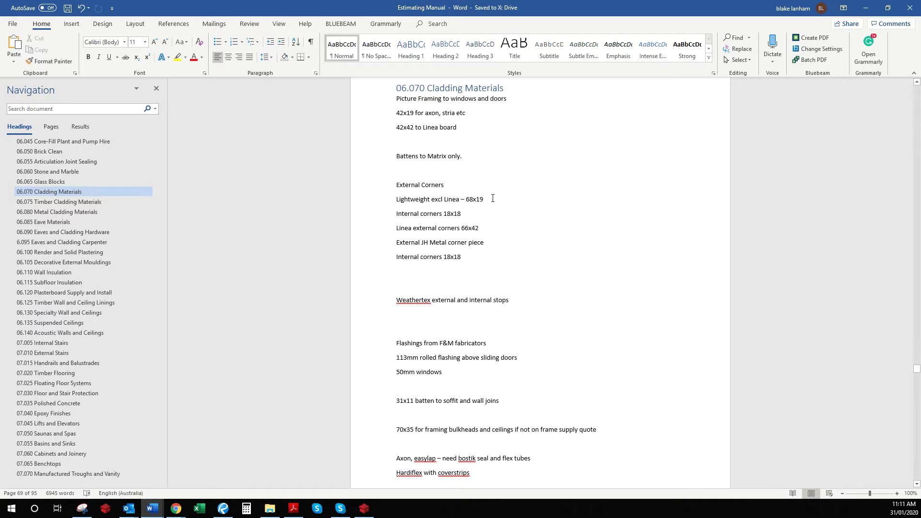
triple_click(440, 205)
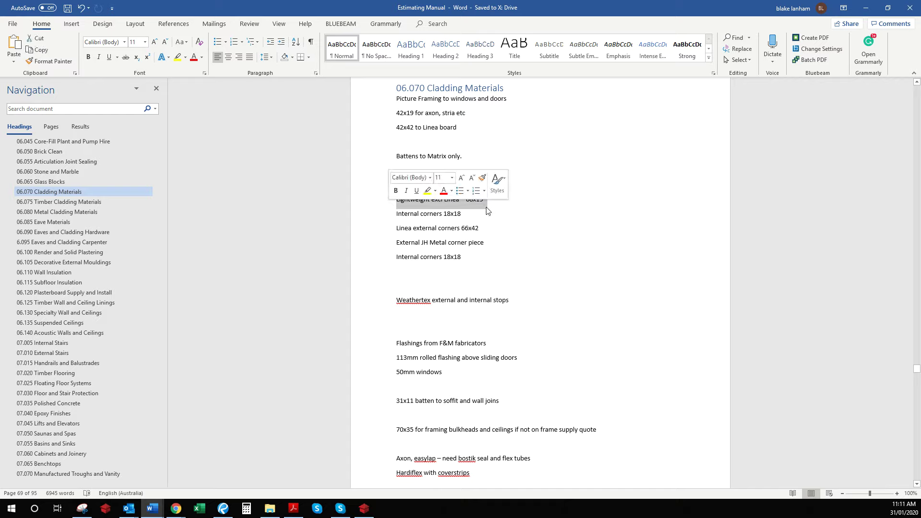
left_click(519, 206)
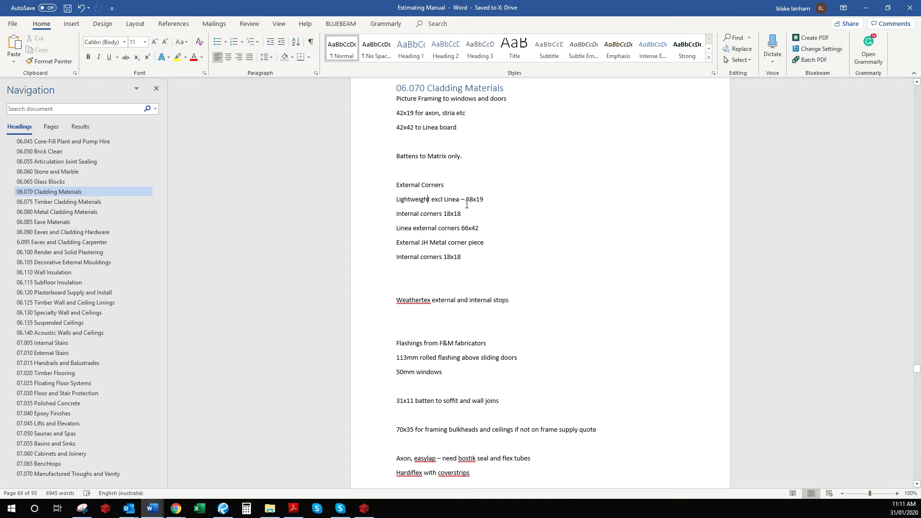
type("fibre cem")
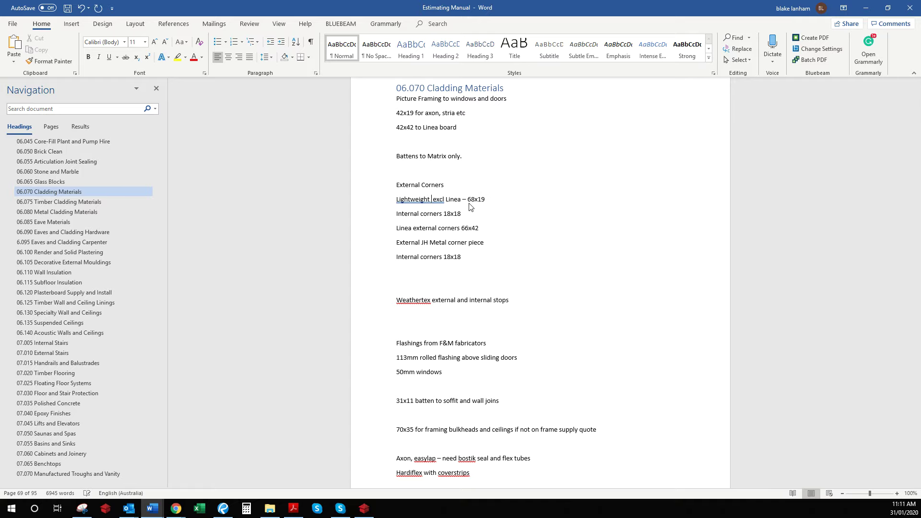
type("ent sheets")
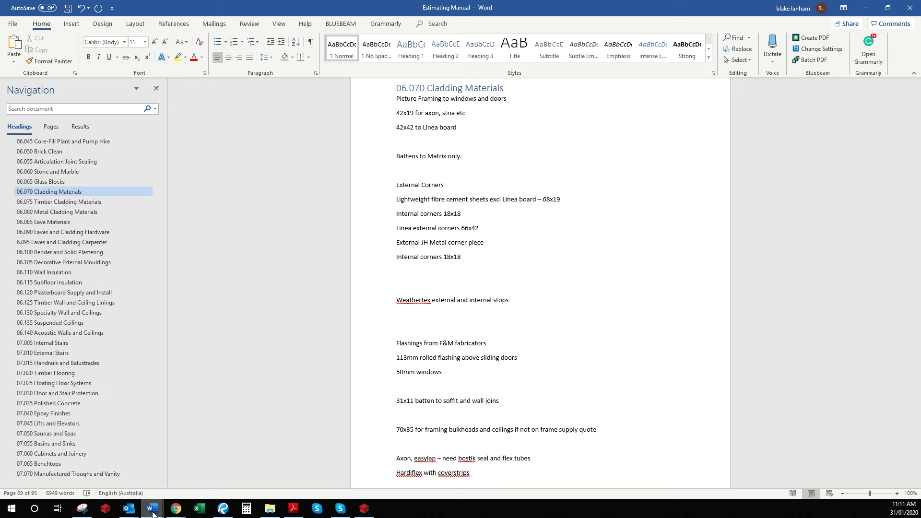
- Switch to the Lan Con Qld bill, search the item descriptions for 68, and clear the description filter
mouse_move(152, 514)
mouse_move(227, 514)
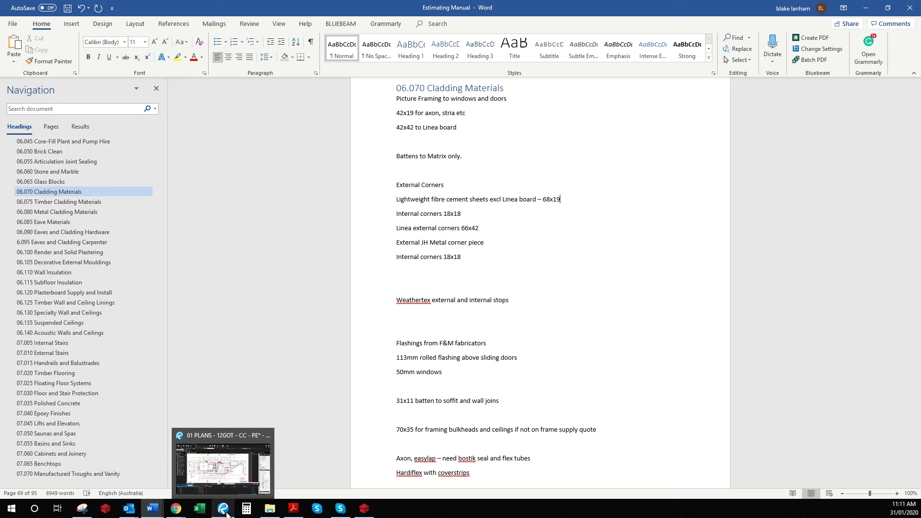
left_click(223, 509)
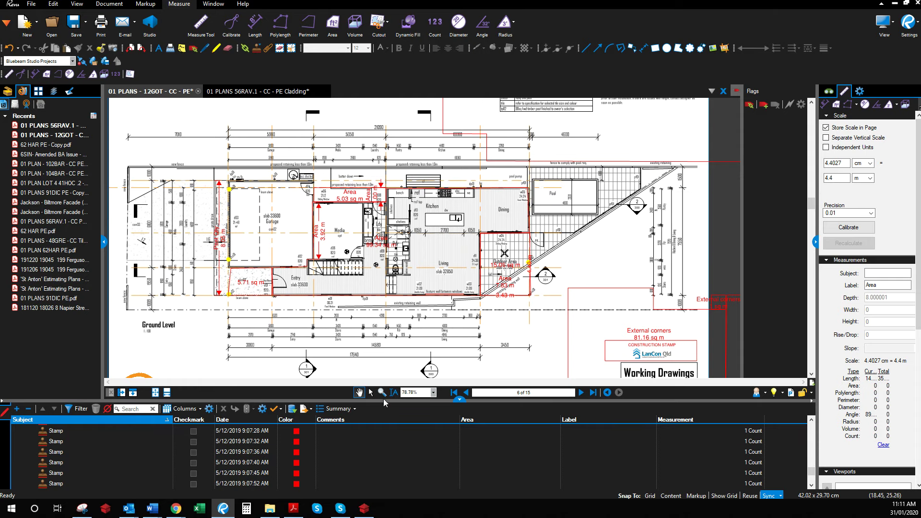
left_click(364, 509)
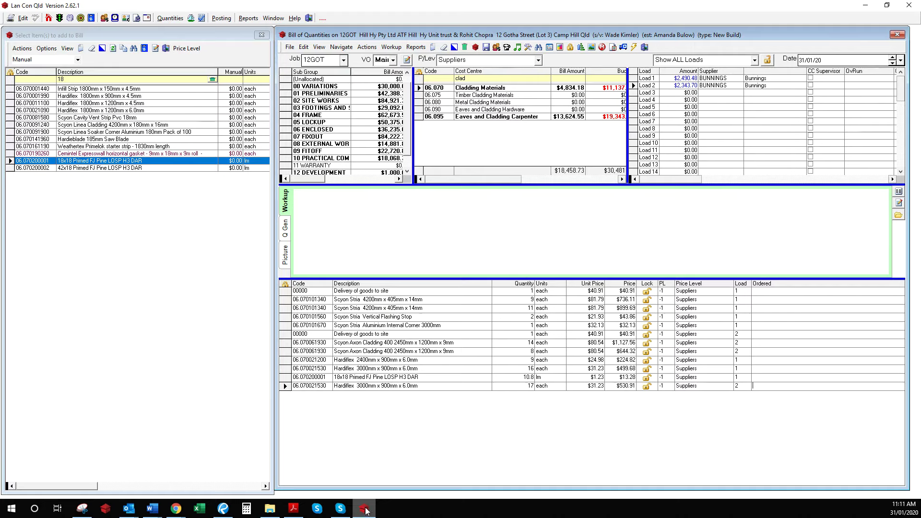
left_click(89, 78)
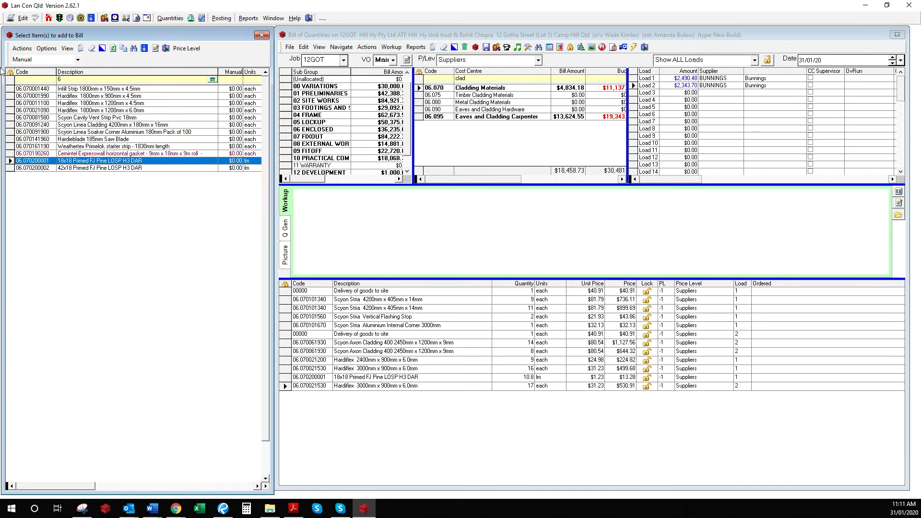
type("68")
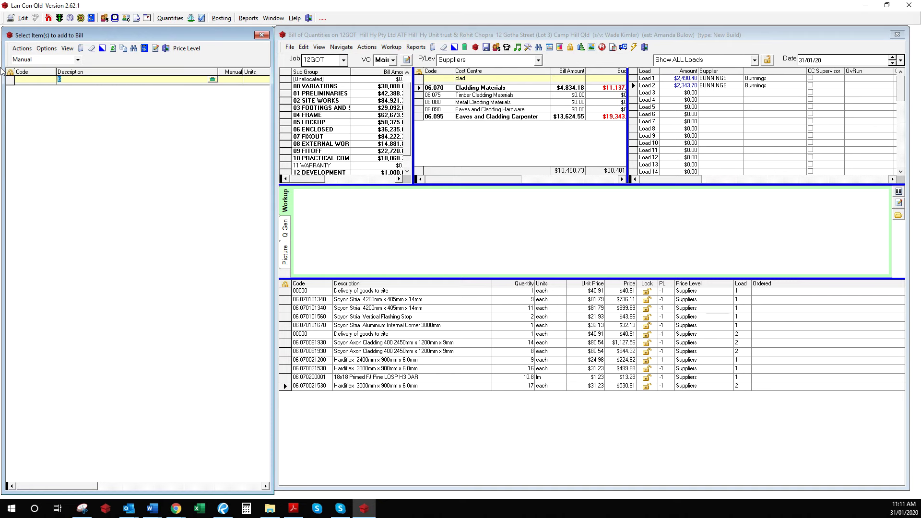
key("BackSpace")
type("9")
key("BackSpace")
key("BackSpace")
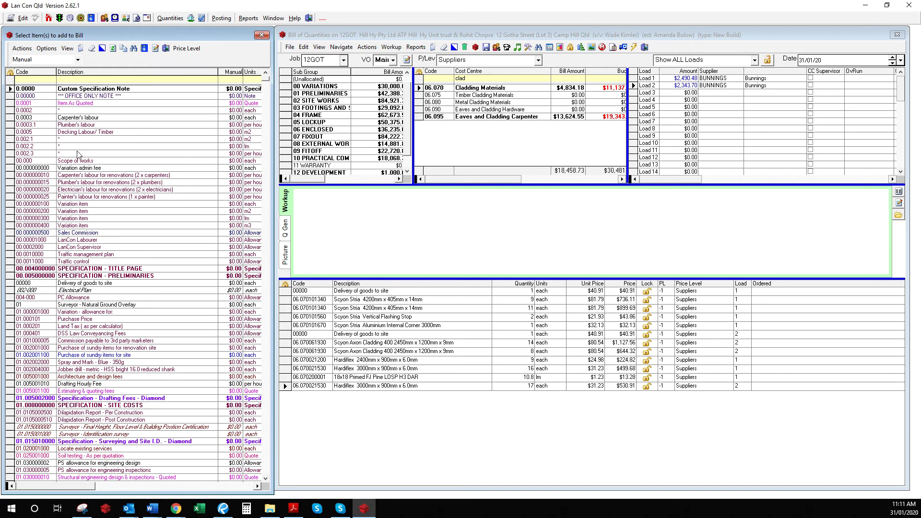
- Add the blank lm item 0.002.2 to the bill and describe it as "68x19mm 5.4m lengths" in its workup
double_click(79, 146)
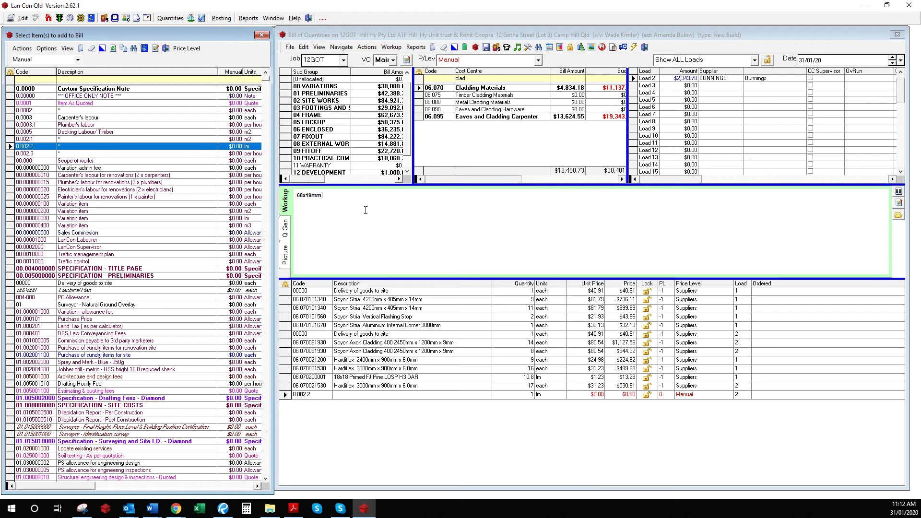
left_click(580, 447)
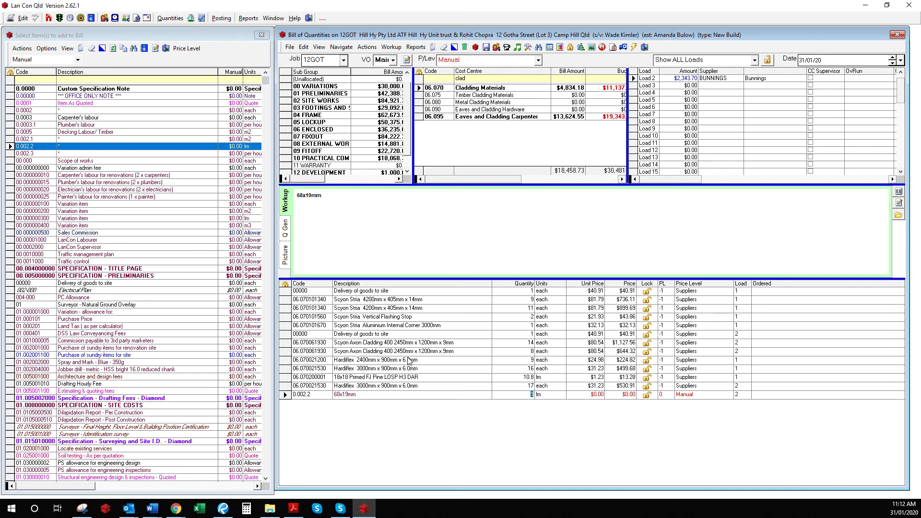
left_click(352, 378)
left_click(295, 378)
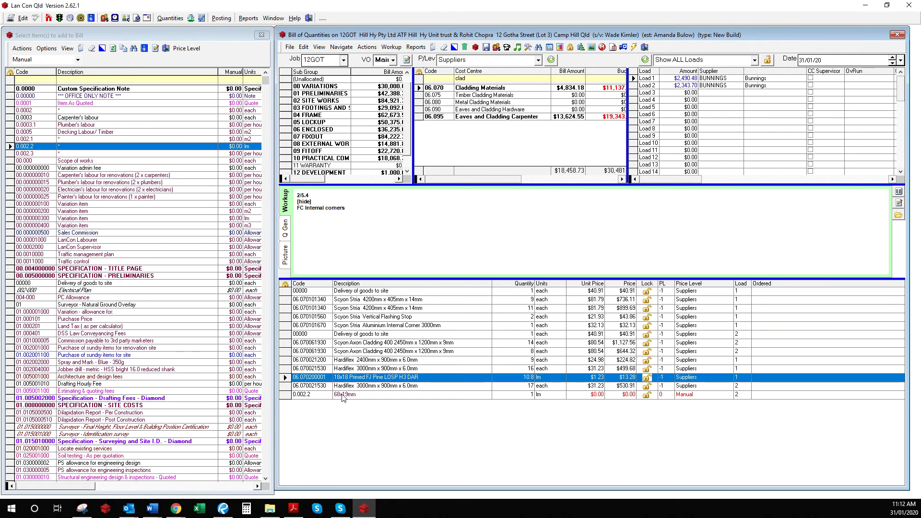
left_click(360, 396)
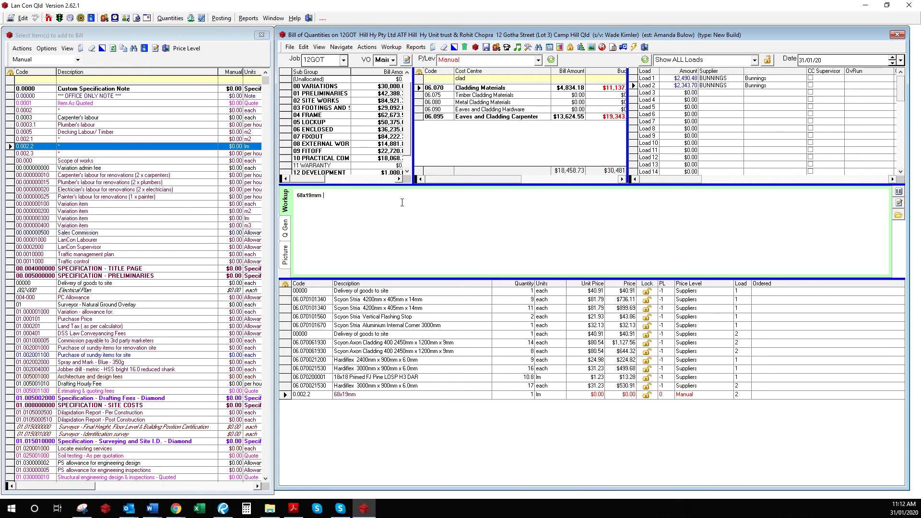
type("m lengths")
- In the Revu plans, place green count markers on the eight external corners of the Ground Level floor plan
left_click(224, 509)
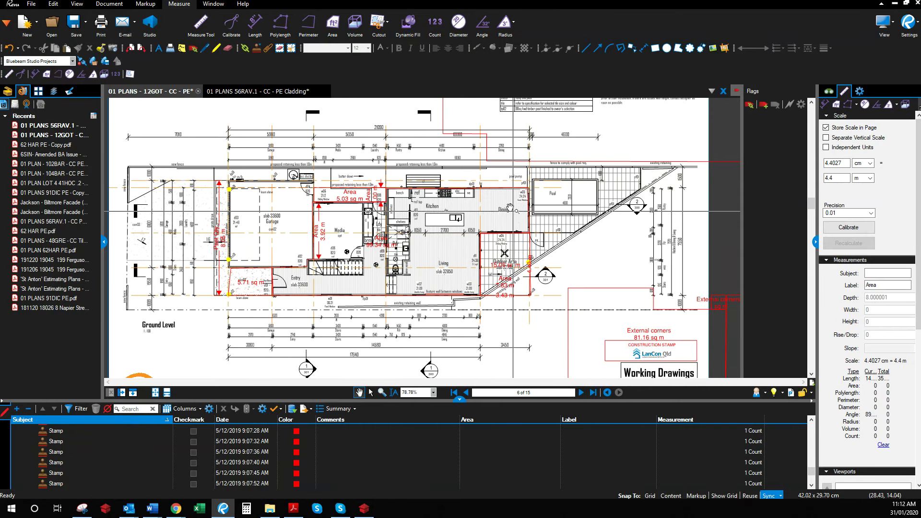
left_click(435, 21)
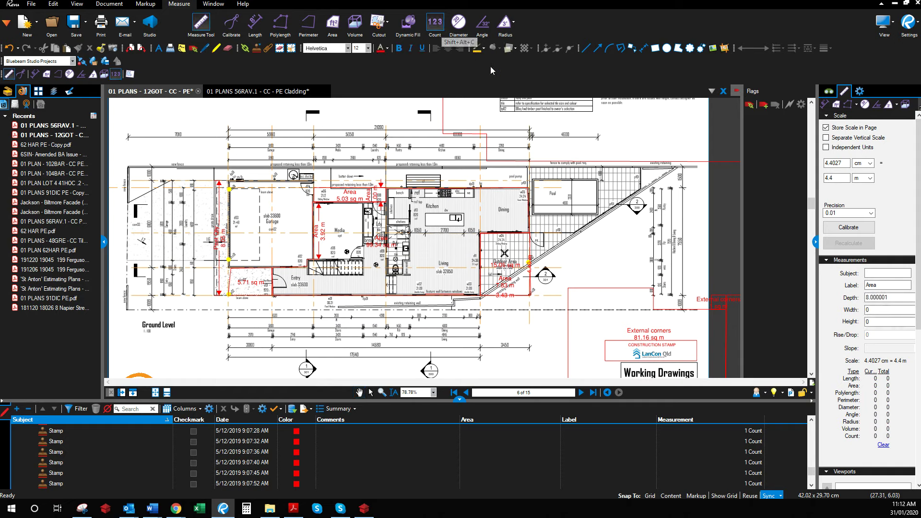
left_click(484, 48)
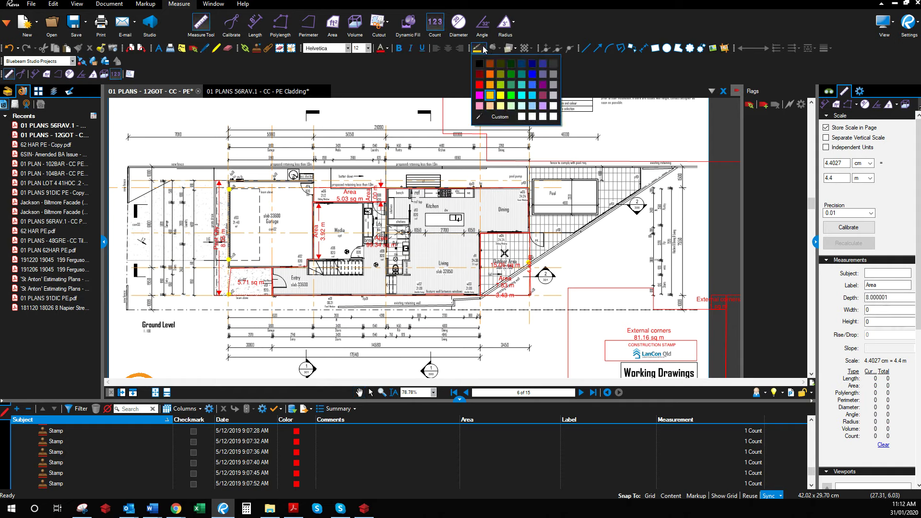
left_click(511, 95)
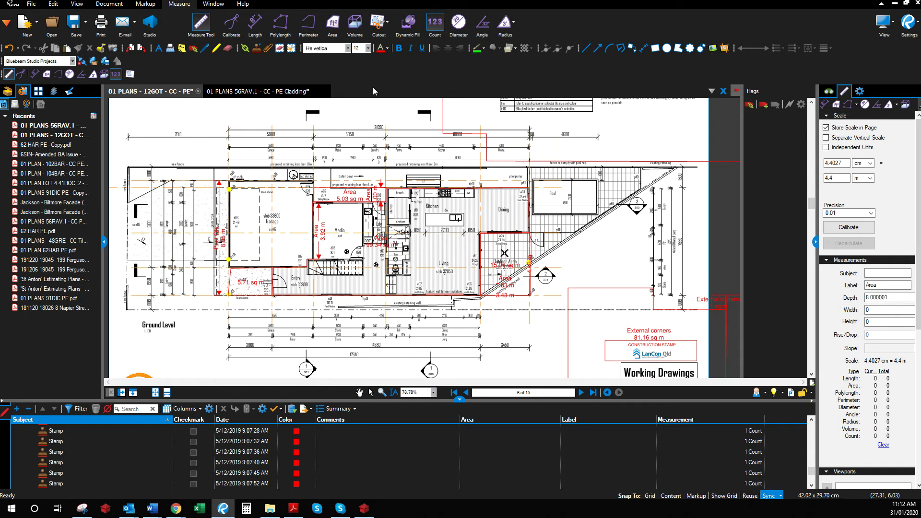
left_click(228, 179)
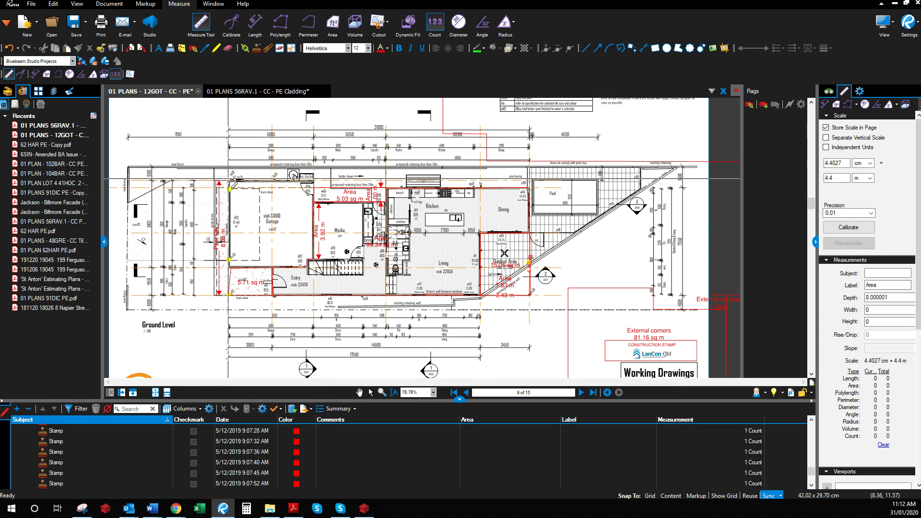
left_click(316, 179)
left_click(379, 184)
left_click(543, 190)
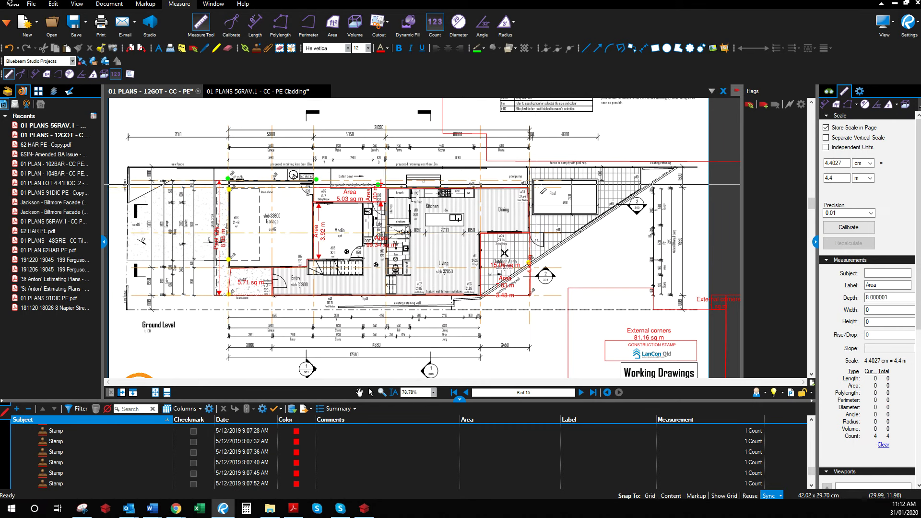
left_click(535, 235)
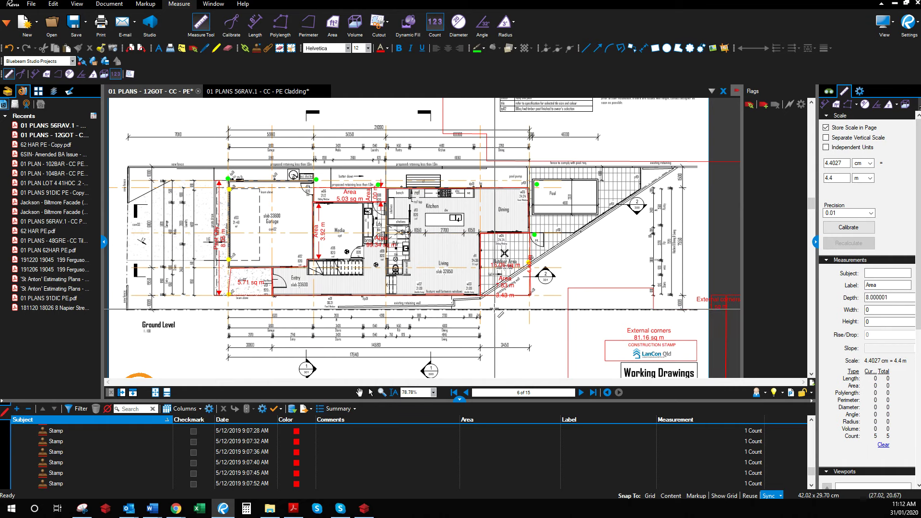
left_click(484, 300)
left_click(268, 299)
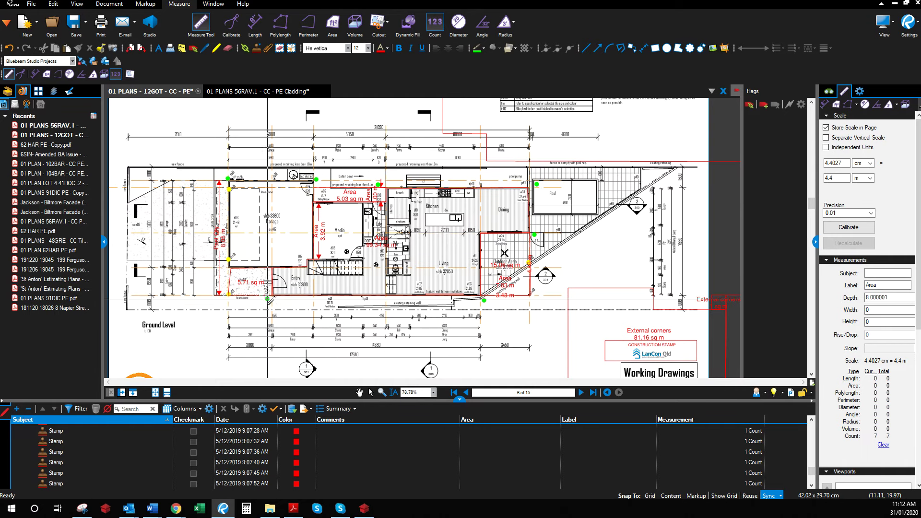
left_click(220, 271)
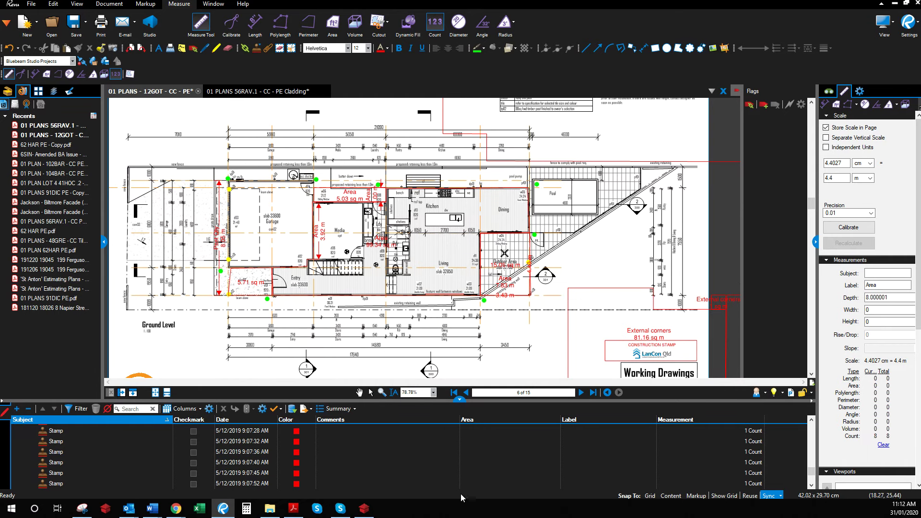
- Back in the Lan Con Qld bill, enter the workup 8/5.4 for the 68x19mm line and assign the line to load 1
left_click(364, 509)
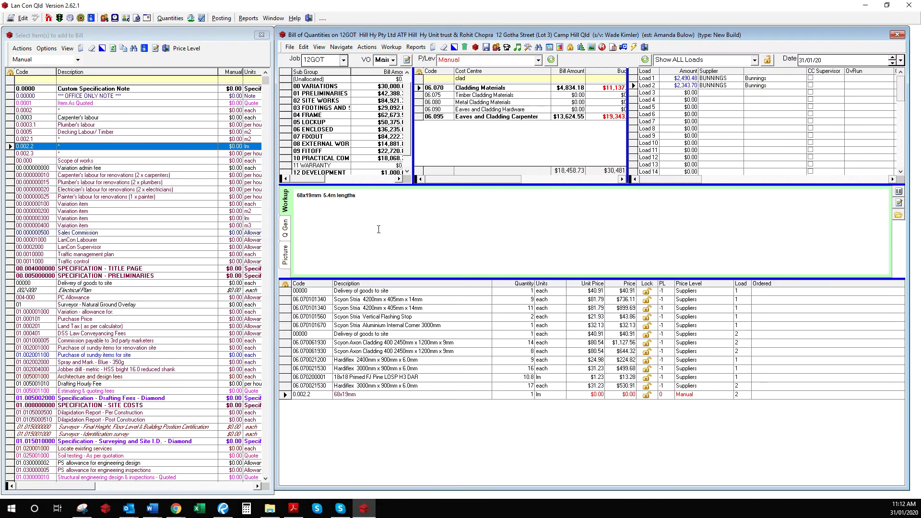
type("8/5.4")
left_click(456, 387)
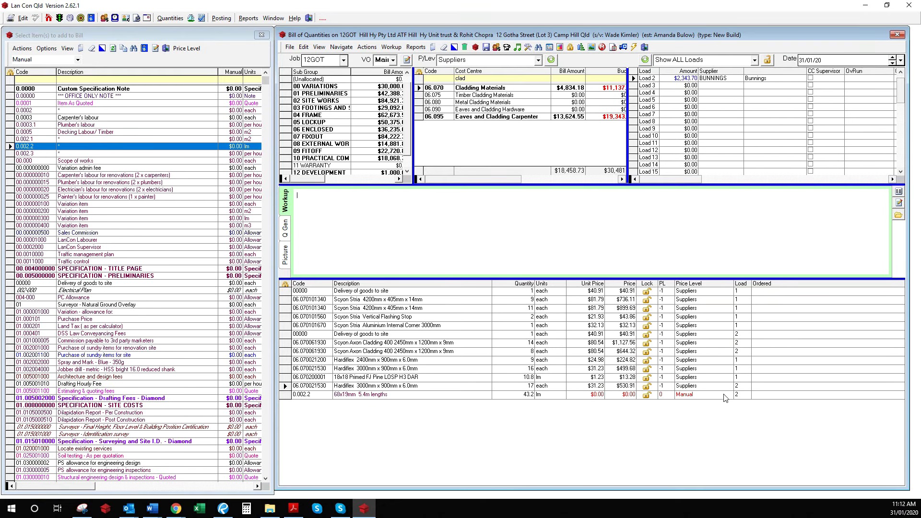
left_click(743, 396)
type("1")
key("Tab")
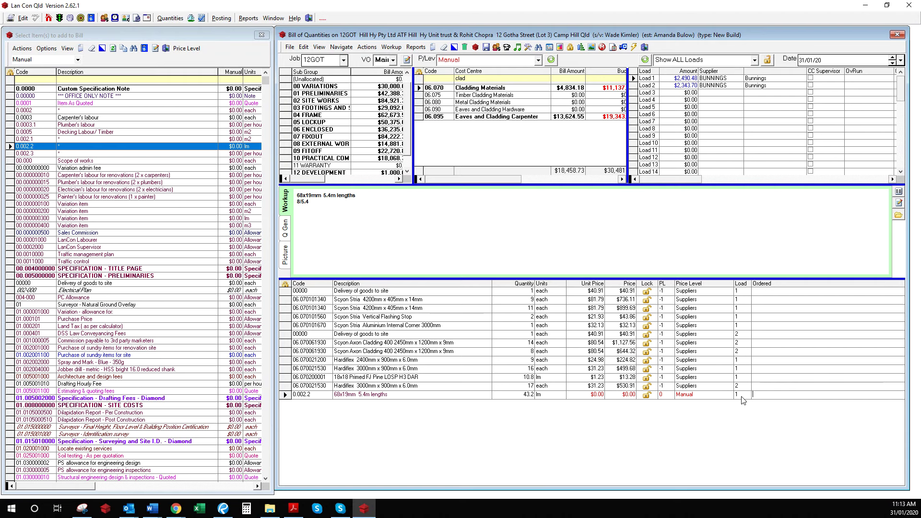
- Duplicate the 68x19mm 5.4m lengths line and assign the copy to load 2
key("Return")
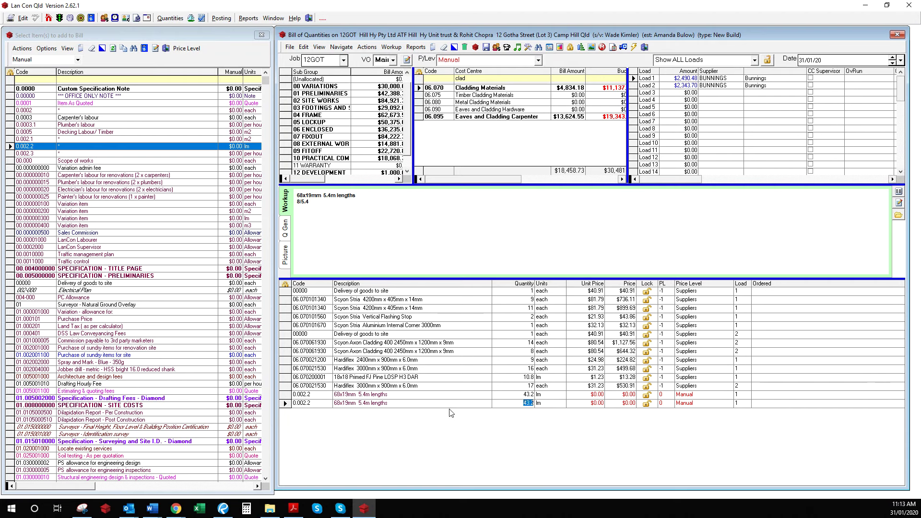
left_click(739, 404)
type("2")
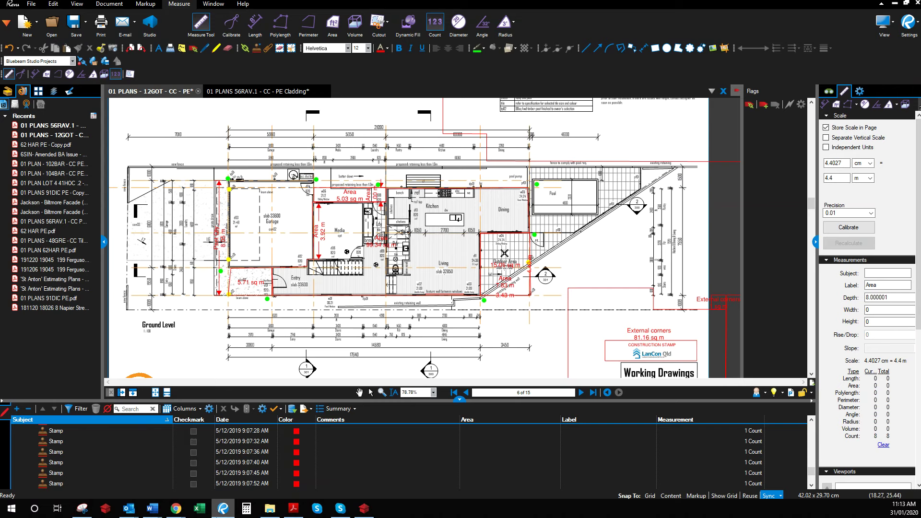
- Examine the First Level floor plan on page 7 in Revu, then open the 68x19mm workup in the Lan Con Qld bill
left_click(223, 508)
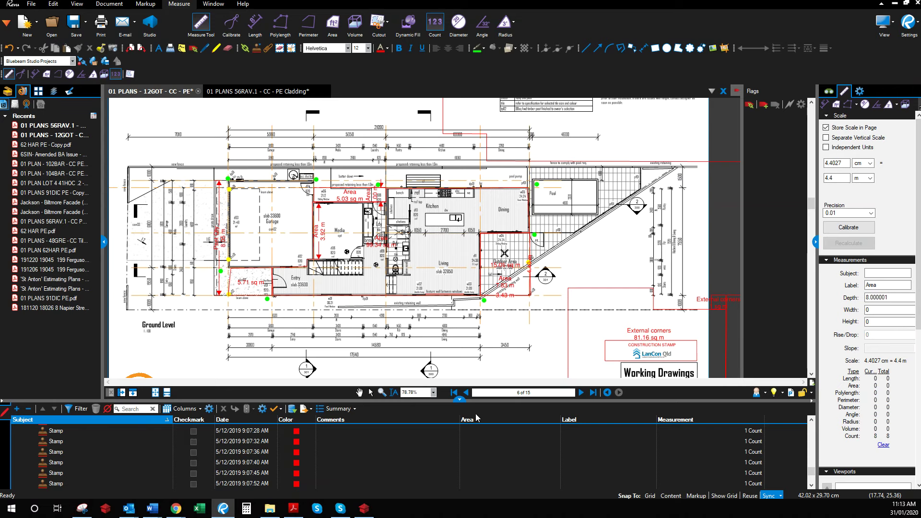
left_click(581, 393)
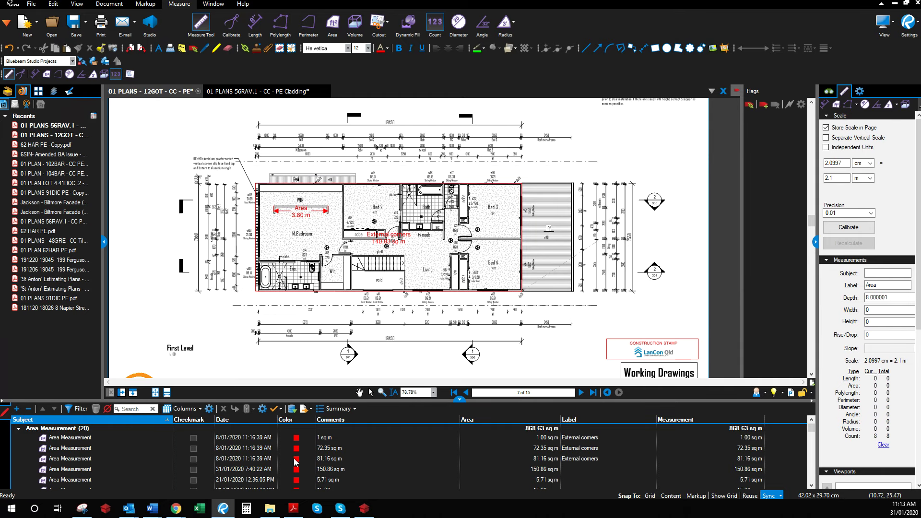
left_click(368, 509)
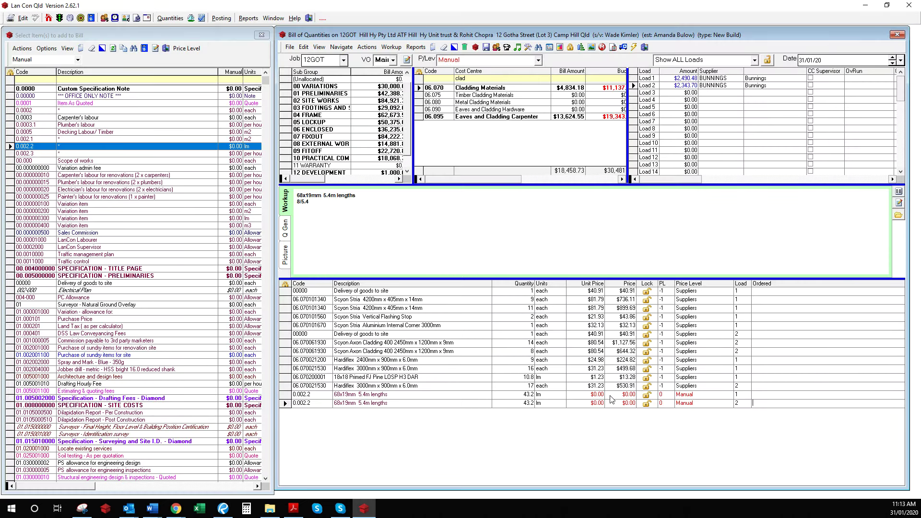
left_click(301, 202)
left_click(518, 396)
- Switch back to the Revu plans and return to the Ground Level floor plan on page 6
mouse_move(151, 513)
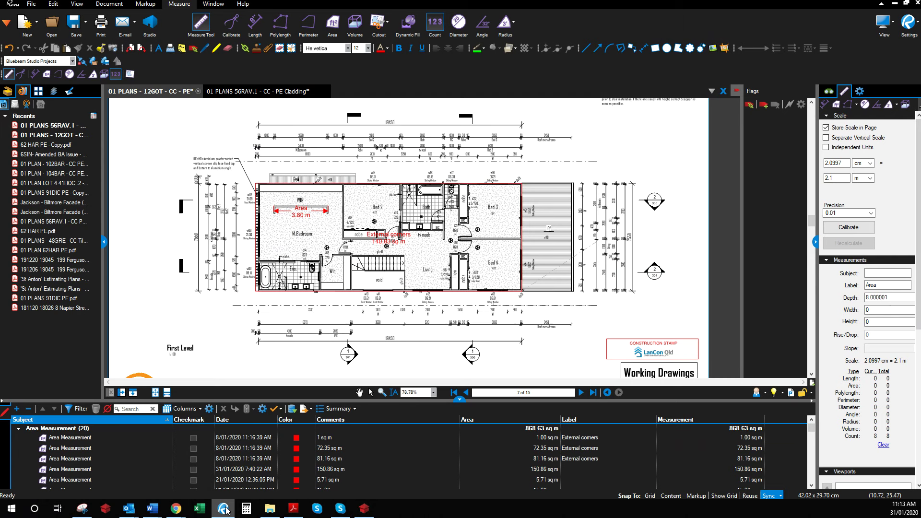
left_click(223, 508)
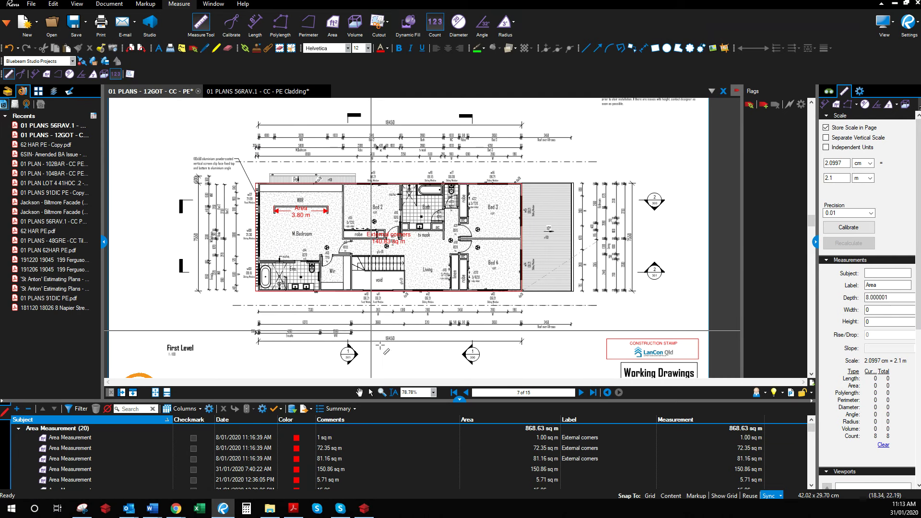
left_click(465, 392)
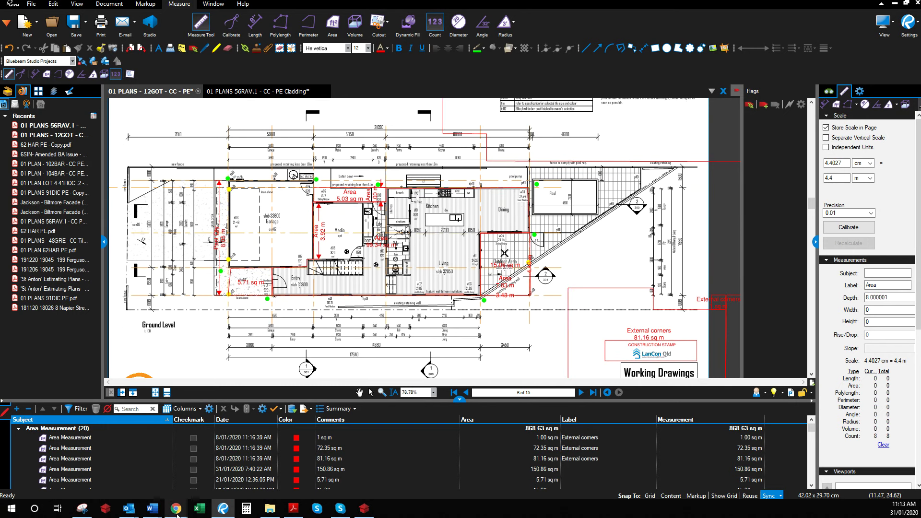
- Look up the internal corner size in the Cladding Materials section of the Estimating Manual in Word
mouse_move(178, 513)
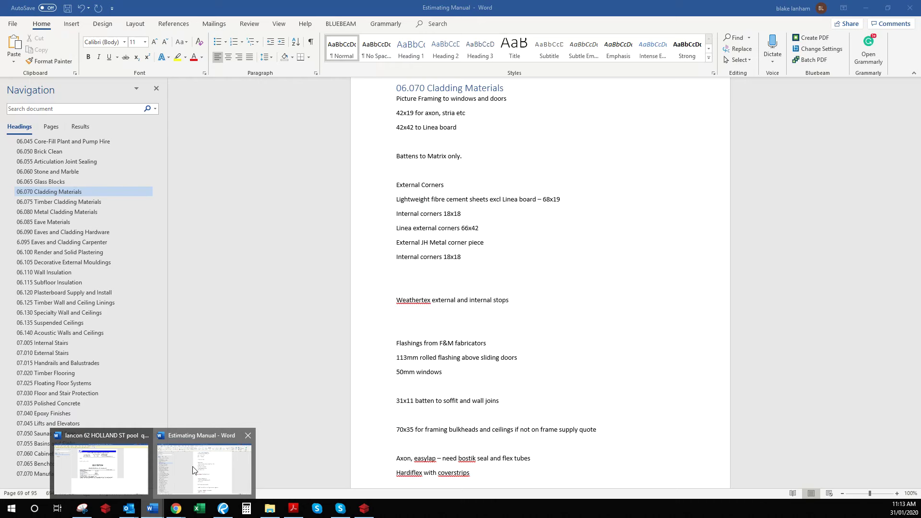
left_click(195, 470)
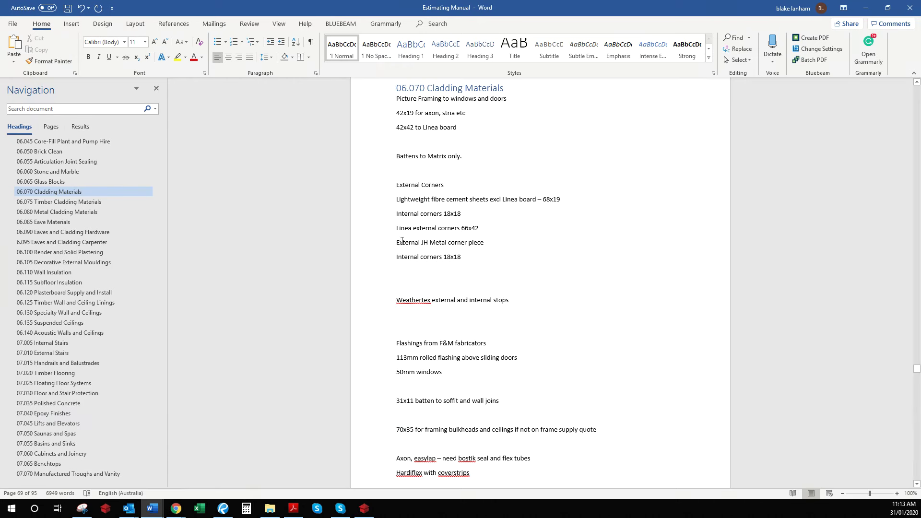
triple_click(445, 213)
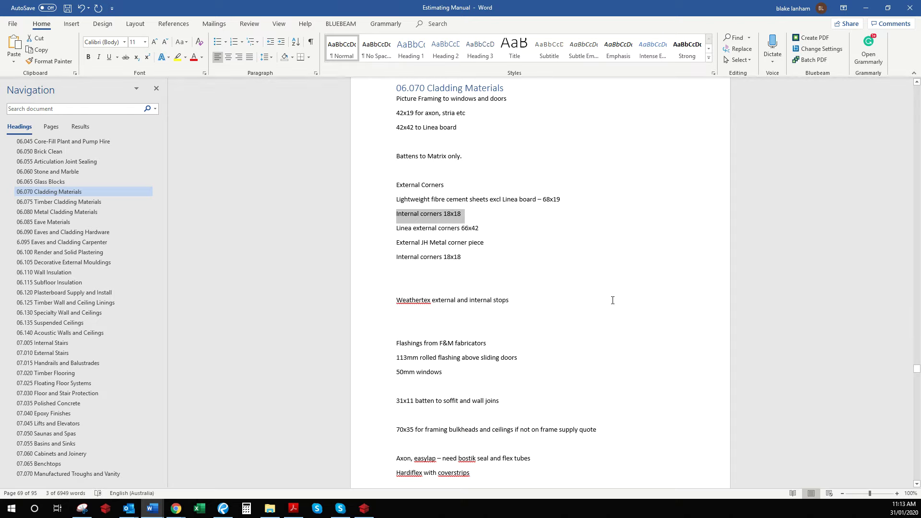
- Back in the Lan Con Qld bill, set the workup of the 18x18 Primed FJ Pine internal corners line to 4/5.4
mouse_move(294, 512)
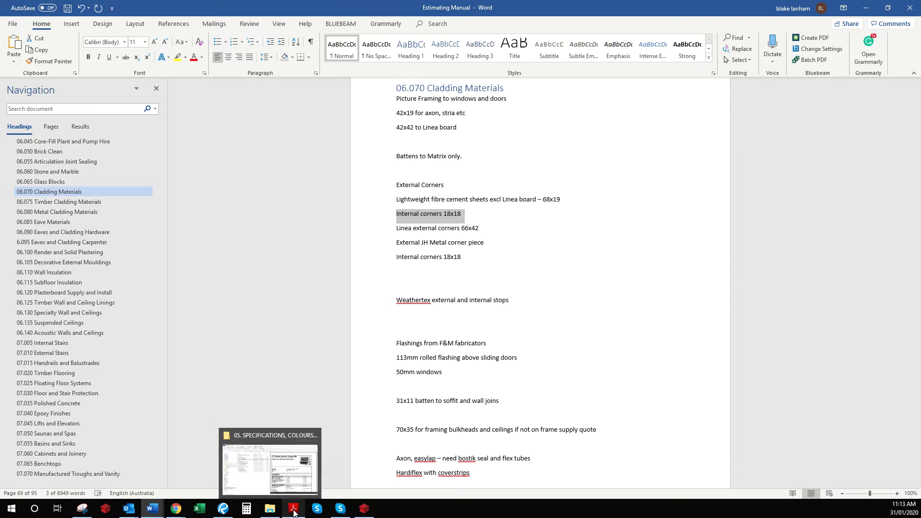
left_click(364, 510)
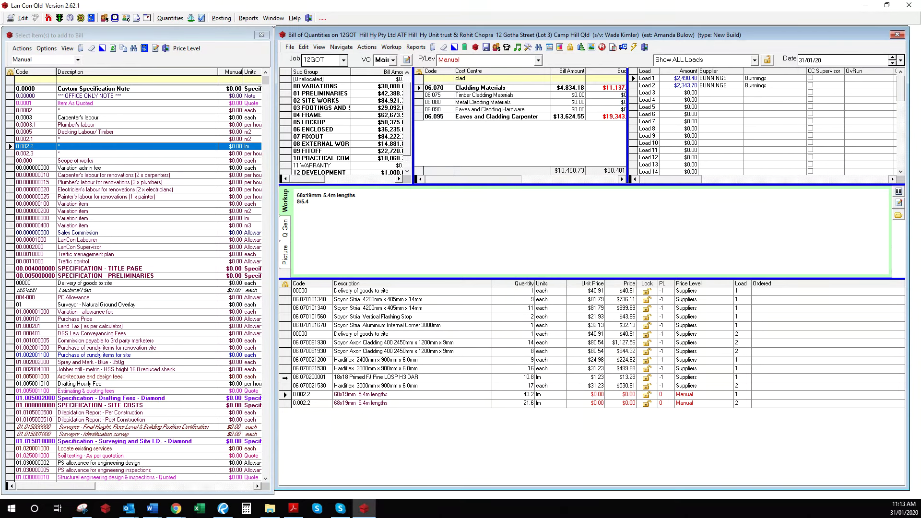
left_click(315, 377)
left_click(301, 194)
type("4/5.4")
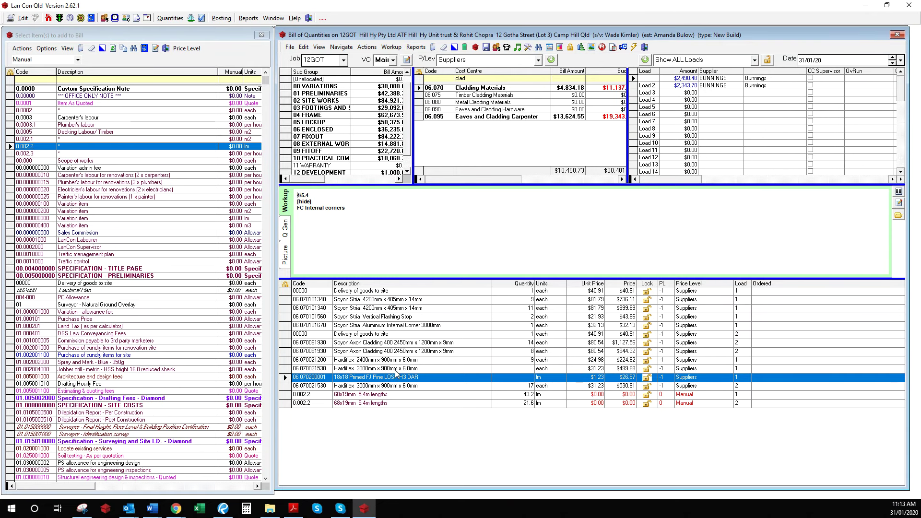
left_click(395, 369)
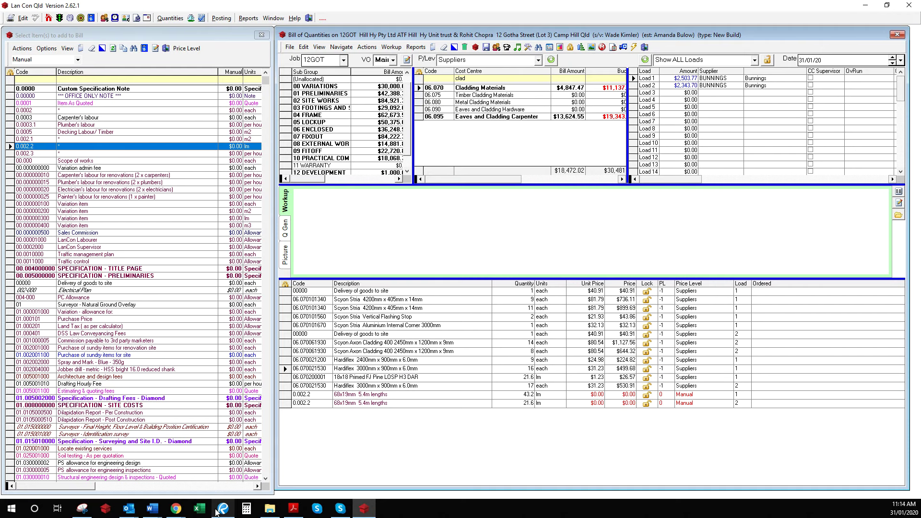
- Switch to the James Hardie website in Chrome and examine its range of cladding products
mouse_move(217, 512)
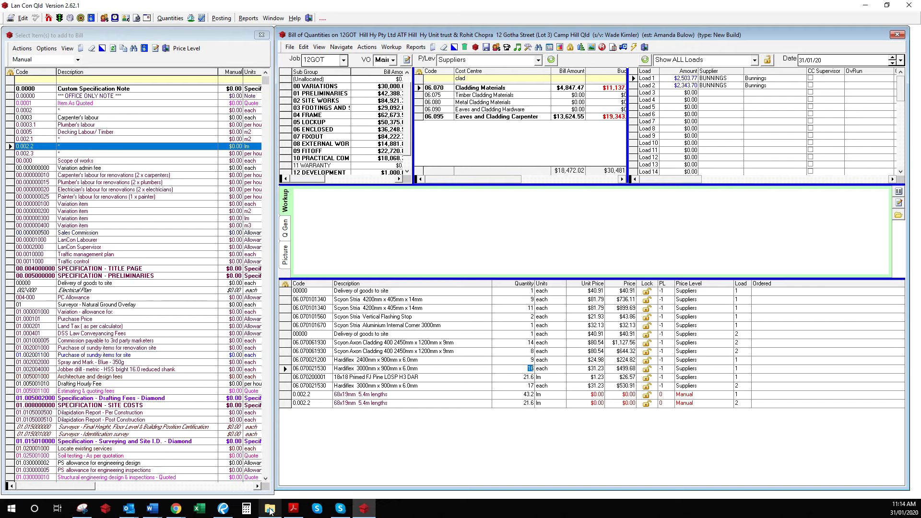
mouse_move(181, 510)
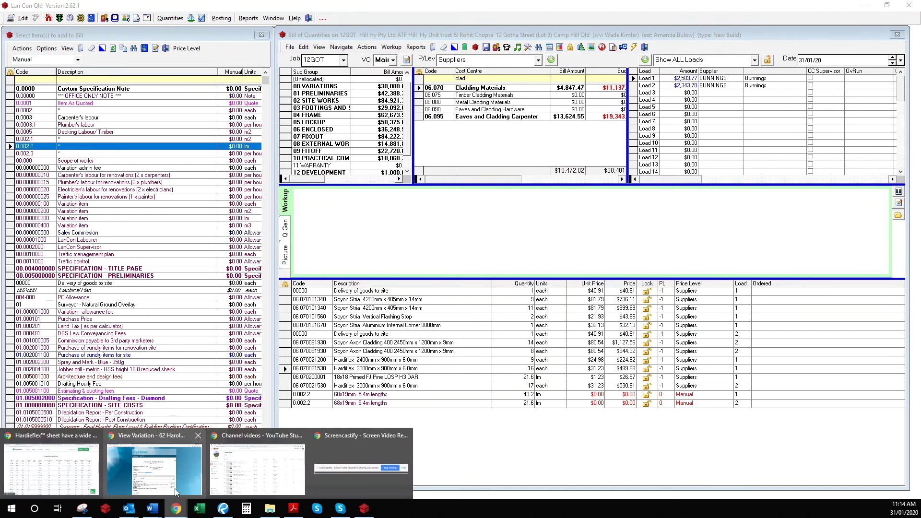
left_click(155, 461)
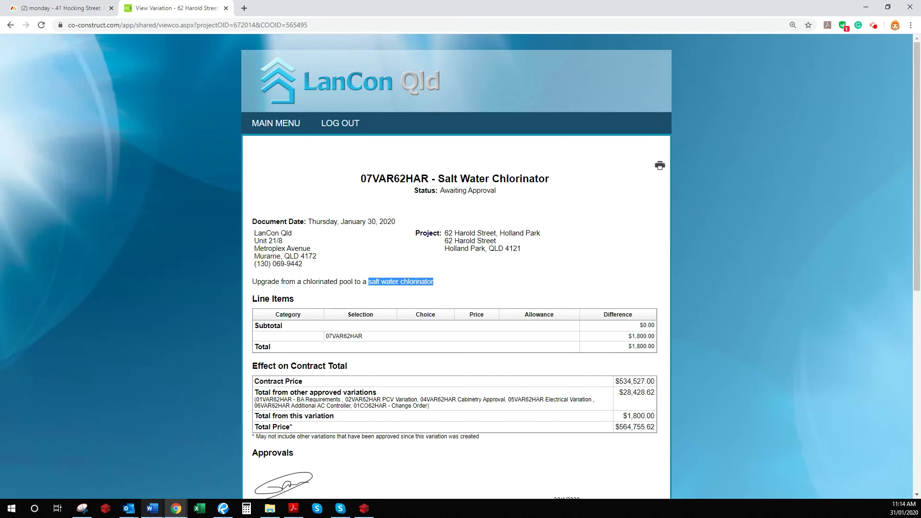
left_click(176, 508)
left_click(68, 482)
scroll(309, 314, "up", 10)
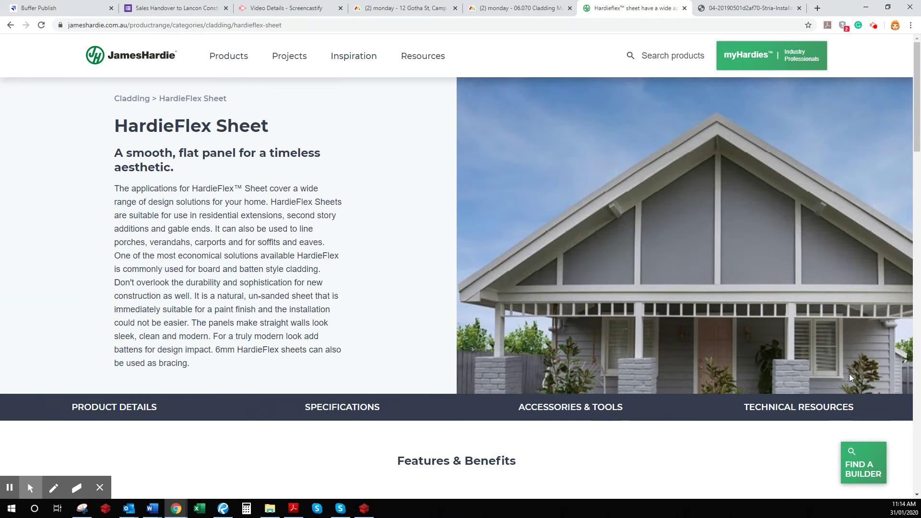
left_click(6, 28)
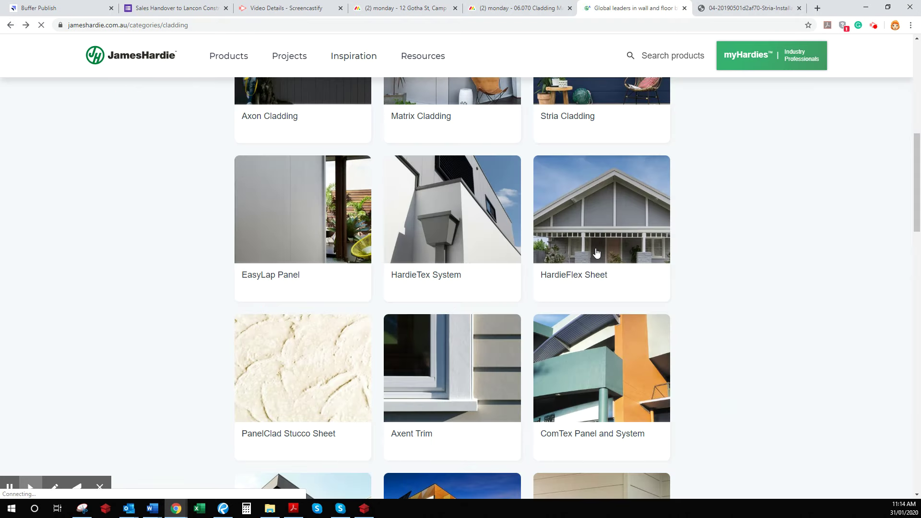
scroll(689, 288, "down", 2)
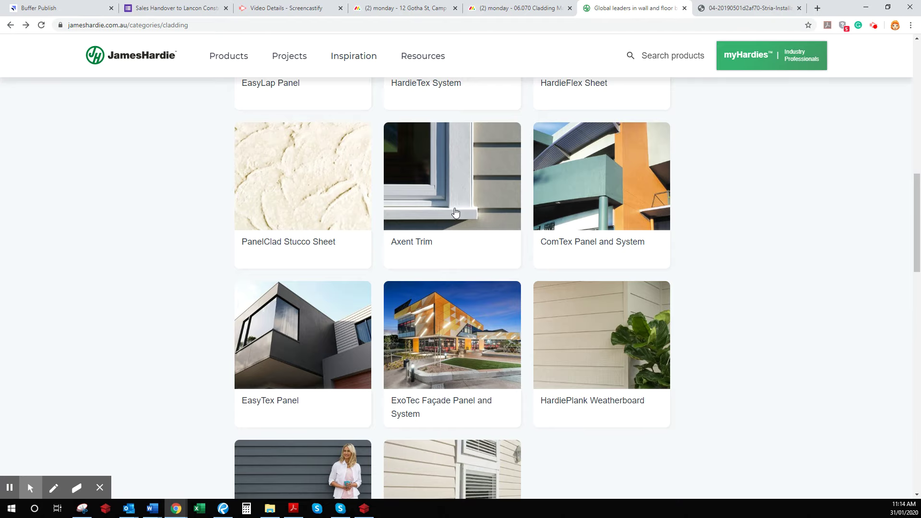
scroll(455, 213, "down", 3)
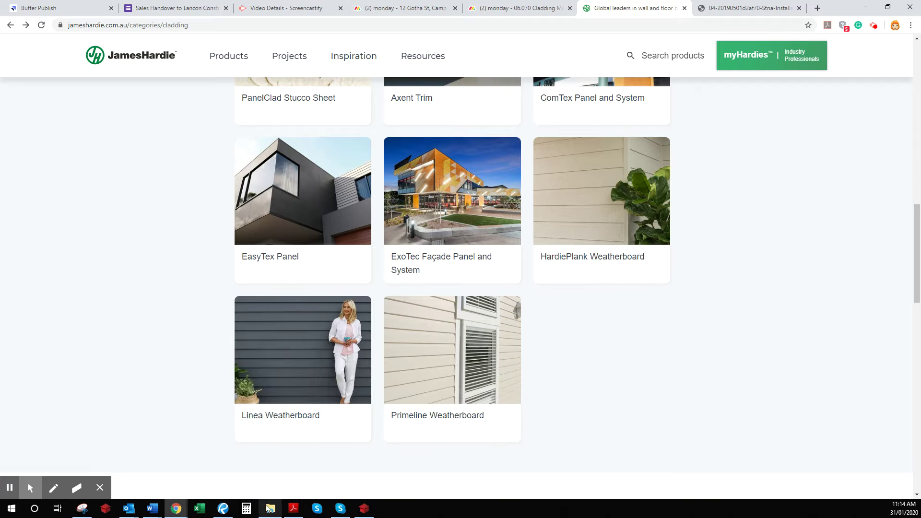
- Switch to the Revu plans and bring up the Window Schedule on page 13
mouse_move(134, 510)
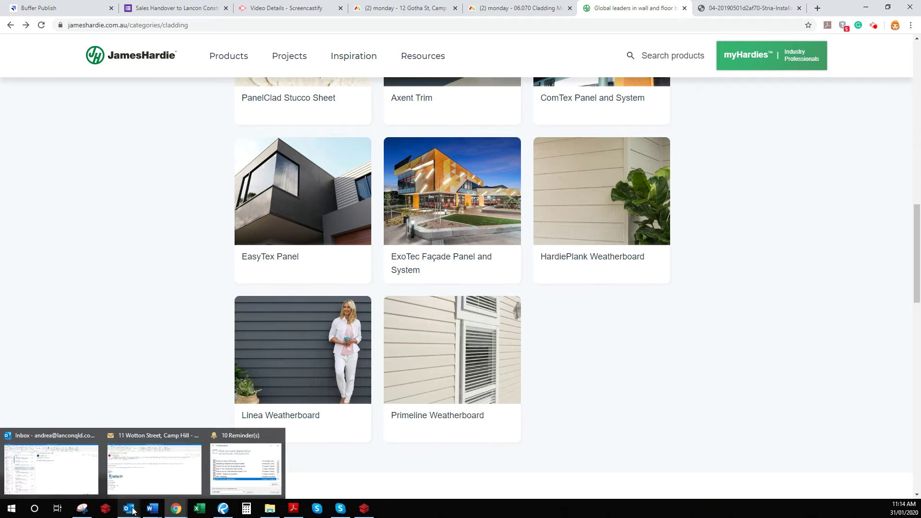
mouse_move(168, 511)
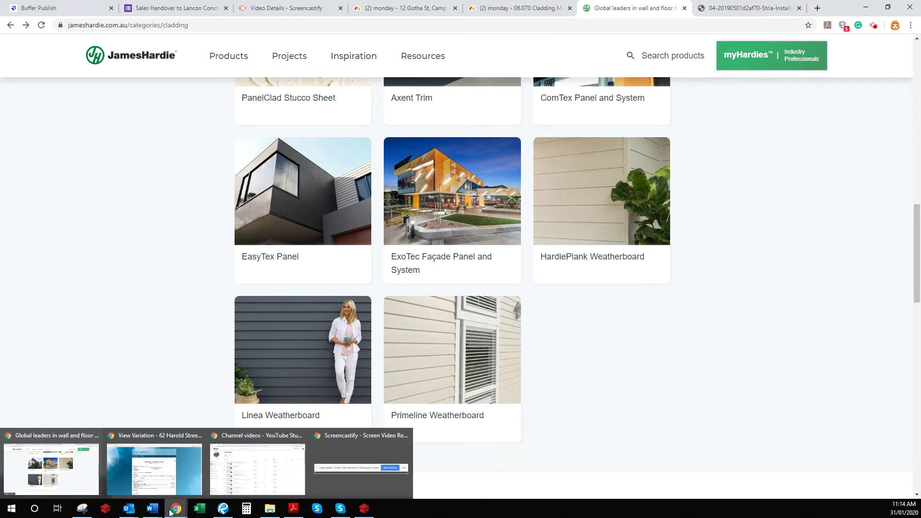
left_click(223, 508)
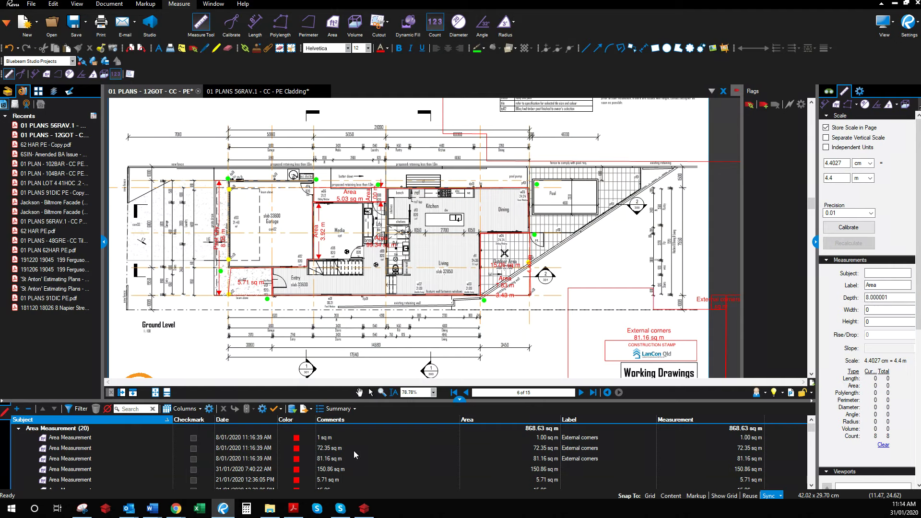
left_click(581, 393)
left_click(581, 392)
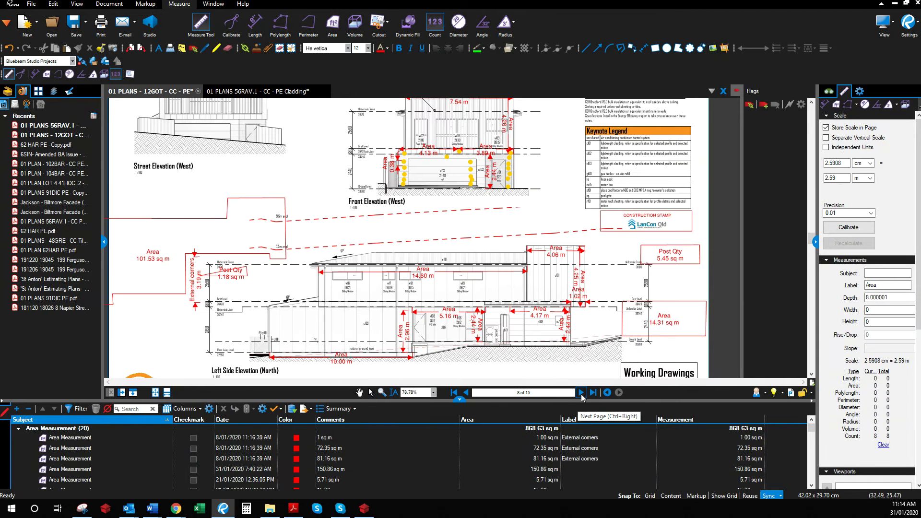
left_click(581, 392)
left_click(581, 393)
left_click(581, 392)
left_click(581, 393)
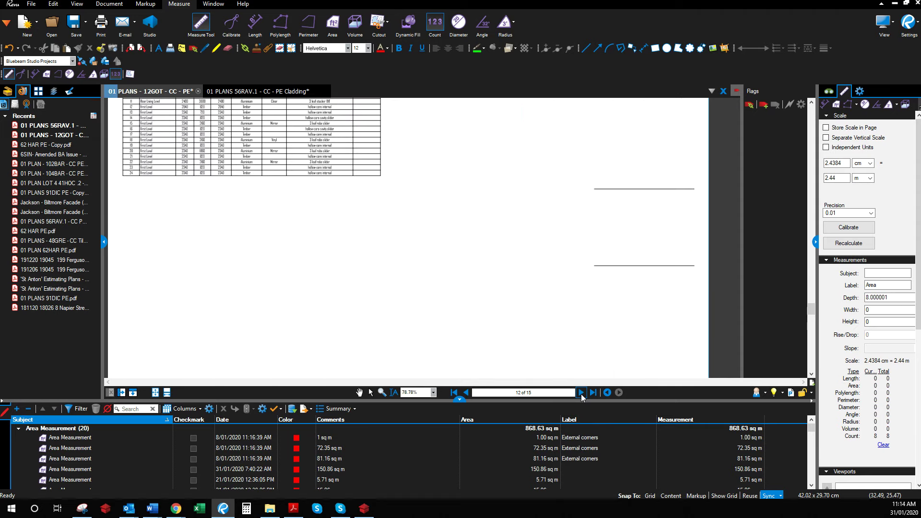
left_click(218, 218)
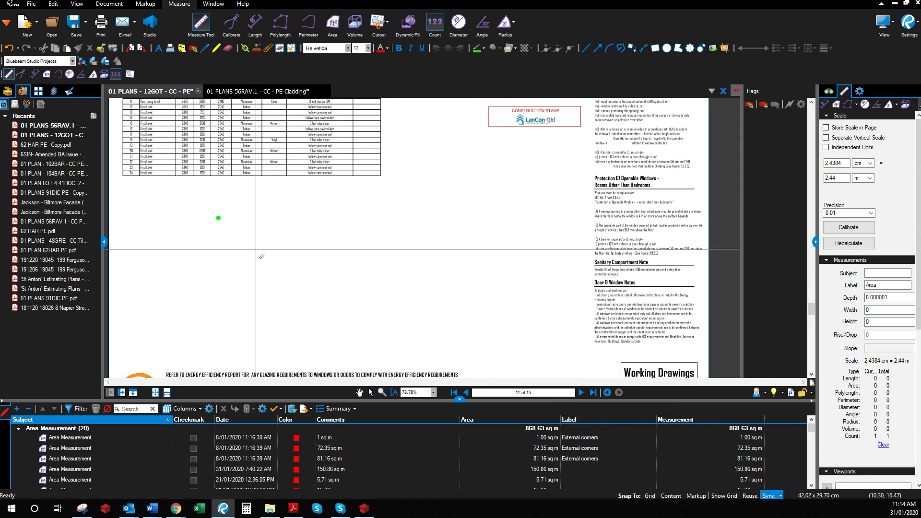
key("Escape")
left_click_drag(255, 210, 347, 313)
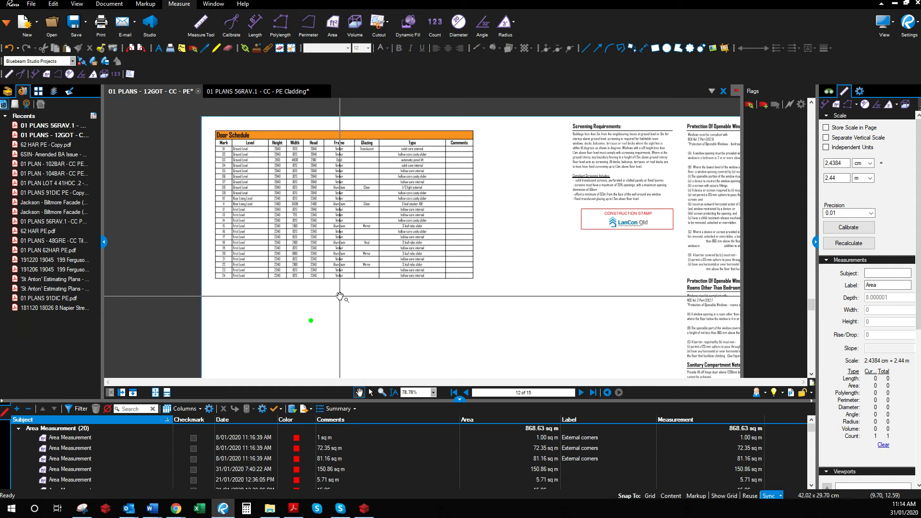
left_click(580, 392)
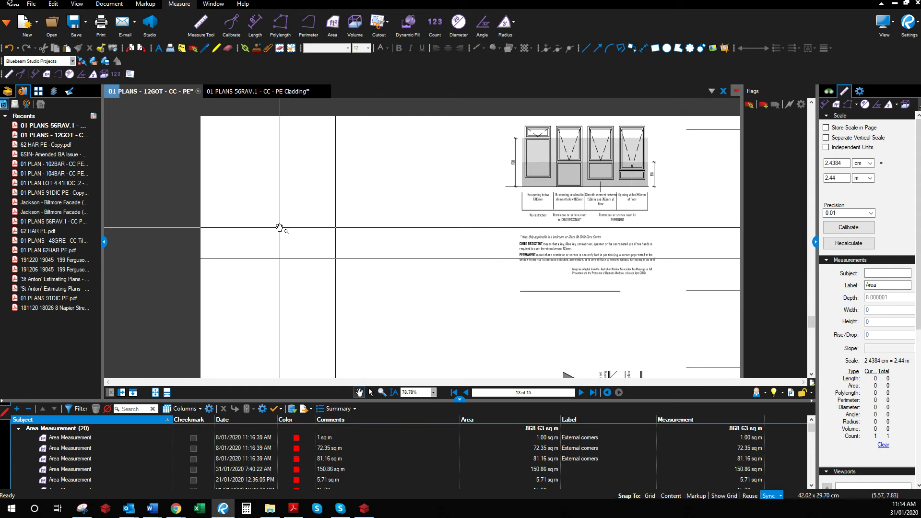
scroll(330, 230, "up", 3)
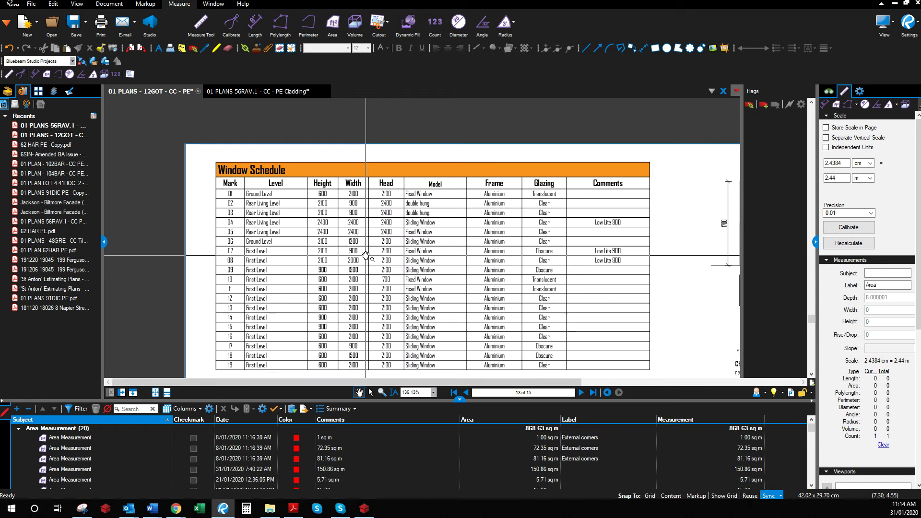
scroll(384, 257, "down", 1)
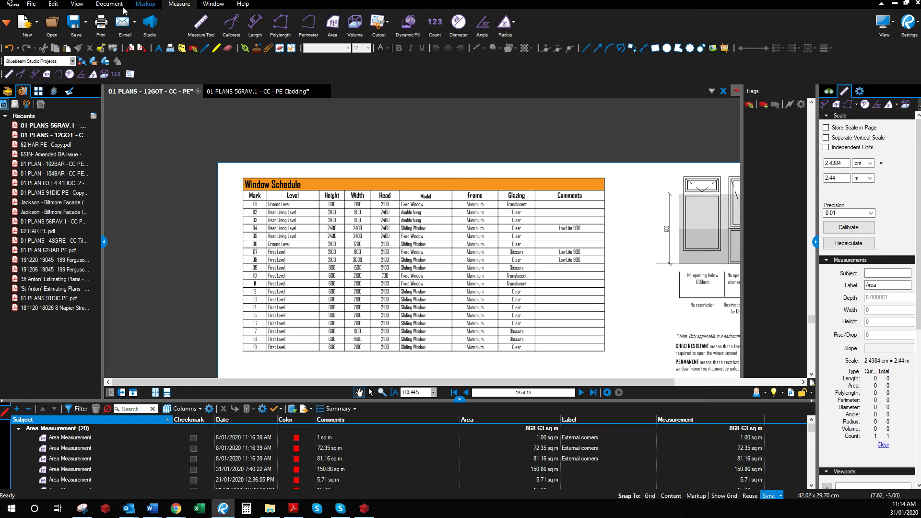
- Export the Window Schedule table as a page region to an Excel workbook named Window Schedule
left_click(54, 4)
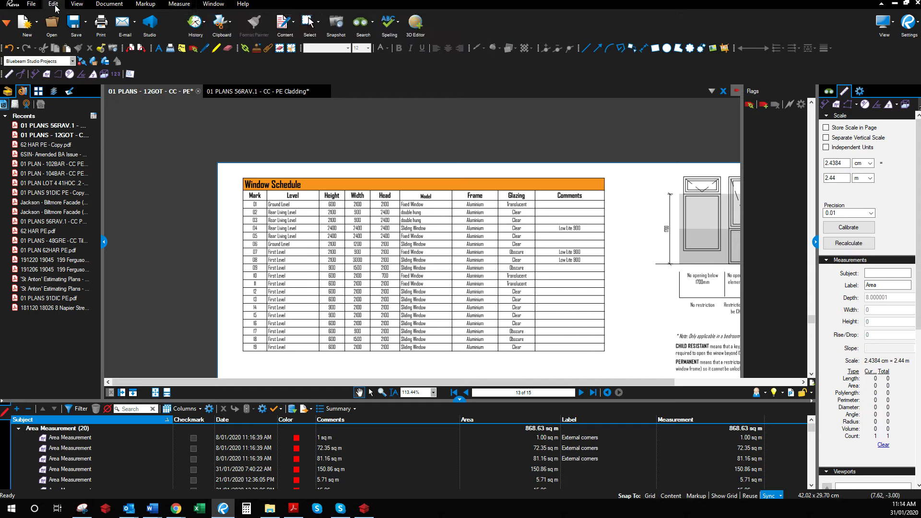
left_click(31, 4)
left_click(279, 29)
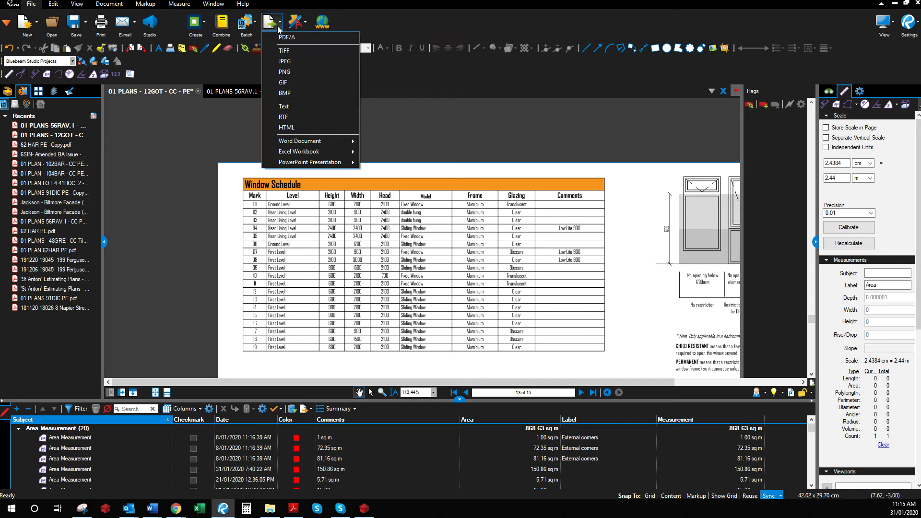
mouse_move(335, 141)
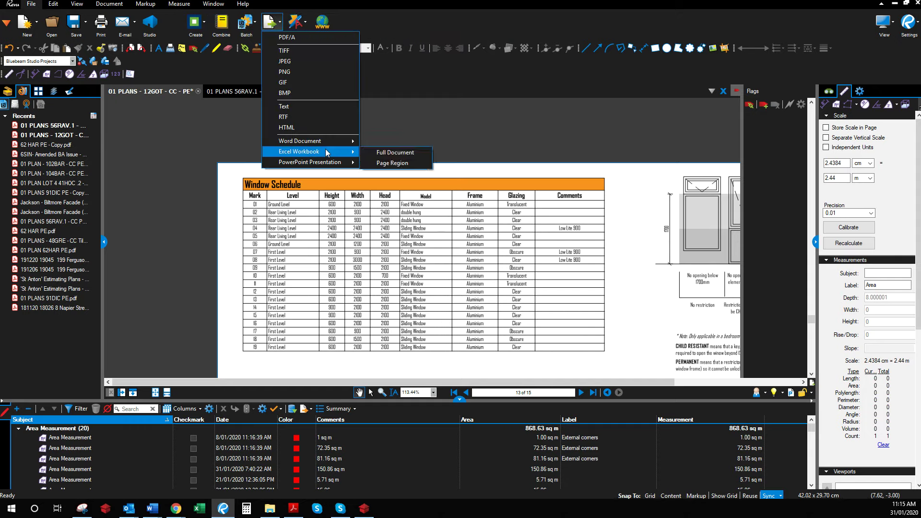
left_click(386, 162)
left_click_drag(235, 176, 619, 259)
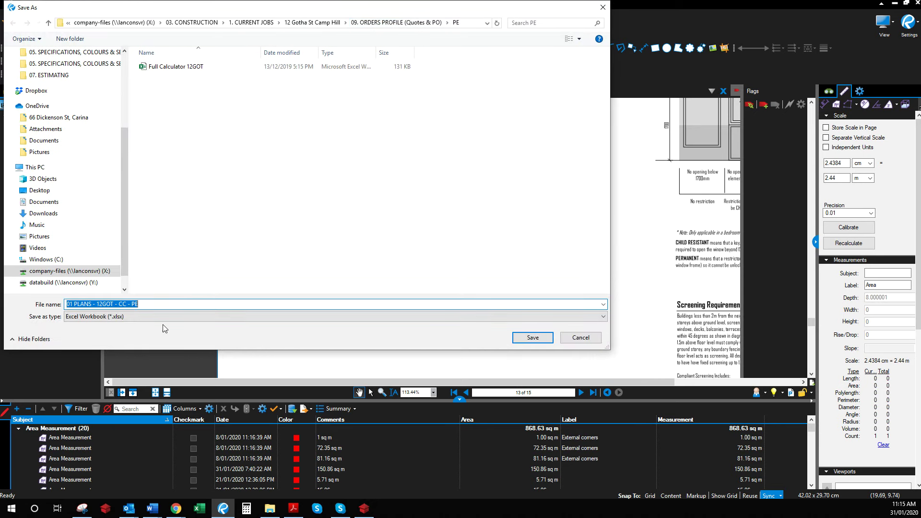
left_click(158, 305)
left_click_drag(158, 304, 1, 291)
type("Window Sch")
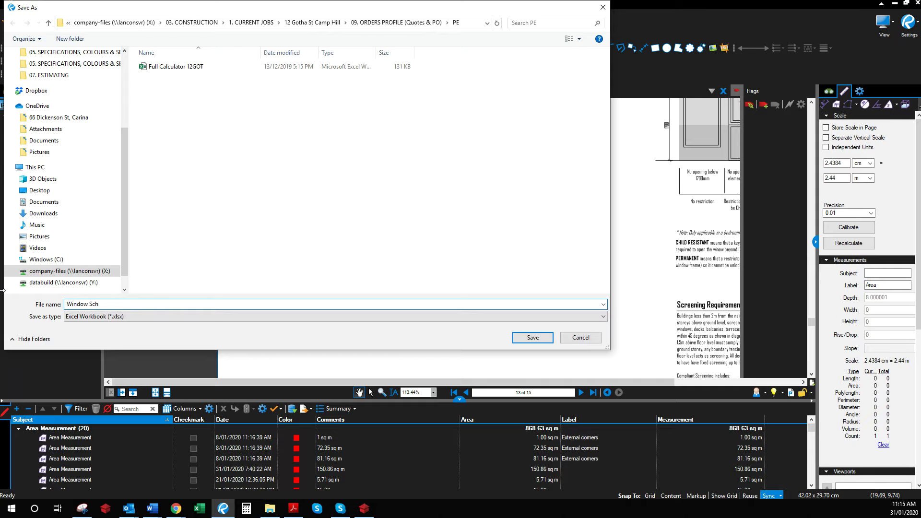
type("edule")
key("Return")
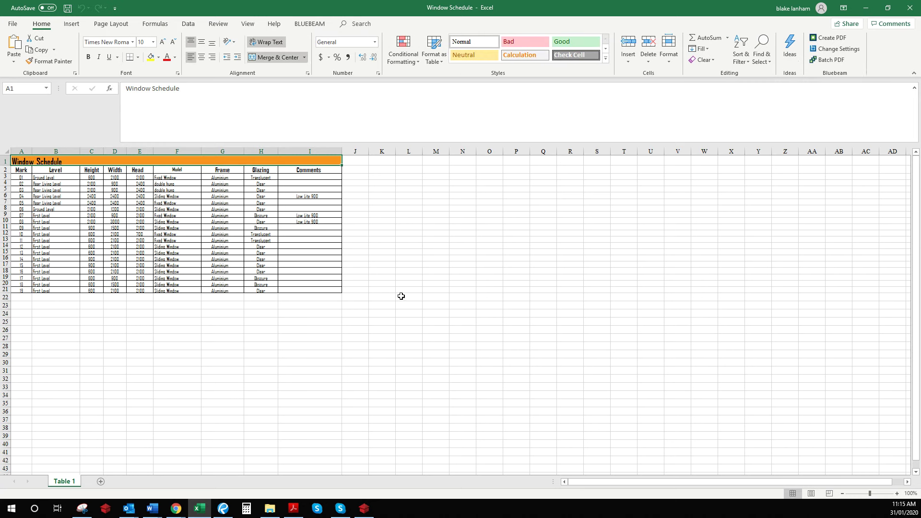
- In the exported workbook, enter the window perimeter formula =(C3*2)+(D3*2) in K2 and fill it down to K21
left_click(377, 169)
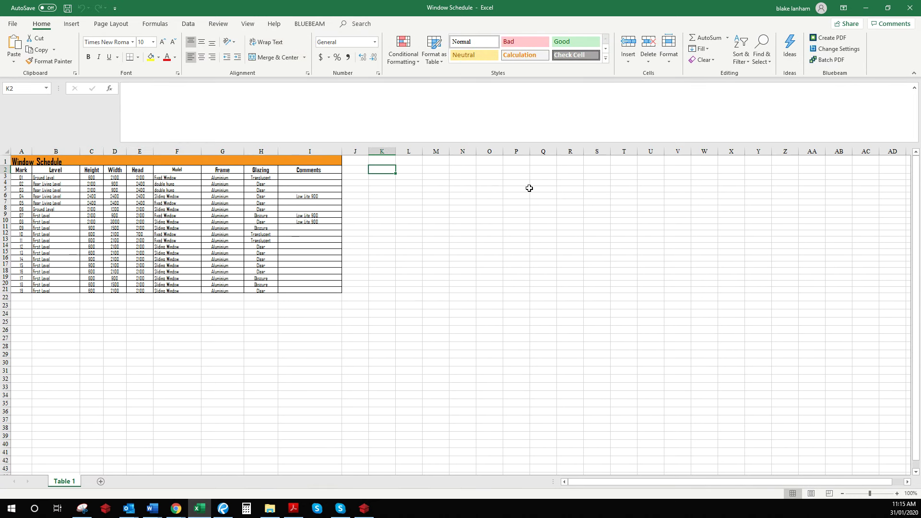
type("=")
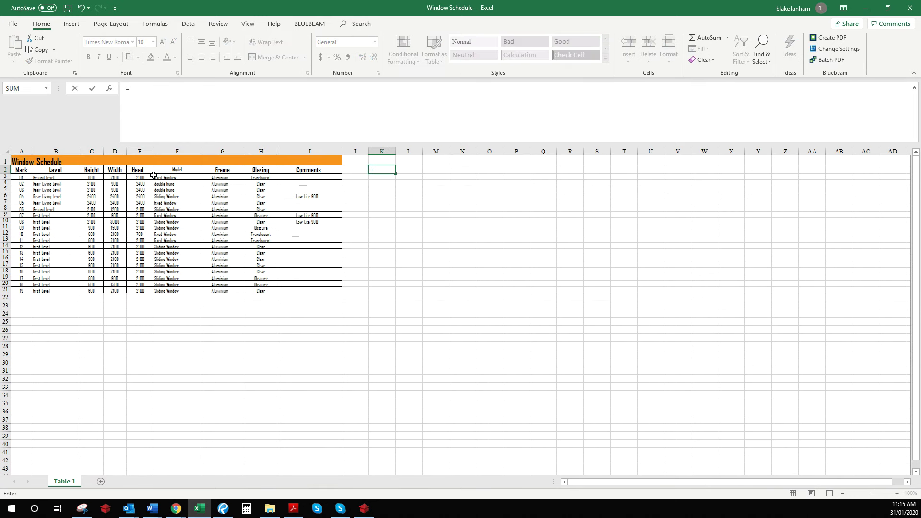
type("(")
left_click(94, 177)
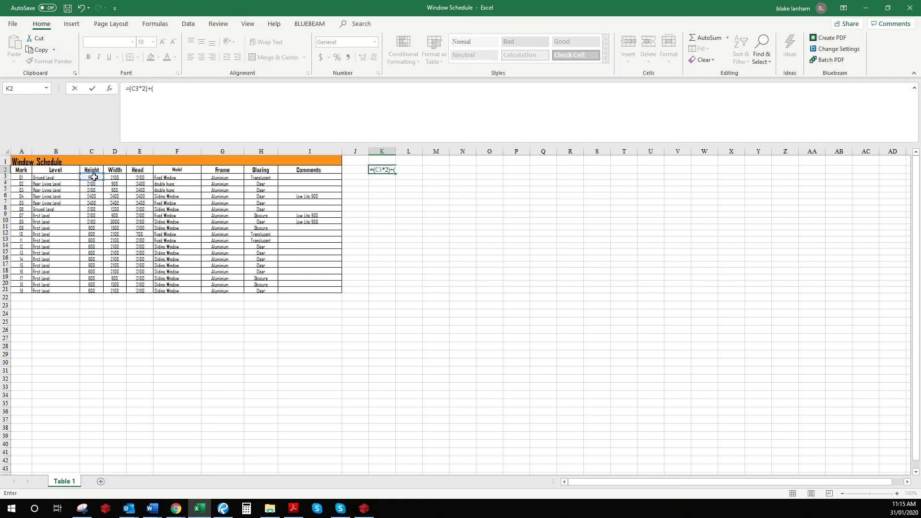
type("+(")
left_click(120, 176)
type("*")
key("Return")
left_click(390, 170)
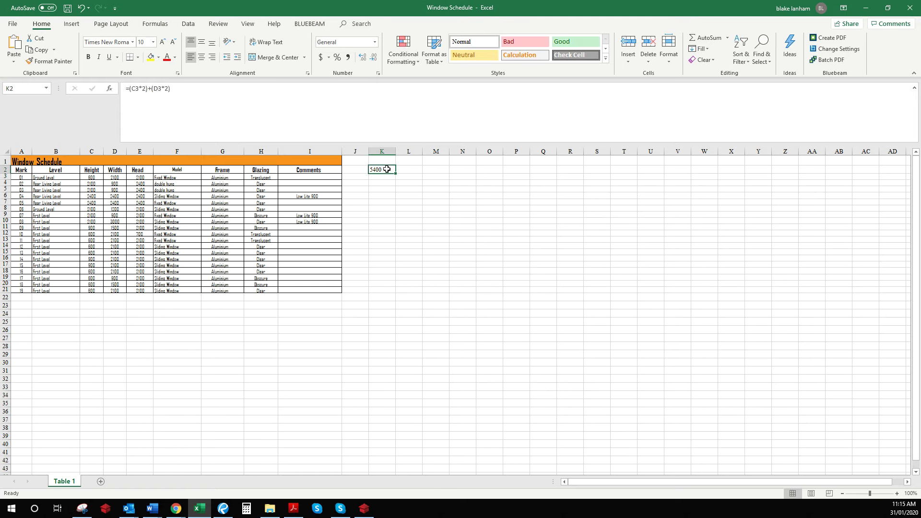
left_click_drag(394, 173, 395, 292)
- Convert the perimeters to metres in column L with =K2*0.001 in L2, filled down to L21
left_click(416, 169)
type("=")
left_click(384, 169)
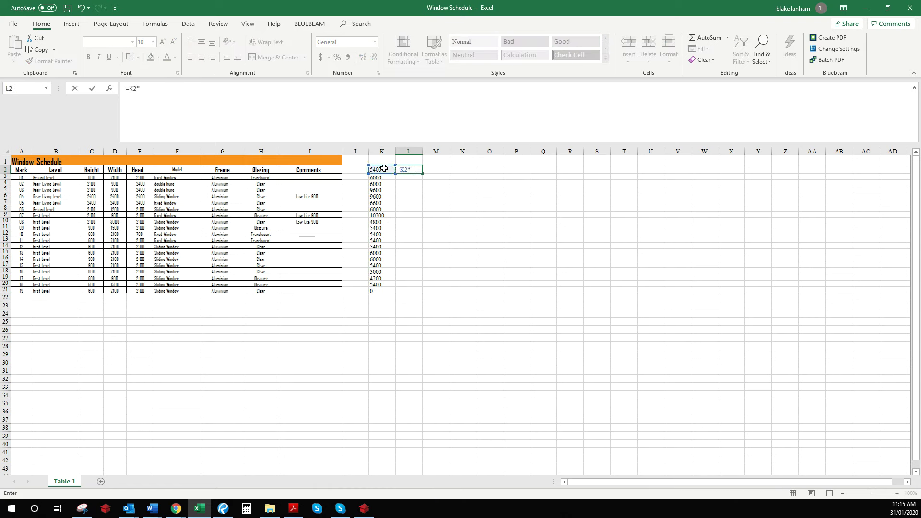
type("*.001")
key("Return")
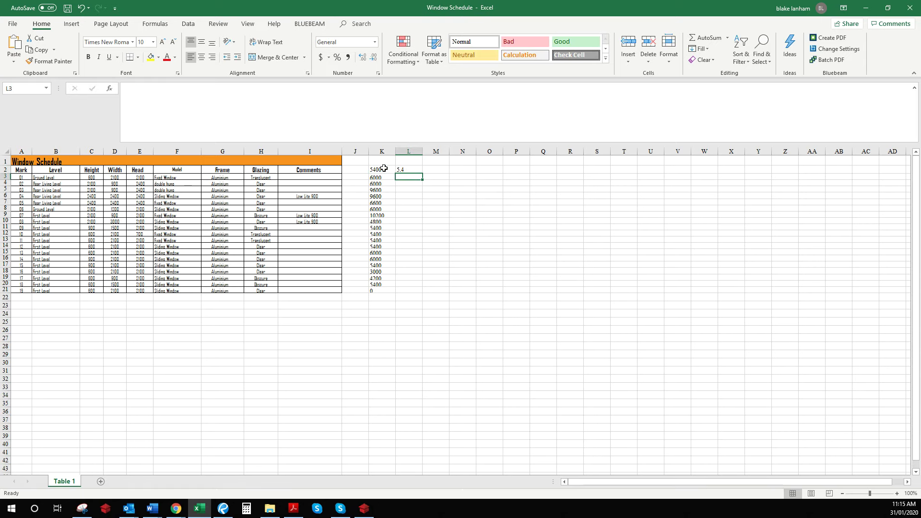
key("Up")
left_click_drag(423, 174, 413, 295)
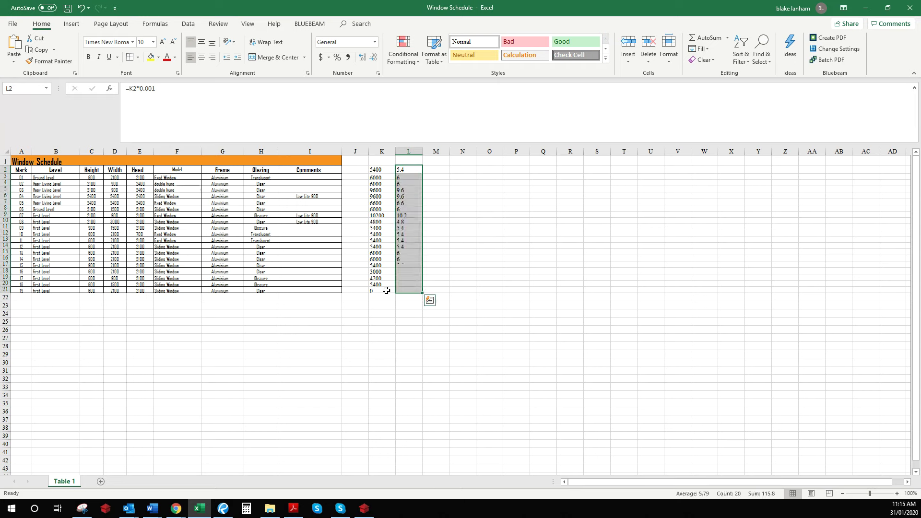
- Inspect the perimeter formula in K21, try to shift the figures in columns K and L down to start at K3, and clear K2:L2
left_click(379, 291)
double_click(379, 291)
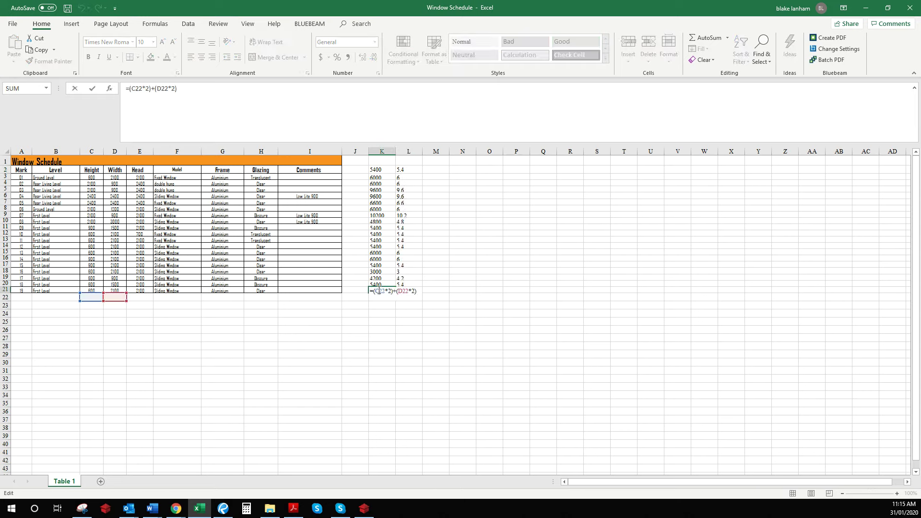
left_click(384, 169)
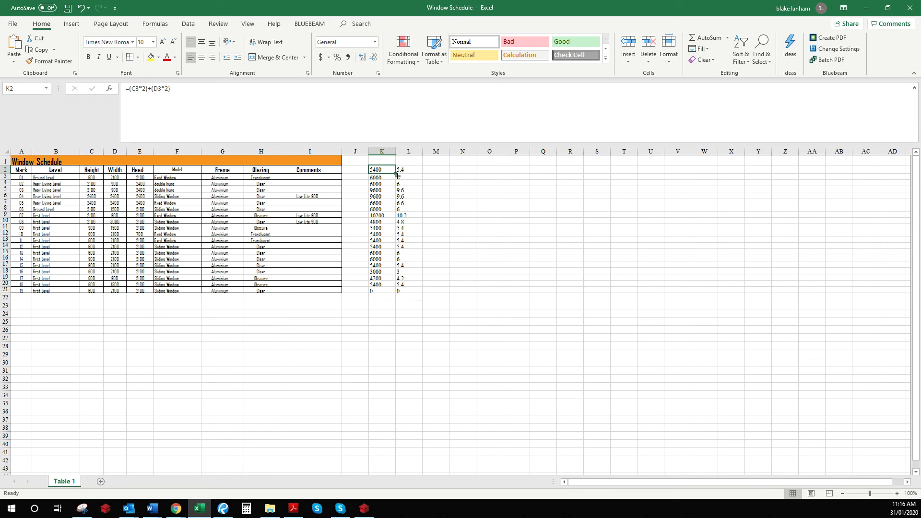
left_click_drag(384, 169, 414, 283)
key("ctrl+c")
left_click(379, 177)
key("ctrl+v")
left_click_drag(383, 169, 408, 170)
key("Delete")
left_click(462, 258)
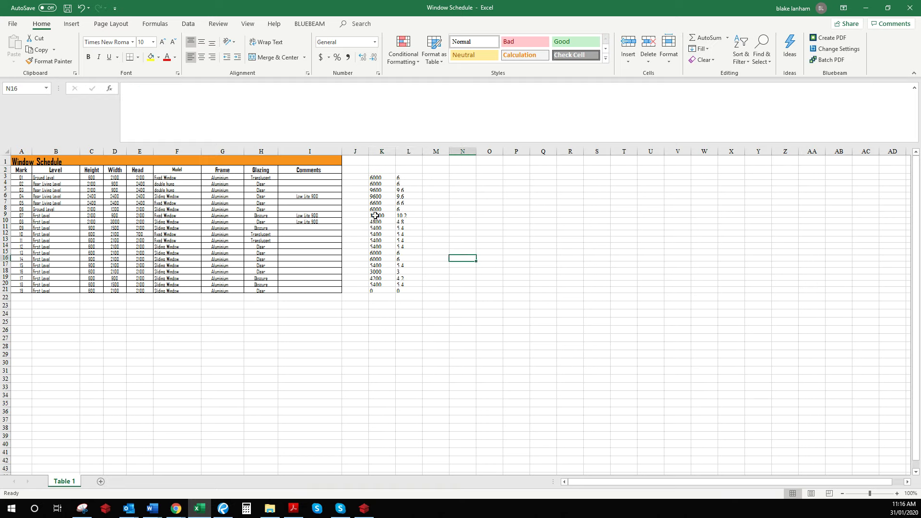
left_click(5, 170)
left_click(510, 265)
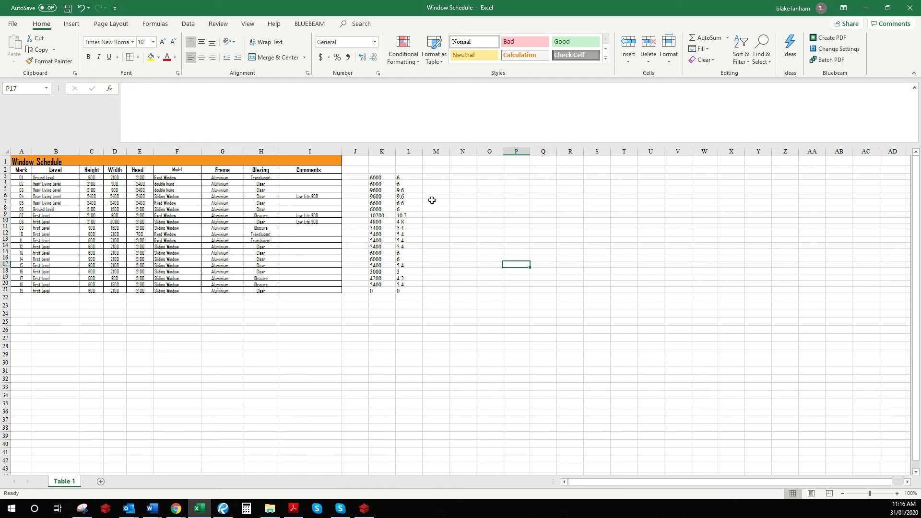
- Check the formulas in L21 and K3, and clear all calculated figures from K3:L21
double_click(413, 291)
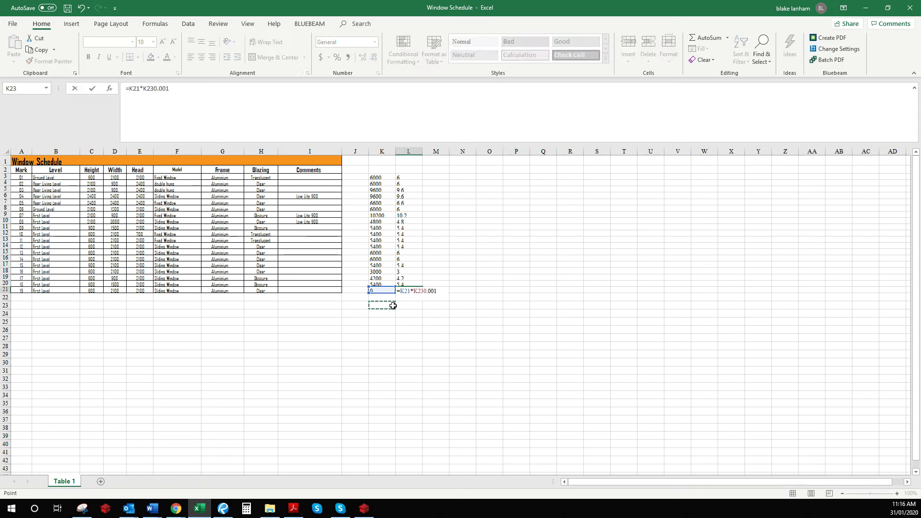
key("Escape")
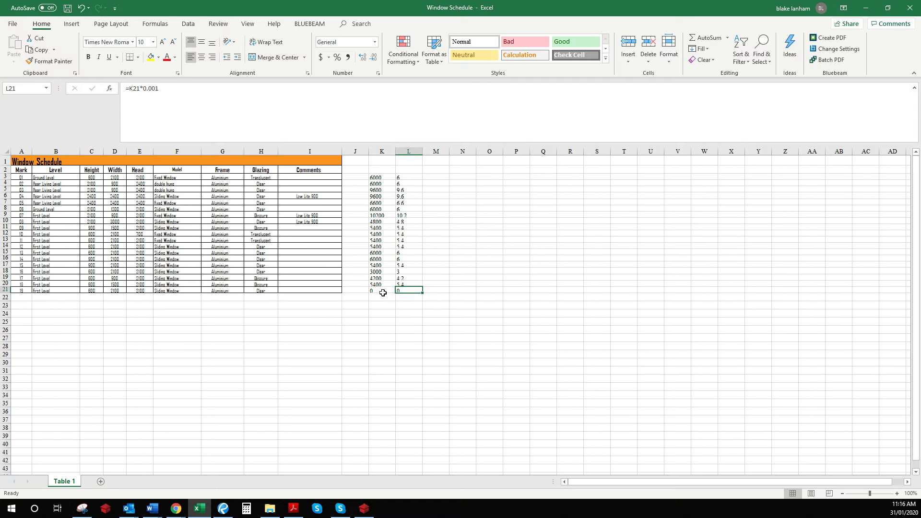
left_click(378, 176)
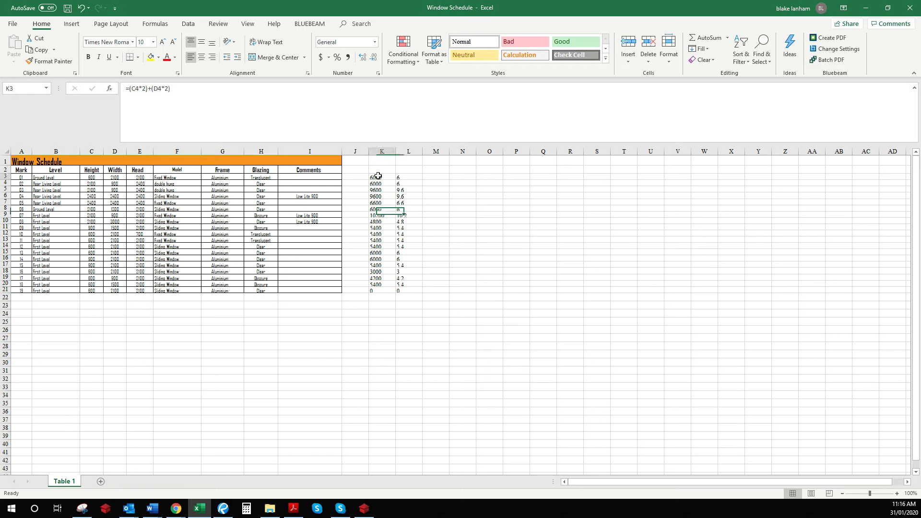
double_click(378, 176)
key("Escape")
left_click_drag(389, 177, 418, 292)
key("Delete")
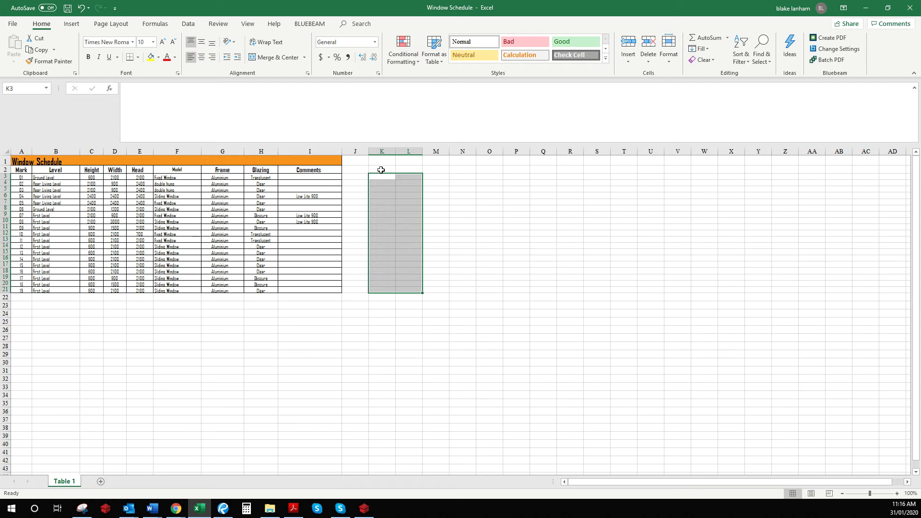
- Enter the window perimeter formula =(C3*2)+(D3*2) in K3 and fill it down to K21
left_click(384, 177)
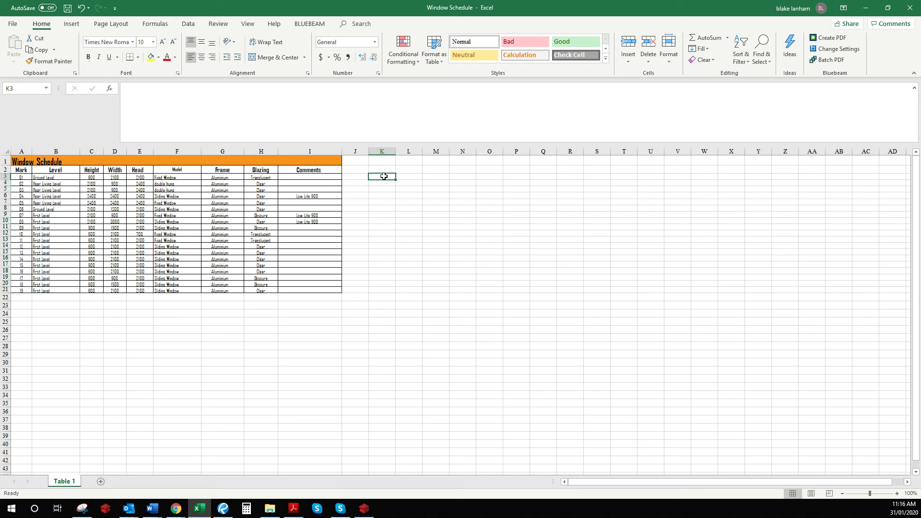
type("=(")
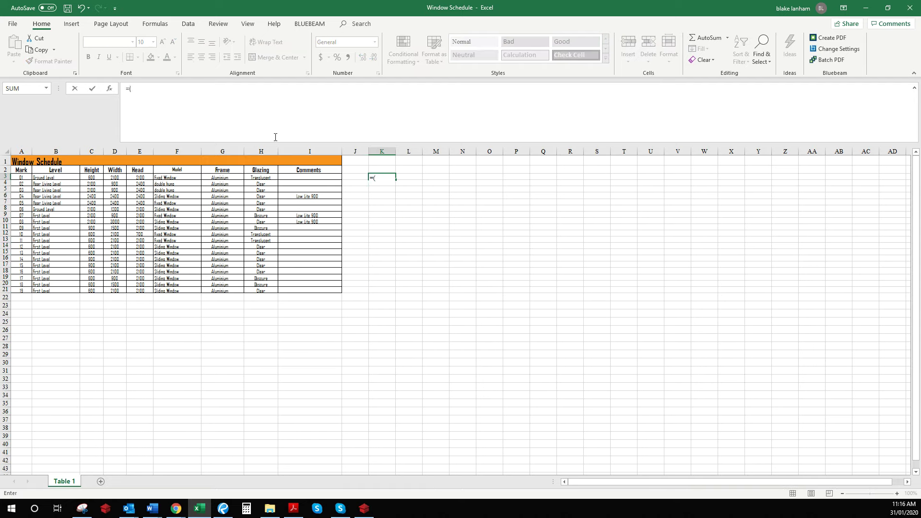
left_click(93, 177)
type("*2)+(")
left_click(119, 178)
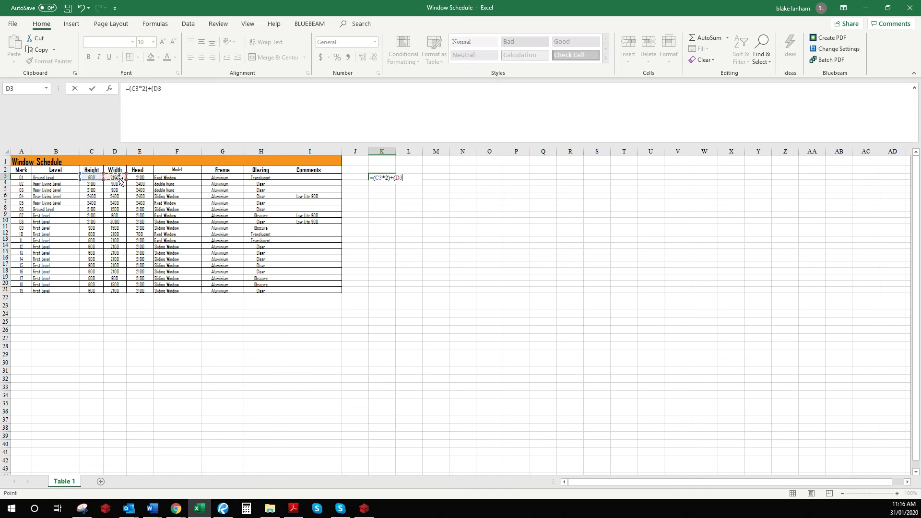
type("*")
key("Return")
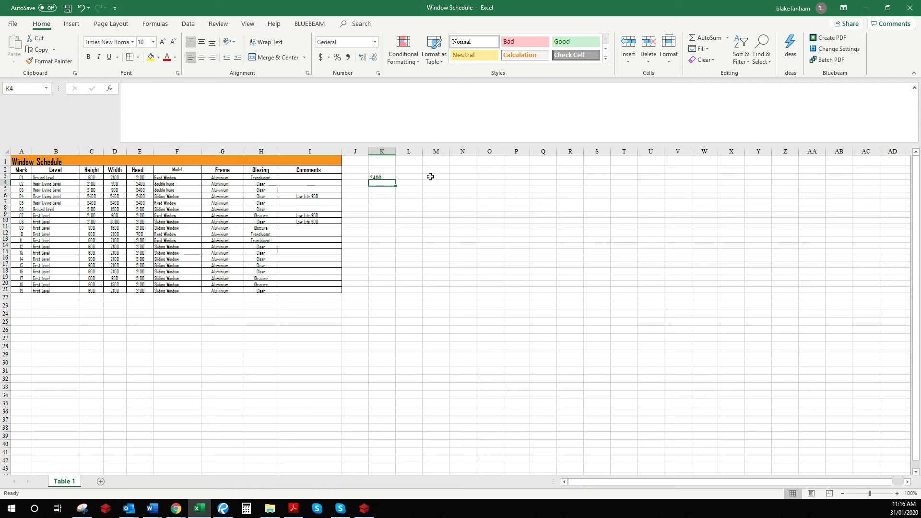
left_click(391, 177)
left_click_drag(395, 181, 396, 292)
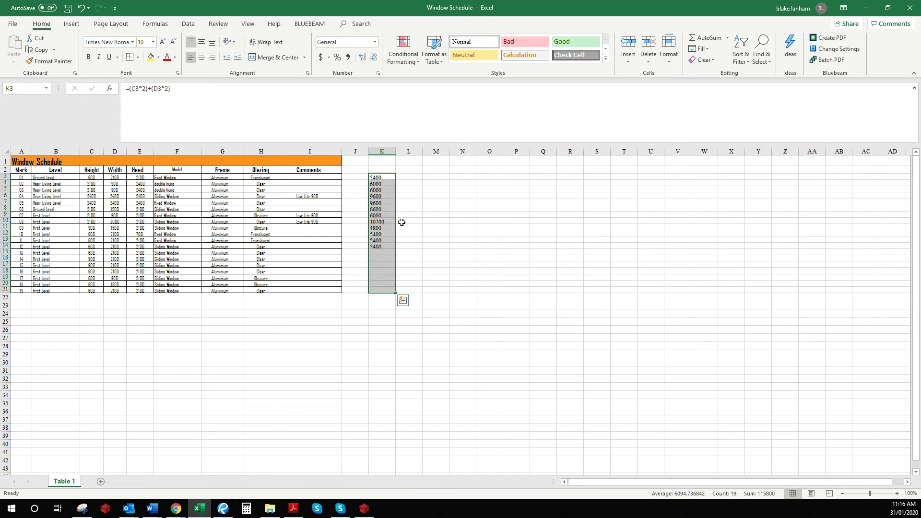
- Convert the perimeters to metres with =K3*0.001 in L3, filled down to L21
left_click(418, 179)
type("=")
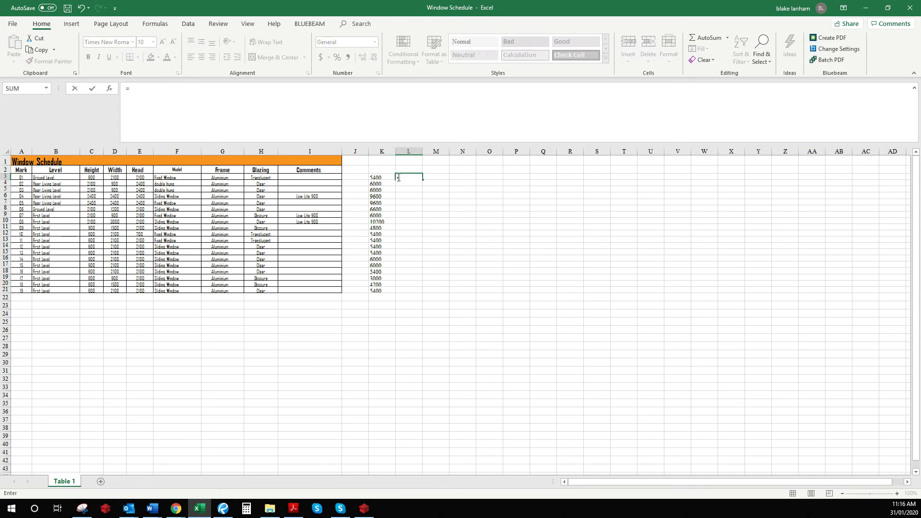
left_click(381, 178)
type("*0")
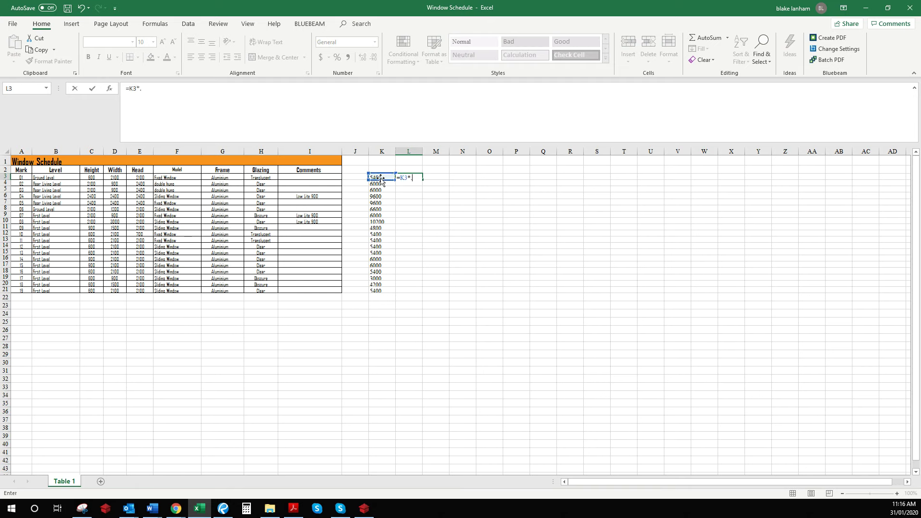
type(".001")
key("ctrl+Return")
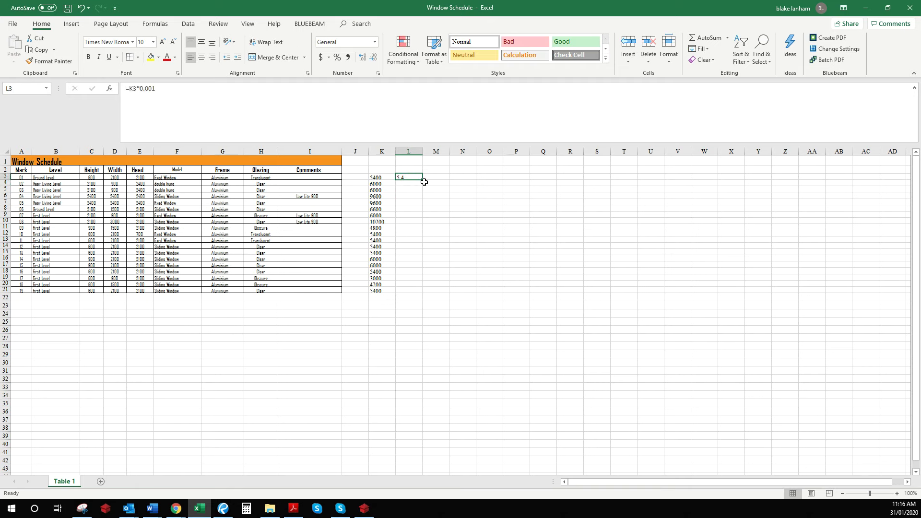
left_click_drag(423, 181, 423, 293)
- Total the window perimeters in L23 with a SUM of L3:L21
left_click(418, 306)
type("=SUM")
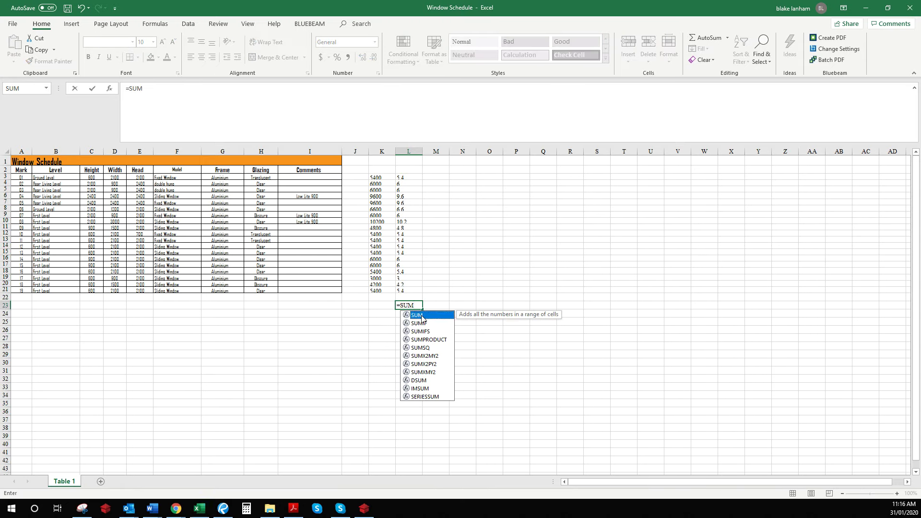
type("(")
left_click_drag(409, 290, 408, 177)
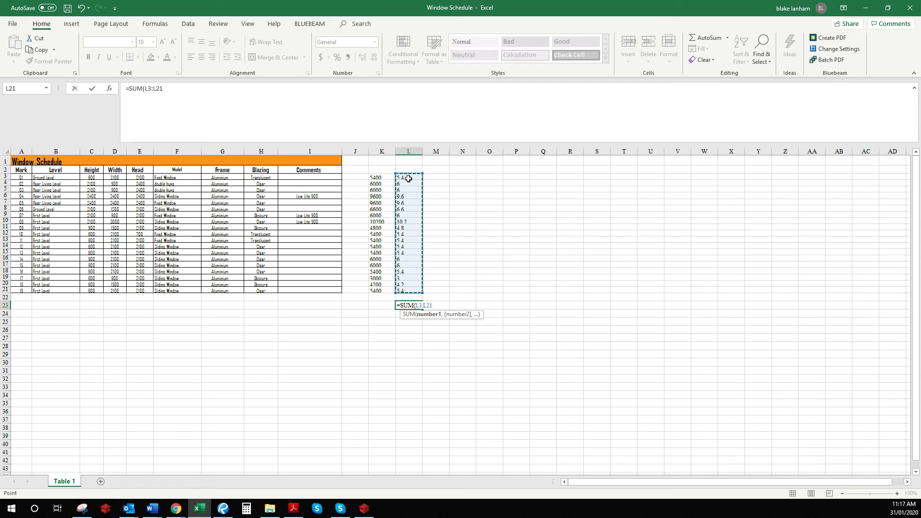
key("Return")
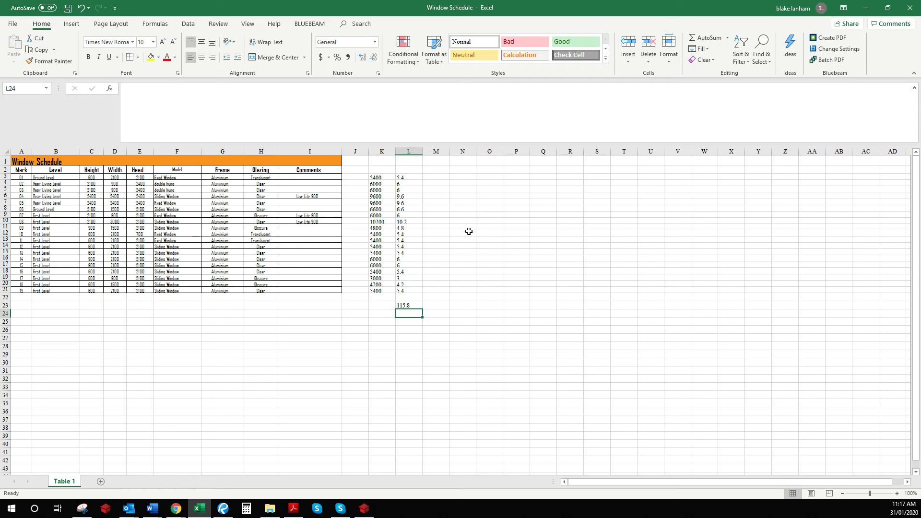
- Calculate the number of 5.4 m trim lengths in L24 by dividing the total in L23 by 5.4
type("=")
left_click(408, 306)
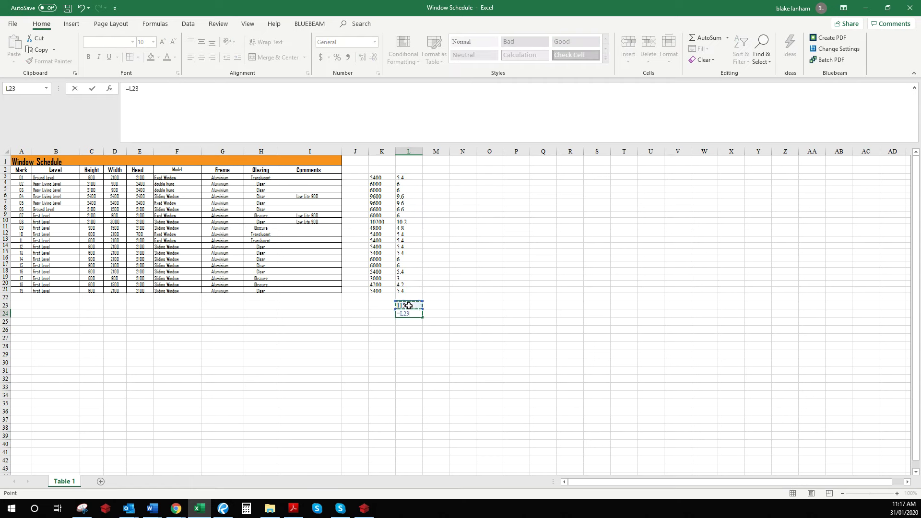
type("5")
key("BackSpace")
key("BackSpace")
key("BackSpace")
left_click(181, 89)
type("/5.4")
key("Return")
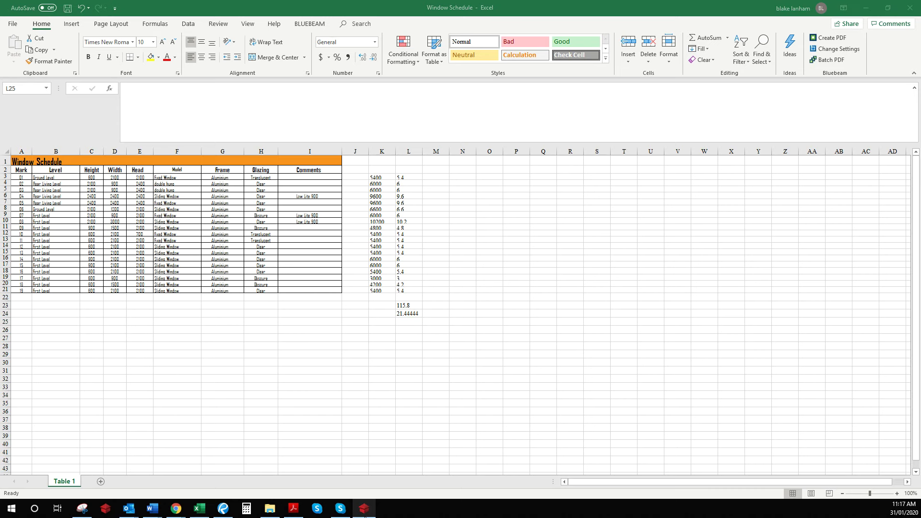
- Switch to the 12GOT Bill of Quantities in Lan Con Qld and search the item list descriptions for 48x
left_click(363, 510)
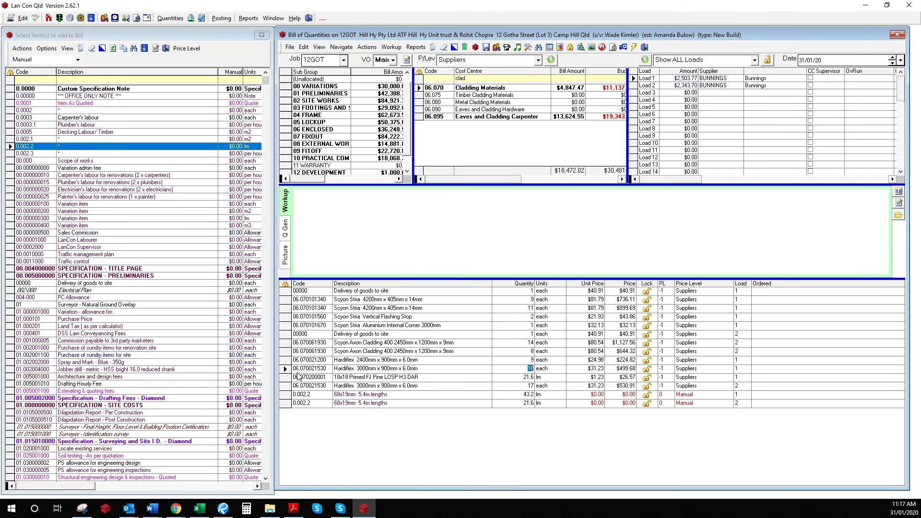
left_click(100, 81)
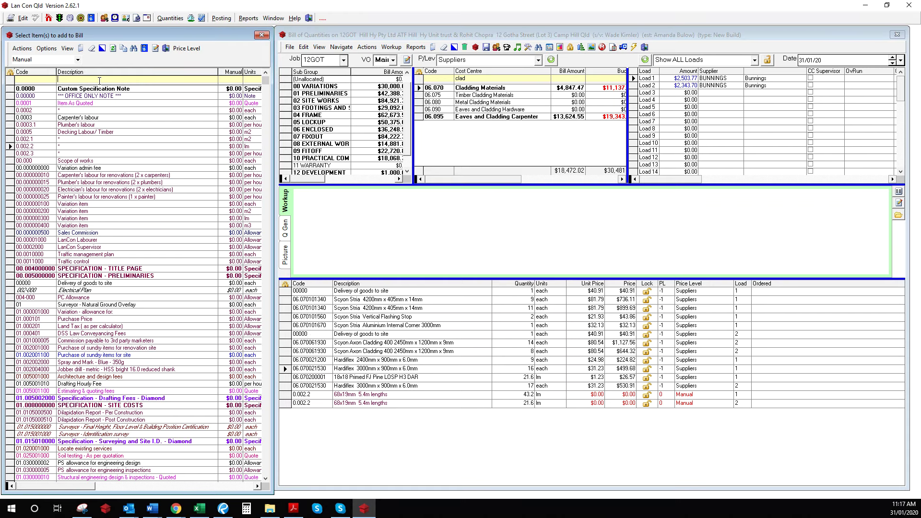
type("48x")
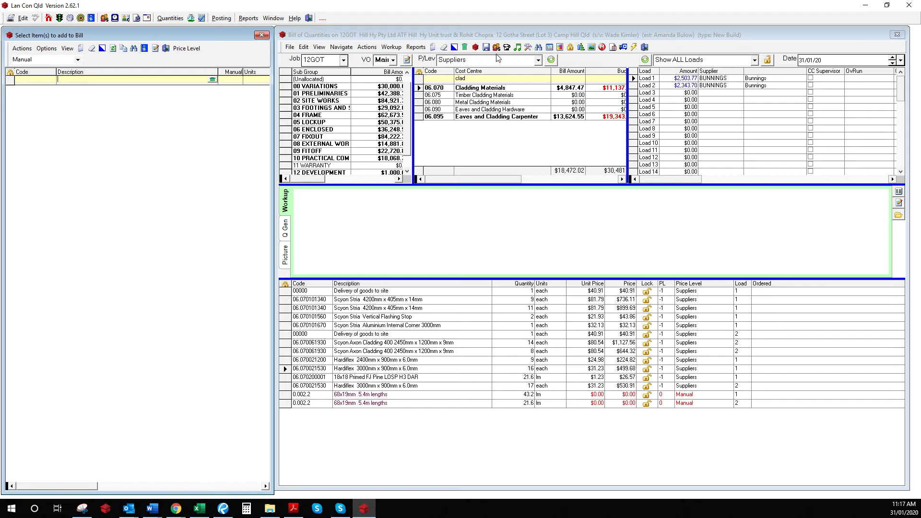
left_click(261, 36)
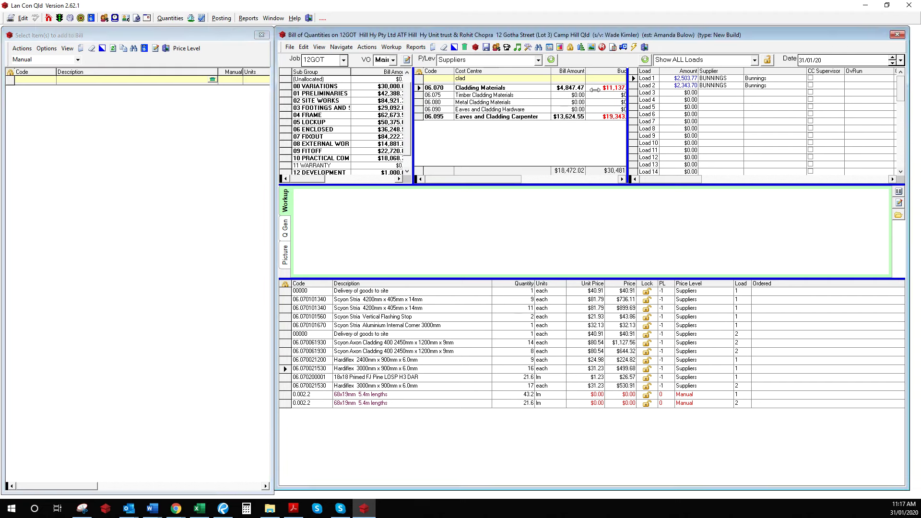
- Add the 66x19 Primed FJ Pine LOSP H3 DAR 5.4m batten from the supplier-priced item list to the Cladding Materials bill
left_click(538, 49)
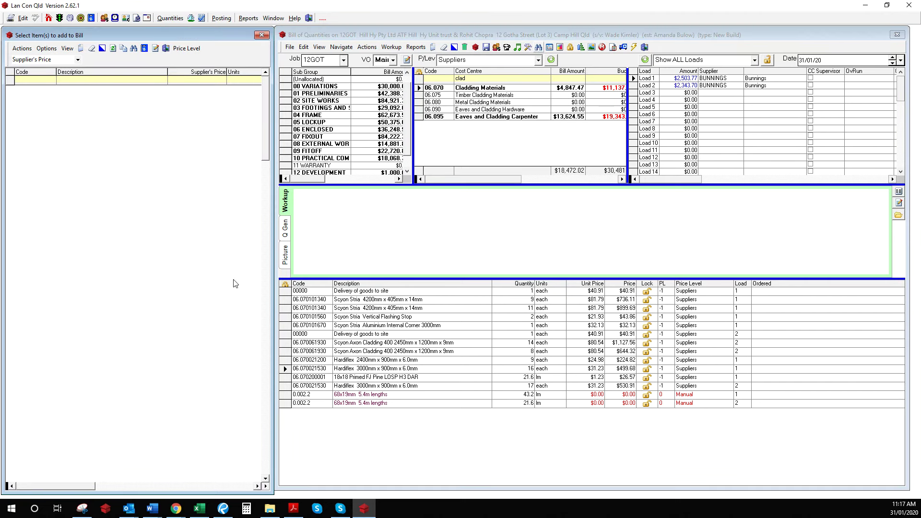
scroll(132, 287, "down", 11)
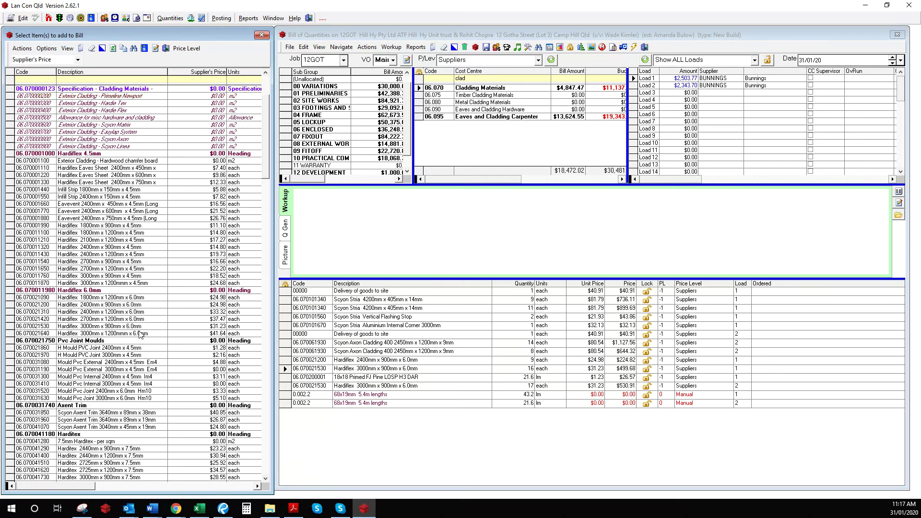
scroll(136, 366, "down", 11)
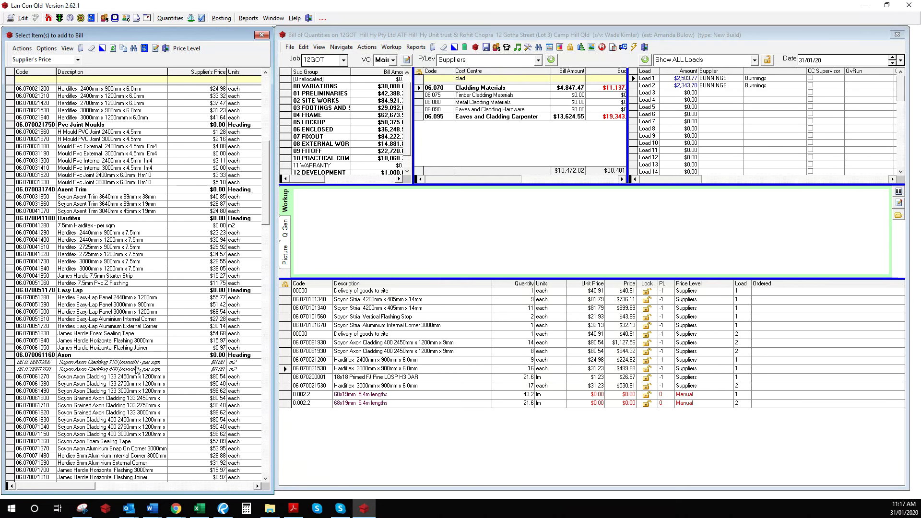
scroll(133, 377, "down", 12)
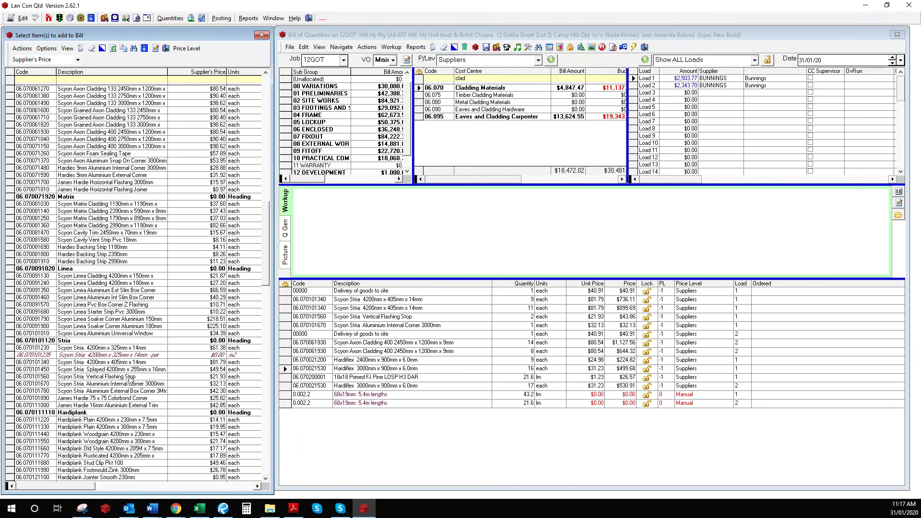
scroll(127, 373, "down", 3)
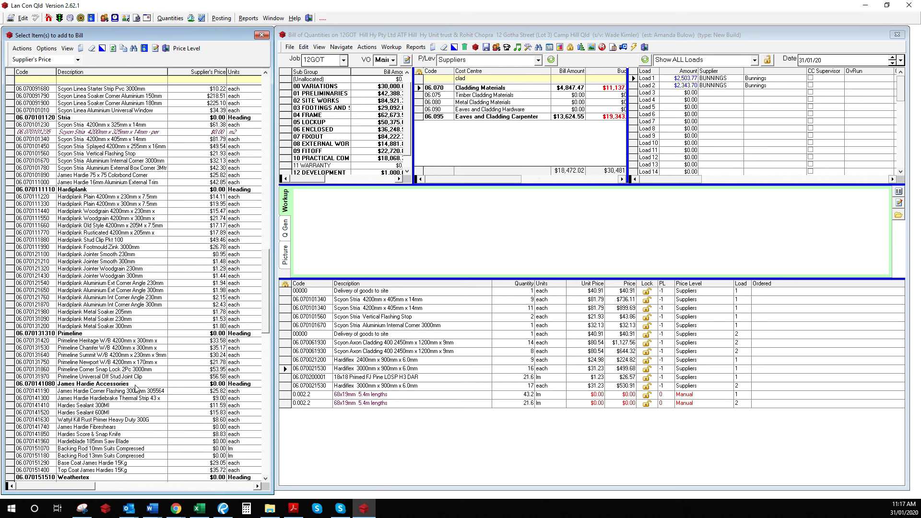
left_click_drag(269, 277, 265, 443)
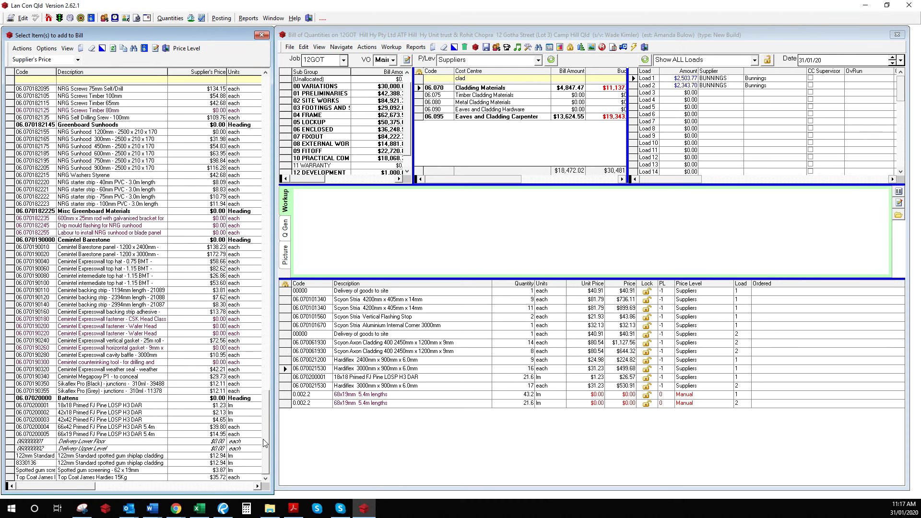
double_click(98, 435)
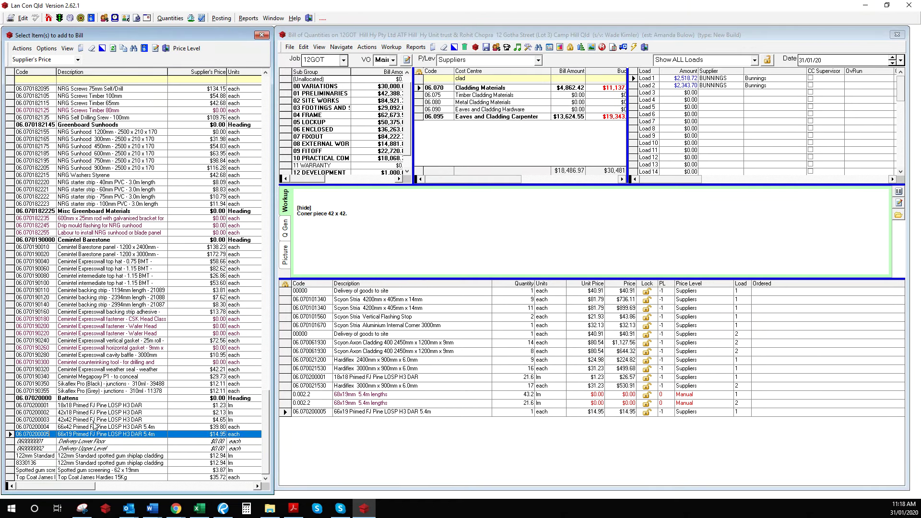
- Add the 42x18 Primed FJ Pine LOSP H3 DAR batten to the bill and set the 66x19 pine line's quantity to 43.2
left_click_drag(92, 416, 370, 438)
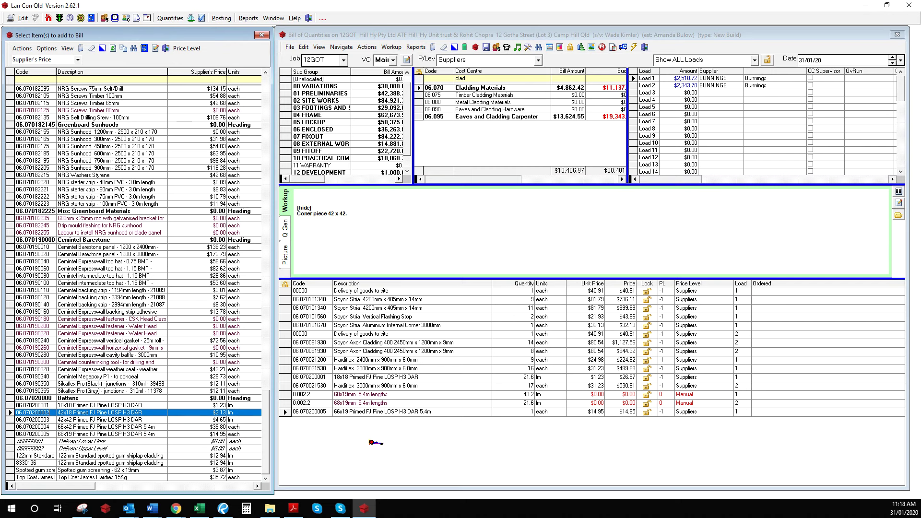
left_click(516, 412)
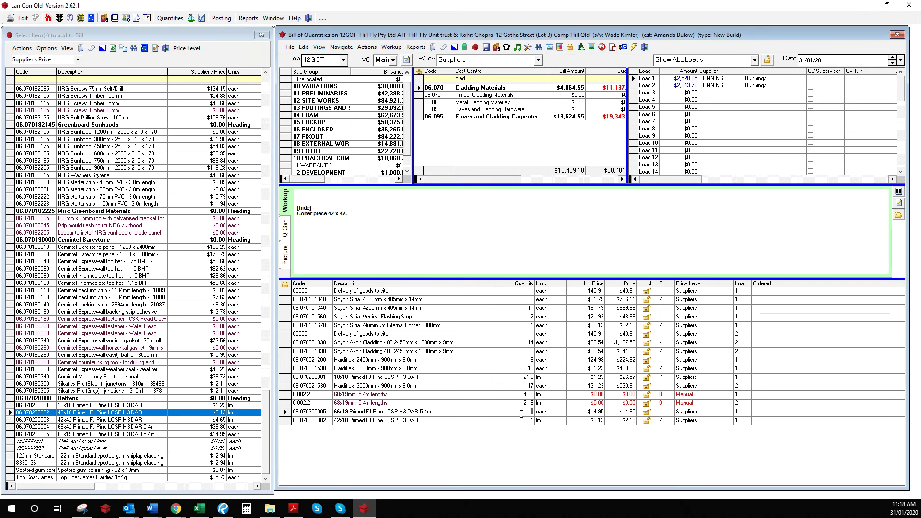
type("43.2")
key("Tab")
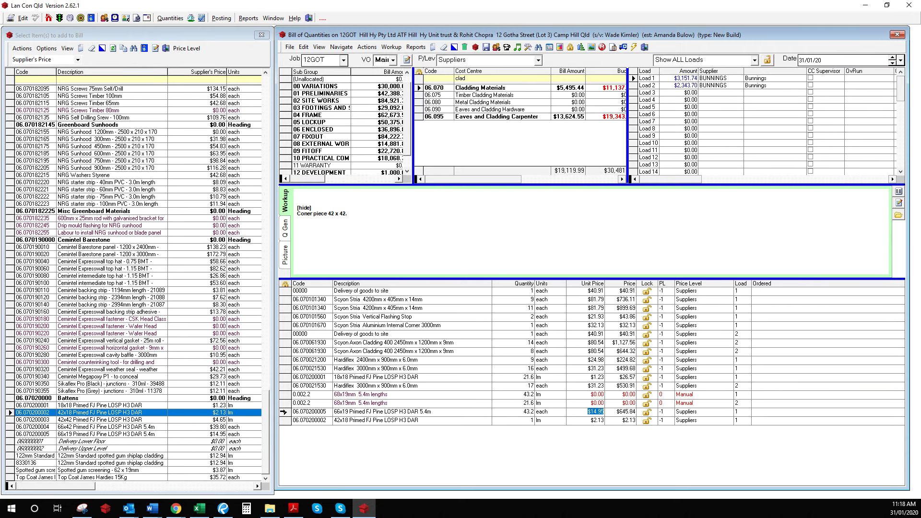
- Duplicate the 66x19 Primed FJ Pine 5.4m line and give the copy a quantity of 21.6 in load 2
left_click_drag(284, 413, 303, 459)
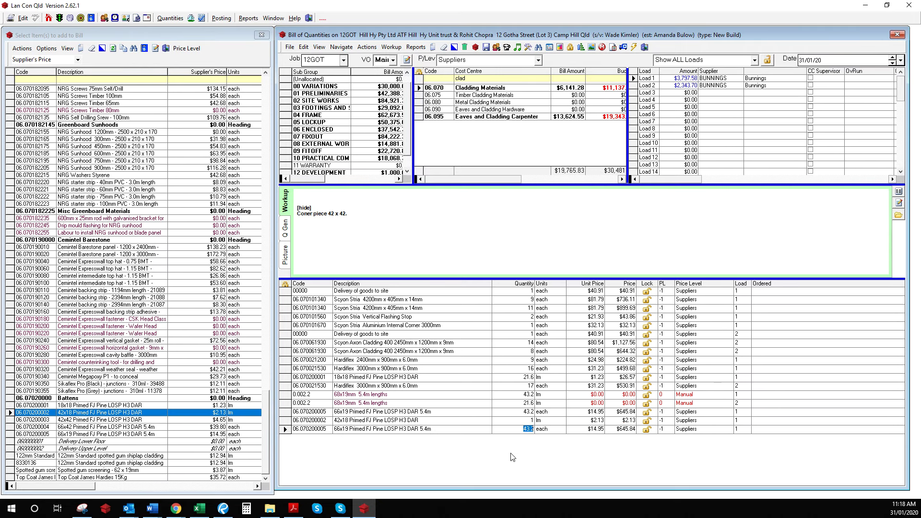
type("21.6")
key("Tab")
key("Tab")
key("Tab")
key("Tab")
type("2")
key("Tab")
- Delete the two manually priced 68x19mm 5.4m lengths lines from the Cladding Materials bill
left_click(342, 421)
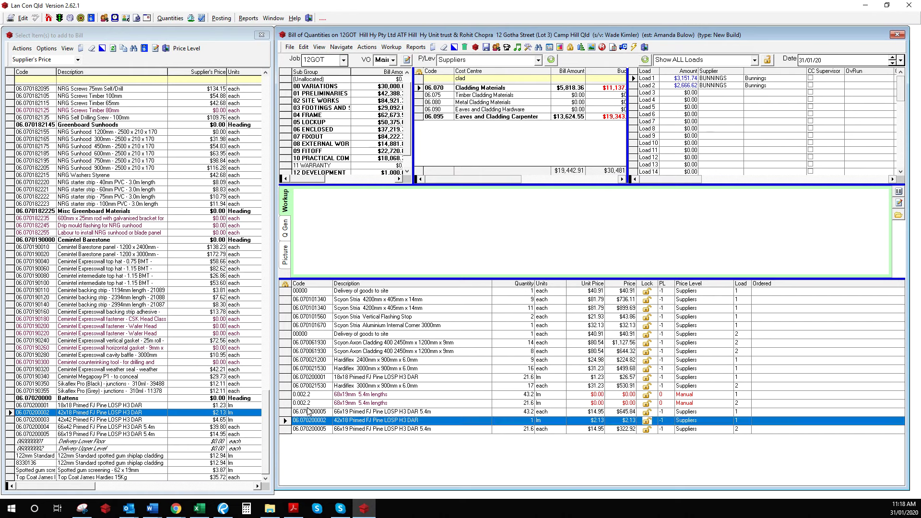
left_click(285, 401)
left_click(285, 395, "shift")
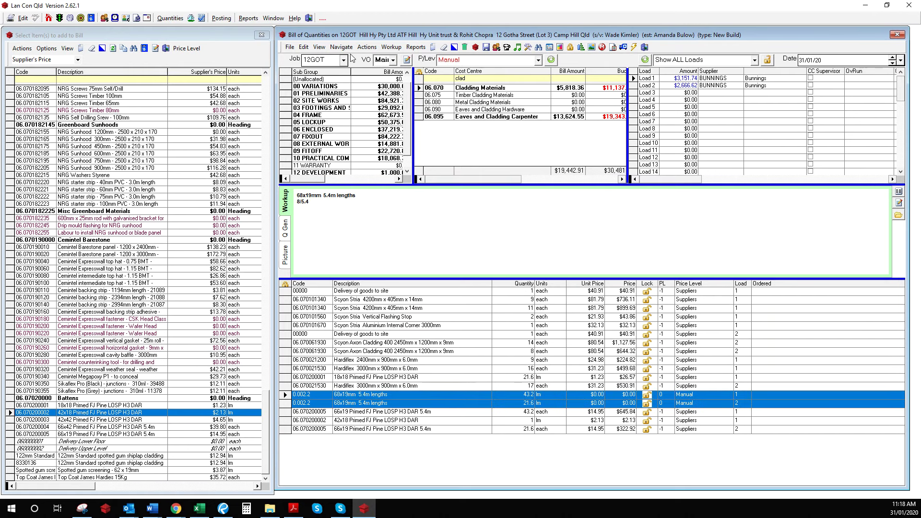
left_click(464, 47)
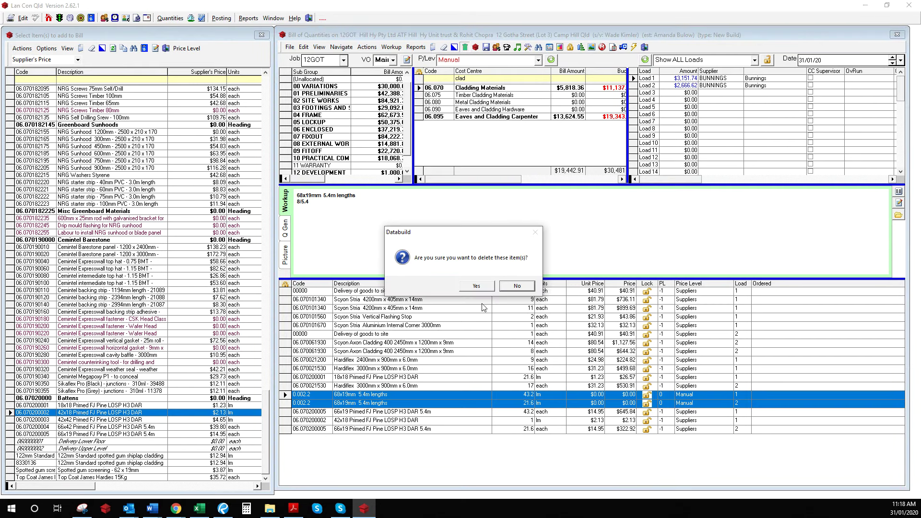
left_click(479, 287)
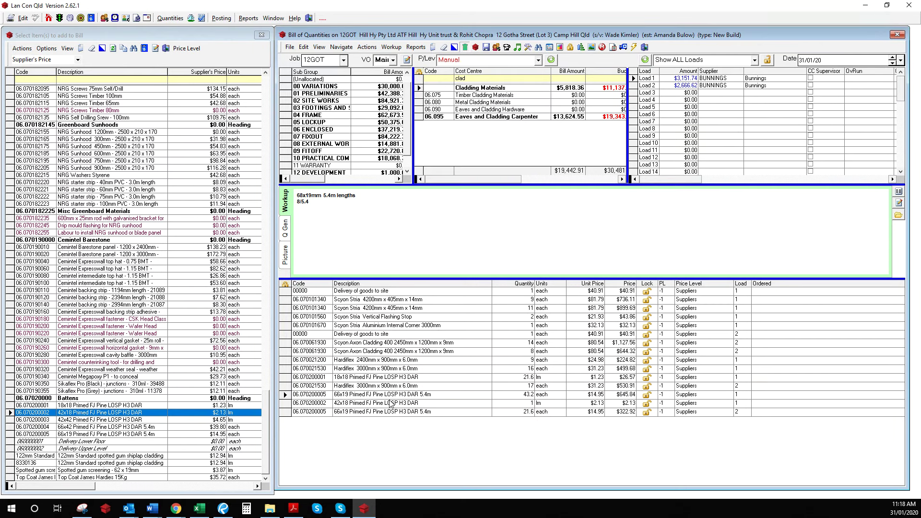
- Consult the trim lengths in the Window Schedule workbook and set the 42x18 pine line's quantity with the workup 13*5.4
left_click(521, 405)
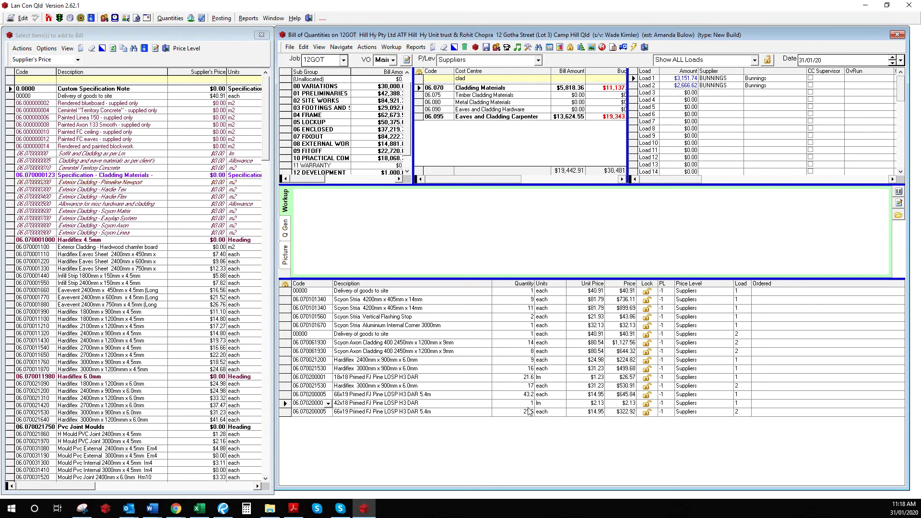
left_click(199, 510)
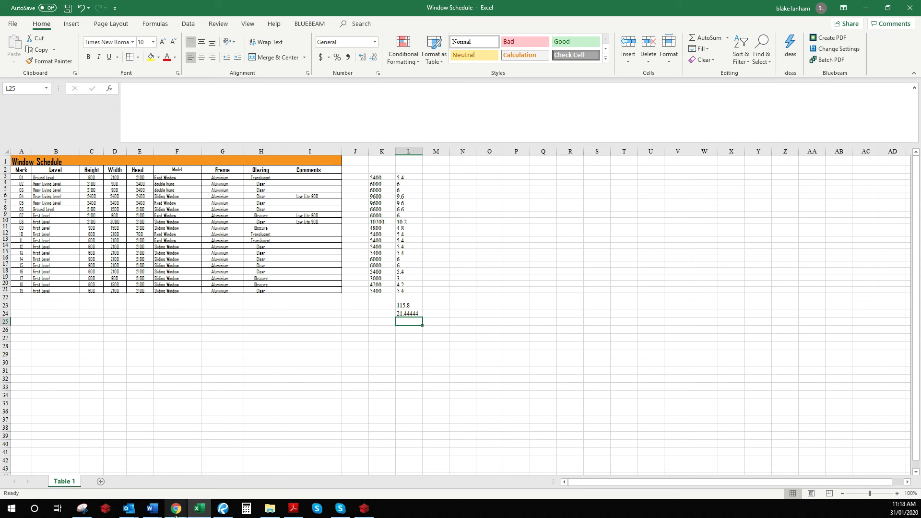
mouse_move(176, 511)
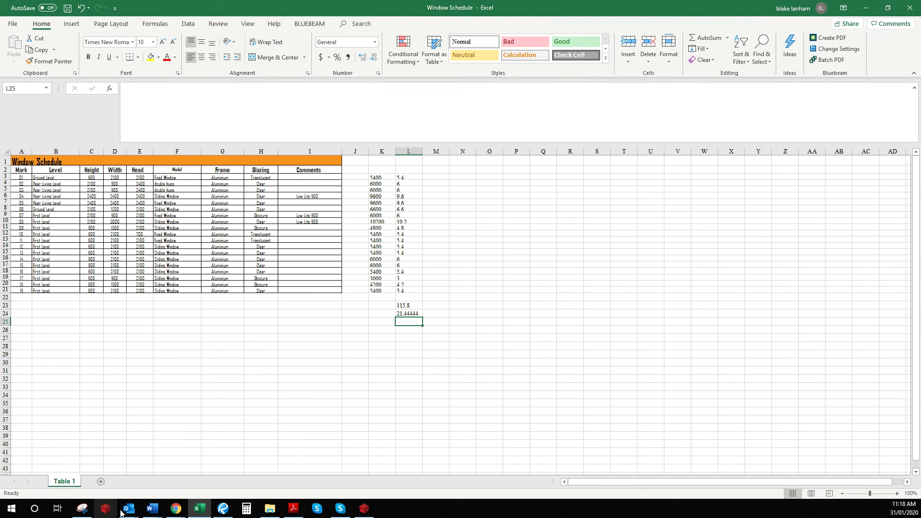
left_click(365, 508)
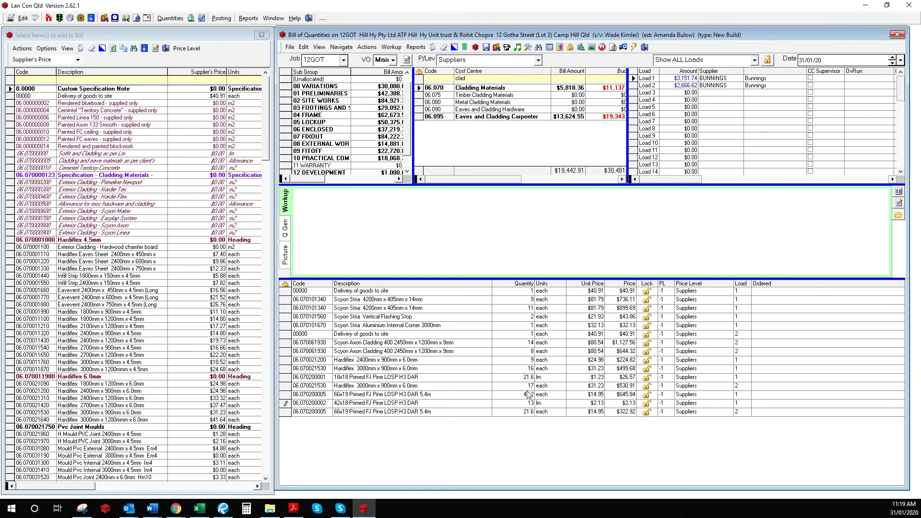
left_click(377, 212)
type("*5.4")
left_click(521, 407)
- Duplicate the 42x18 Primed FJ Pine line and assign the copy to load 2
left_click(293, 407)
left_click(737, 420)
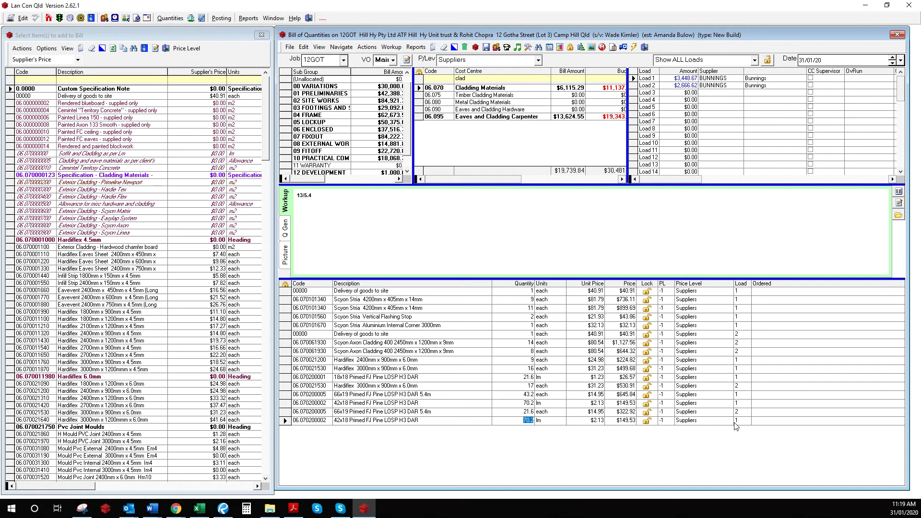
type("2")
key("Return")
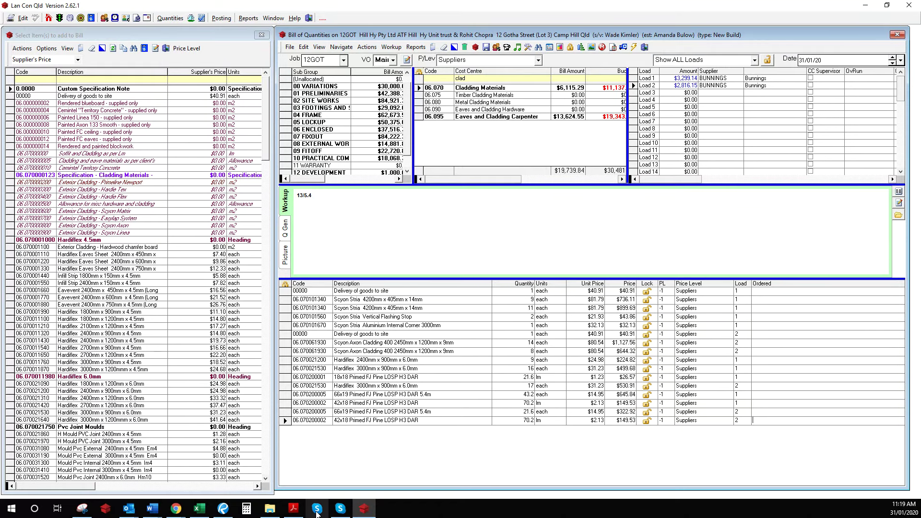
- Look over the window schedule on page 13 of the 12GOT plans in Bluebeam Revu and return to the bill
left_click(229, 512)
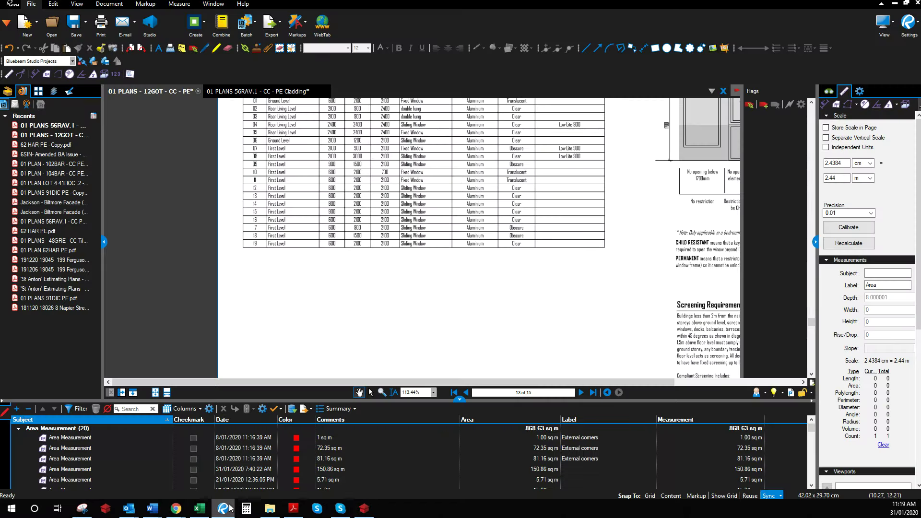
scroll(408, 268, "down", 3)
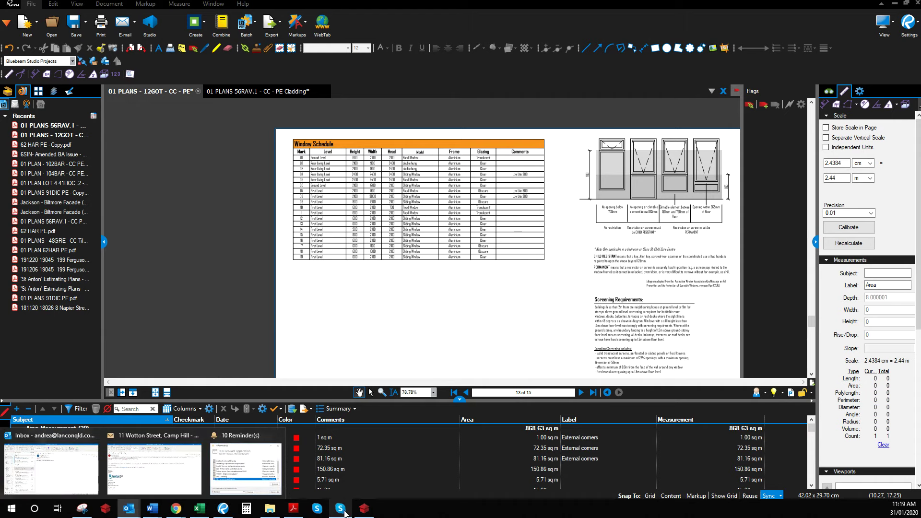
left_click(363, 509)
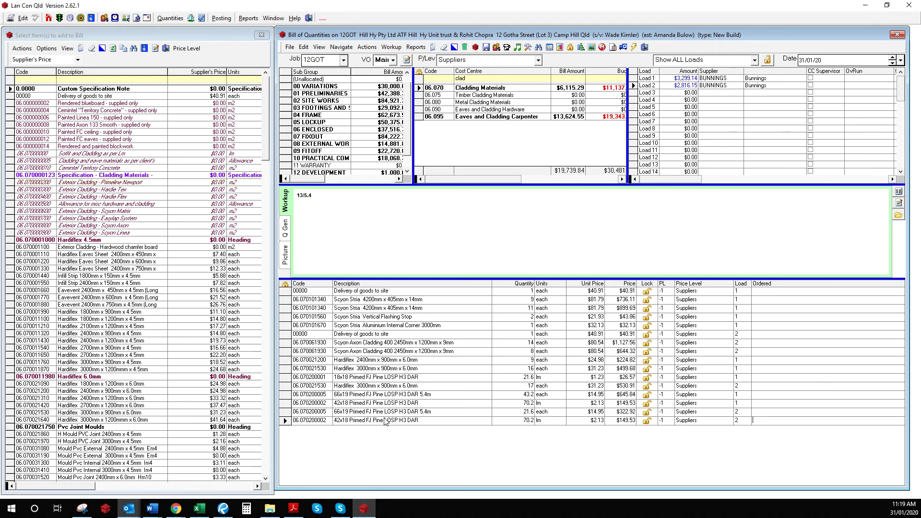
- Check the Estimating Manual's picture framing sizes for axon and stria in Word, and duplicate the 42x18 pine line in the bill
left_click(152, 509)
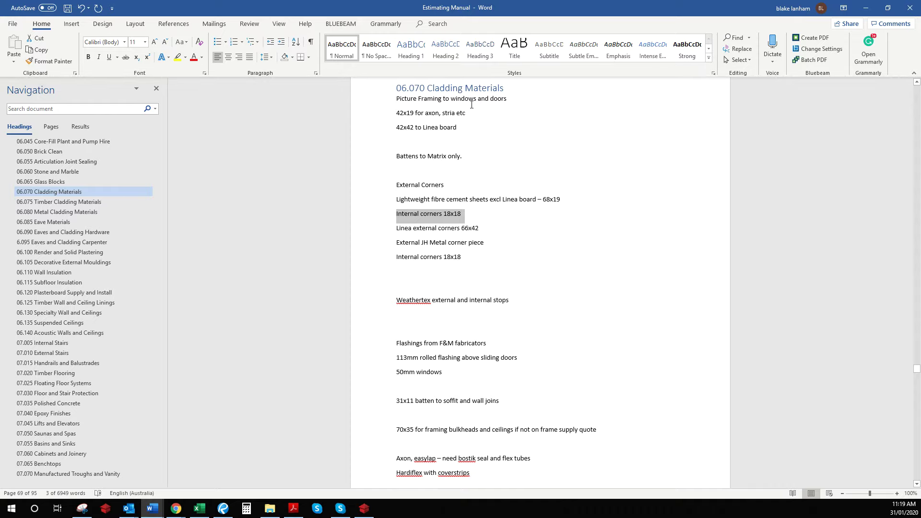
left_click_drag(469, 114, 398, 101)
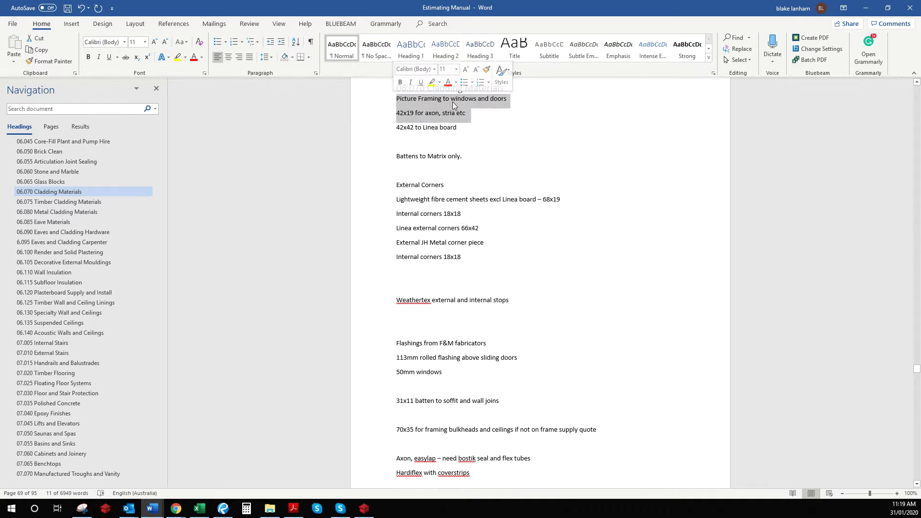
left_click(364, 508)
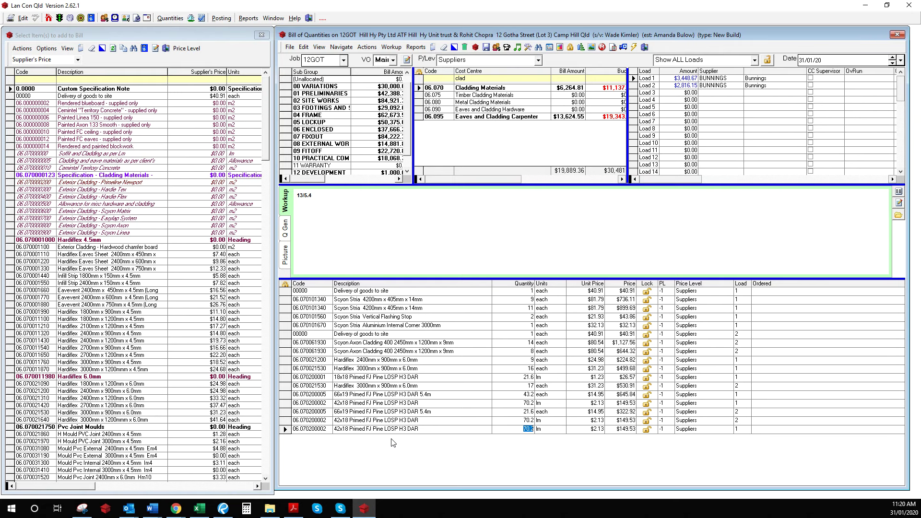
- Switch to the 12GOT plans and examine the cladding on the Left Side Elevation (North) on page 8
left_click(223, 508)
left_click(583, 392)
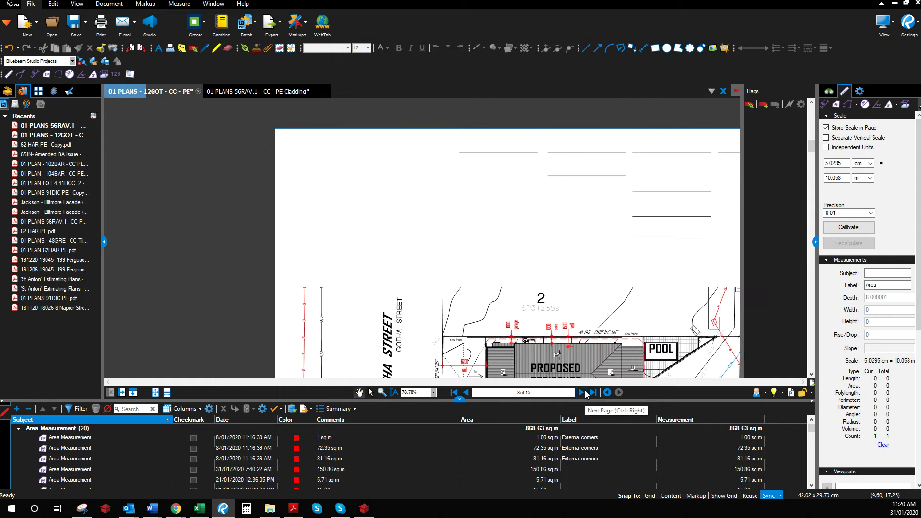
left_click(582, 392)
left_click(582, 393)
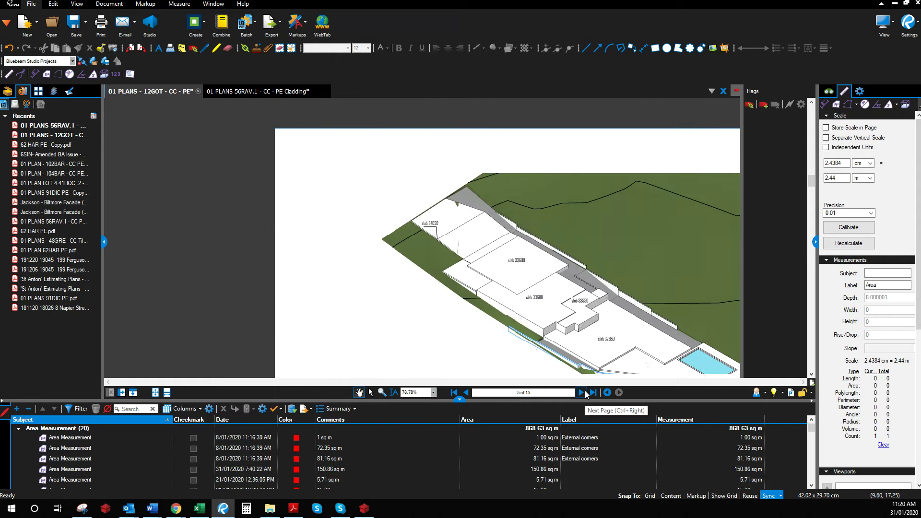
left_click(583, 393)
left_click(583, 393)
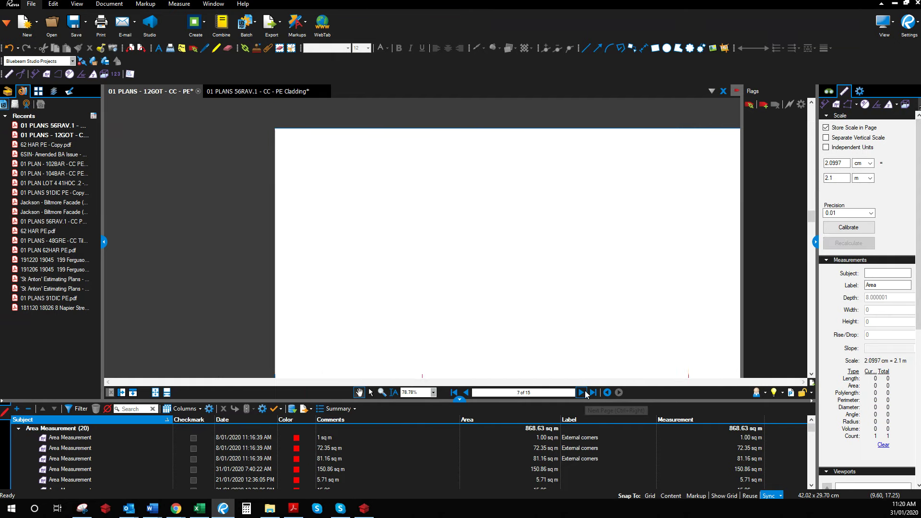
left_click(583, 393)
left_click_drag(485, 304, 482, 200)
scroll(528, 336, "up", 6)
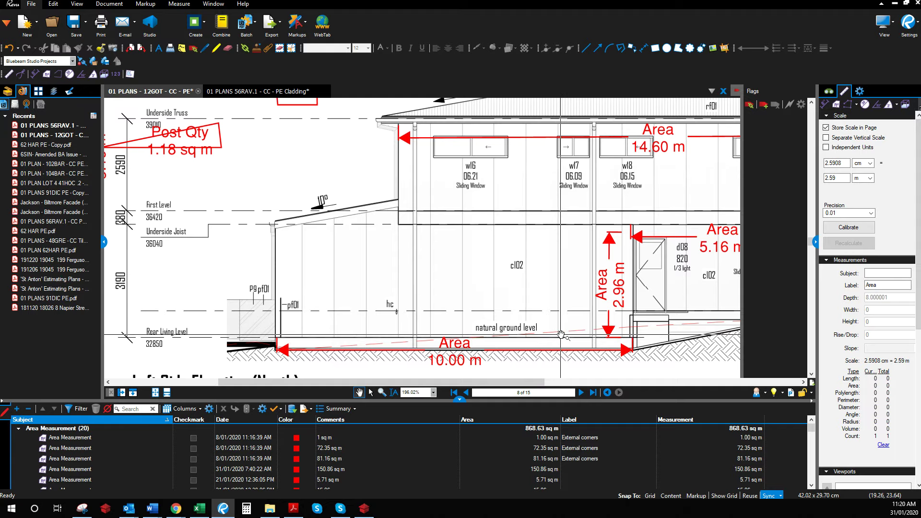
- Return to the bill and change the last 42x18 pine line's workup to 32*5.4
left_click(363, 508)
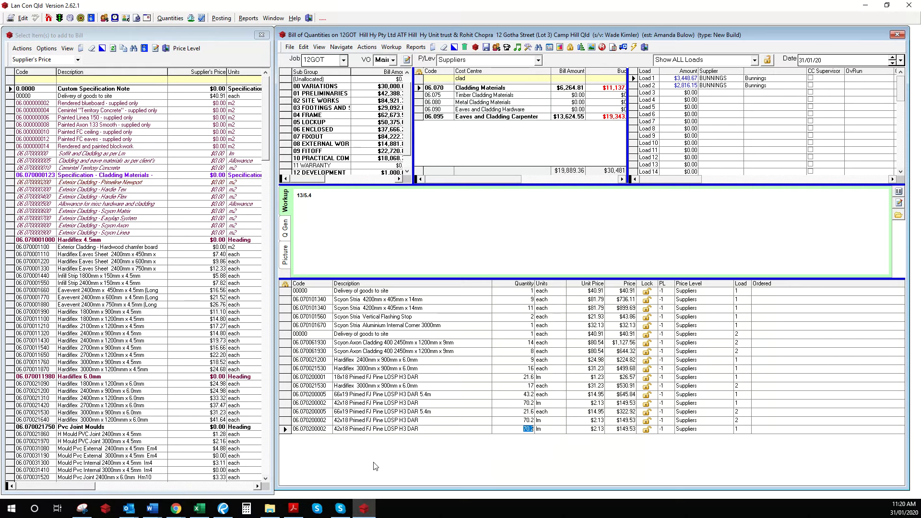
left_click(505, 386)
left_click(509, 369)
left_click(518, 431)
left_click(298, 195)
key("BackSpace")
key("Right")
type("2")
left_click(493, 432)
- Compare the bill with the measured cladding across the whole Left Side Elevation (North) in the 12GOT plans
left_click(223, 508)
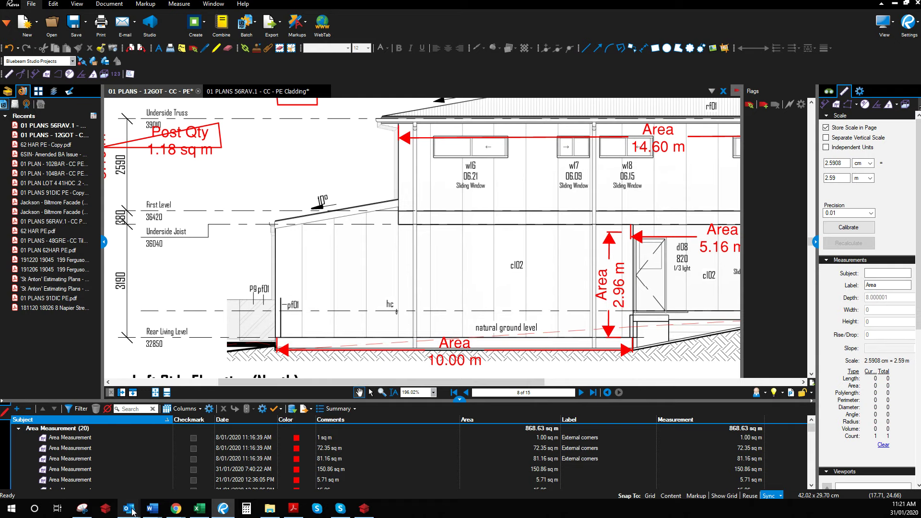
left_click(361, 510)
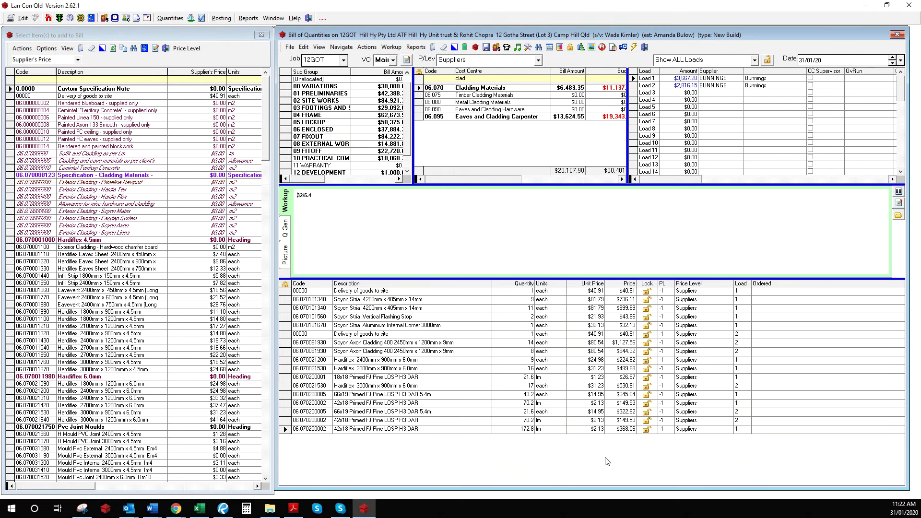
left_click(223, 508)
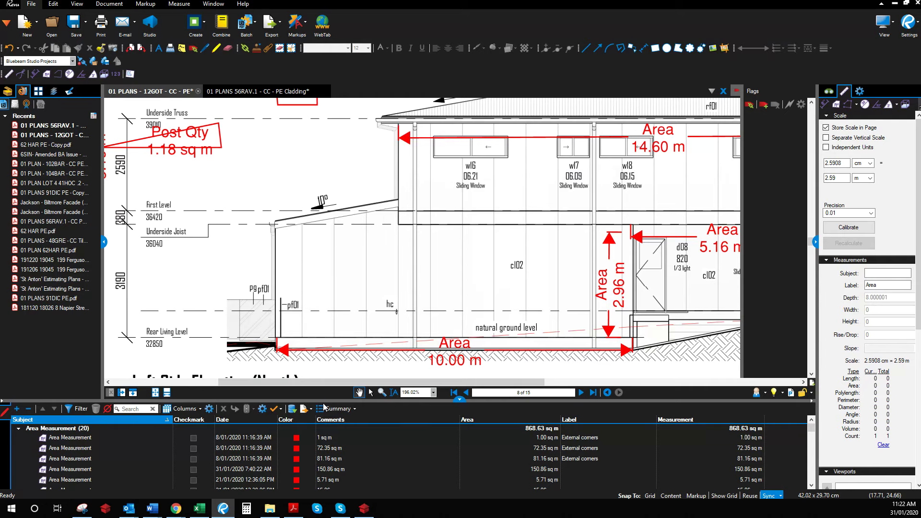
scroll(423, 257, "down", 3)
scroll(543, 212, "up", 2)
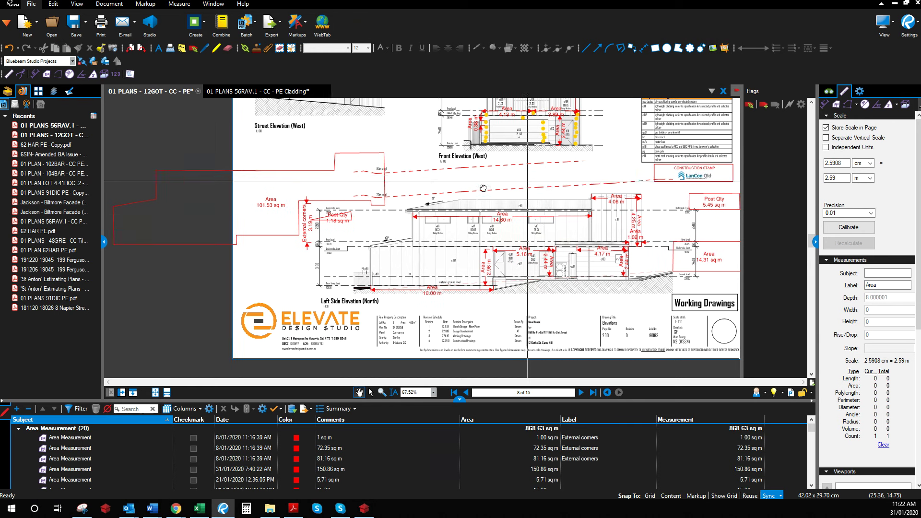
left_click_drag(543, 211, 431, 224)
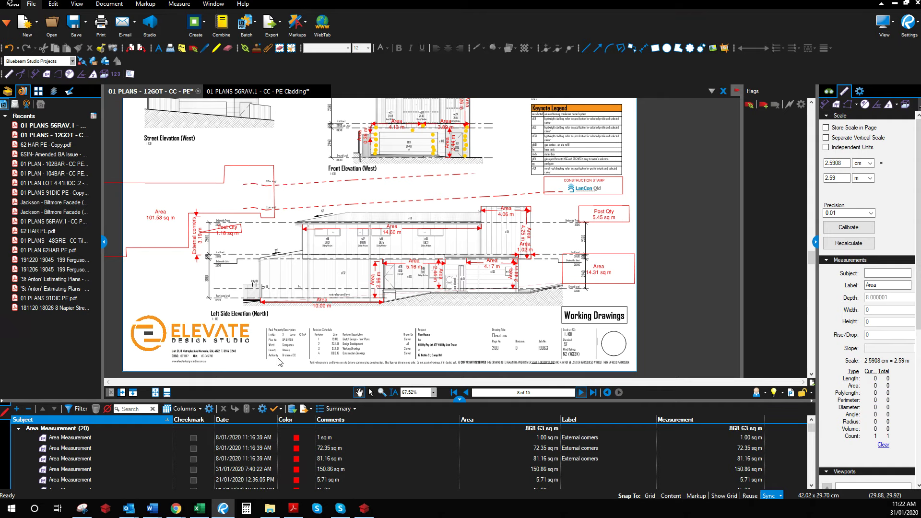
- Review the EasyLap Panel specifications and accessories on the James Hardie website in Chrome, and return to the cladding range
mouse_move(174, 510)
left_click(255, 468)
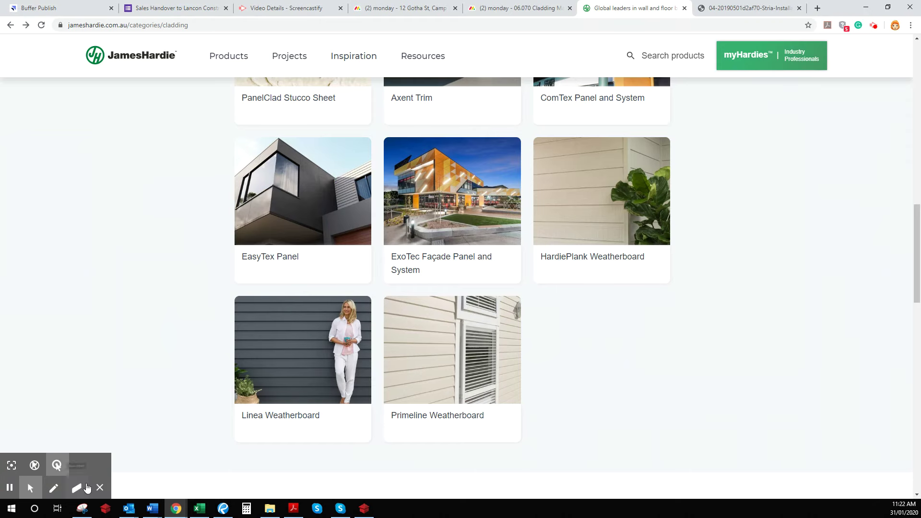
scroll(297, 295, "up", 10)
left_click(300, 356)
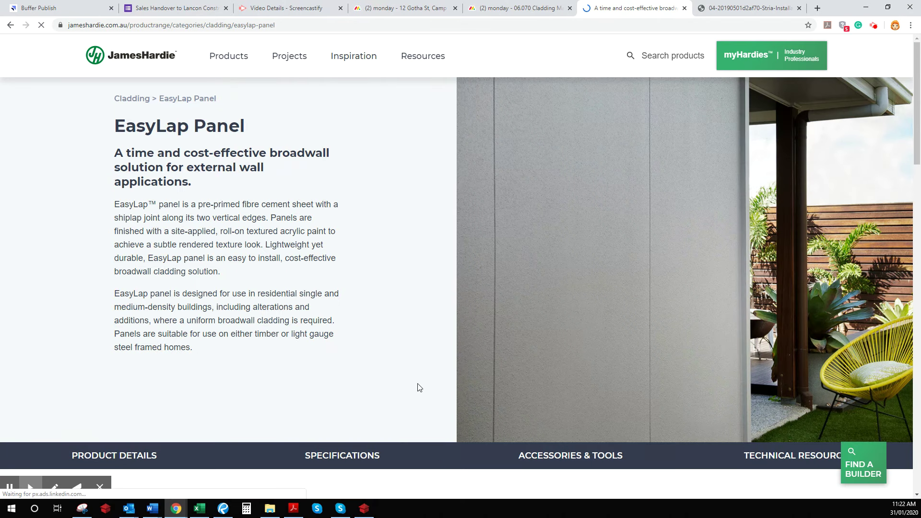
scroll(417, 383, "down", 10)
scroll(413, 379, "down", 3)
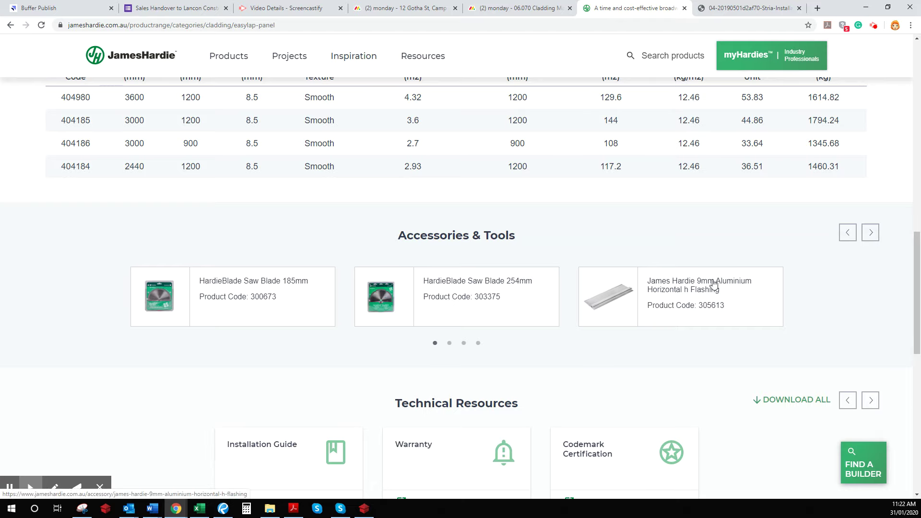
scroll(558, 325, "up", 15)
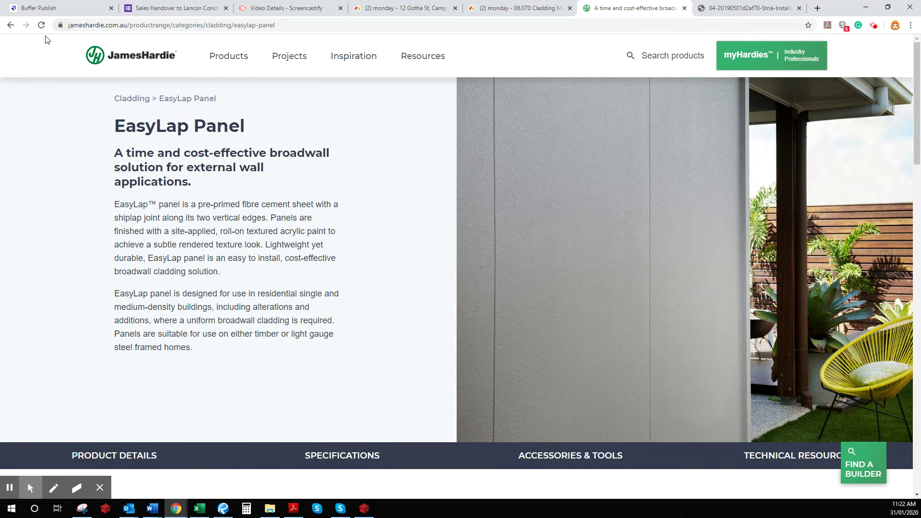
left_click(11, 26)
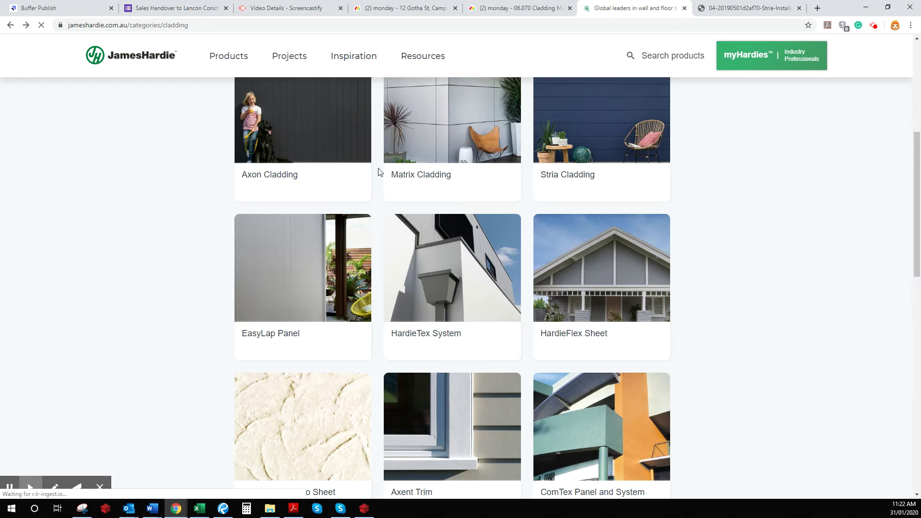
- Open the HardiePlank Weatherboard page from the cladding range and review its product specifications, accessories and technical resources
scroll(220, 242, "up", 4)
scroll(220, 243, "down", 5)
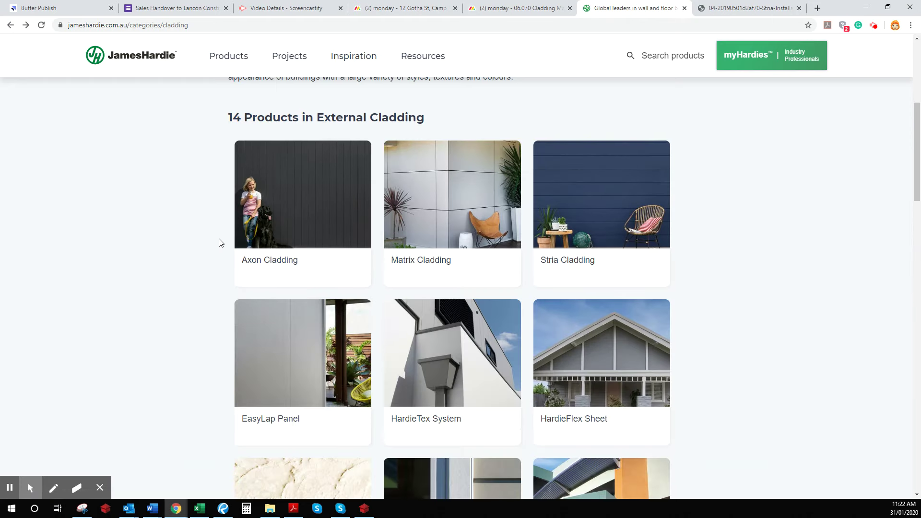
scroll(220, 242, "down", 1)
scroll(220, 242, "down", 3)
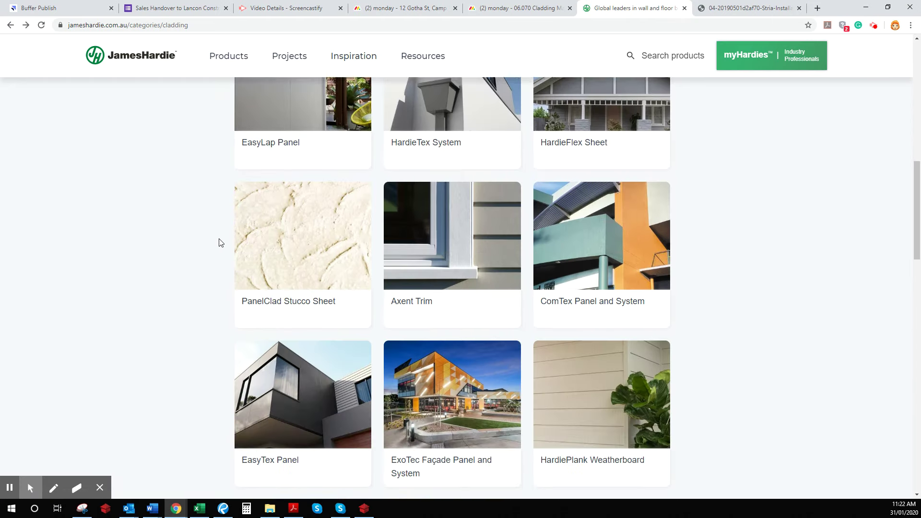
left_click(667, 341)
scroll(165, 331, "down", 10)
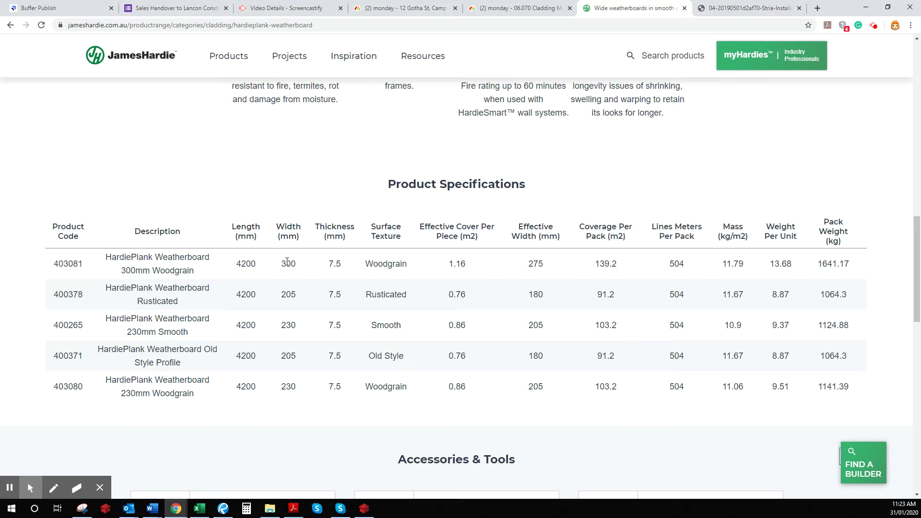
left_click_drag(245, 264, 237, 264)
left_click(260, 263)
scroll(376, 384, "down", 8)
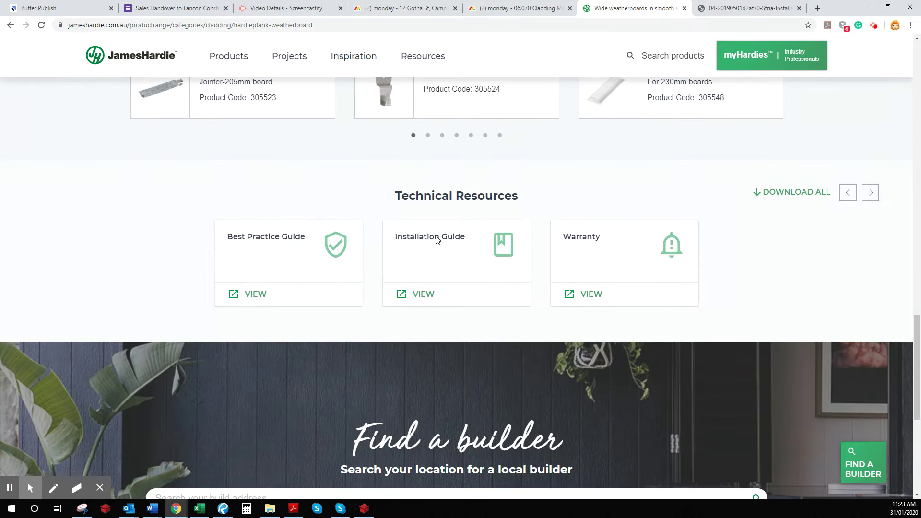
- Open the HardiePlank Installation Guide and look through it to the PrimeLine Weatherboard profiles in section 8.2
left_click(425, 294)
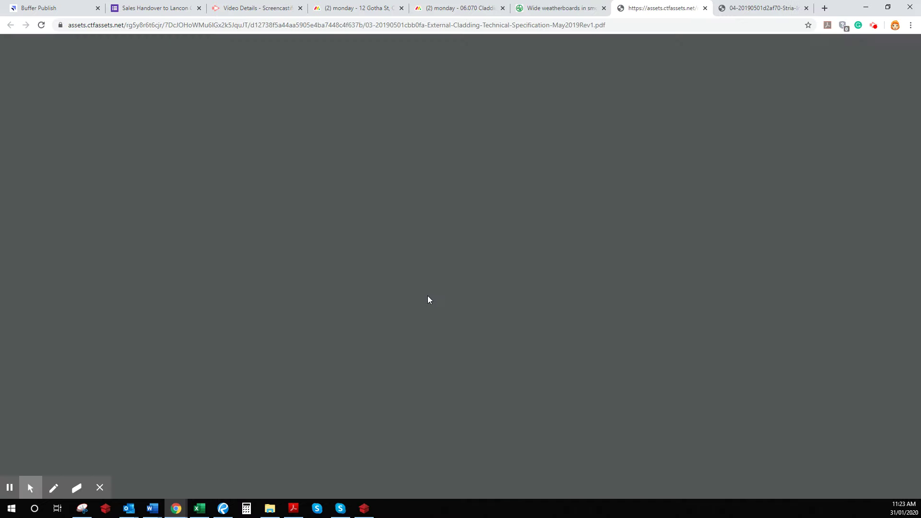
scroll(323, 360, "down", 7)
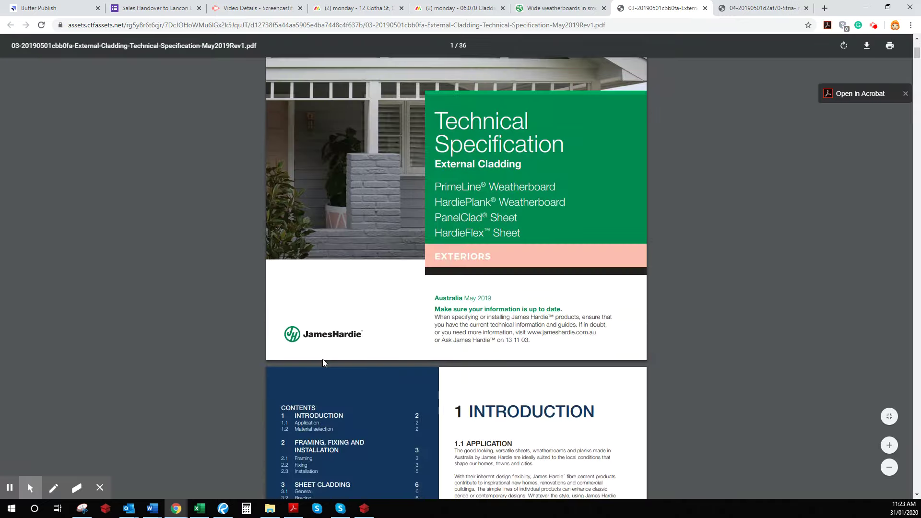
scroll(323, 359, "down", 20)
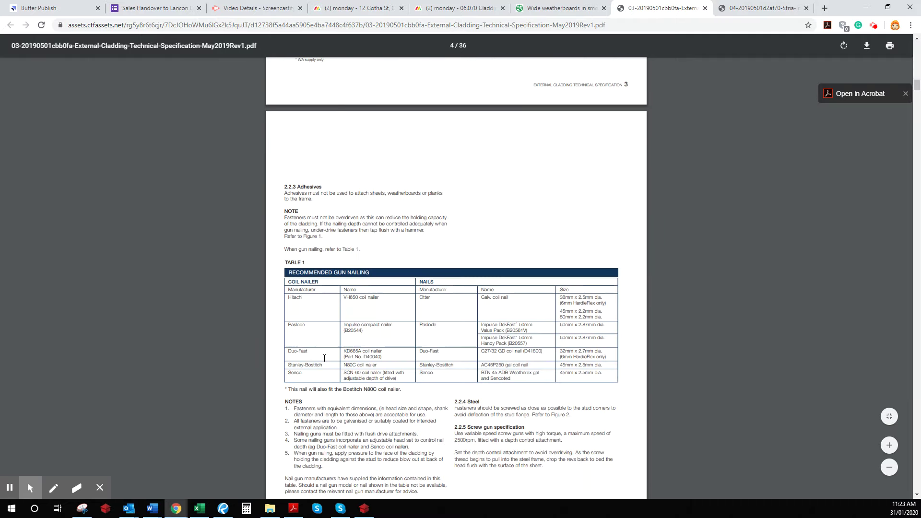
scroll(324, 358, "down", 20)
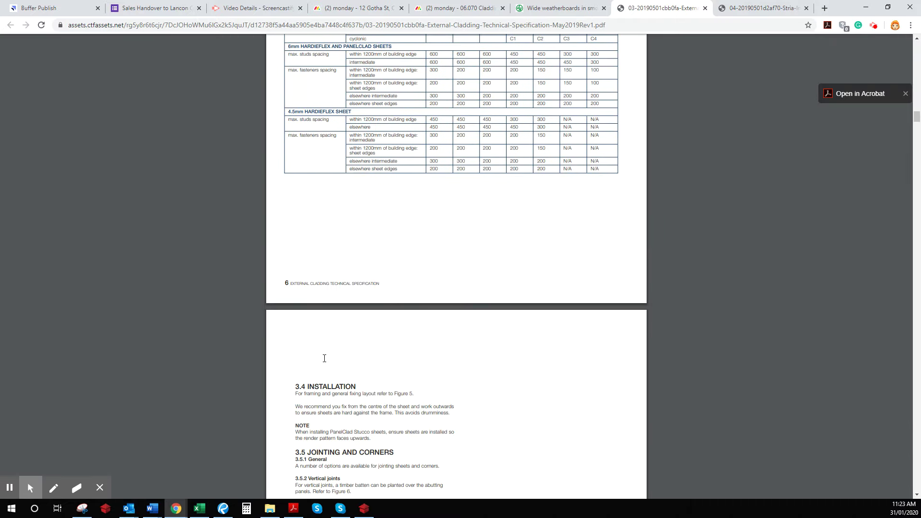
scroll(324, 359, "down", 12)
scroll(325, 357, "down", 20)
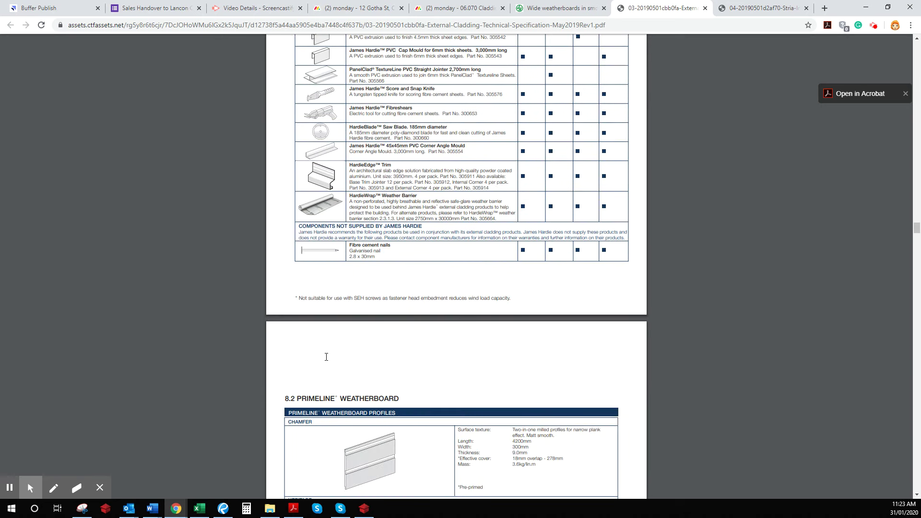
scroll(326, 357, "down", 7)
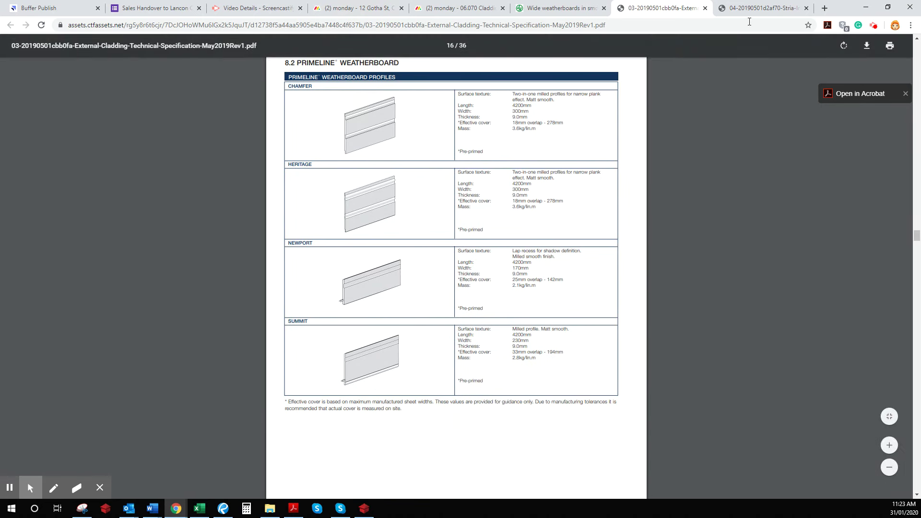
- Check the board sizes in the Stria installation guide, and return to the HardiePlank Weatherboard product specifications
left_click(756, 8)
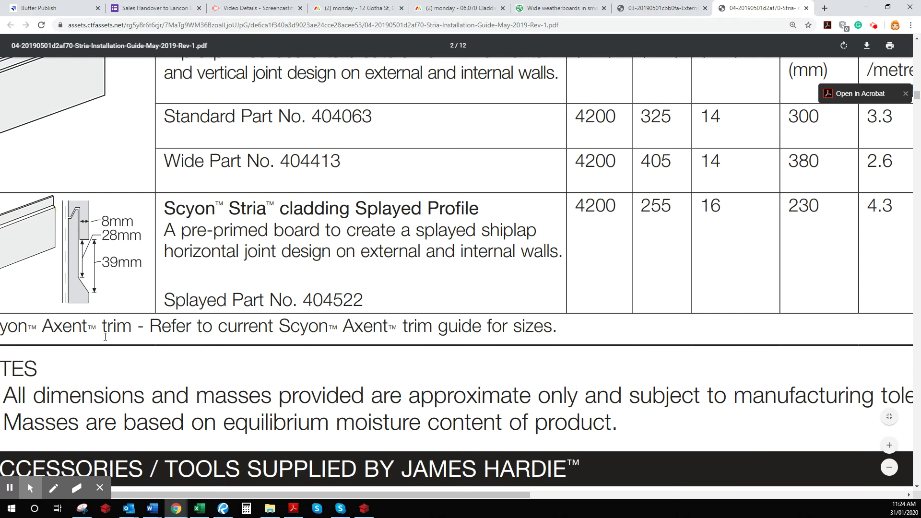
left_click(662, 8)
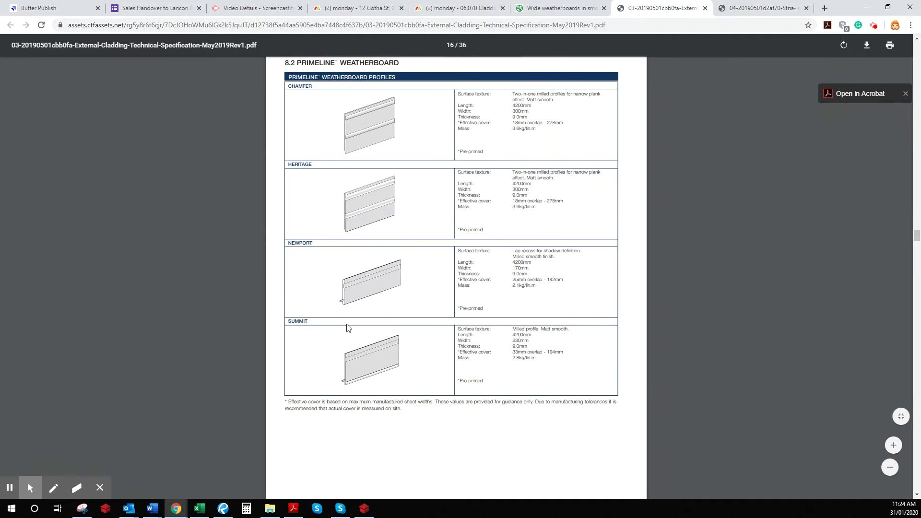
left_click(559, 8)
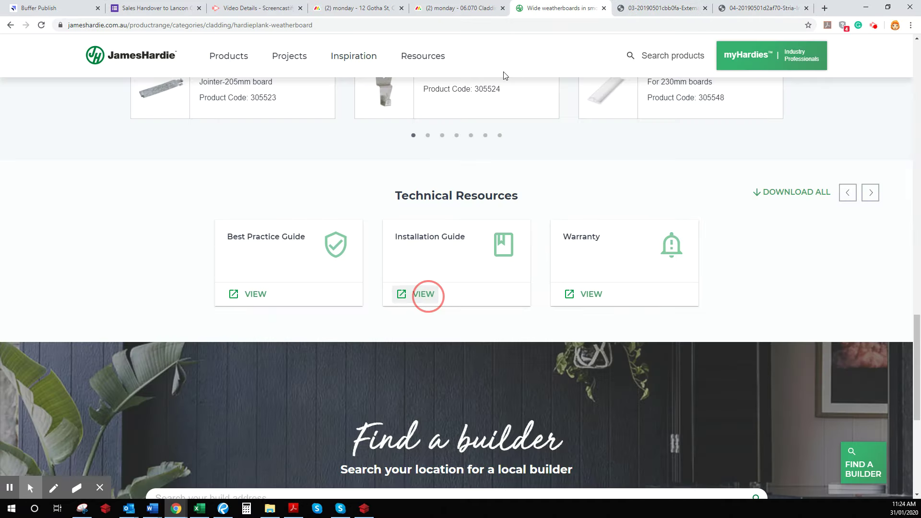
scroll(405, 193, "up", 7)
scroll(405, 193, "up", 2)
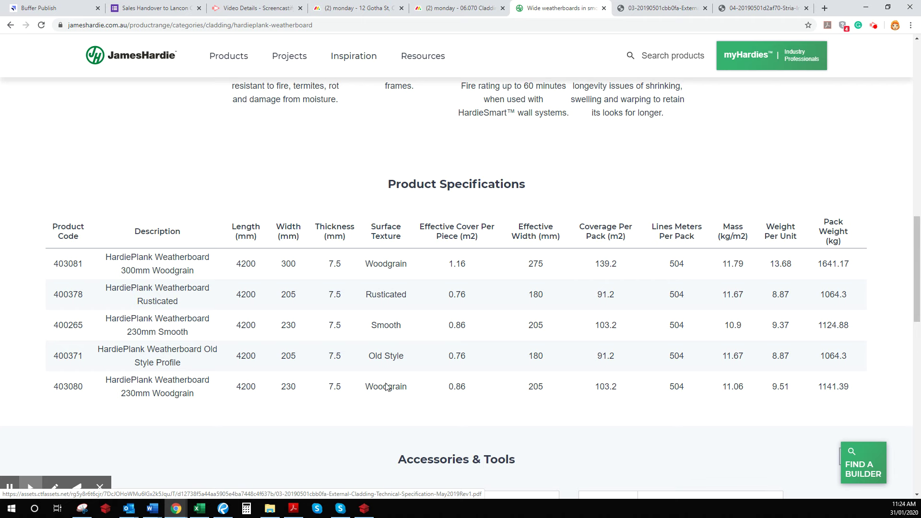
- Switch to the 12GOT plans in Bluebeam Revu and measure the height and width of the cl03 cladding on the Right Side Elevation (South)
left_click(223, 509)
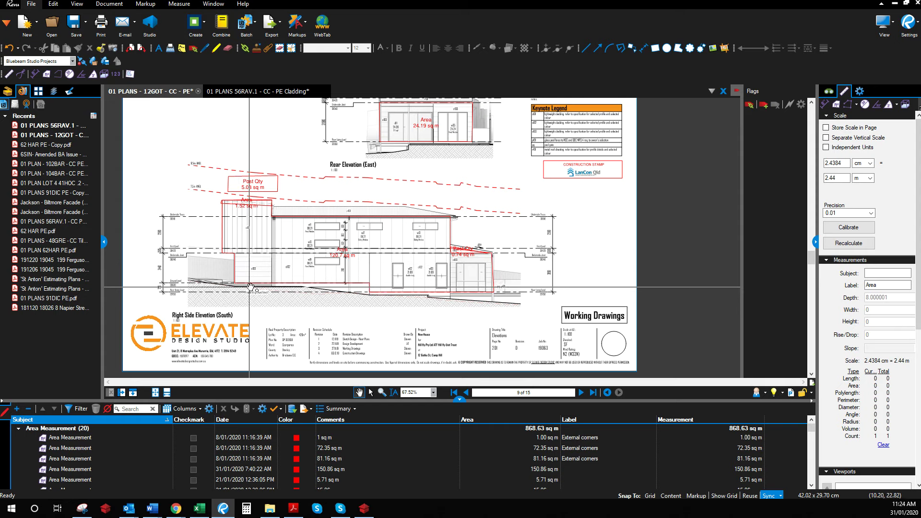
scroll(263, 280, "up", 4)
scroll(263, 281, "up", 4)
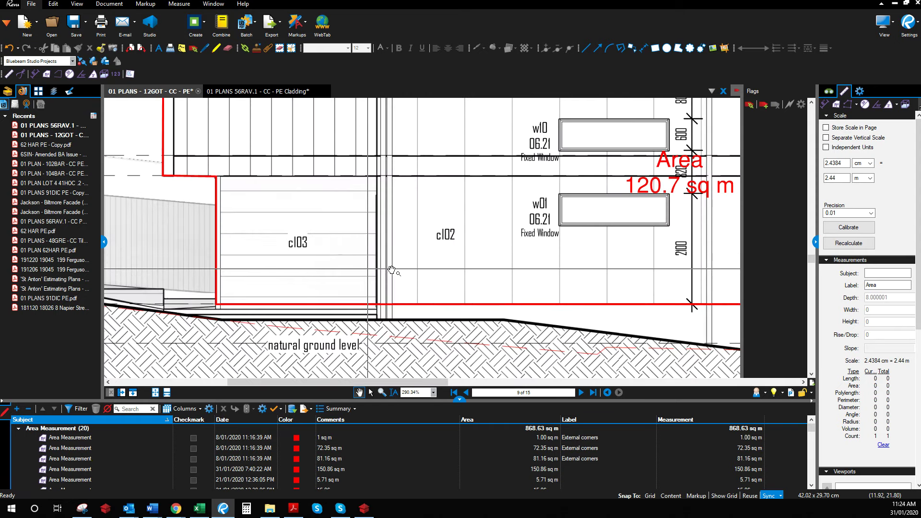
left_click(824, 104)
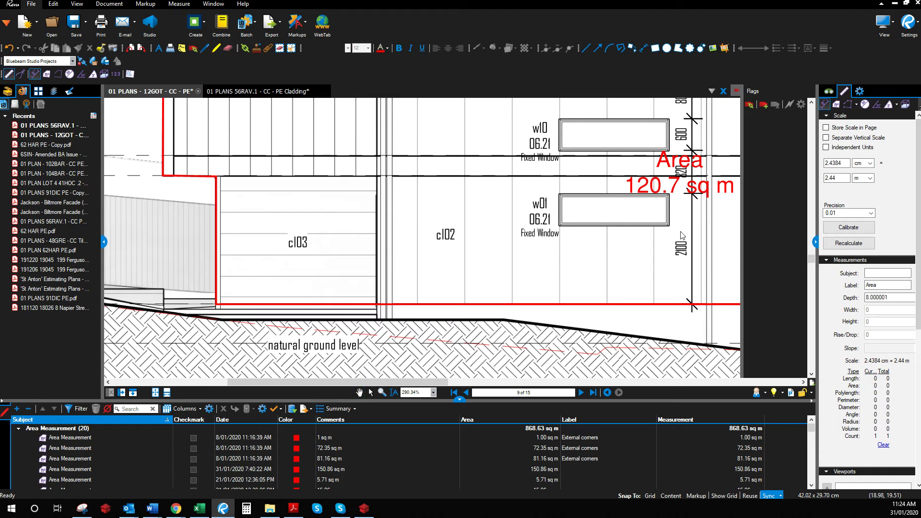
left_click(379, 304)
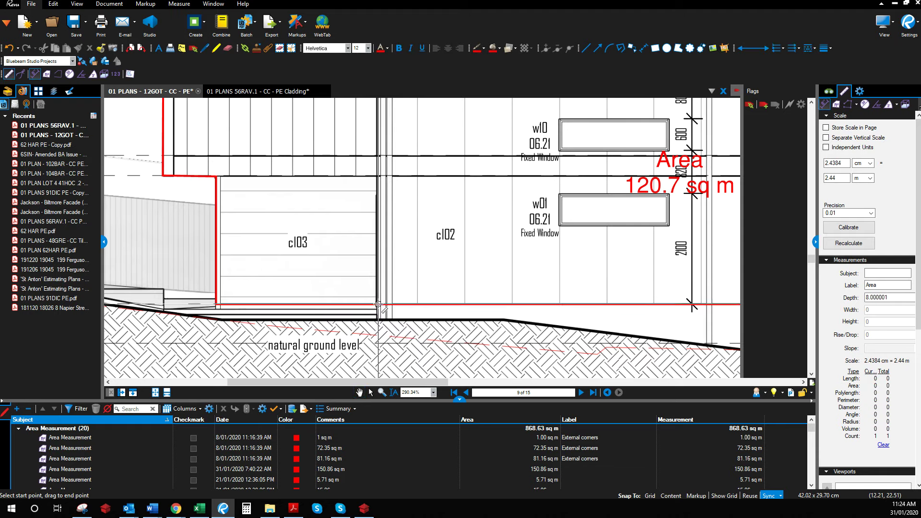
left_click(378, 176)
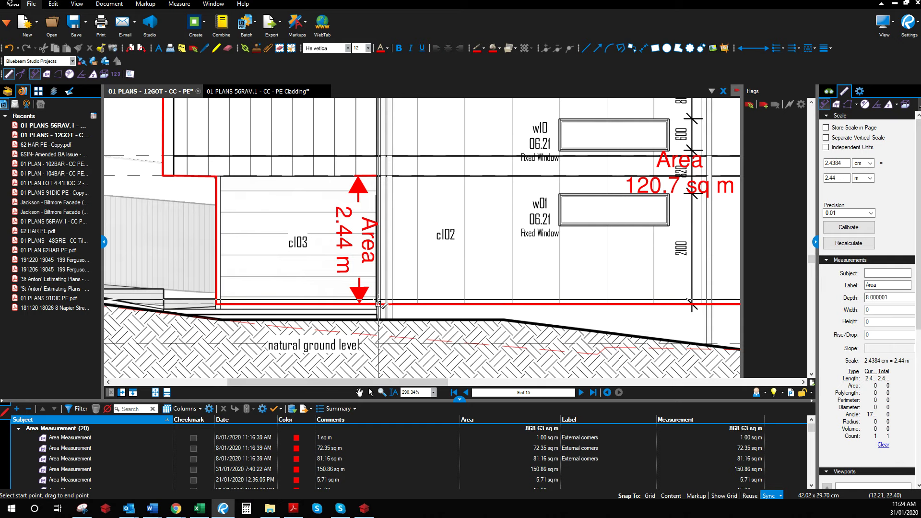
left_click_drag(378, 303, 216, 303)
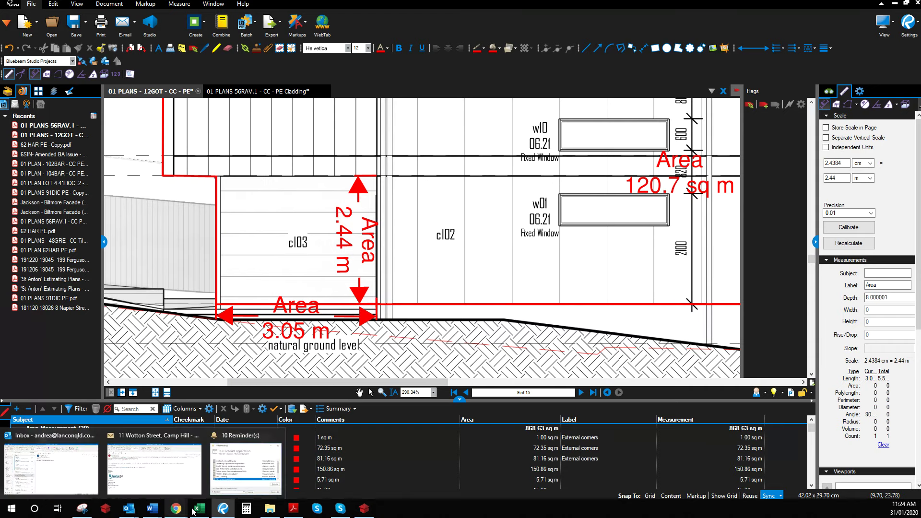
- Check the cladding entries in the 12GOT colour specification in Acrobat Reader, and return to the HardiePlank page in Chrome
mouse_move(230, 514)
left_click(293, 509)
mouse_move(176, 509)
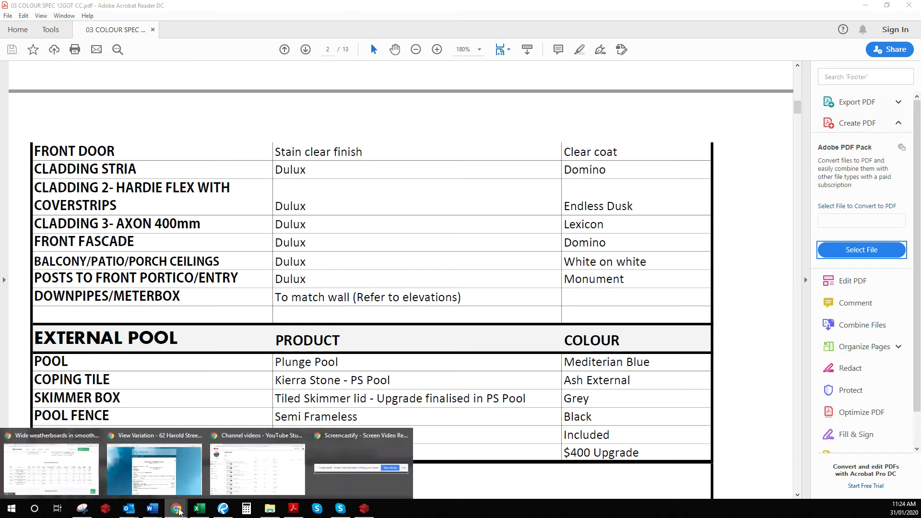
left_click(60, 448)
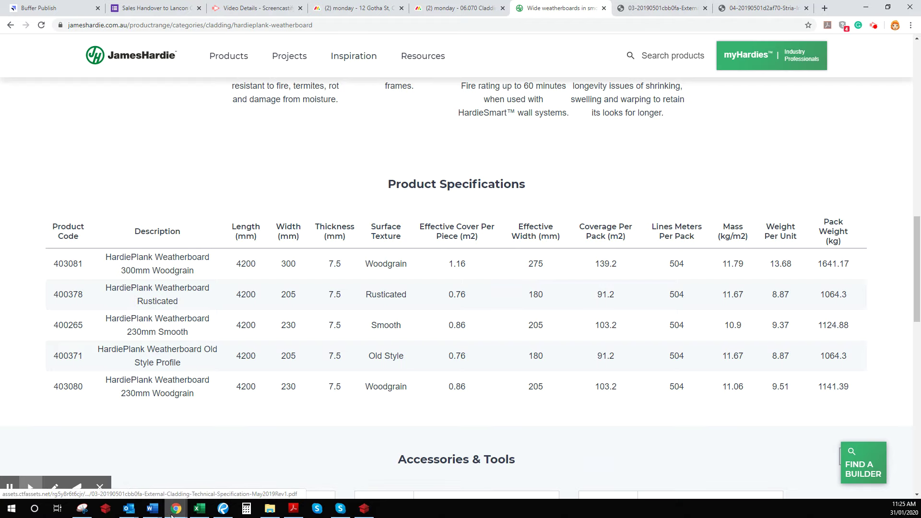
- Switch to the Outlook inbox and search the 56RAV job folder for weathertex
mouse_move(137, 511)
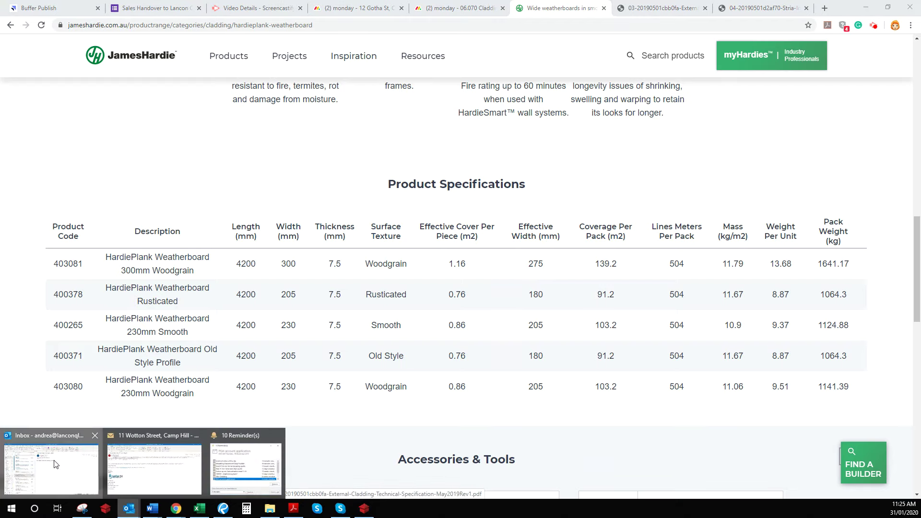
left_click(67, 465)
left_click(158, 88)
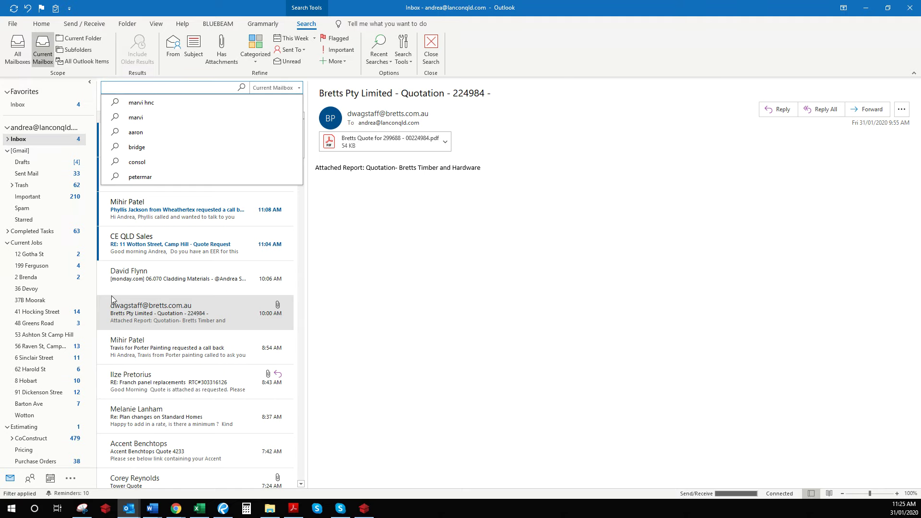
left_click(54, 346)
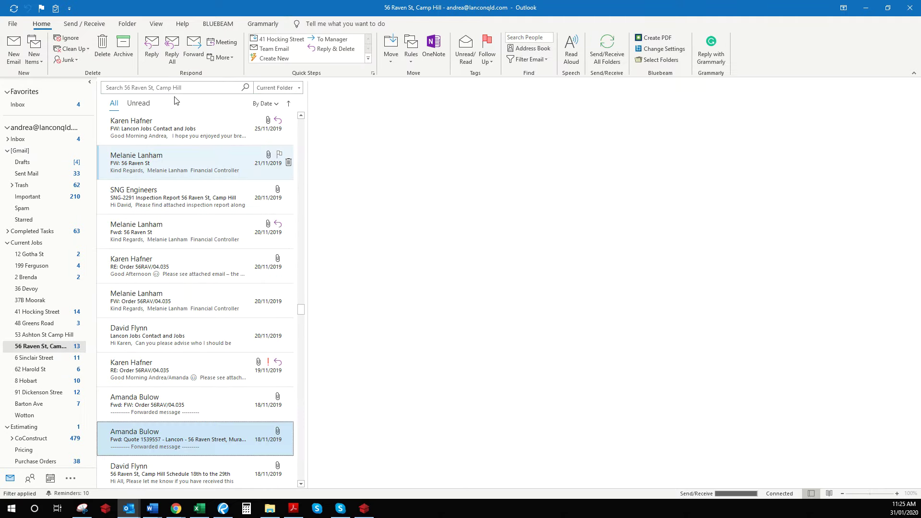
left_click(180, 88)
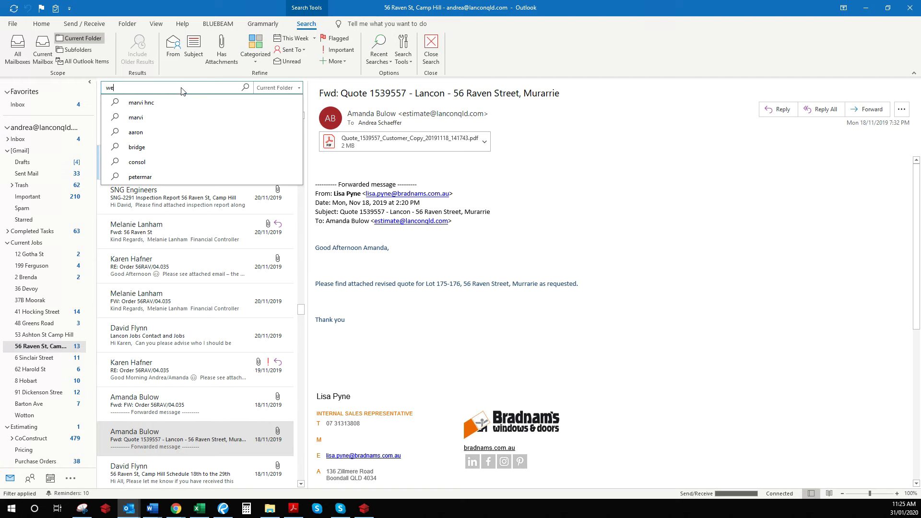
type("weathertex")
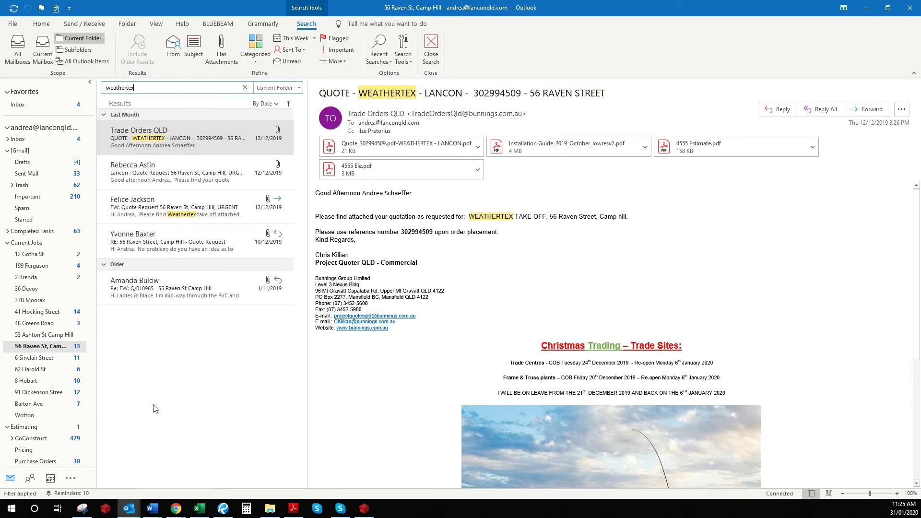
- Open the forwarded Weathertex take-off email and review its 4555 Ele, 4555 Estimate and 4555 Totals attachments
left_click(222, 225)
left_click(400, 146)
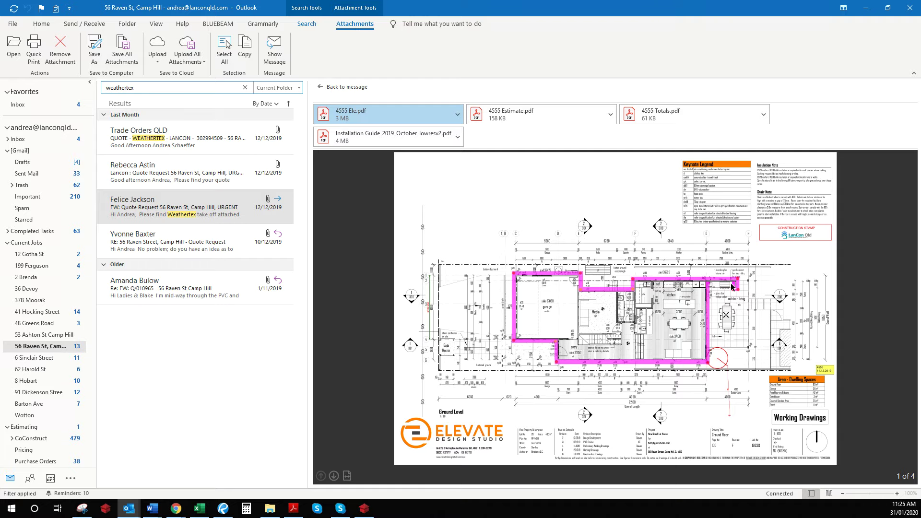
left_click(571, 114)
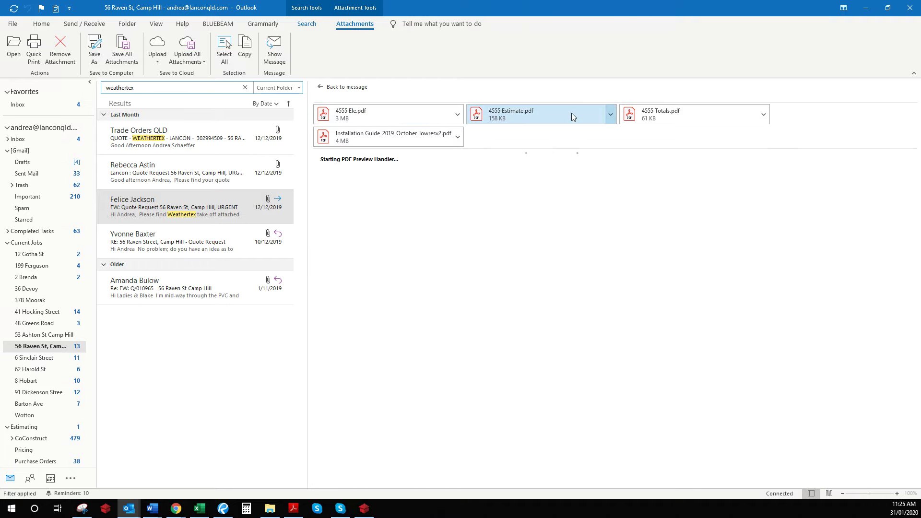
scroll(557, 371, "down", 3)
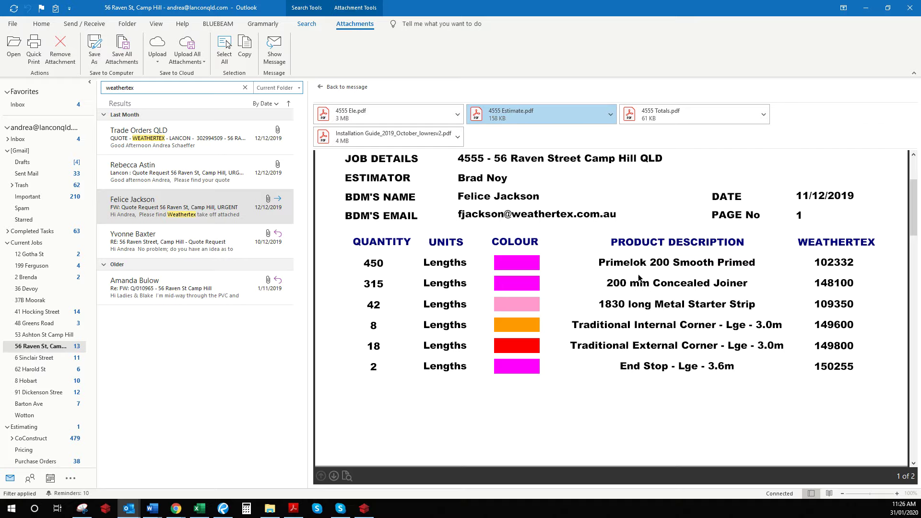
left_click(675, 119)
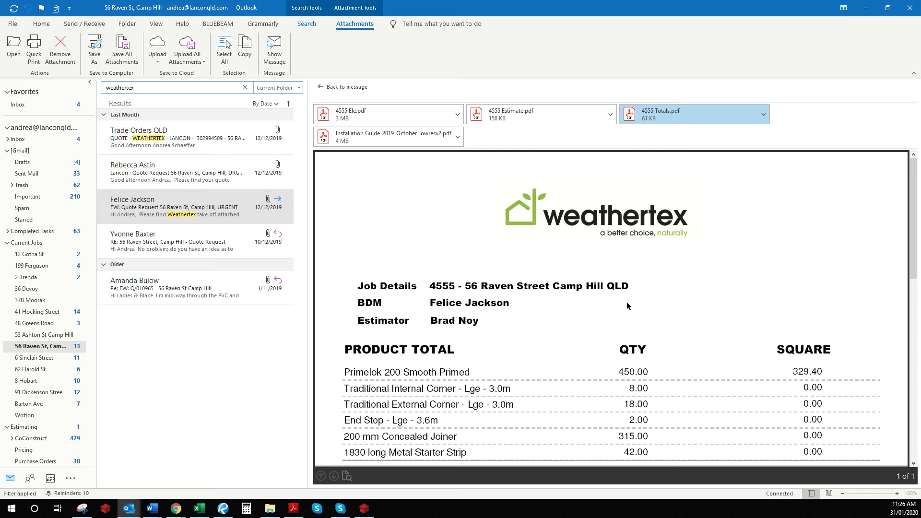
scroll(630, 306, "down", 2)
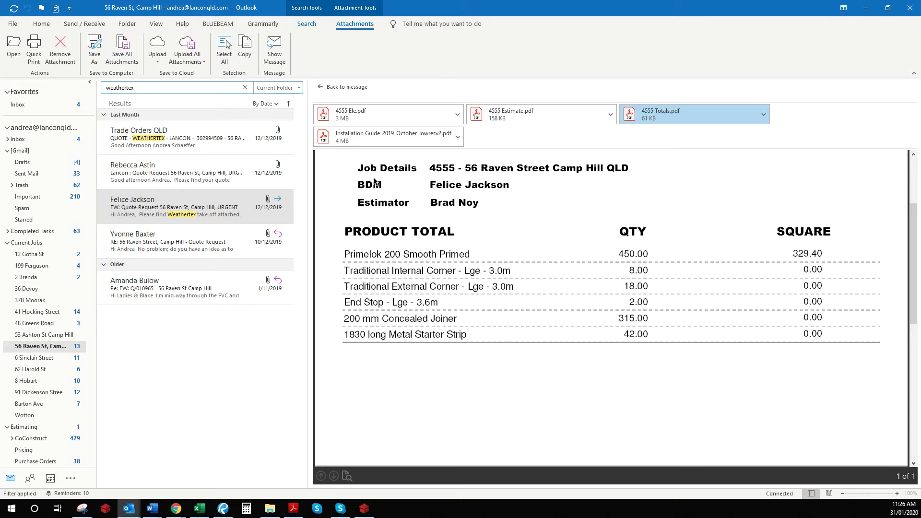
- Examine the Weathertex Installation Guide attachment for the Primelok 200 board profiles and sizes, and return to the message
left_click(376, 138)
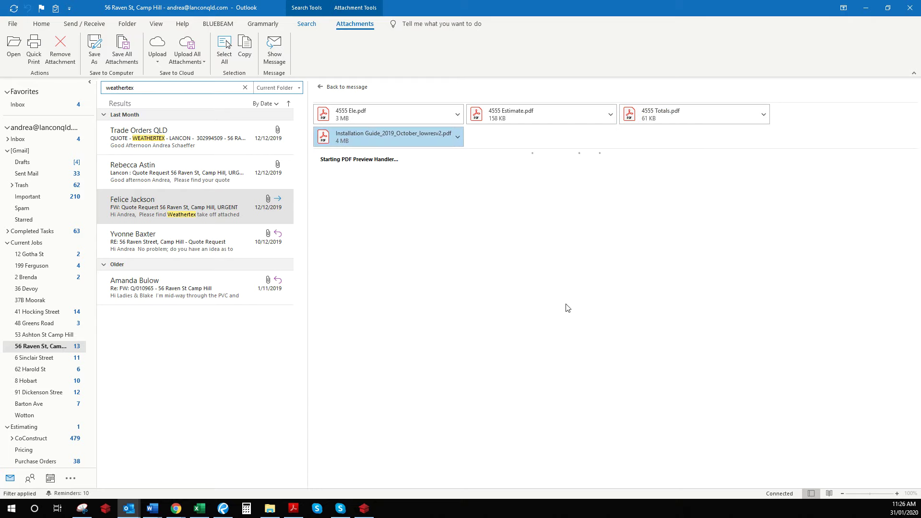
scroll(551, 351, "down", 5)
scroll(548, 354, "down", 10)
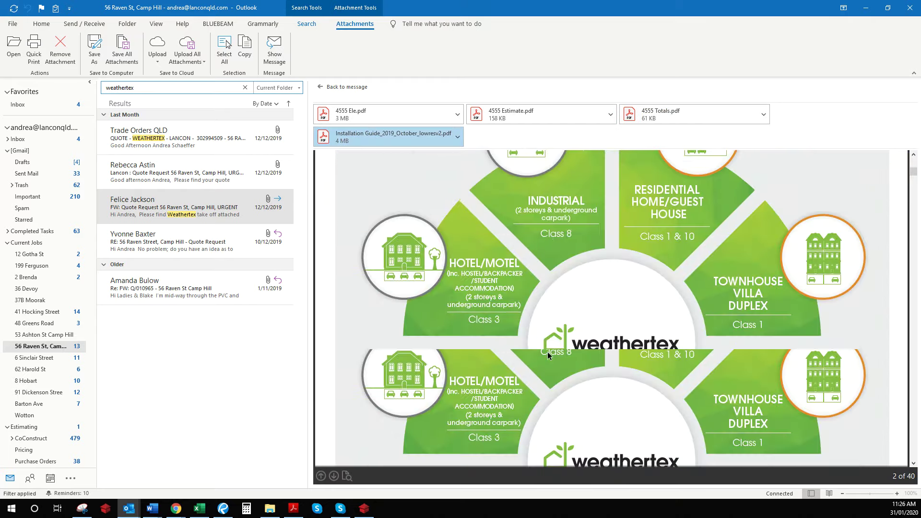
scroll(548, 358, "down", 10)
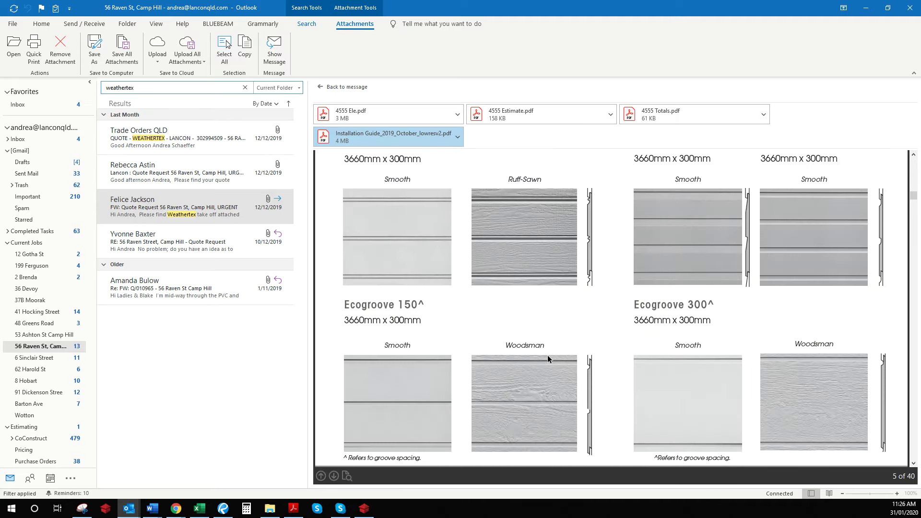
scroll(548, 359, "down", 8)
scroll(548, 359, "up", 5)
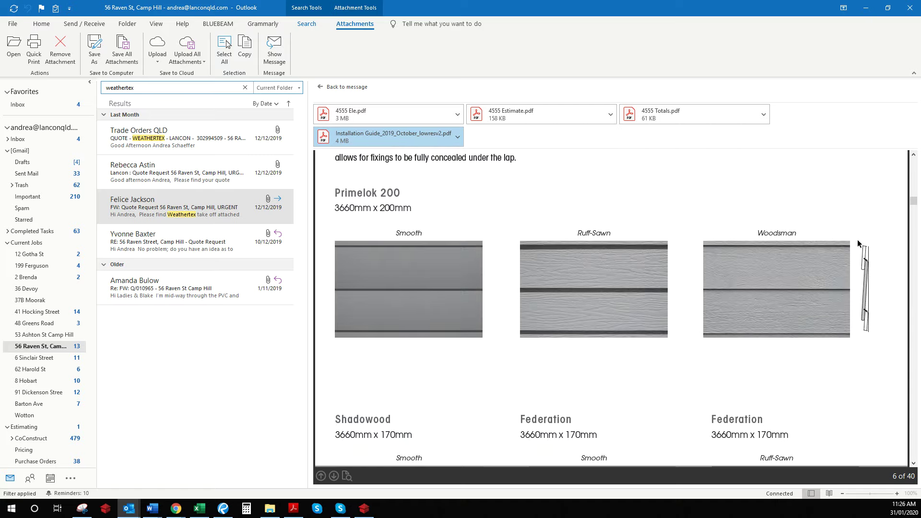
scroll(867, 324, "down", 6)
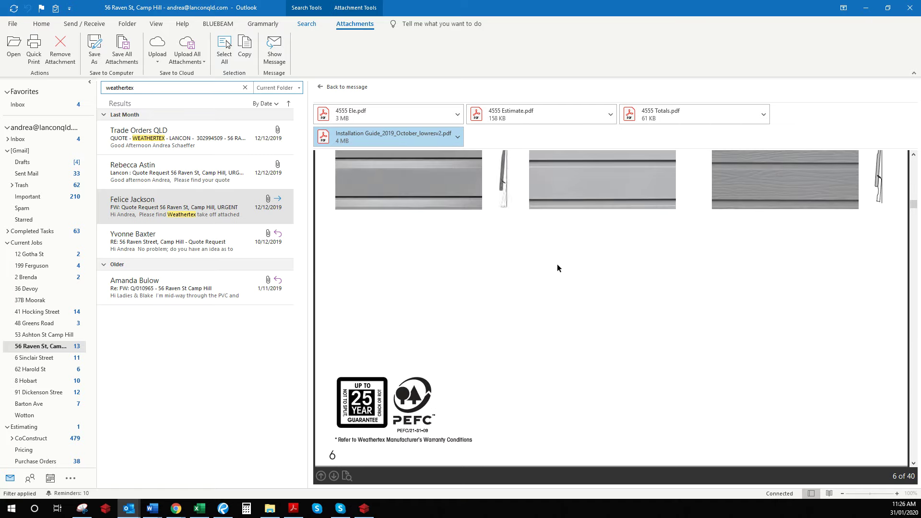
scroll(469, 217, "up", 10)
left_click(347, 87)
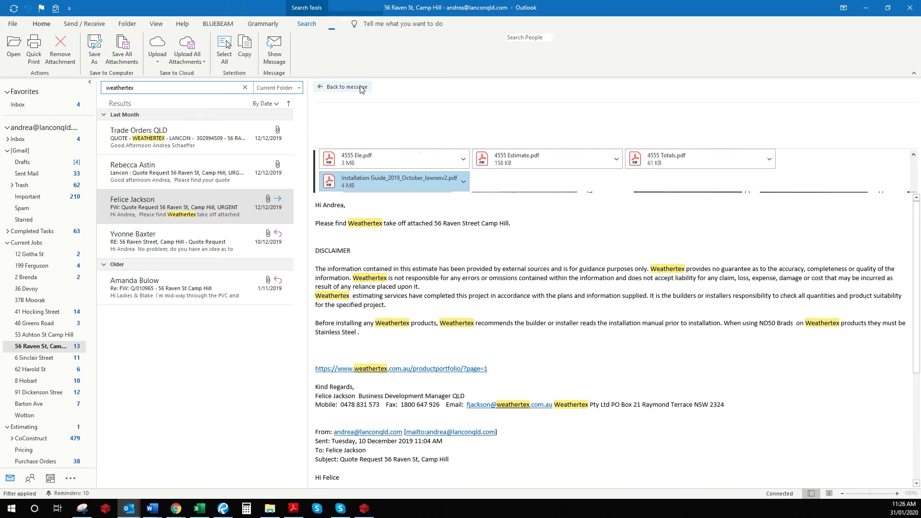
- Open the Trade Orders QLD email and review the summary and itemised schedule in its attached Weathertex quote
left_click(221, 184)
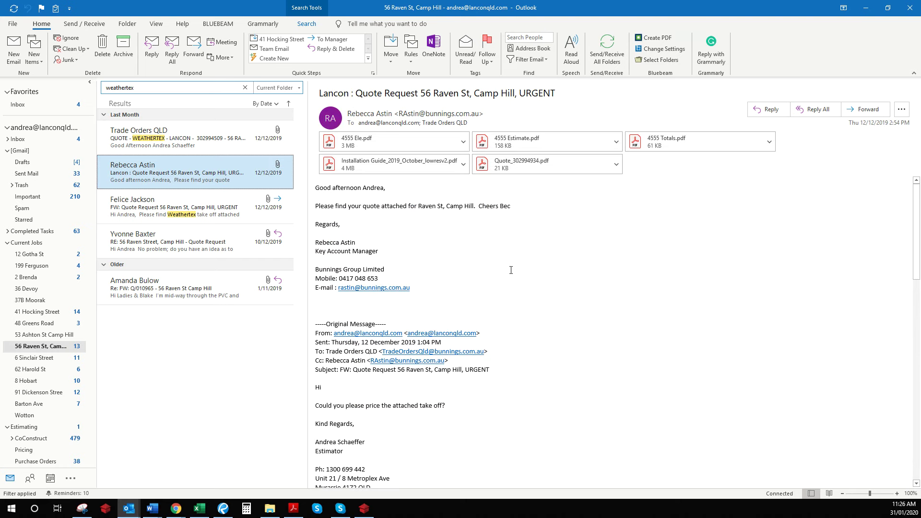
left_click(178, 138)
left_click(398, 114)
scroll(552, 315, "down", 5)
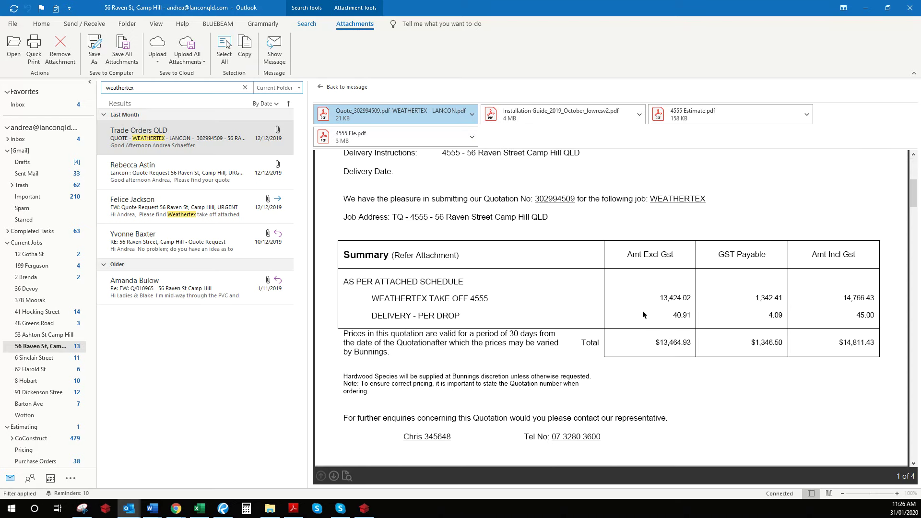
scroll(589, 330, "down", 15)
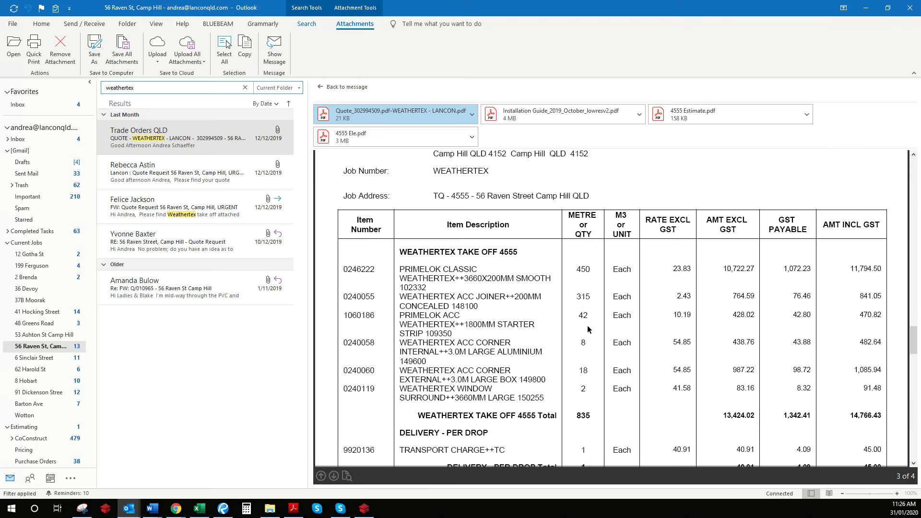
scroll(579, 325, "down", 3)
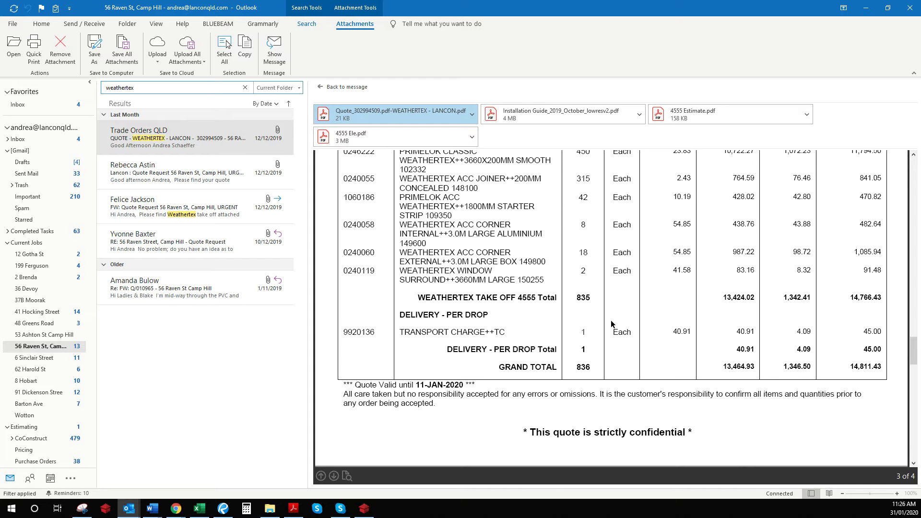
scroll(643, 386, "up", 3)
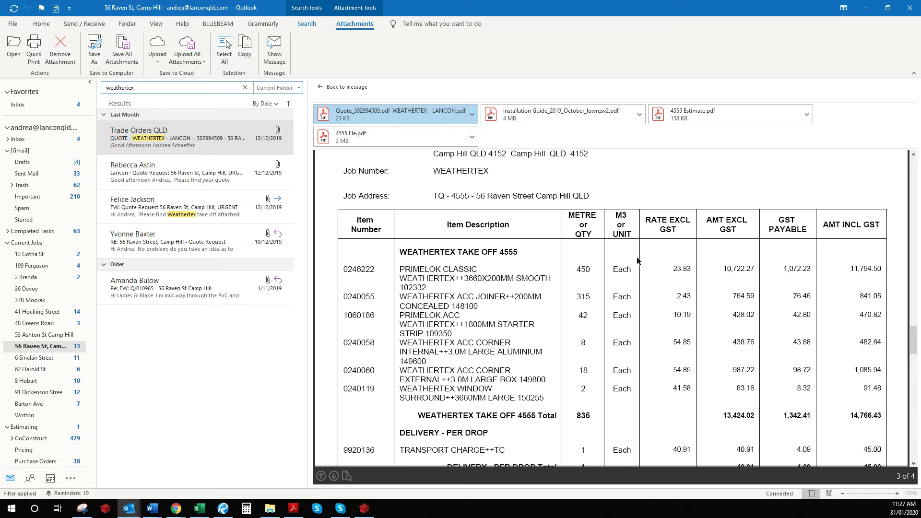
scroll(622, 304, "down", 2)
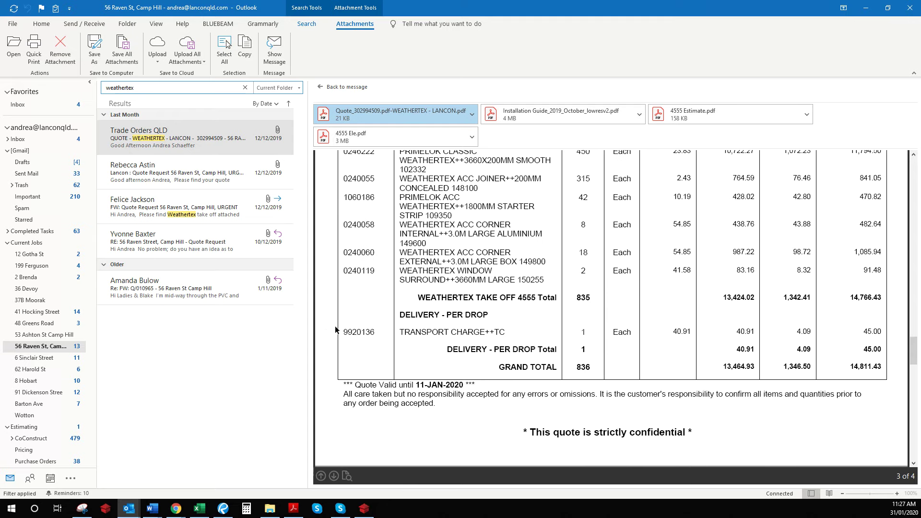
- Switch to the 12GOT Bill of Quantities, filter the cost centres by eave and open 06.085 Eave Materials
left_click(223, 507)
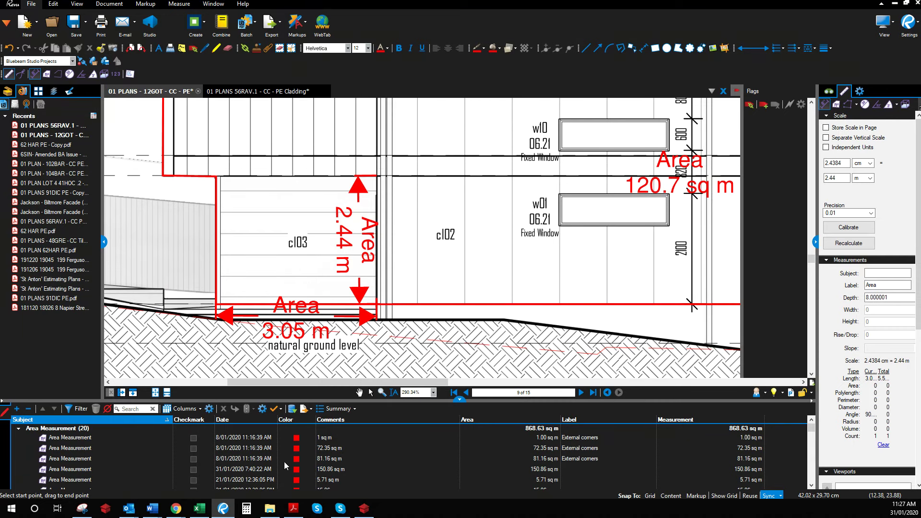
mouse_move(131, 503)
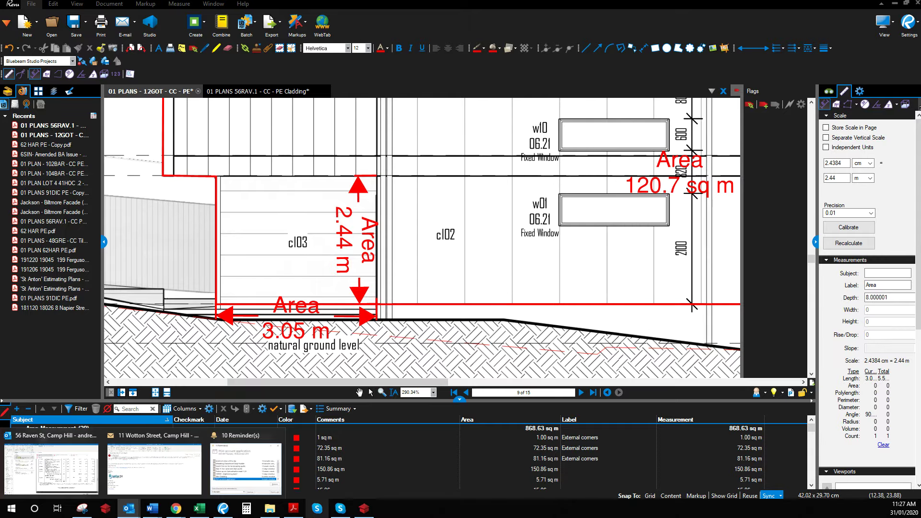
left_click(363, 508)
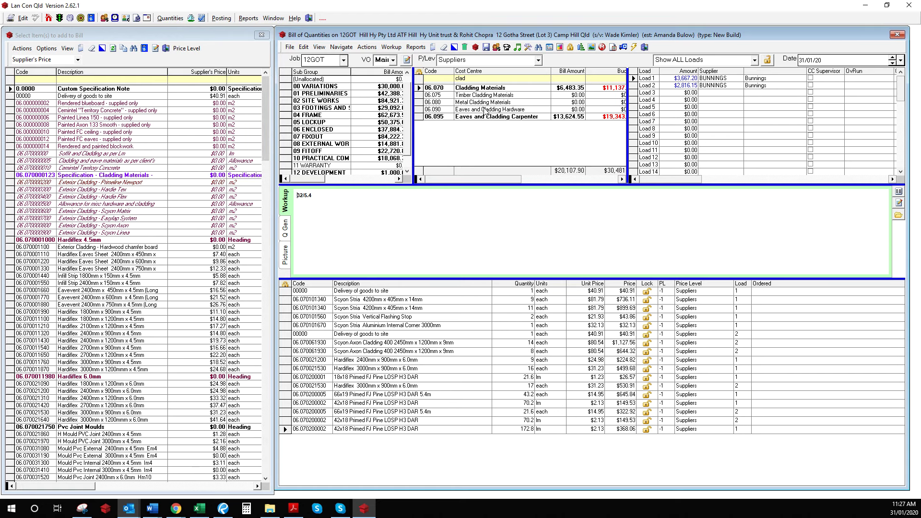
left_click(485, 77)
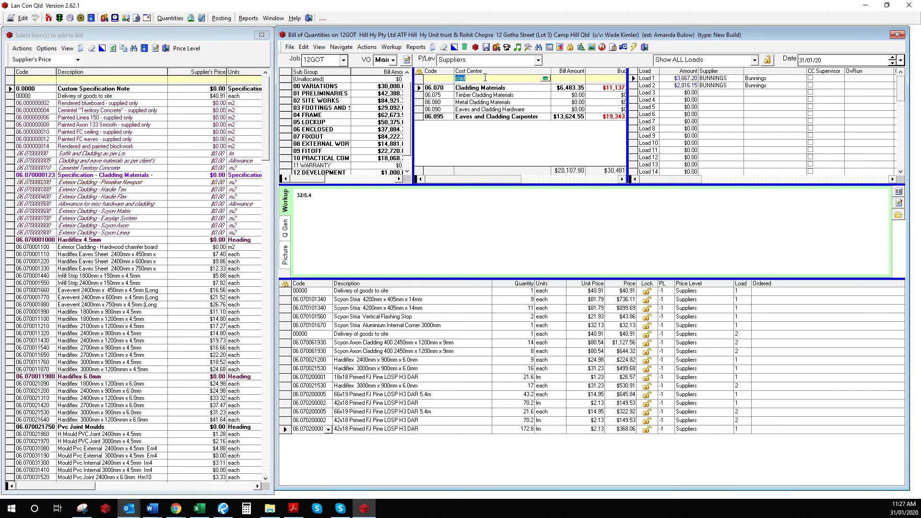
type("eave")
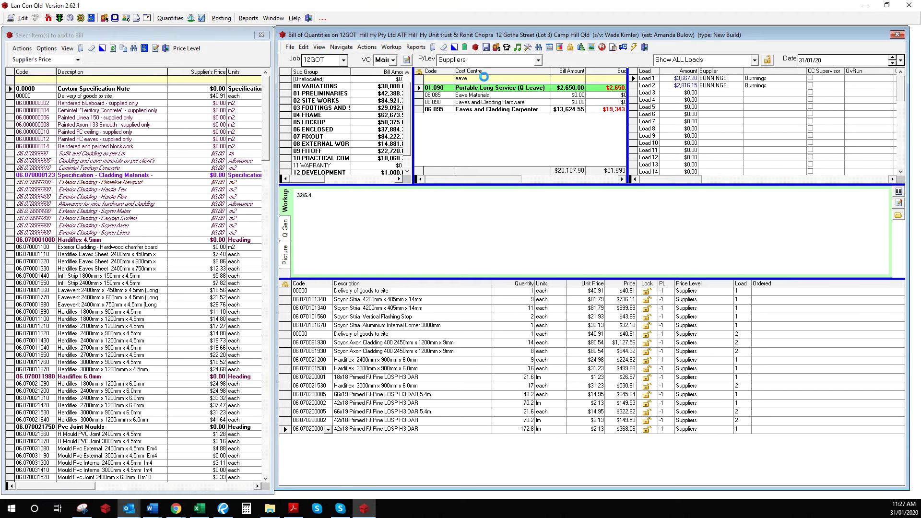
left_click(499, 95)
- Add Hardiflex Eaves Sheet 2400mm x 600mm x 4.5mm, Mould Pvc Joint 3000mm x 4.5mm Hm4 and Pine Primed DAR FJ 31X11mm to the bill
double_click(115, 139)
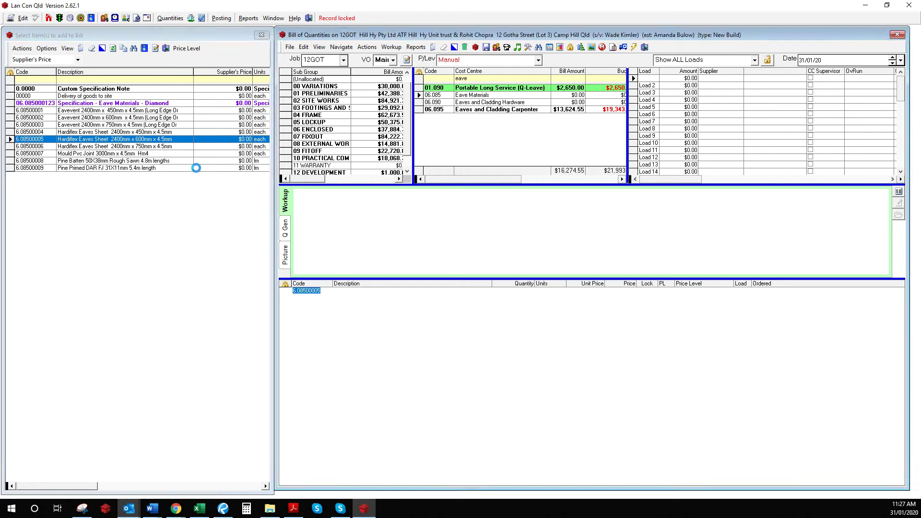
double_click(115, 153)
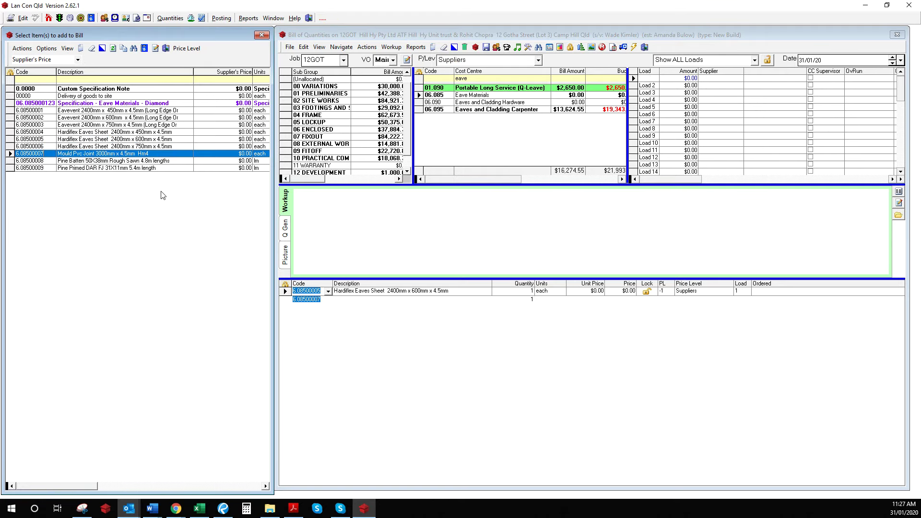
left_click(140, 168)
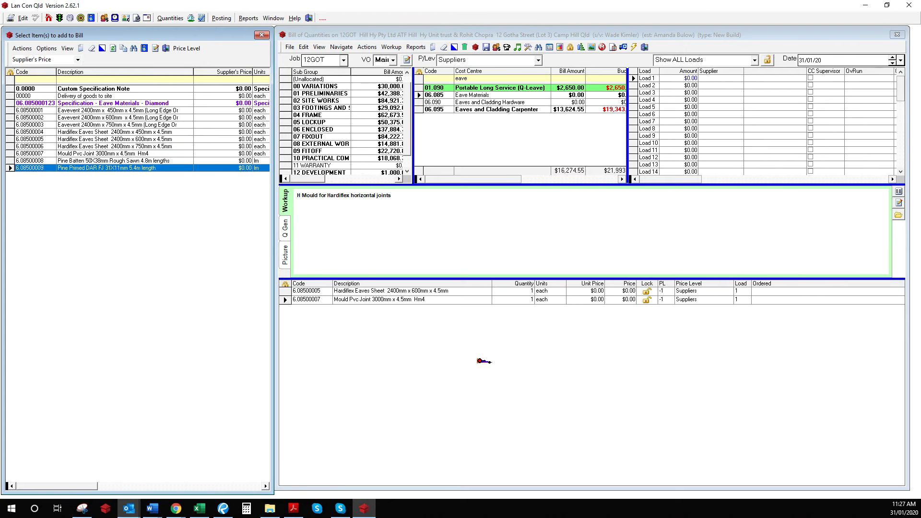
left_click_drag(484, 360, 485, 361)
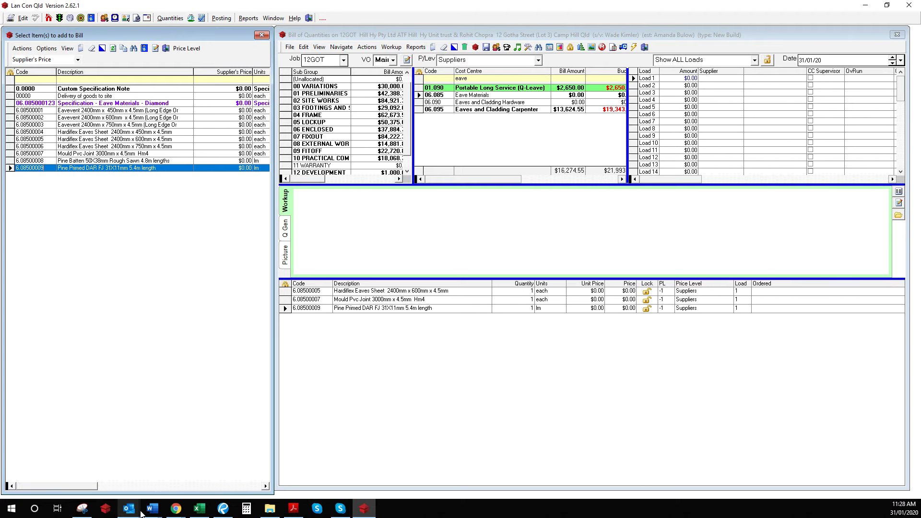
- Switch to the 12GOT plans in Bluebeam Revu and examine the eave and wall junction on the Right Side Elevation (South)
left_click(225, 512)
scroll(324, 300, "down", 3)
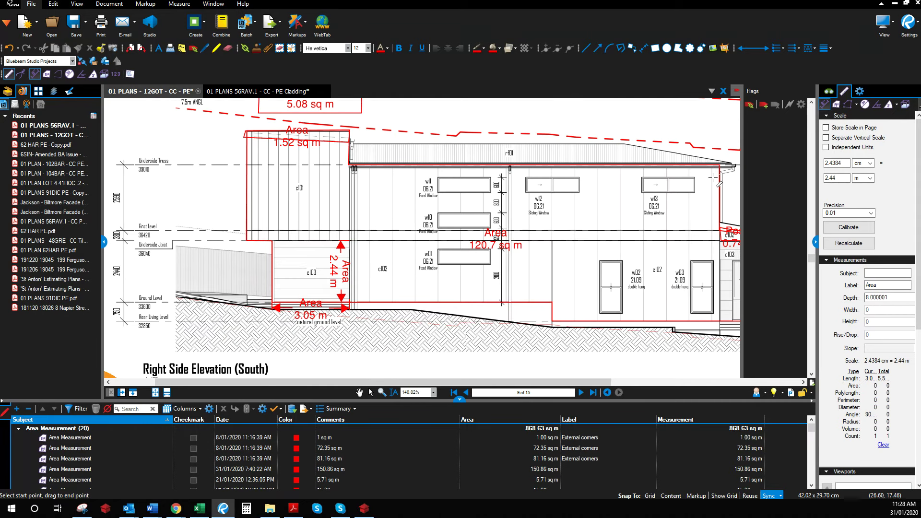
scroll(724, 185, "up", 10)
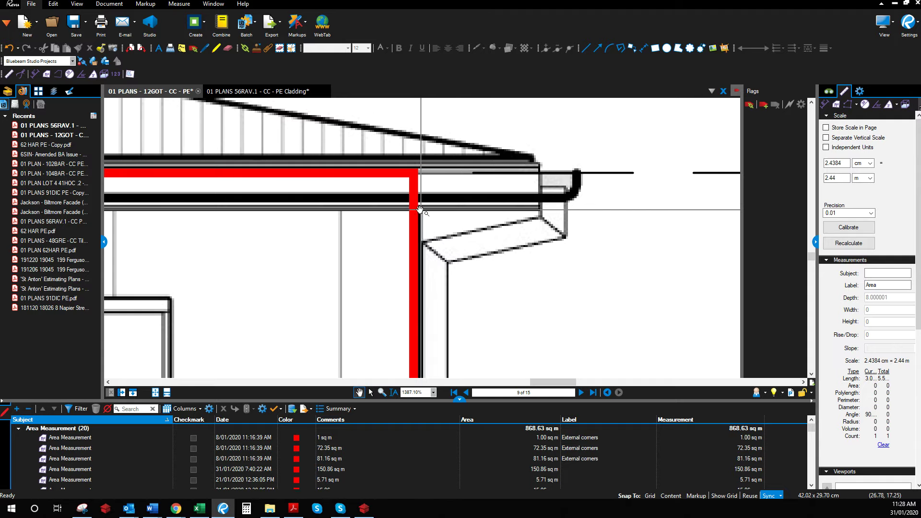
scroll(432, 213, "down", 5)
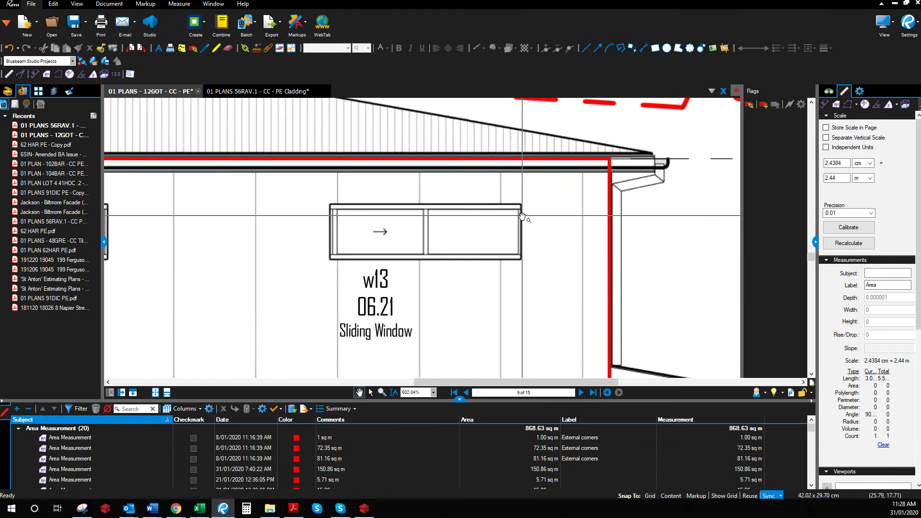
scroll(521, 216, "down", 8)
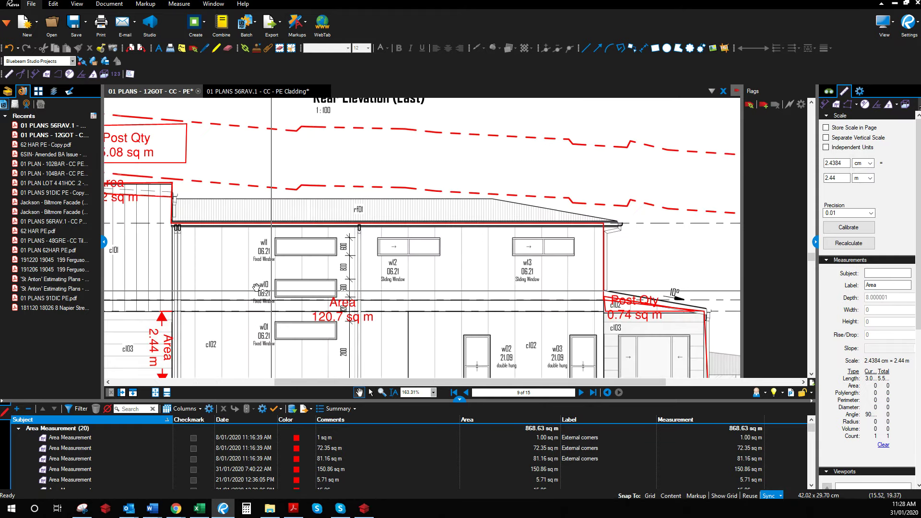
scroll(336, 307, "down", 1)
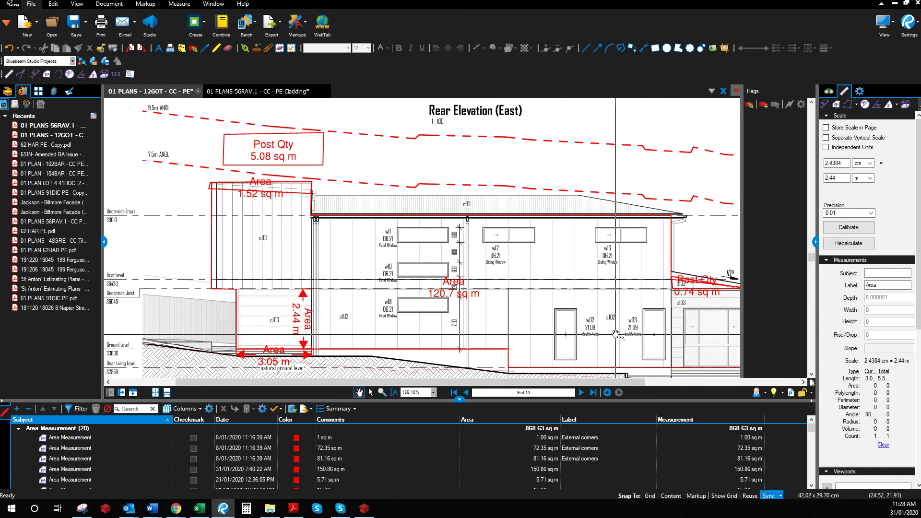
mouse_move(615, 334)
left_mouse_down()
mouse_move(592, 329)
mouse_move(557, 288)
left_mouse_up()
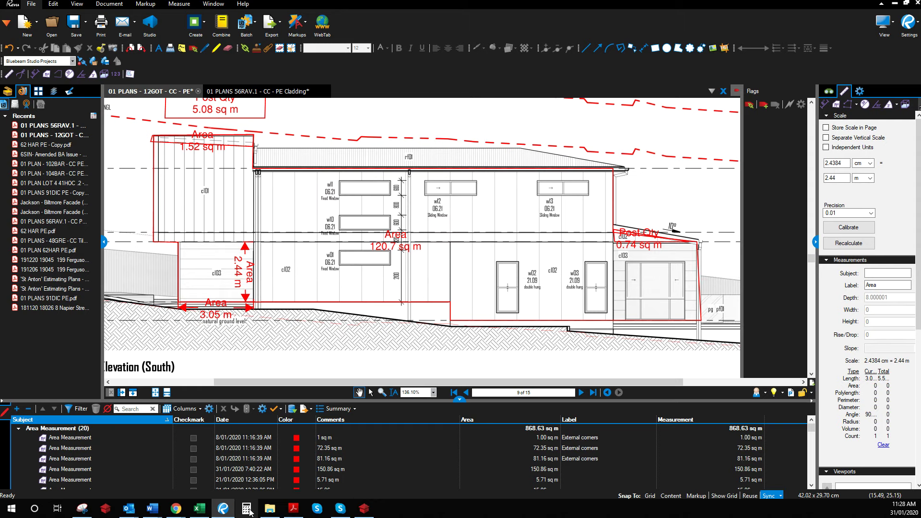
- Return to the 12GOT Bill of Quantities, filter the cost centres by clad and select 06.070 Cladding Materials
left_click(362, 513)
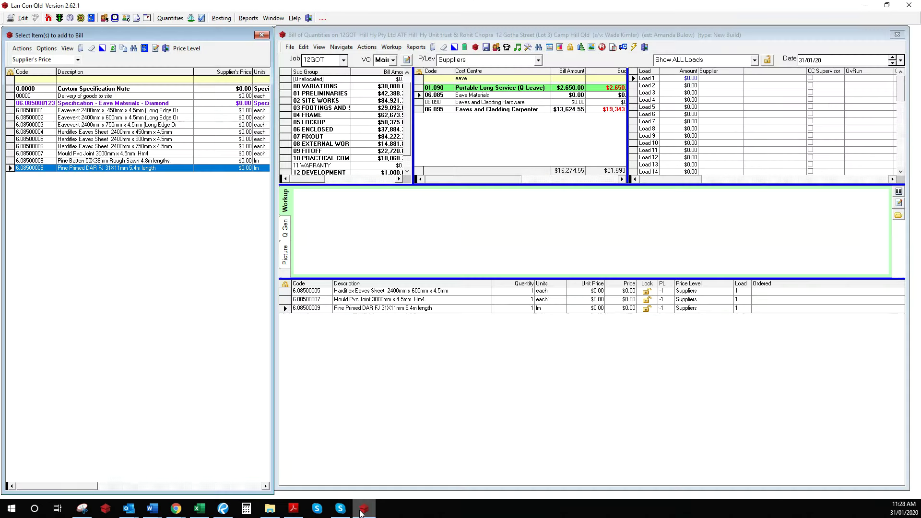
left_click(486, 78)
type("clad")
left_click(487, 90)
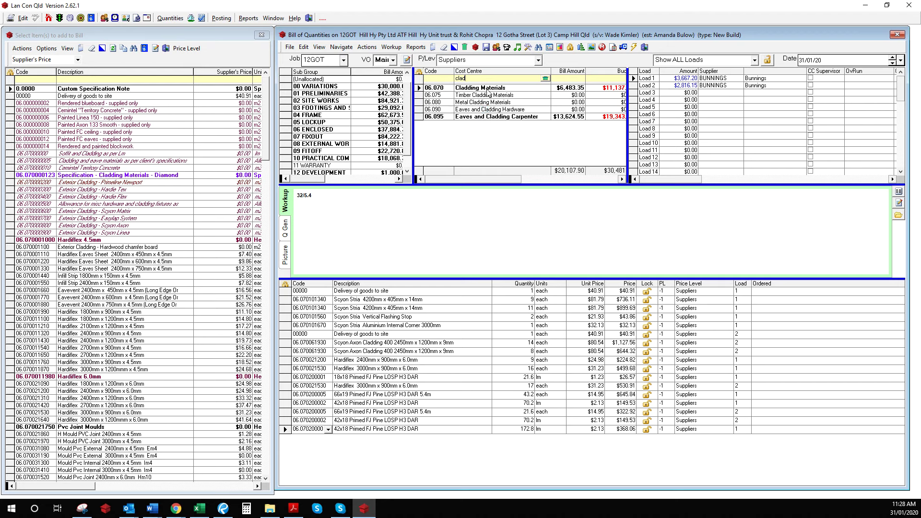
left_click(491, 89)
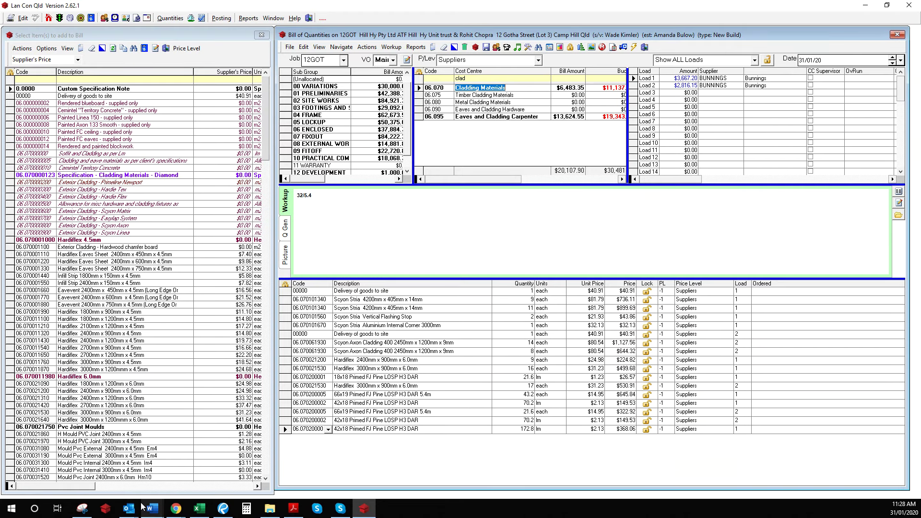
- Switch to the Estimating Manual in Word and read the notes from 06.070 Cladding Materials through 6.095 Eaves and Cladding Carpenter
left_click(159, 509)
left_click(175, 476)
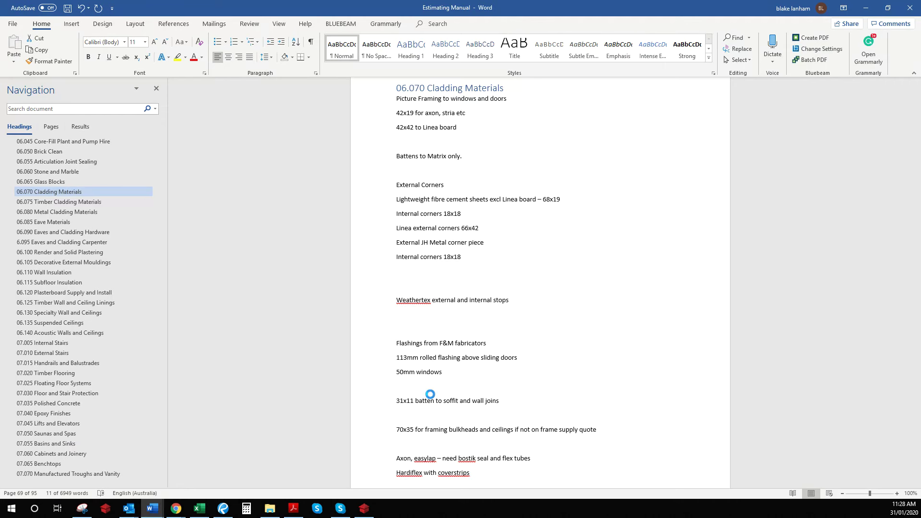
scroll(460, 441, "down", 2)
scroll(460, 440, "down", 3)
left_click(484, 373)
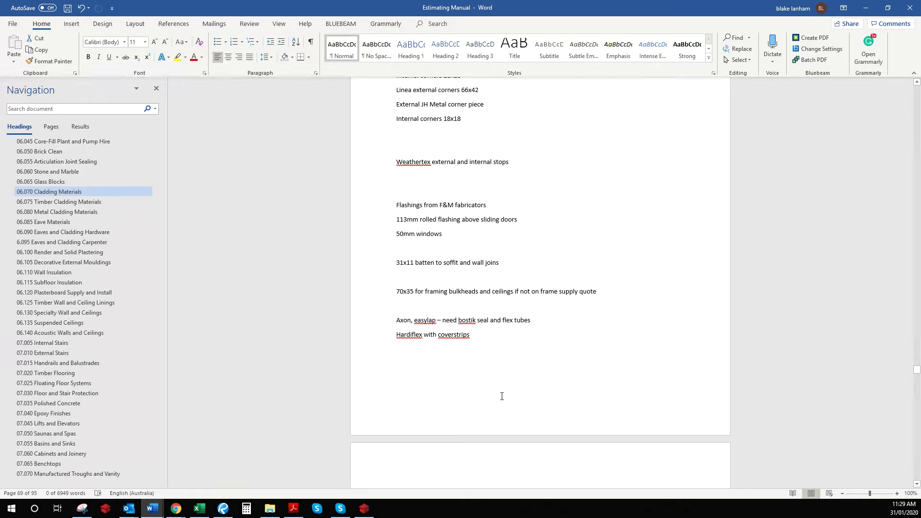
scroll(497, 394, "down", 10)
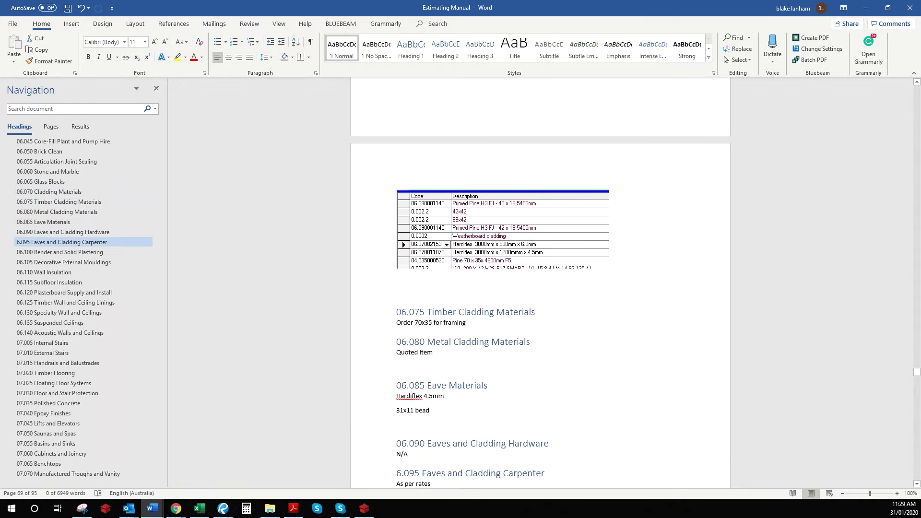